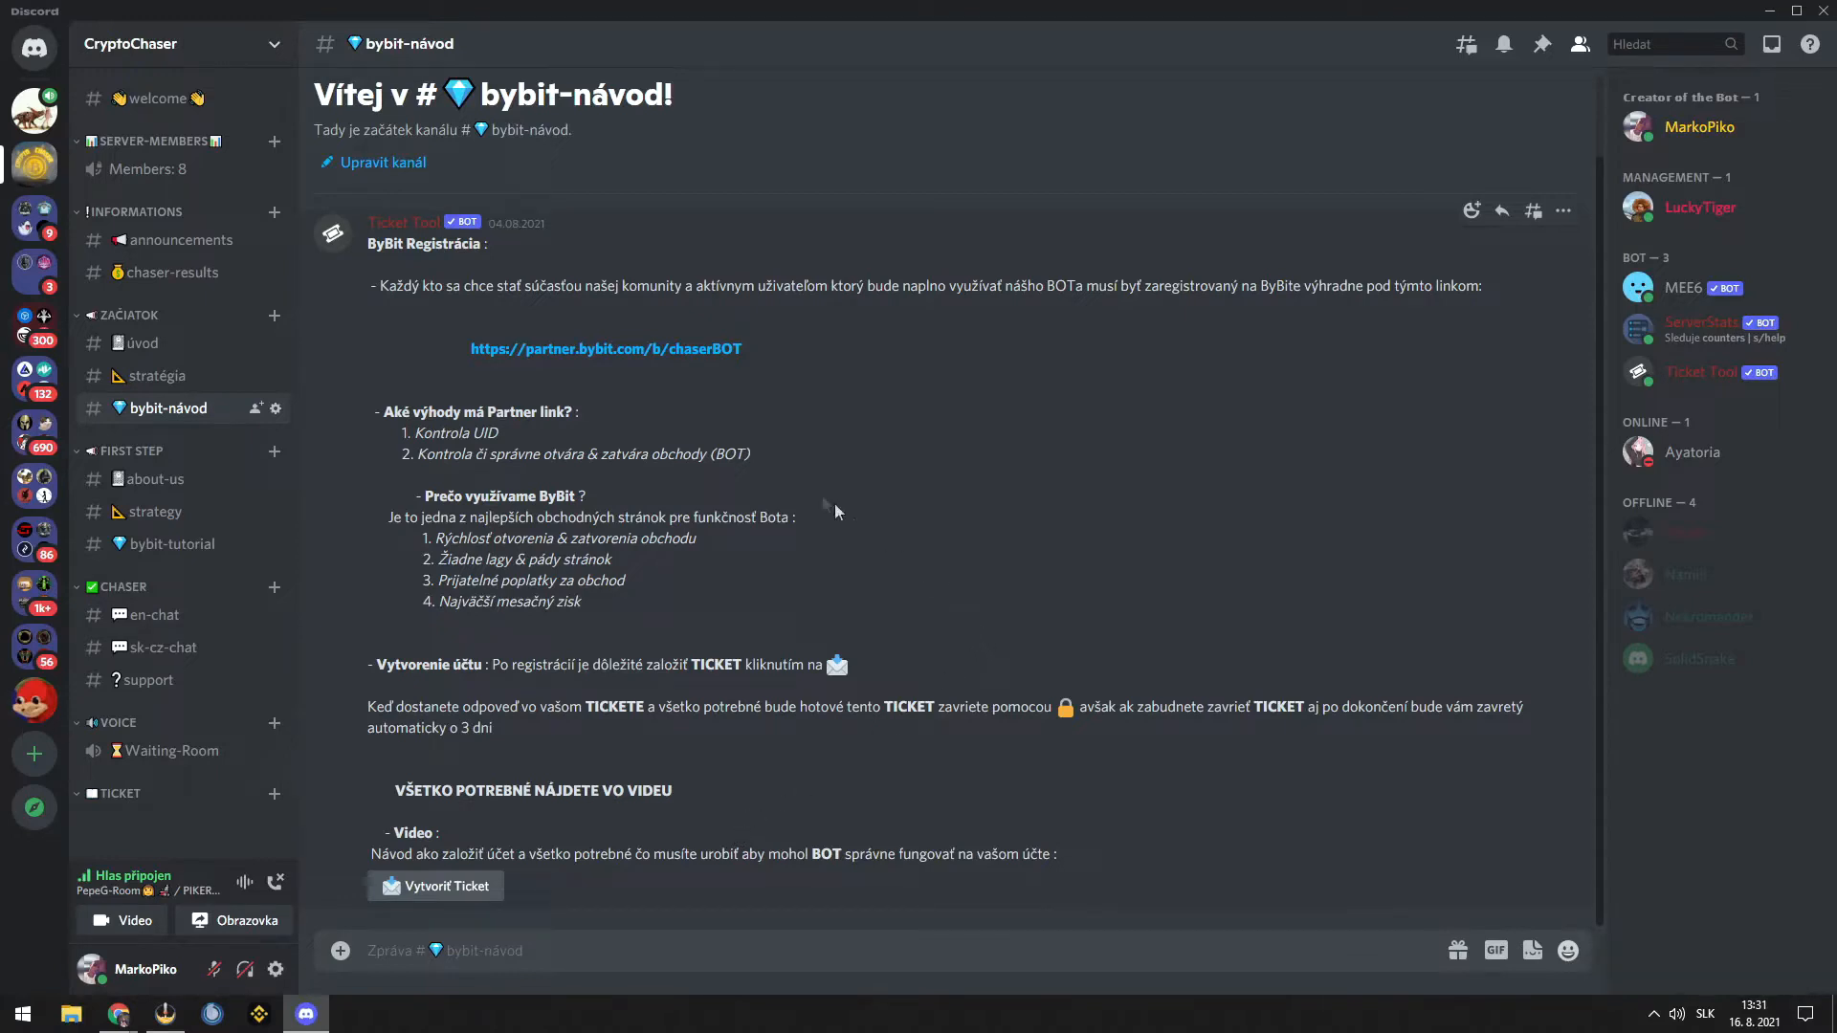
Review the partner link benefits in the ByBit guide and follow the chaserBOT partner link.
drag(376, 411, 411, 612)
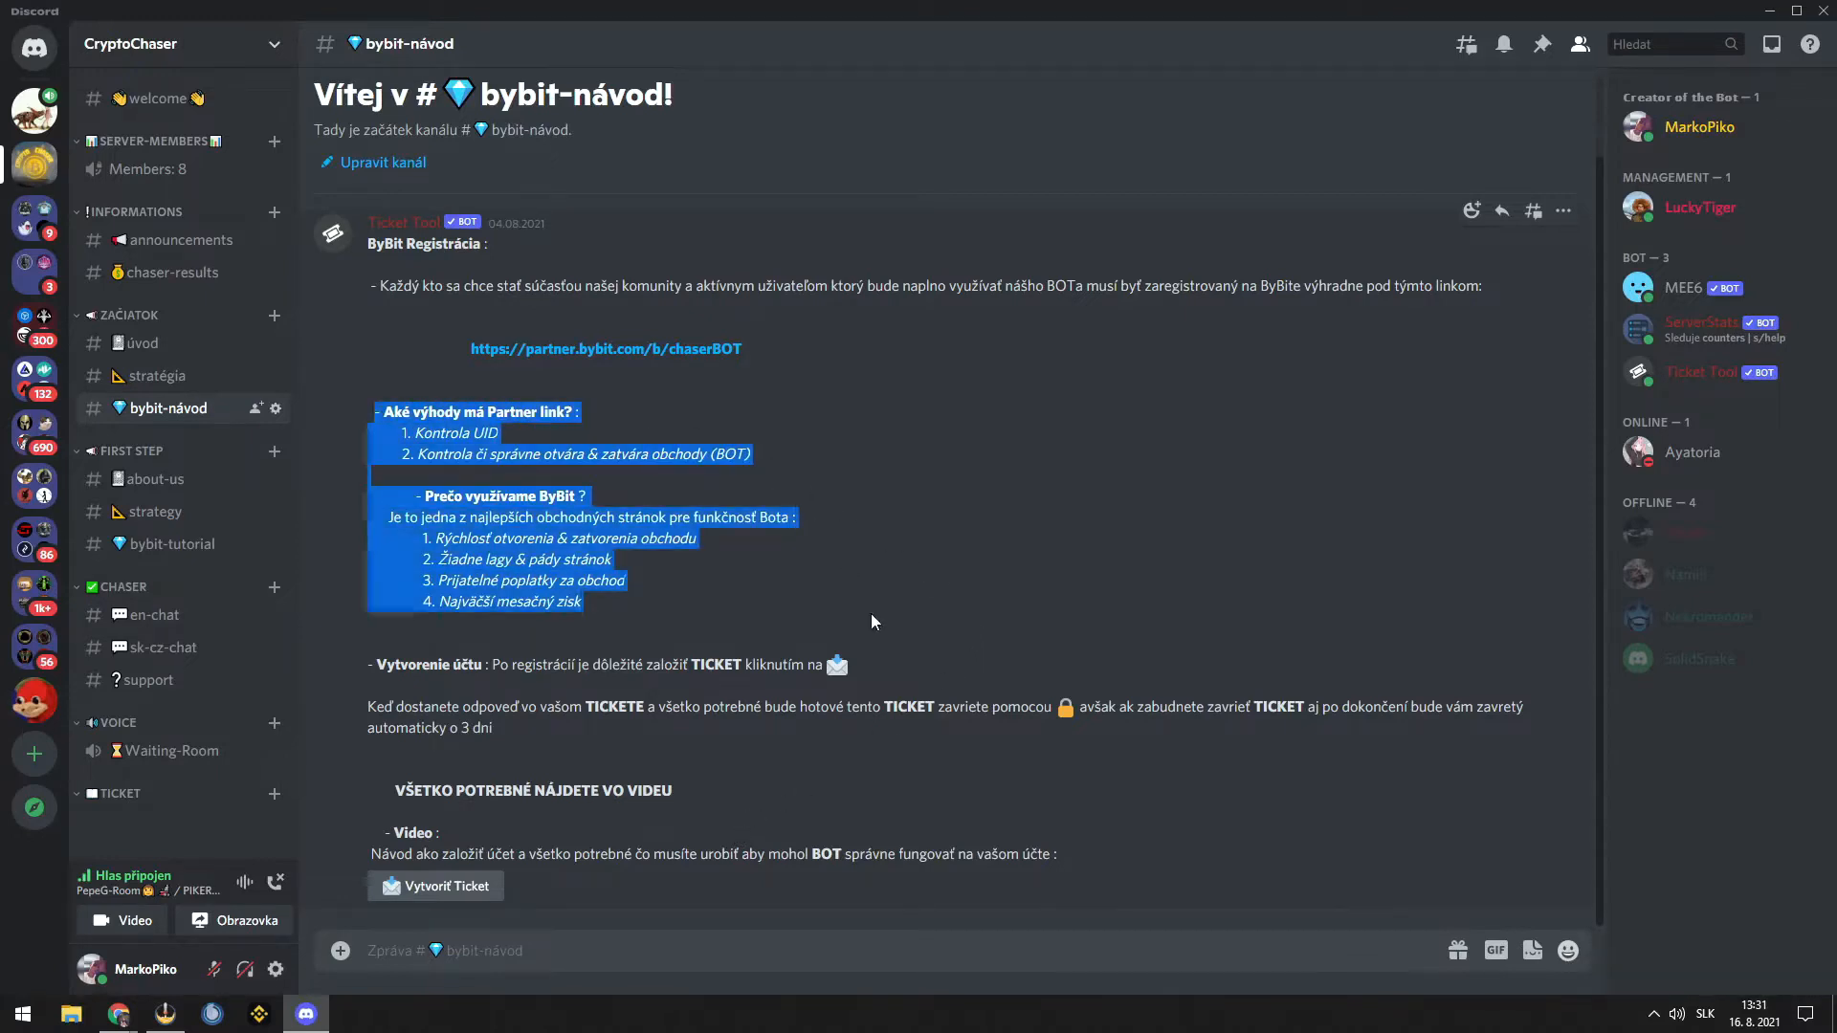
drag(630, 617, 398, 413)
click(381, 406)
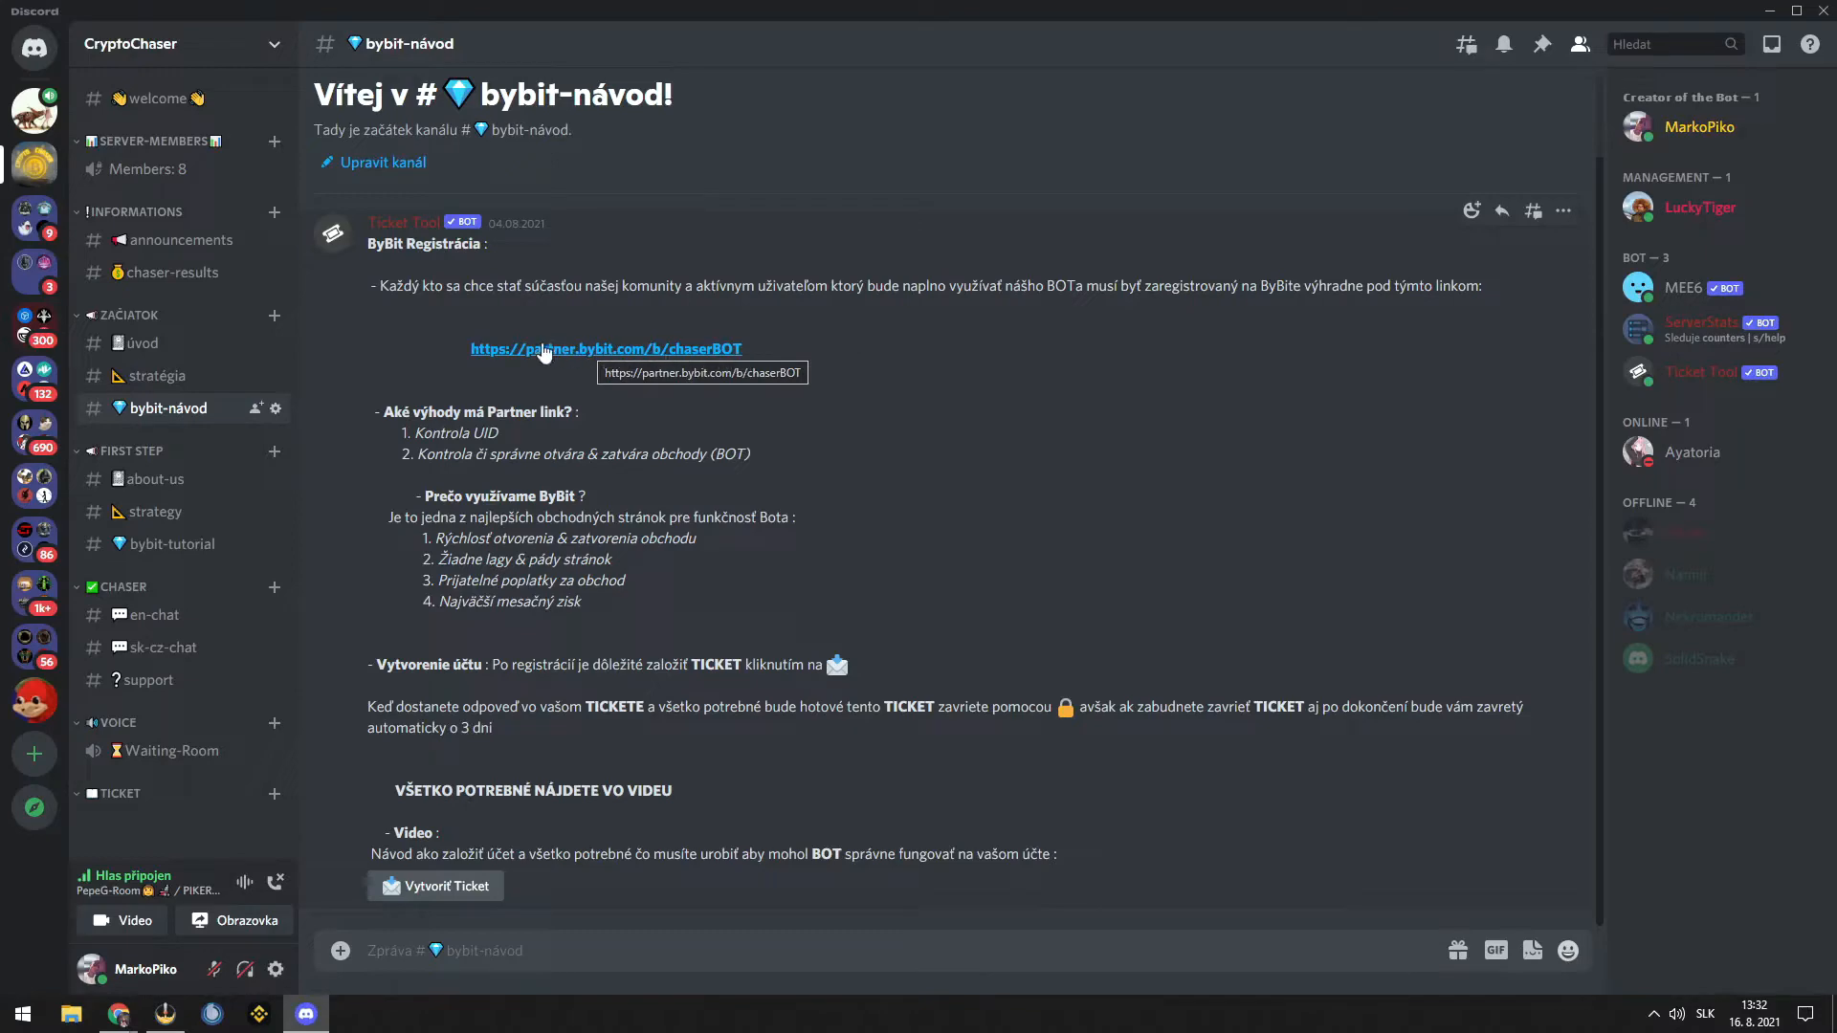
click(573, 353)
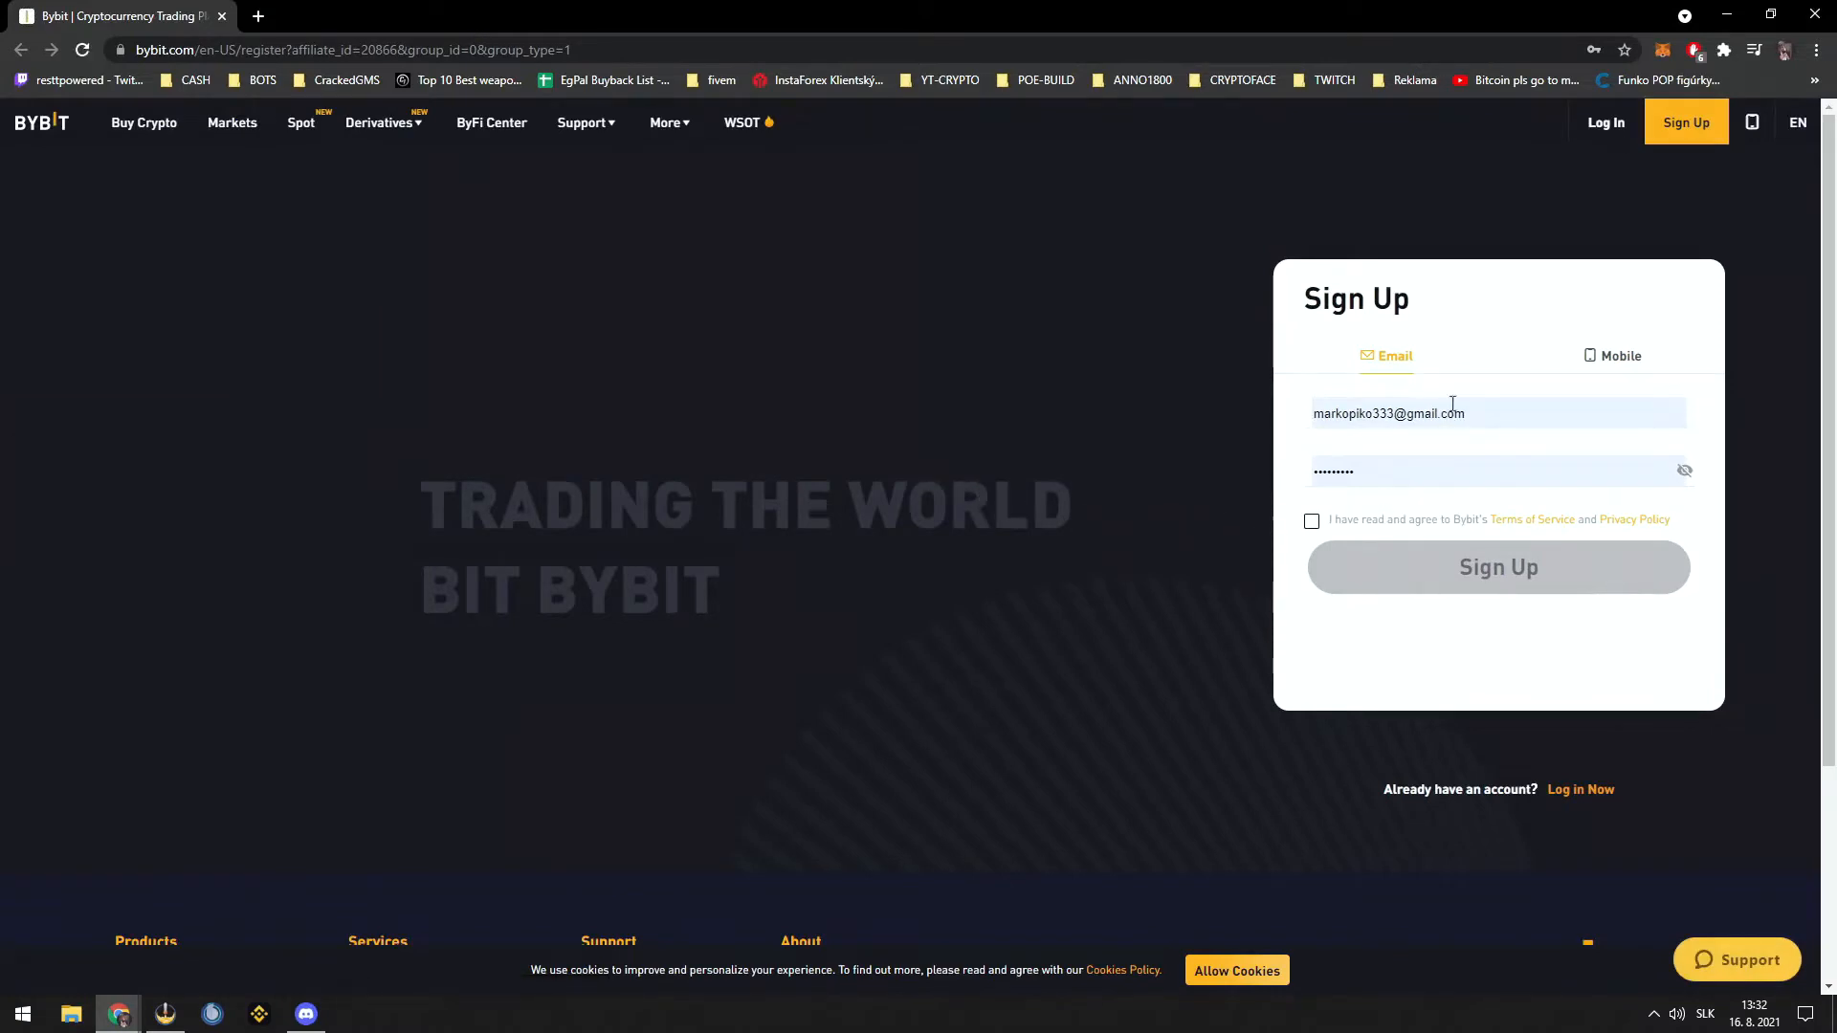
Replace the autofilled e-mail with a new address, accept the terms and submit the sign-up form.
click(1516, 408)
key(ctrl+a)
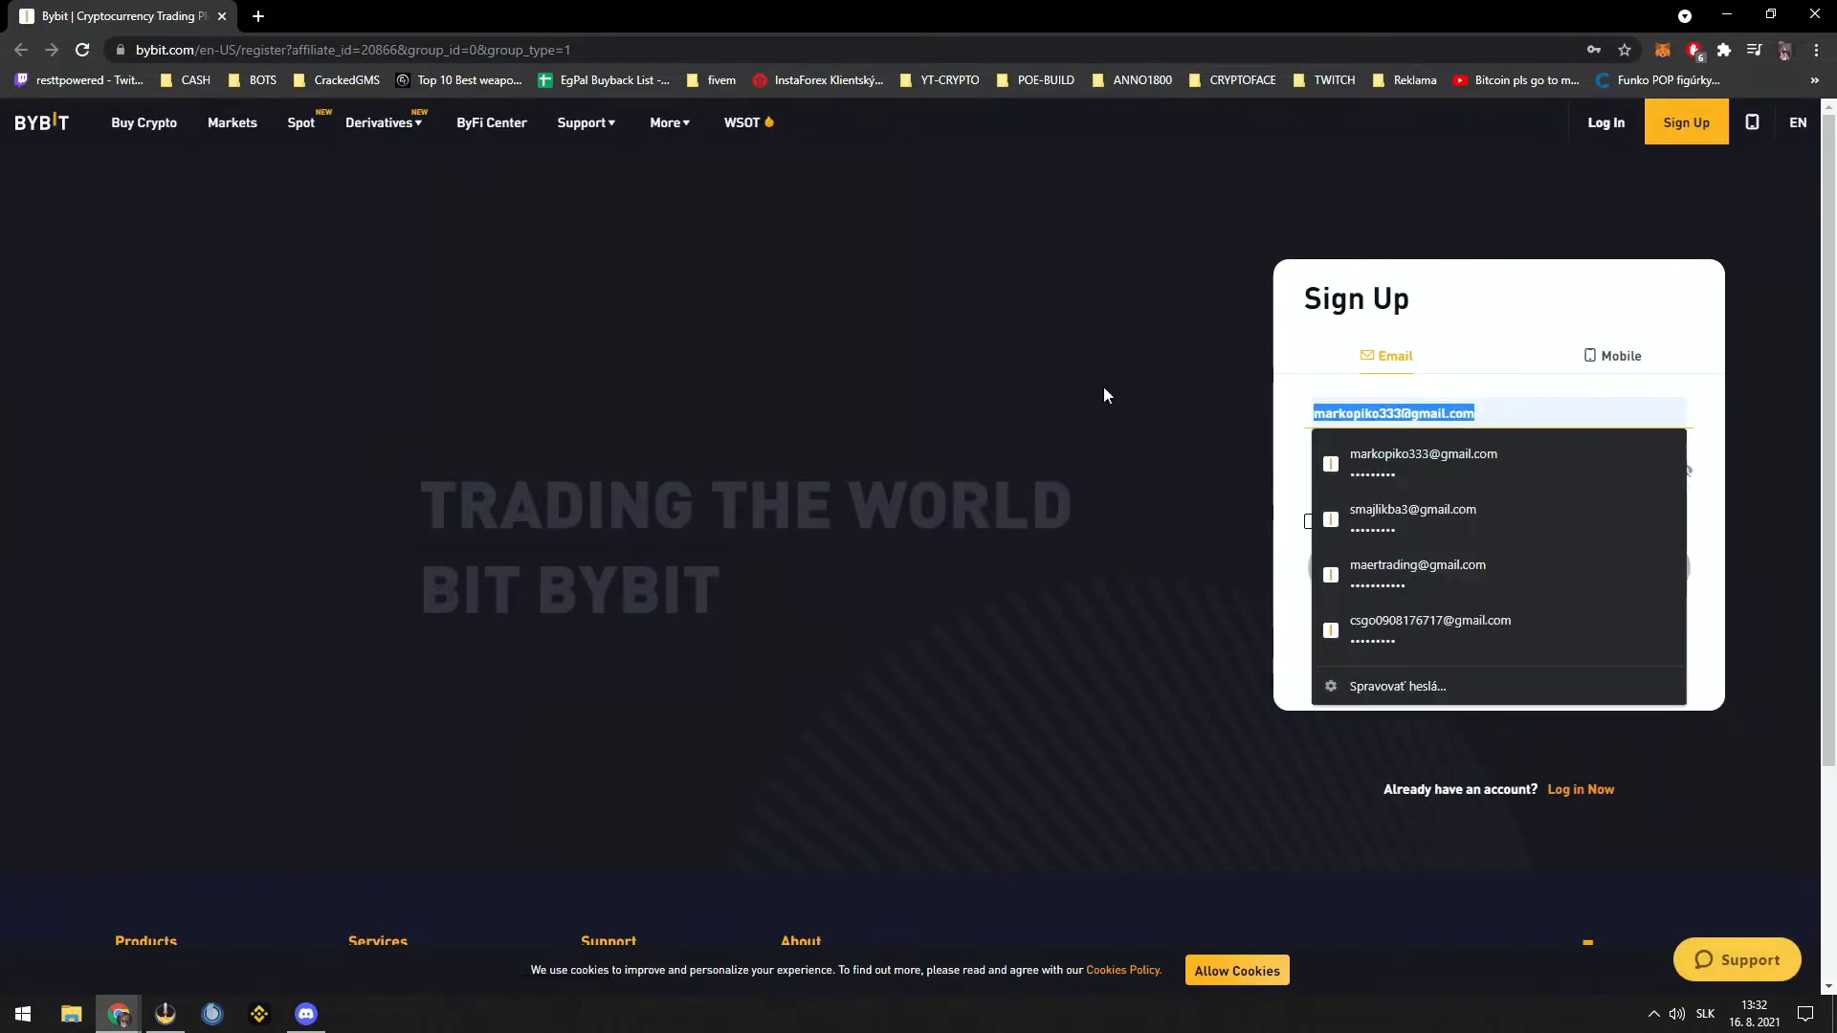
key(BackSpace)
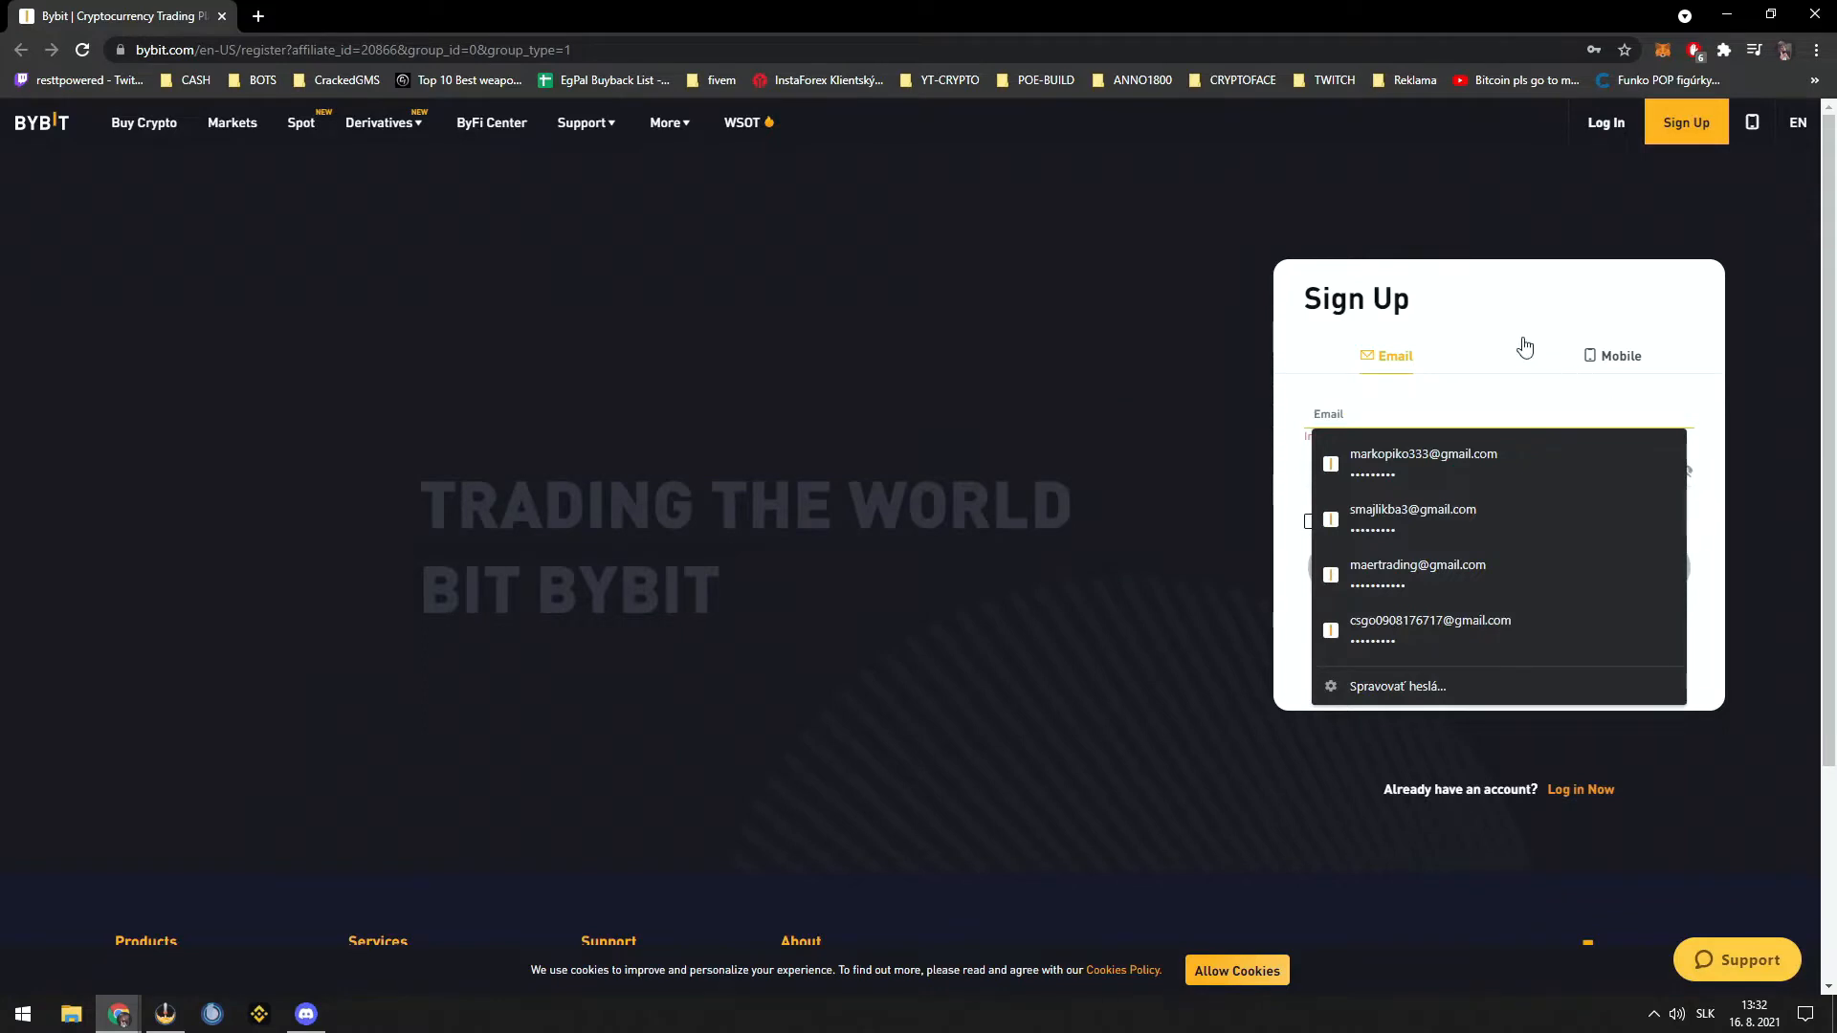
click(1523, 343)
click(1436, 359)
click(1372, 416)
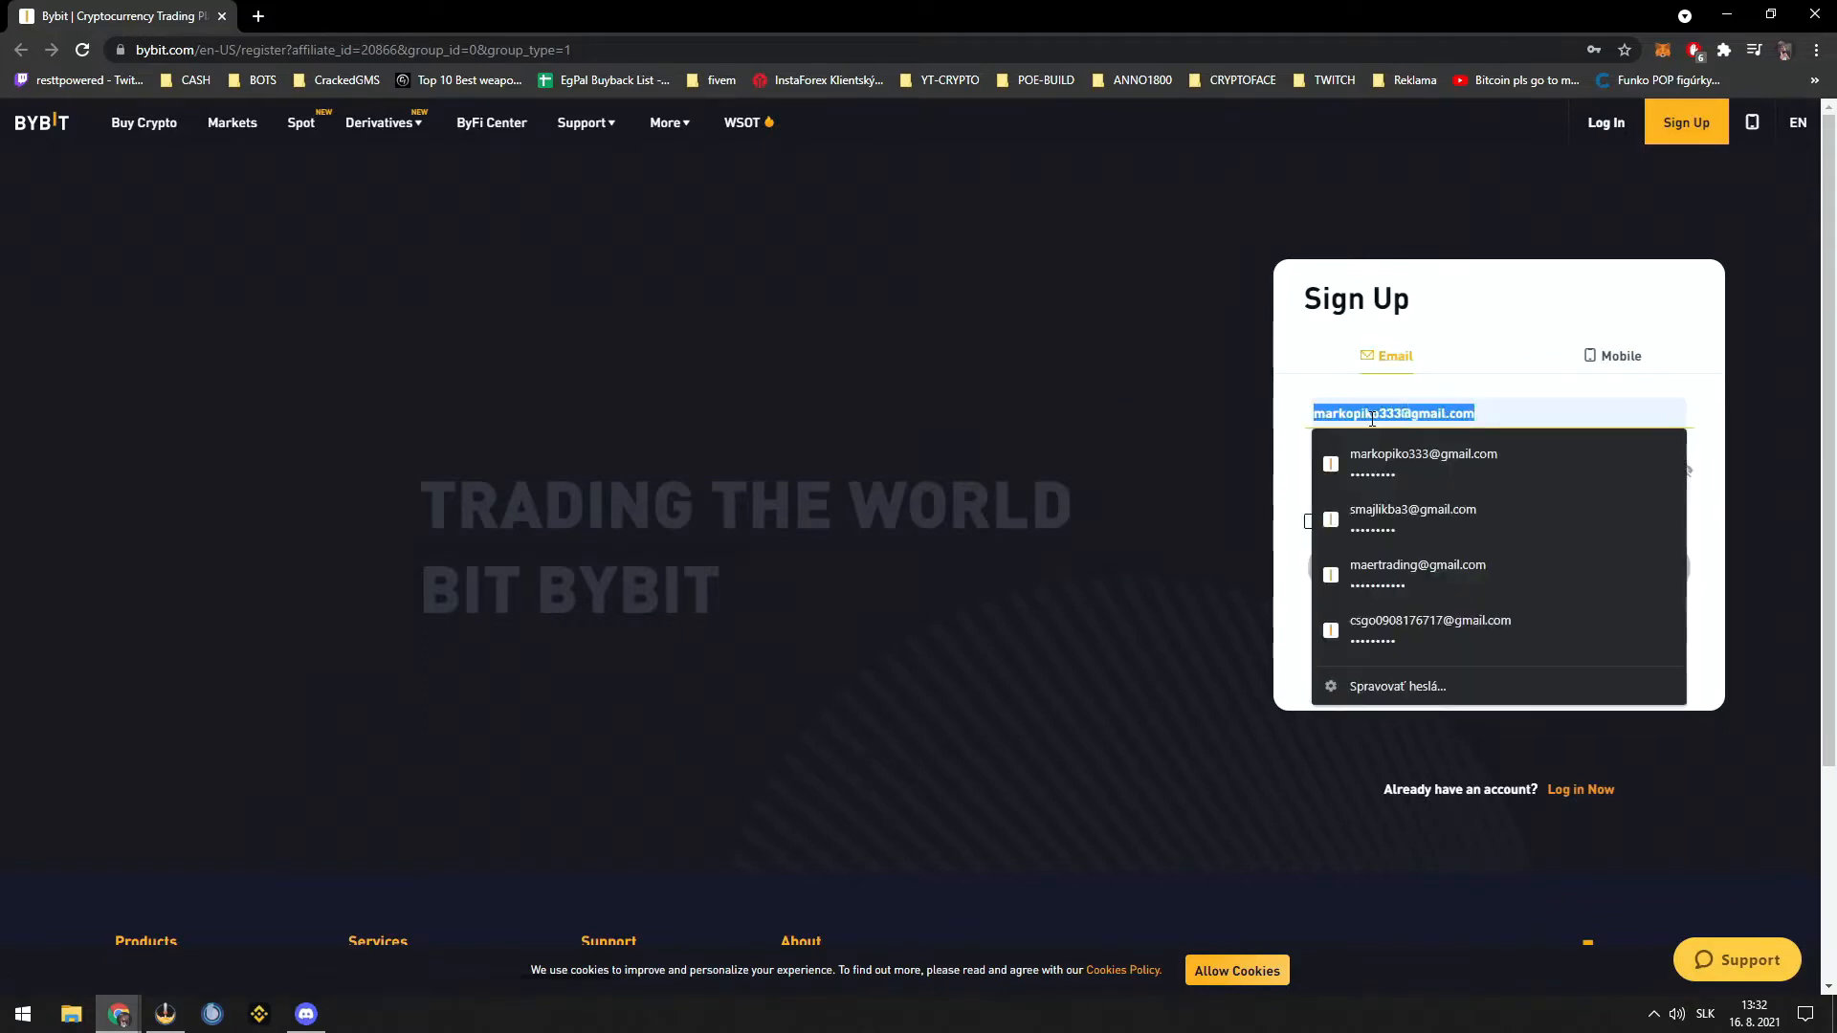
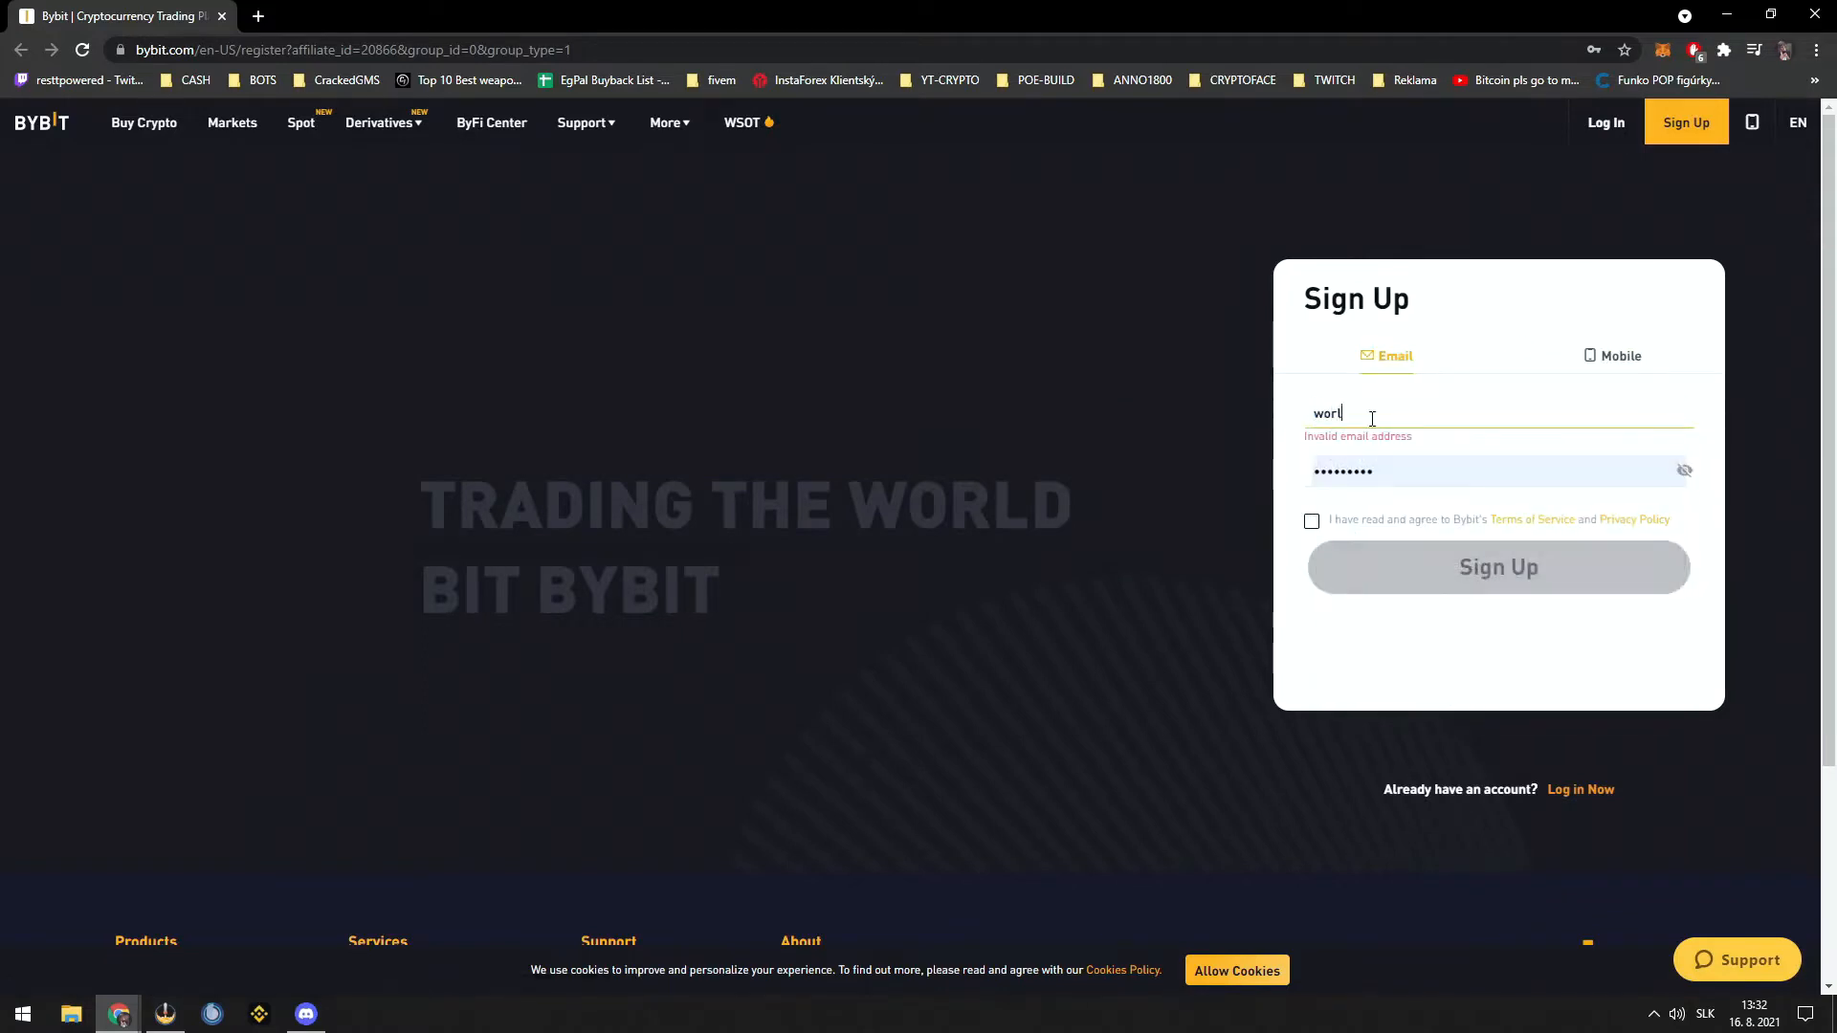
click(1386, 480)
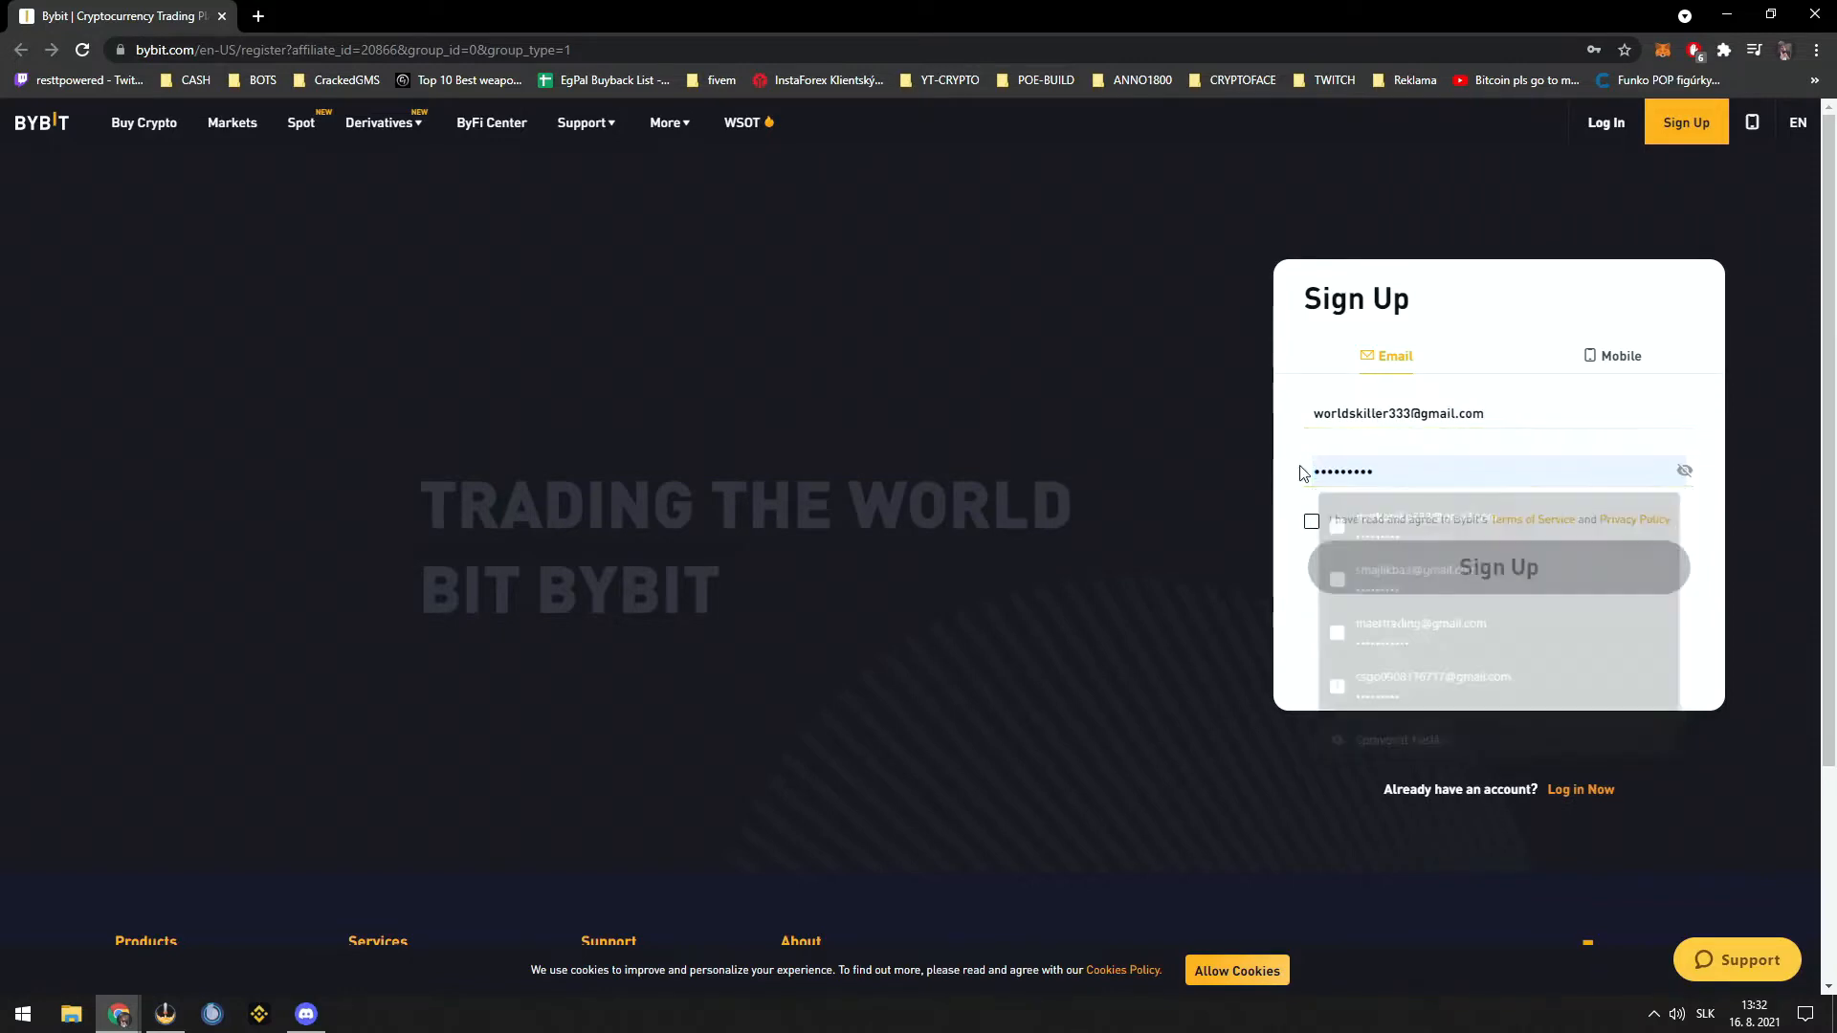
click(1312, 522)
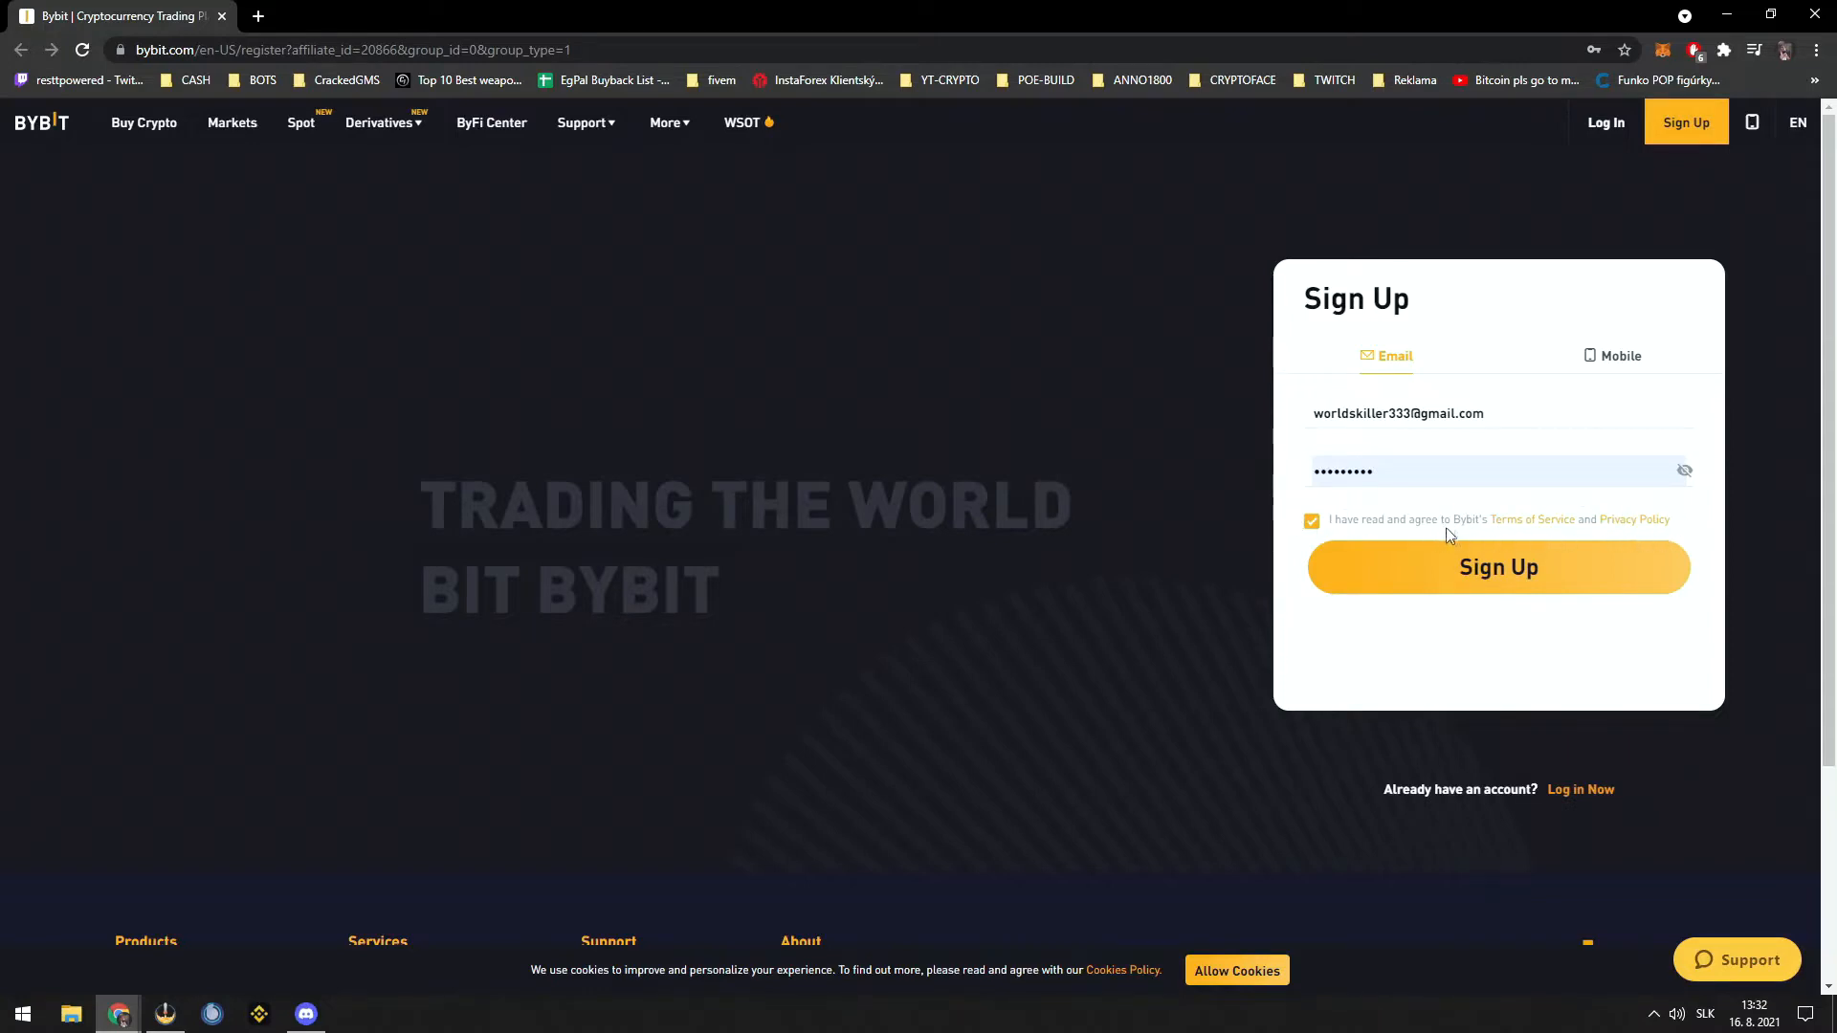
click(1512, 586)
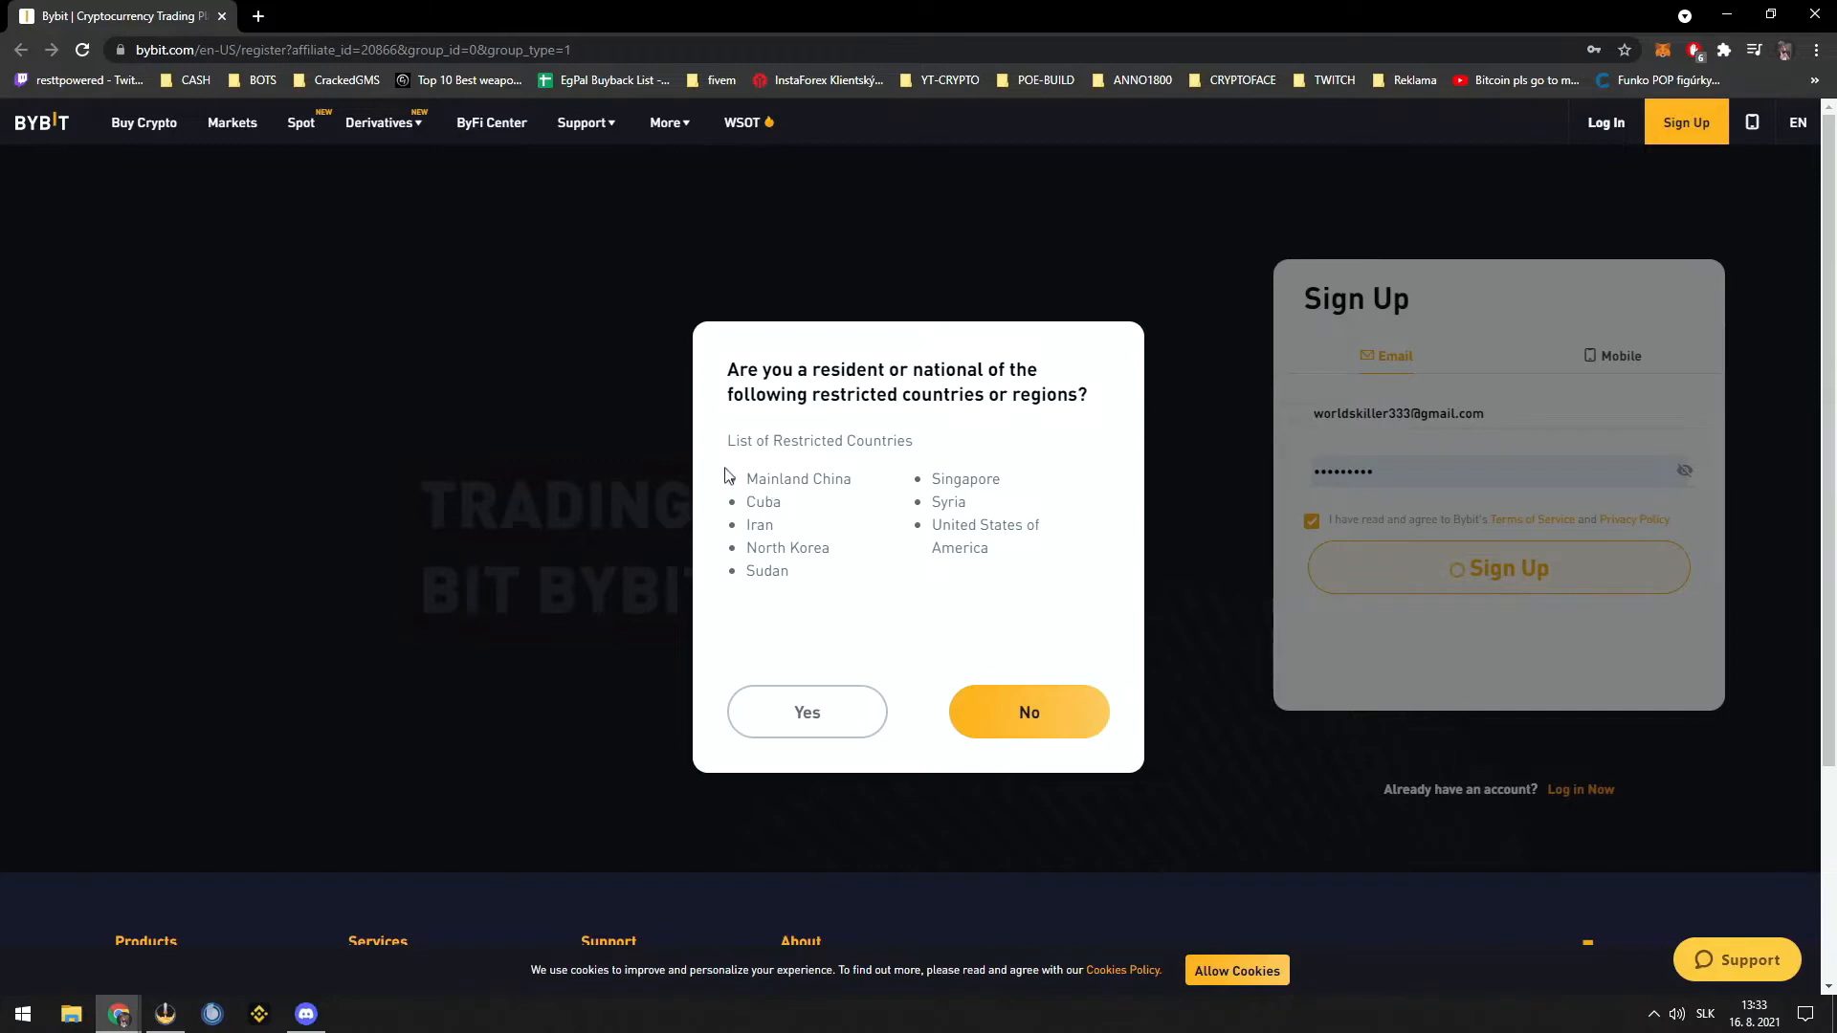
Answer No to the restricted-country question and dismiss the browser's save-password prompt.
click(972, 727)
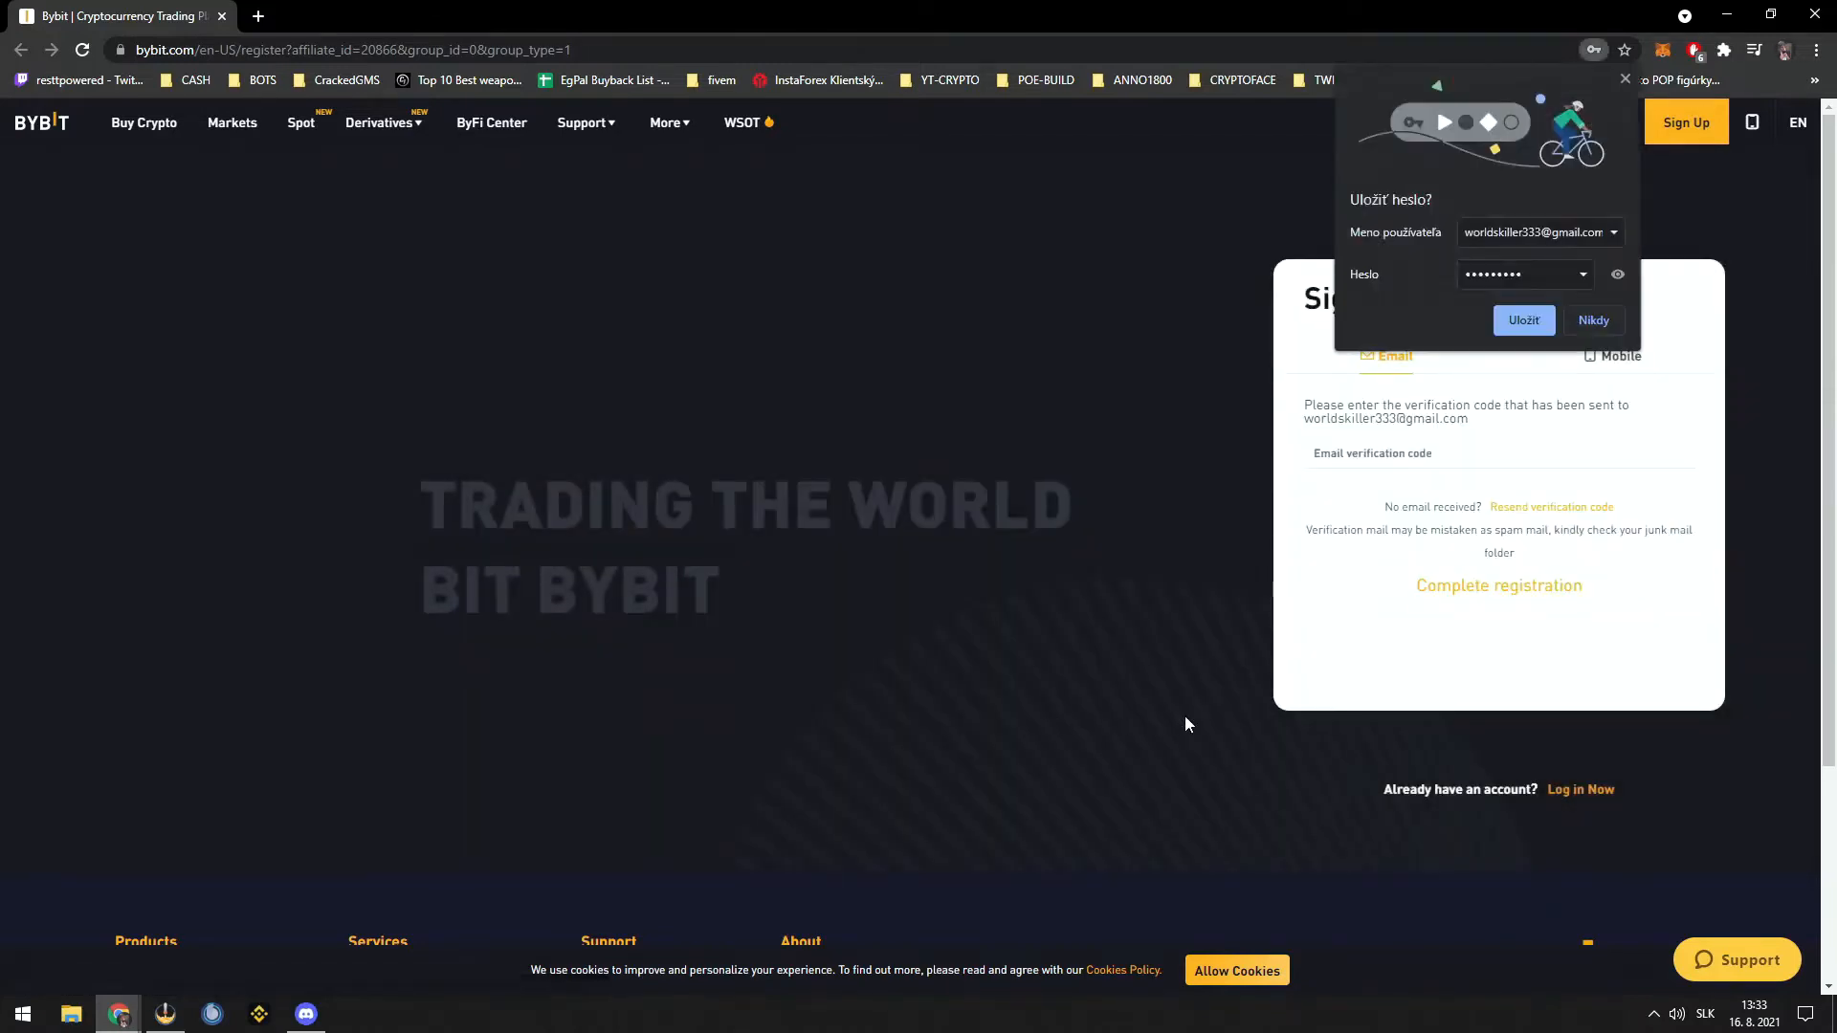
click(1626, 78)
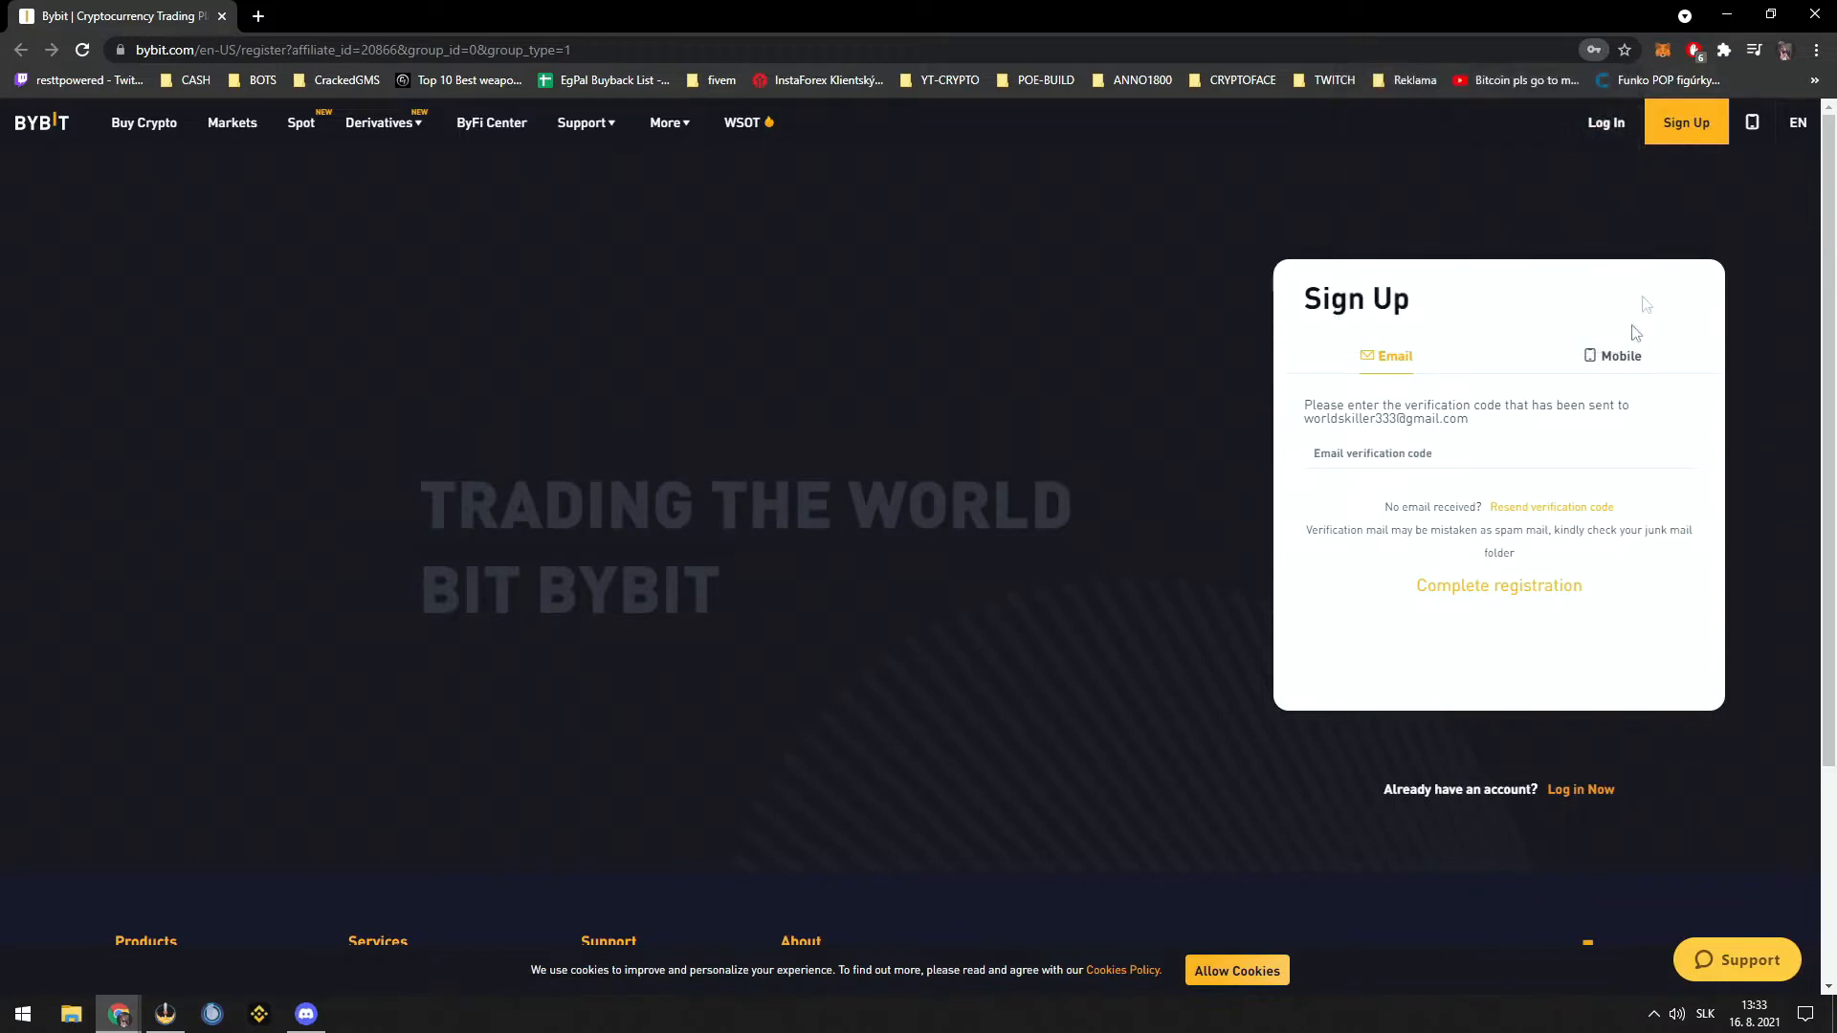
click(1335, 453)
click(1244, 382)
Select the verification code in Bybit's authentication e-mail in Gmail.
mouse_move(119, 1014)
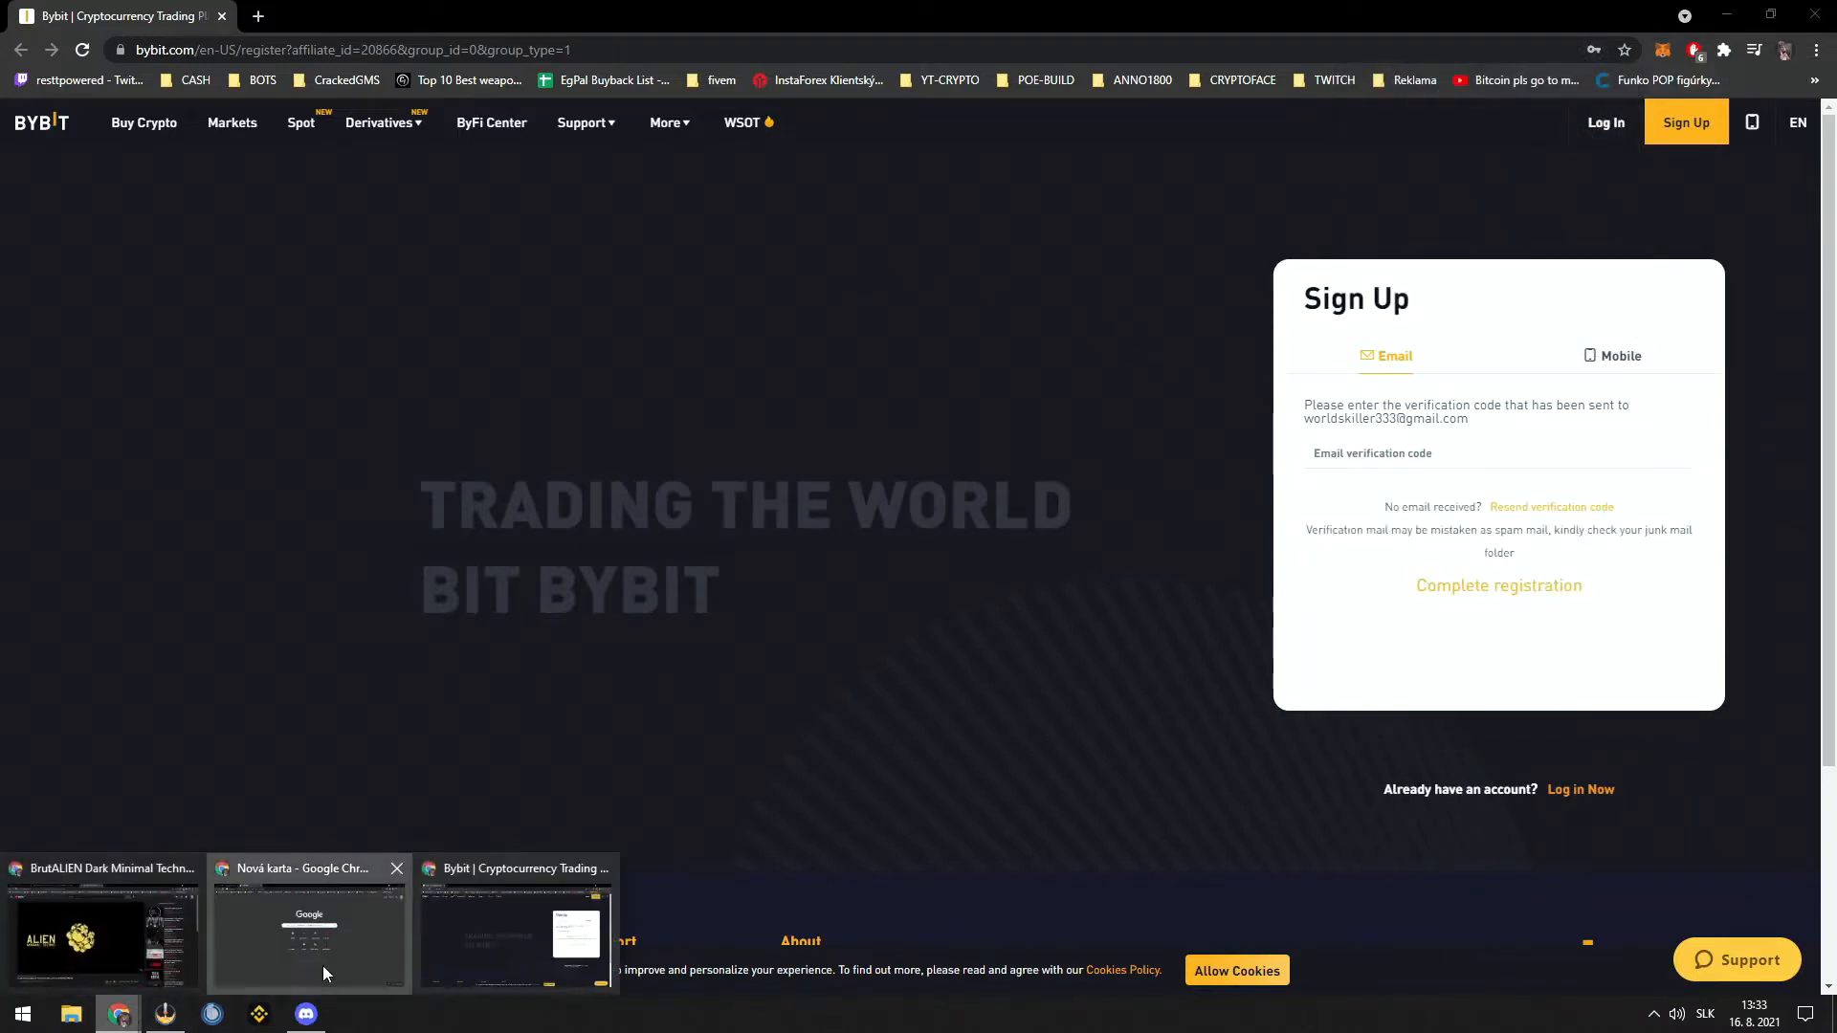
click(321, 971)
click(124, 15)
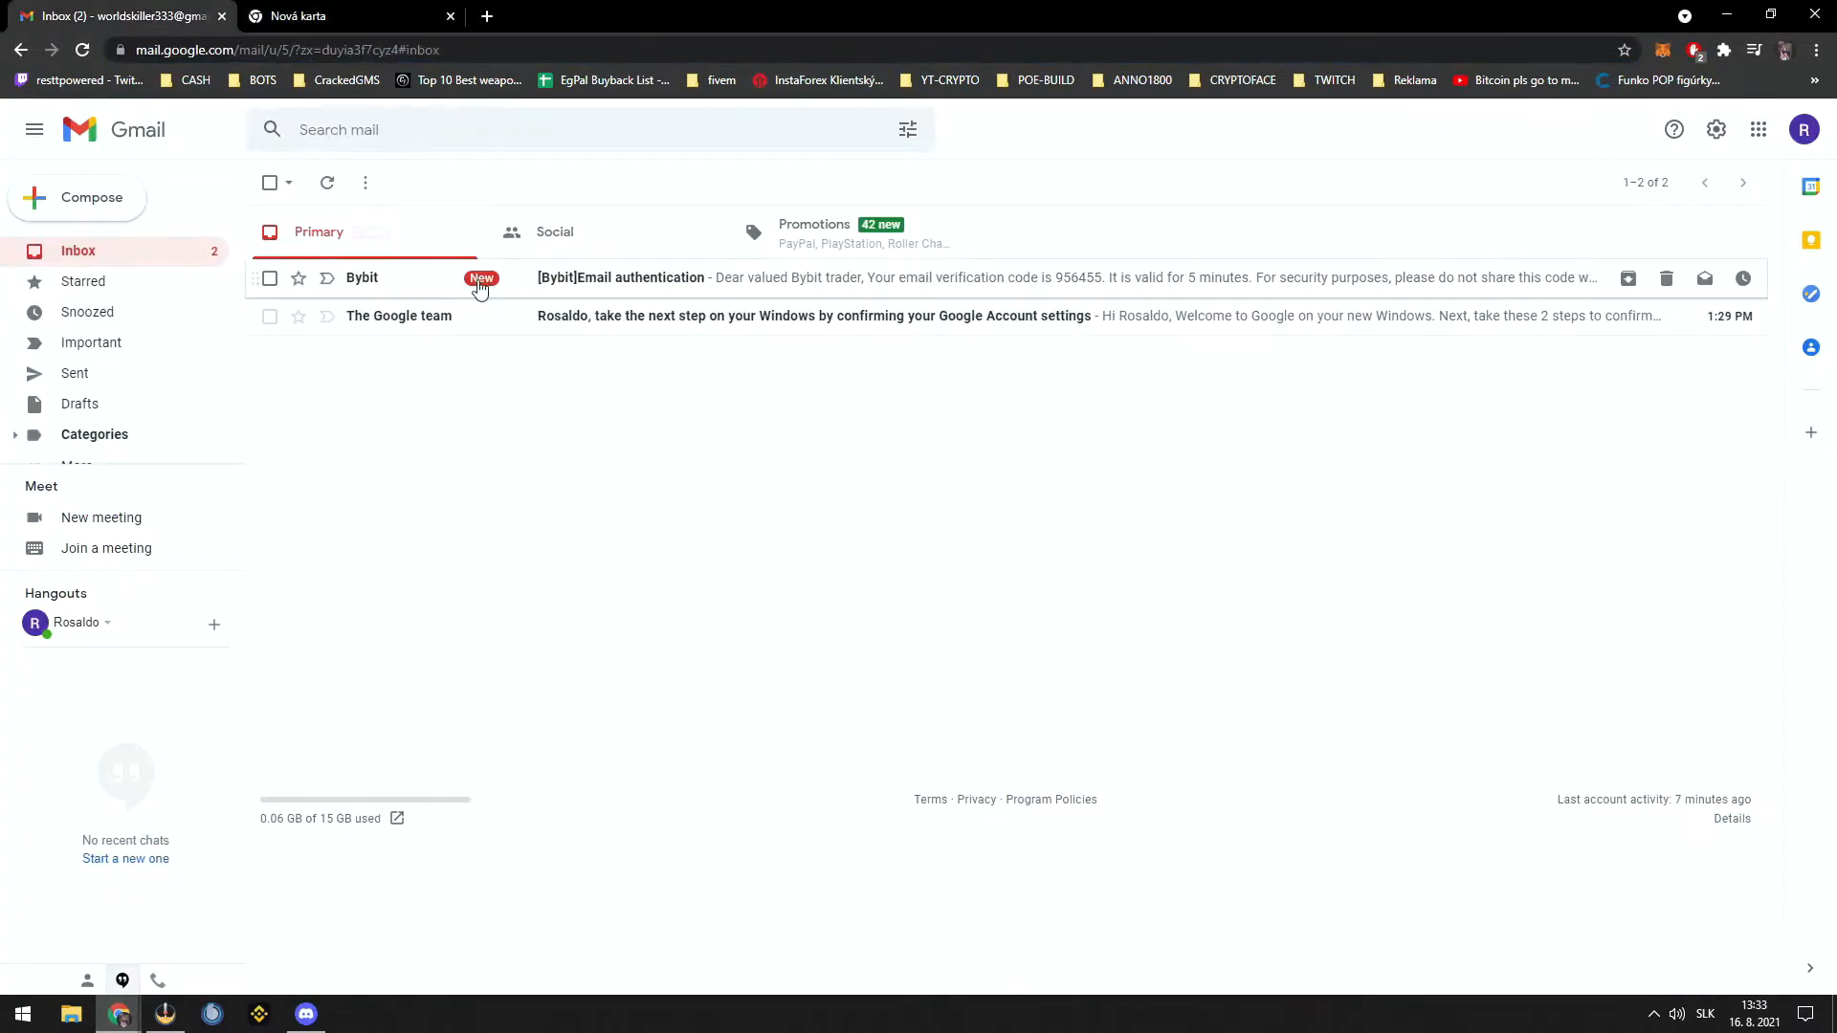
click(408, 287)
double_click(916, 585)
key(ctrl+c)
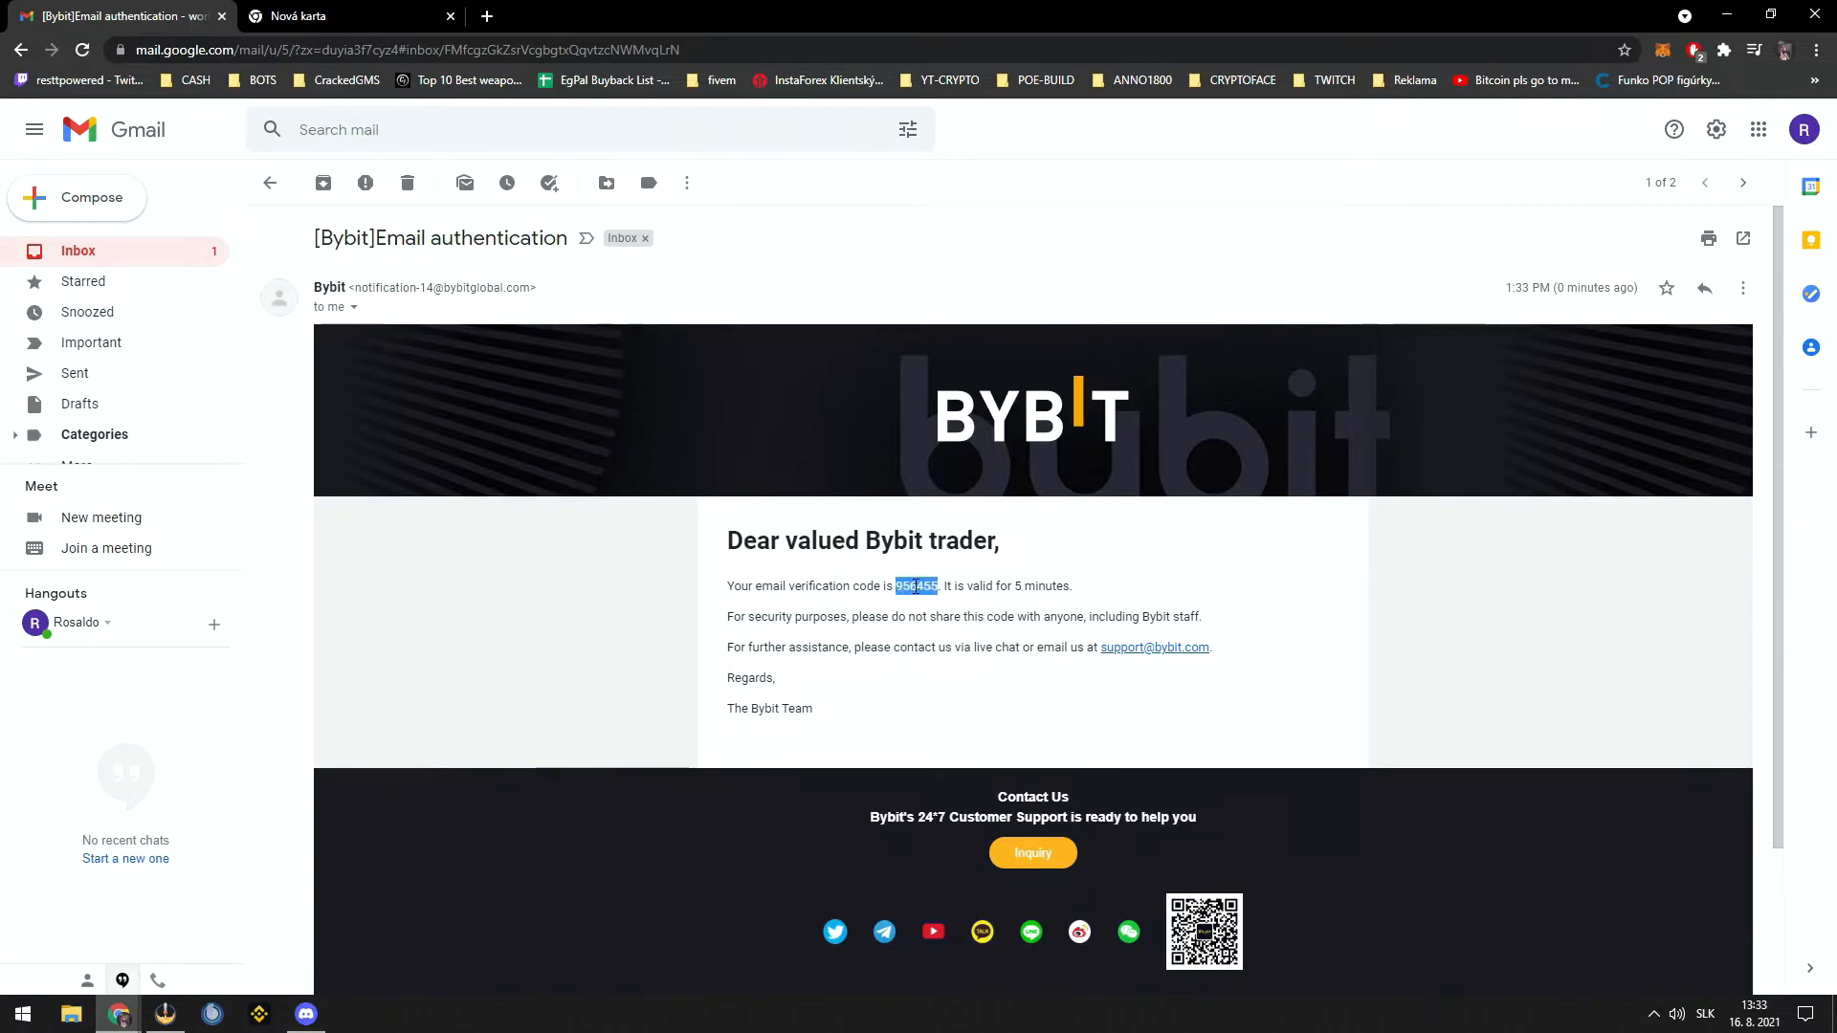
Paste the code into the sign-up page to complete registration and close the deposit bonus popup.
click(306, 1014)
mouse_move(118, 1014)
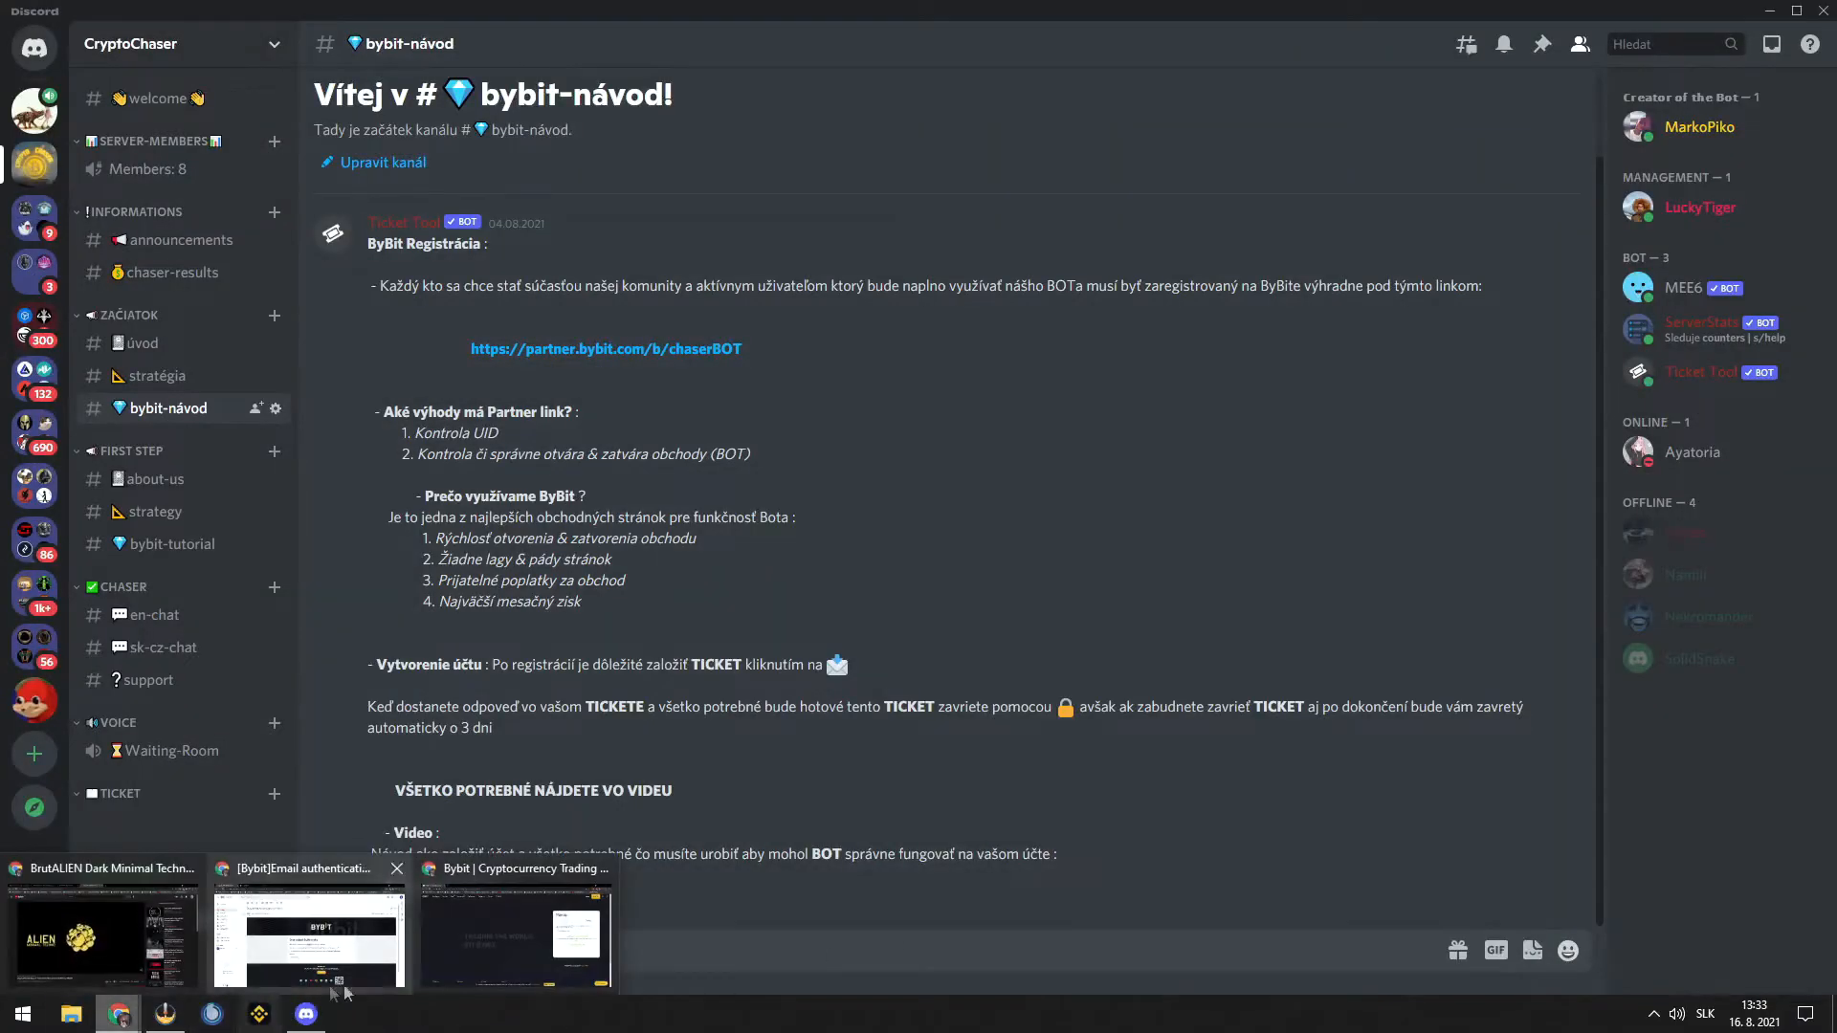
click(521, 966)
click(1420, 462)
key(ctrl+v)
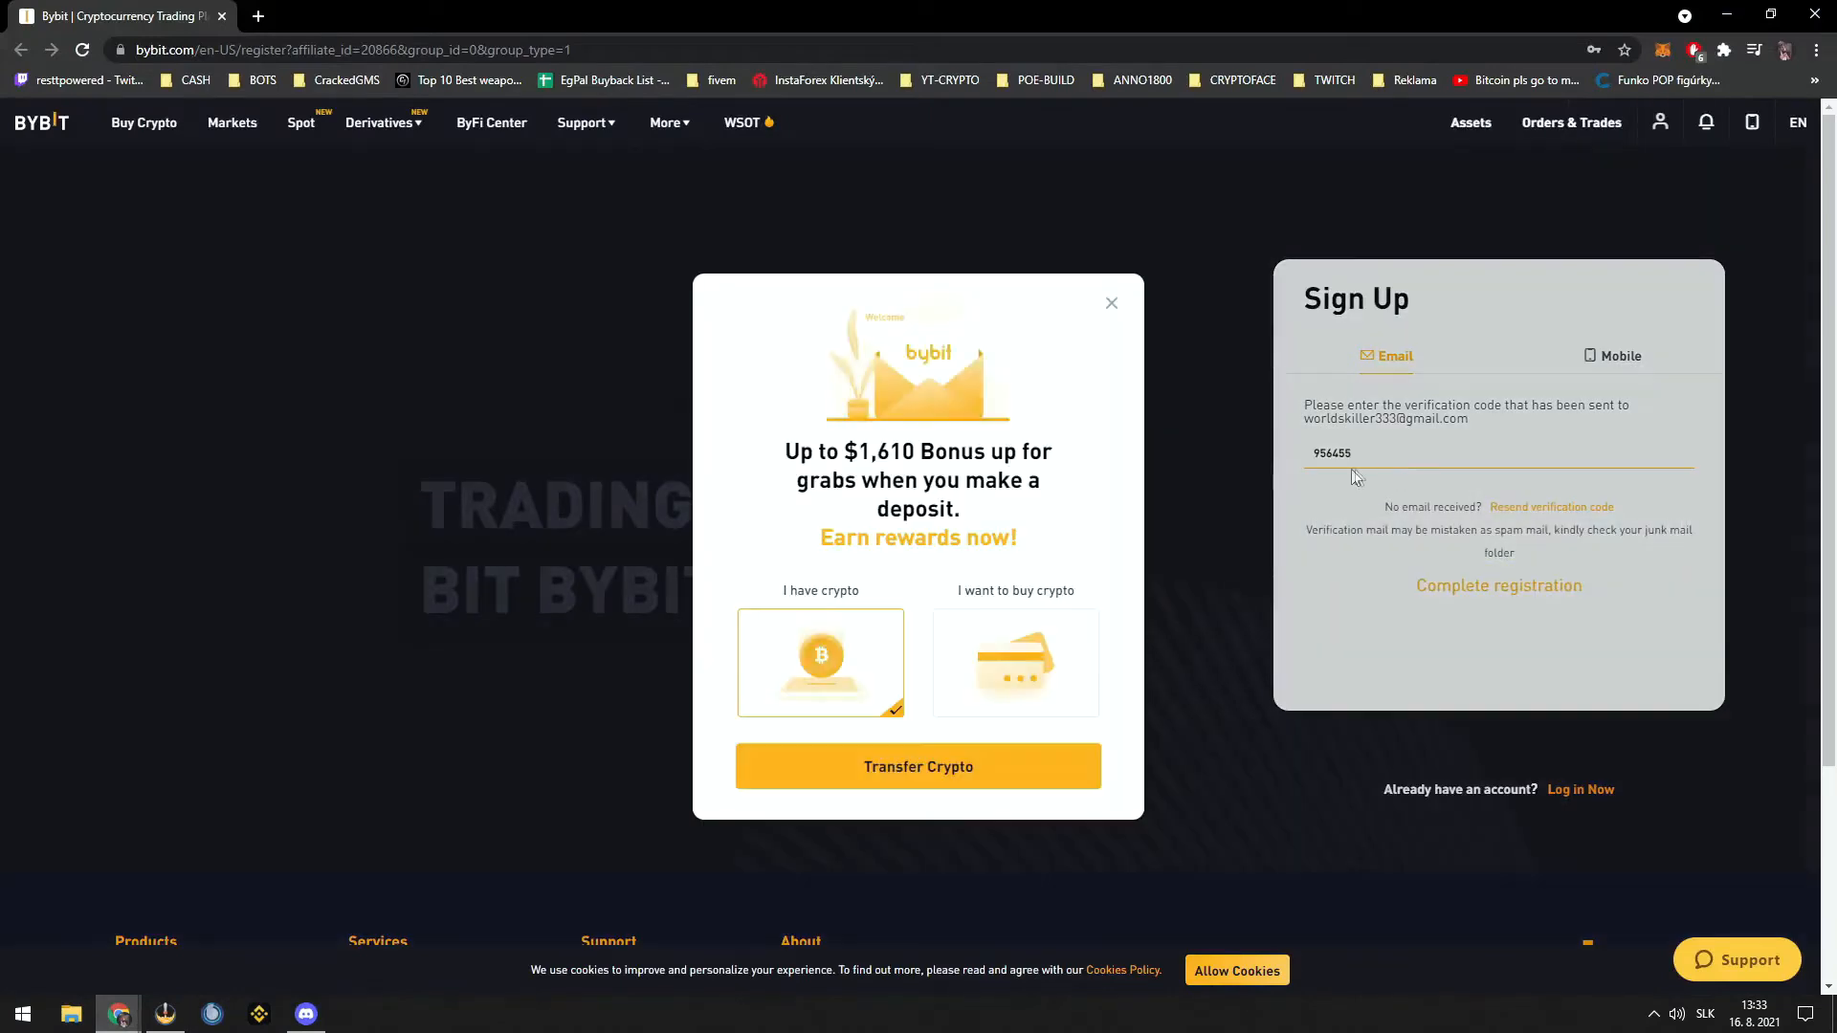
click(1111, 304)
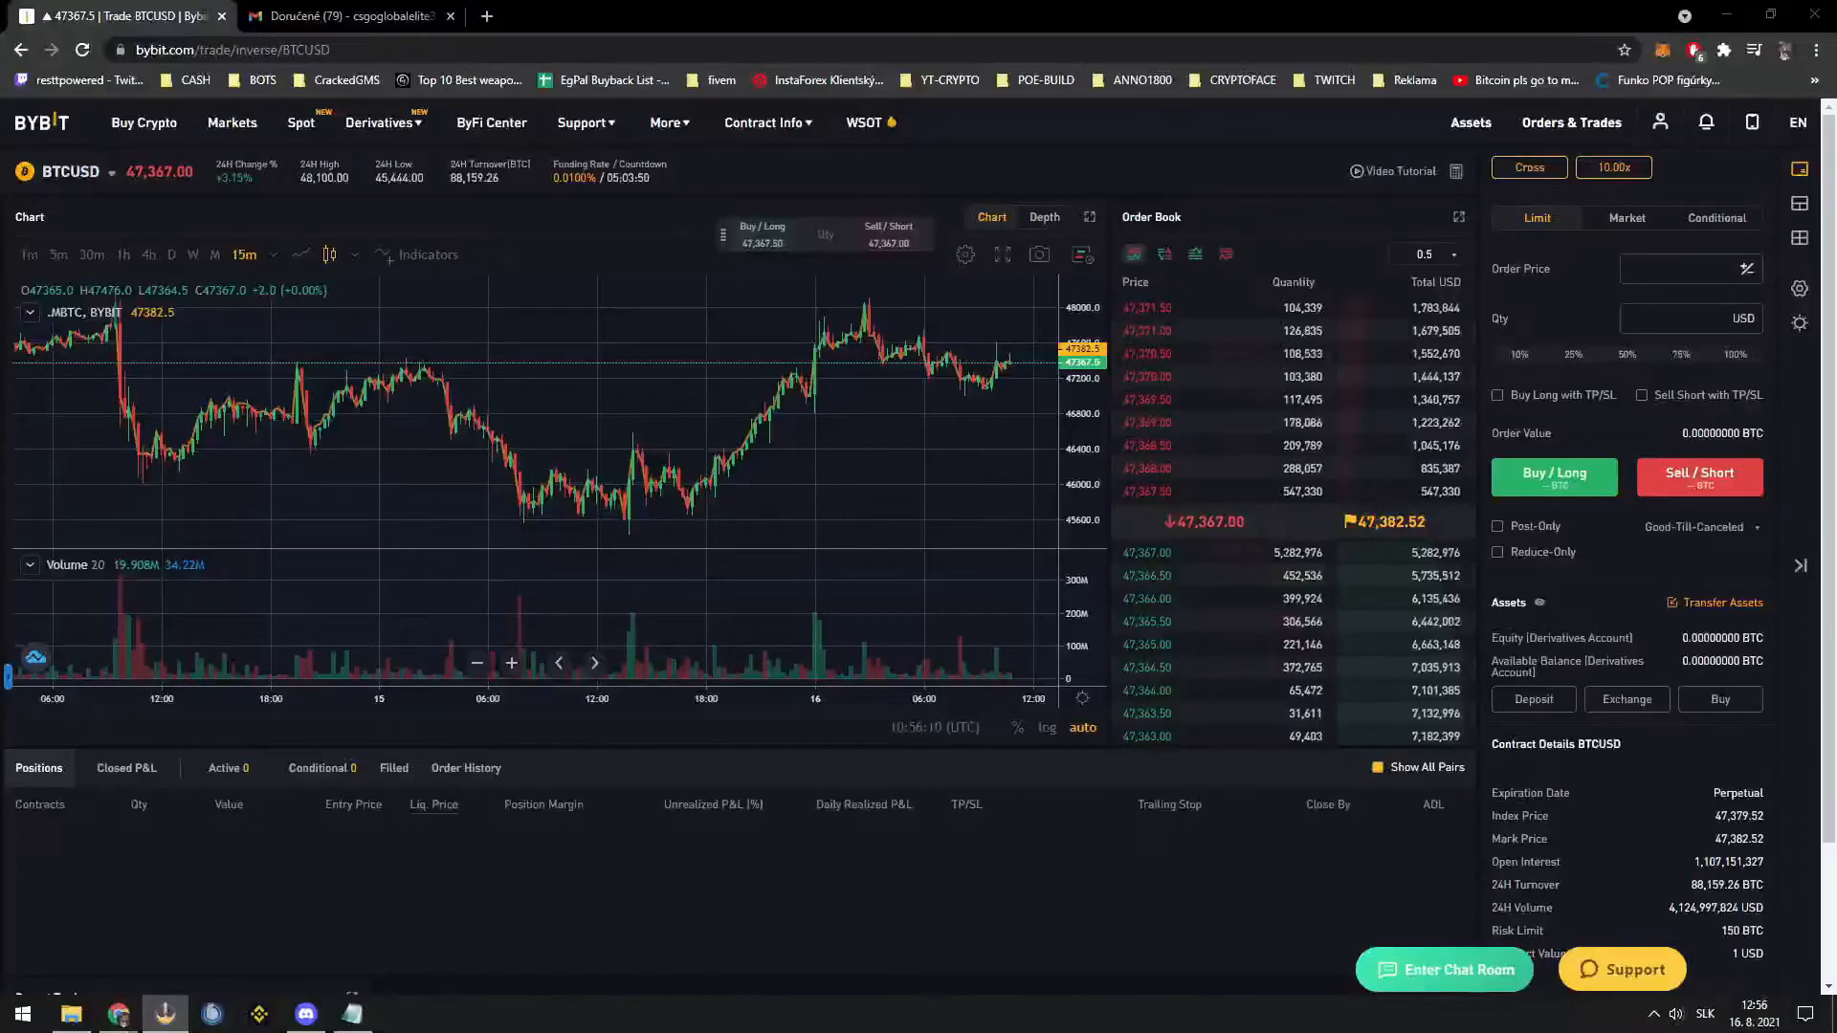
click(1318, 892)
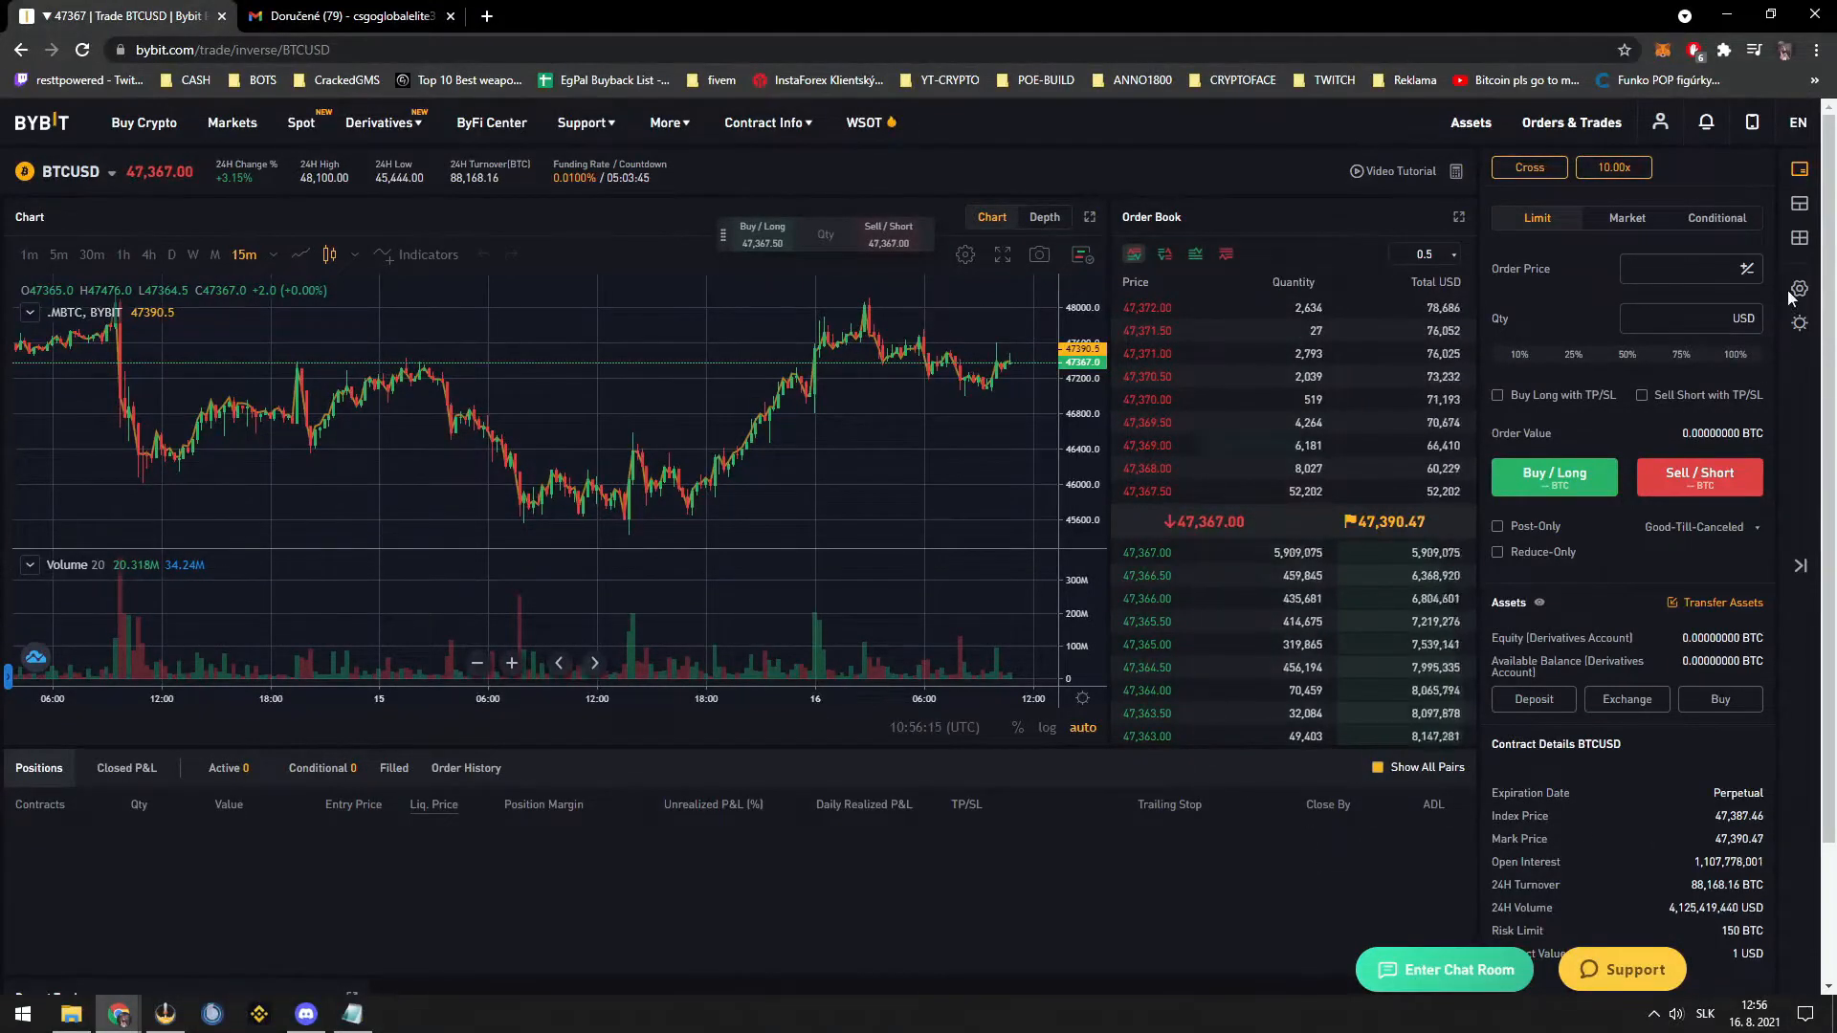
Go to Account & Security and scroll down to Two-Factor Authentication.
mouse_move(1655, 144)
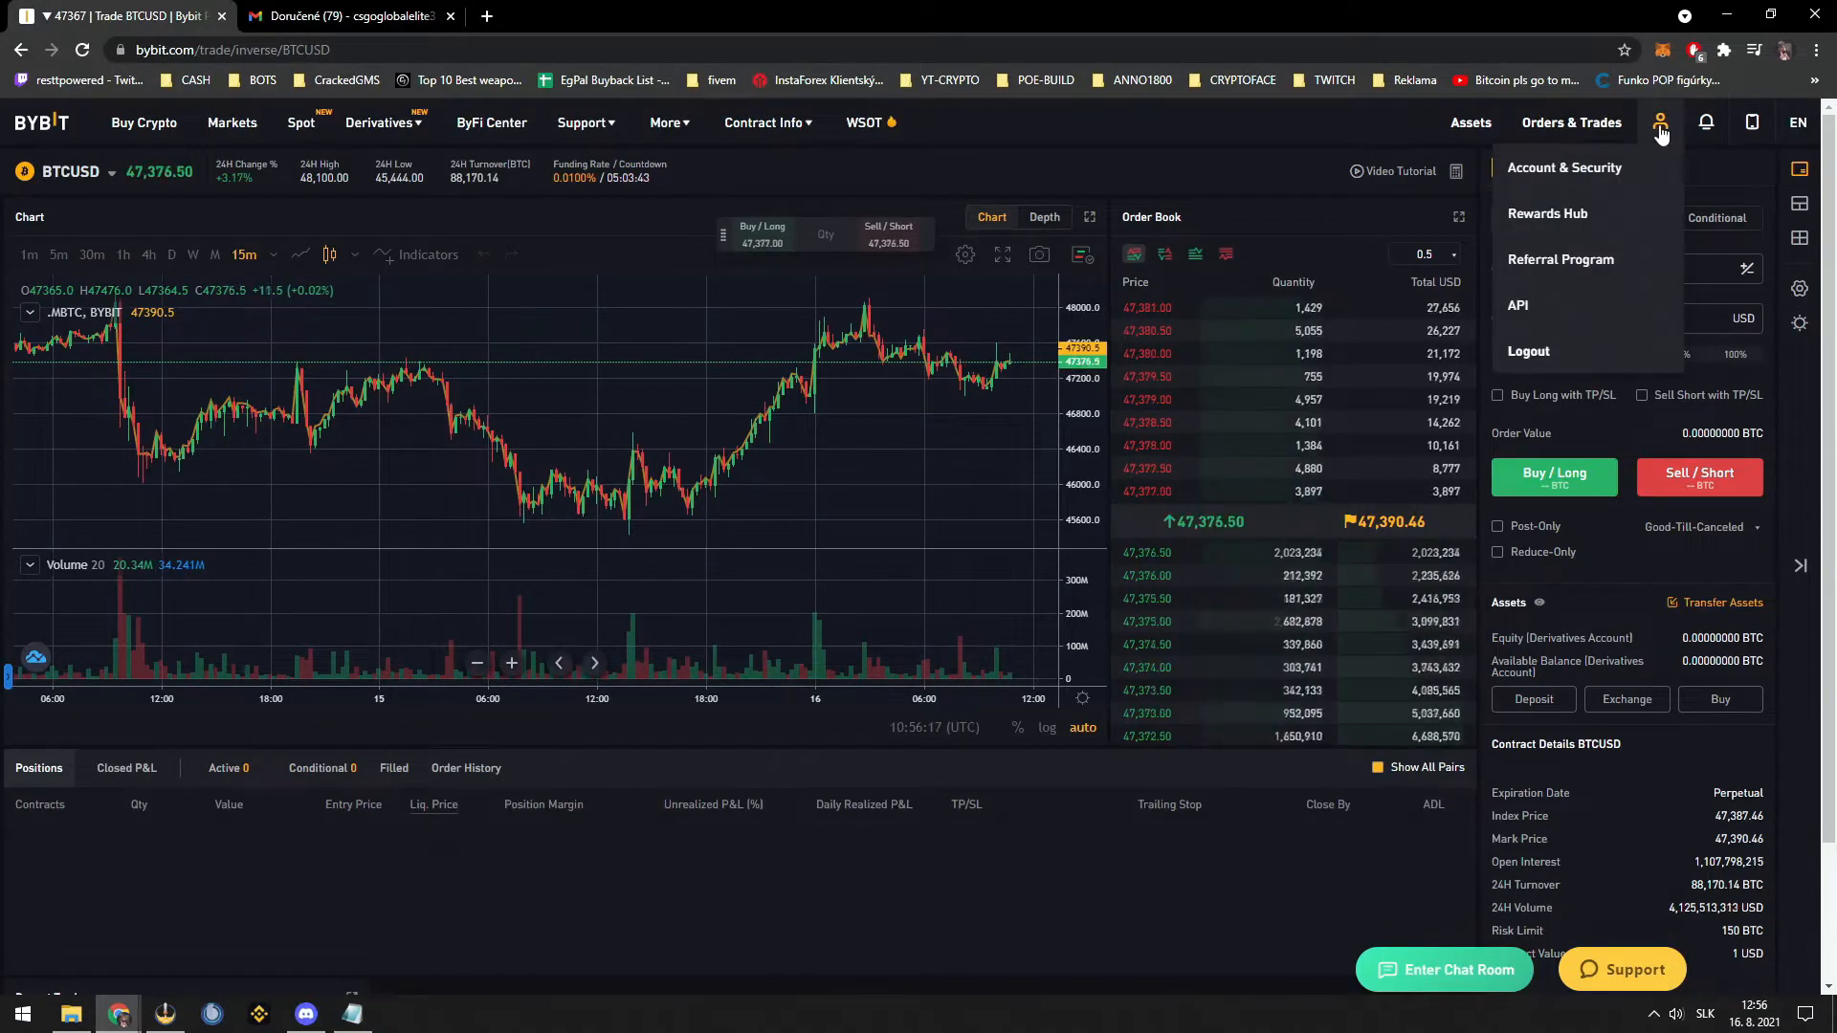
click(1573, 173)
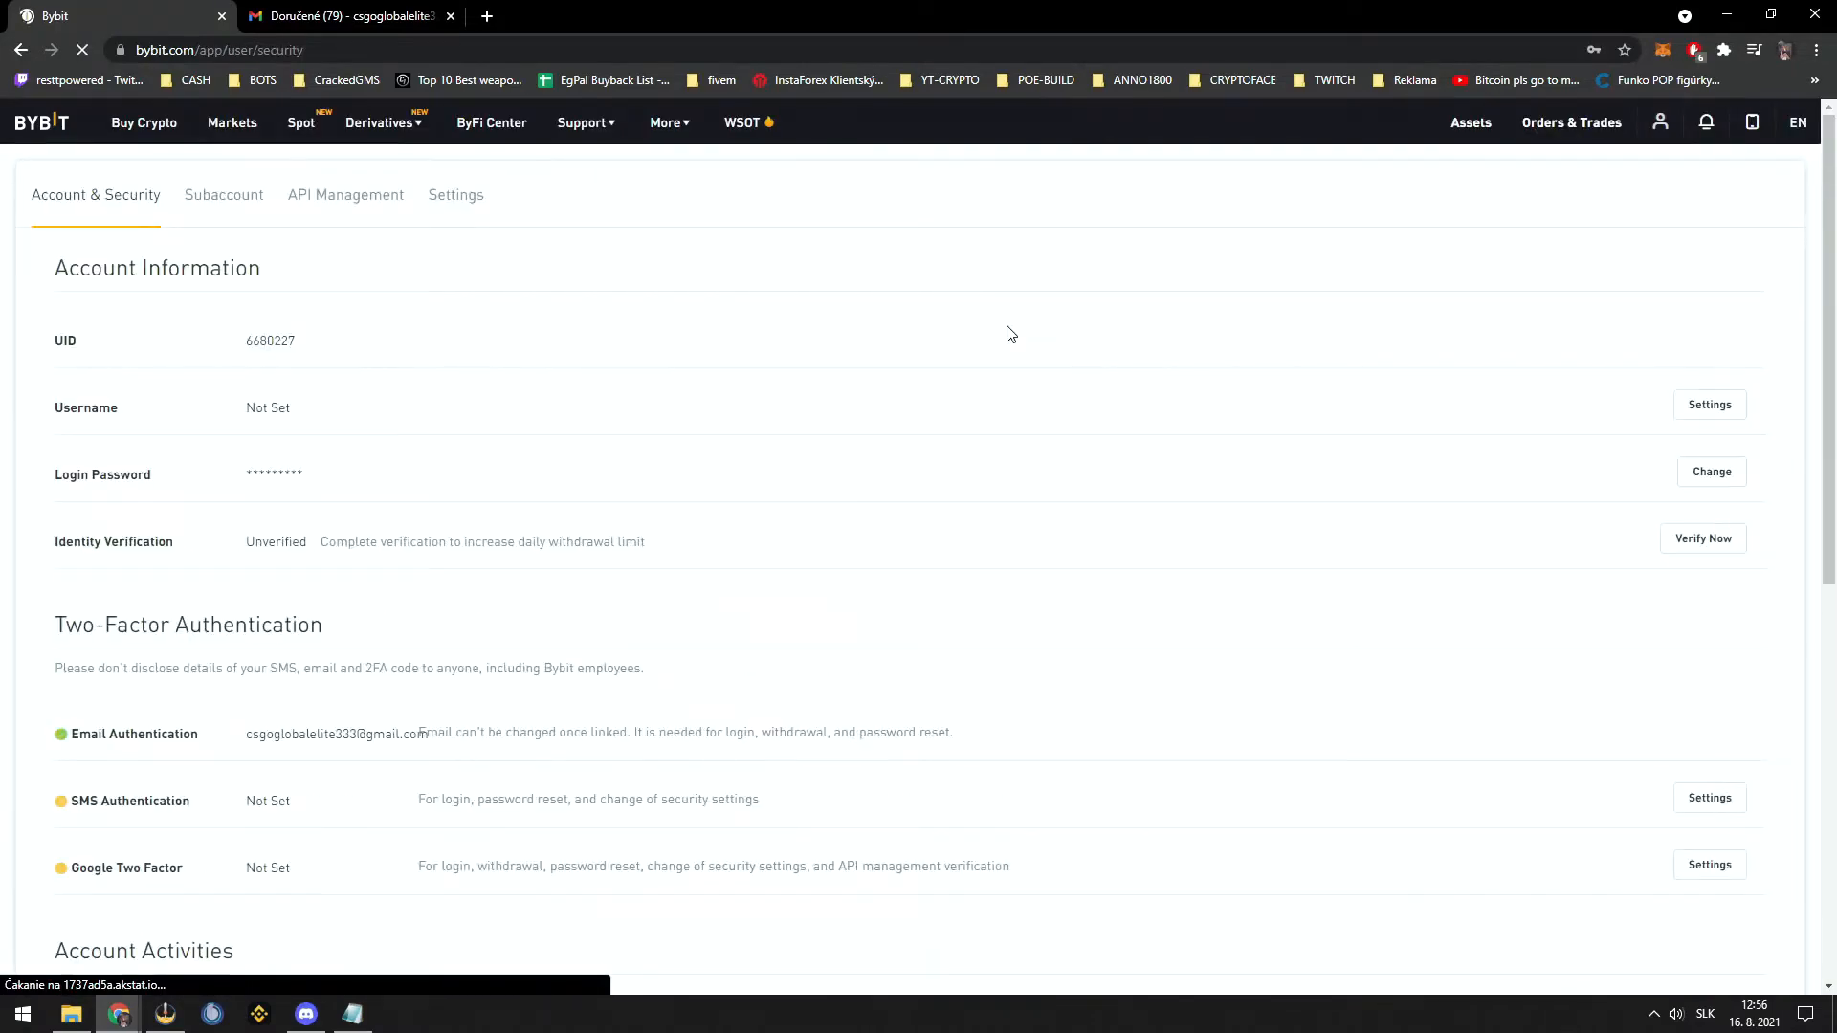
scroll(1010, 333, down, 2)
scroll(1006, 333, down, 1)
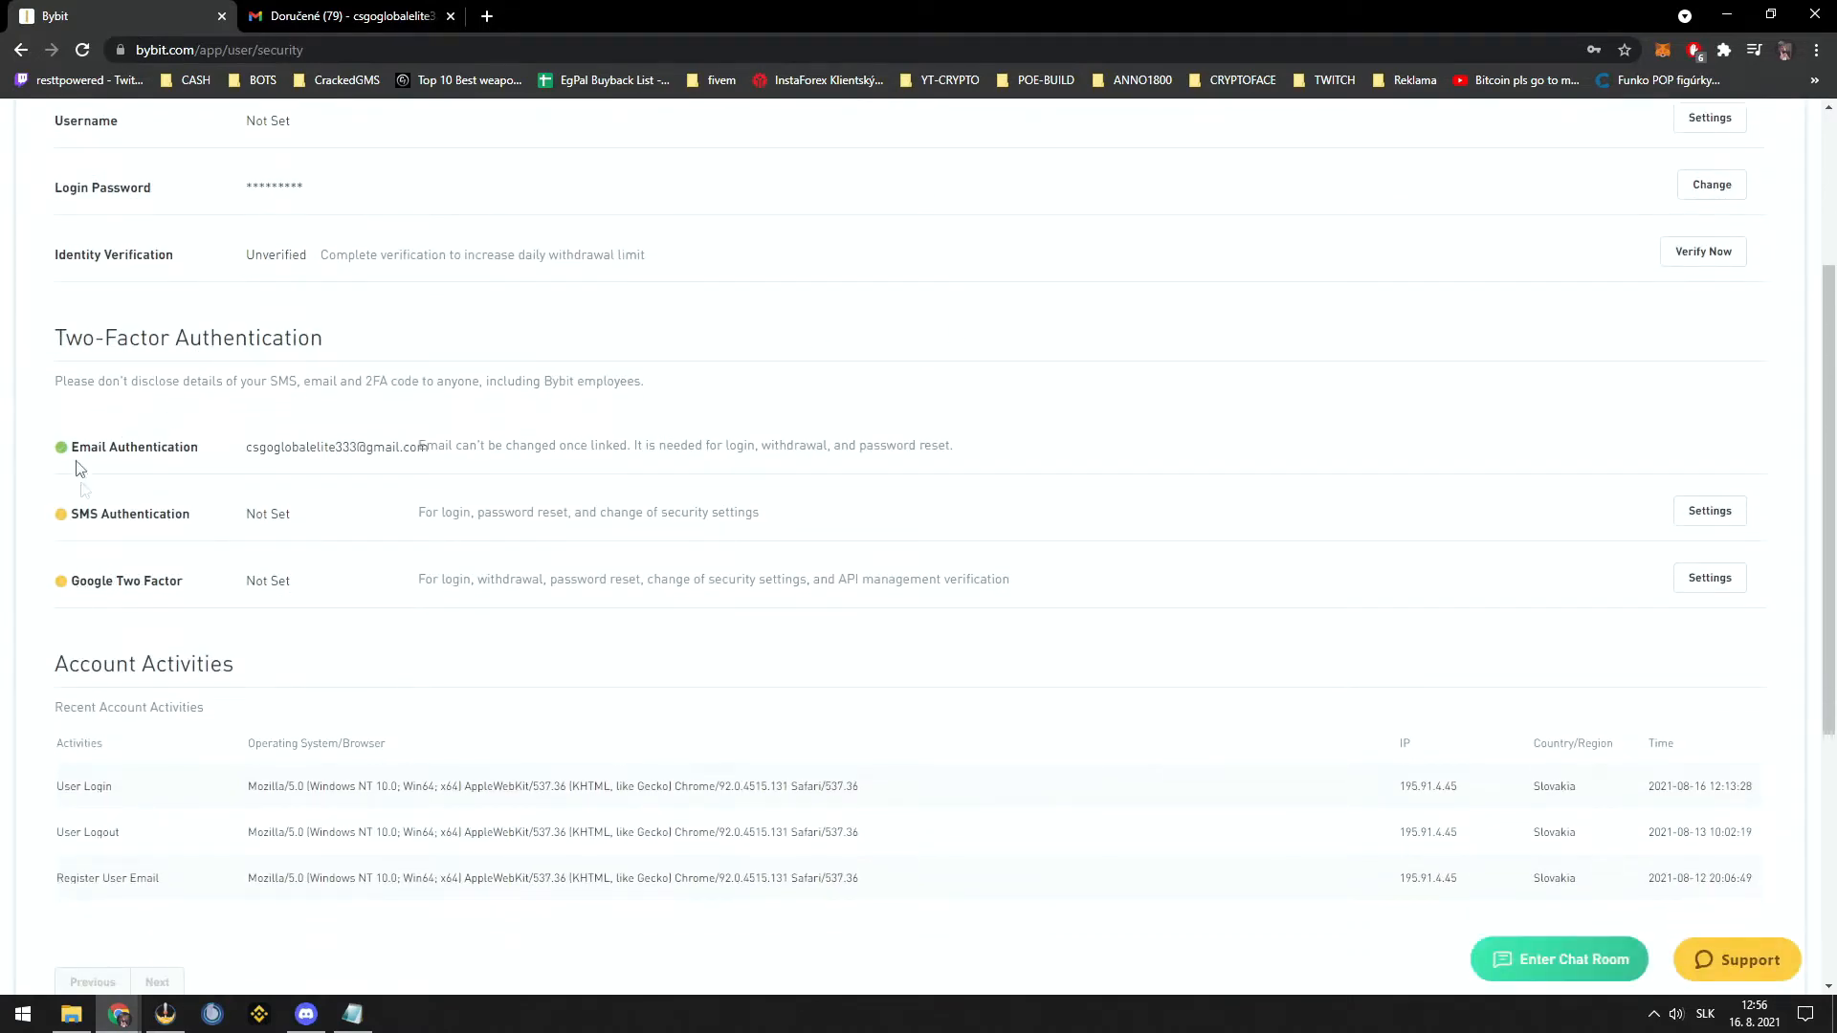
Read the Google Two Factor description covering password reset and API management verification.
drag(65, 342, 337, 354)
click(337, 354)
drag(65, 588, 234, 586)
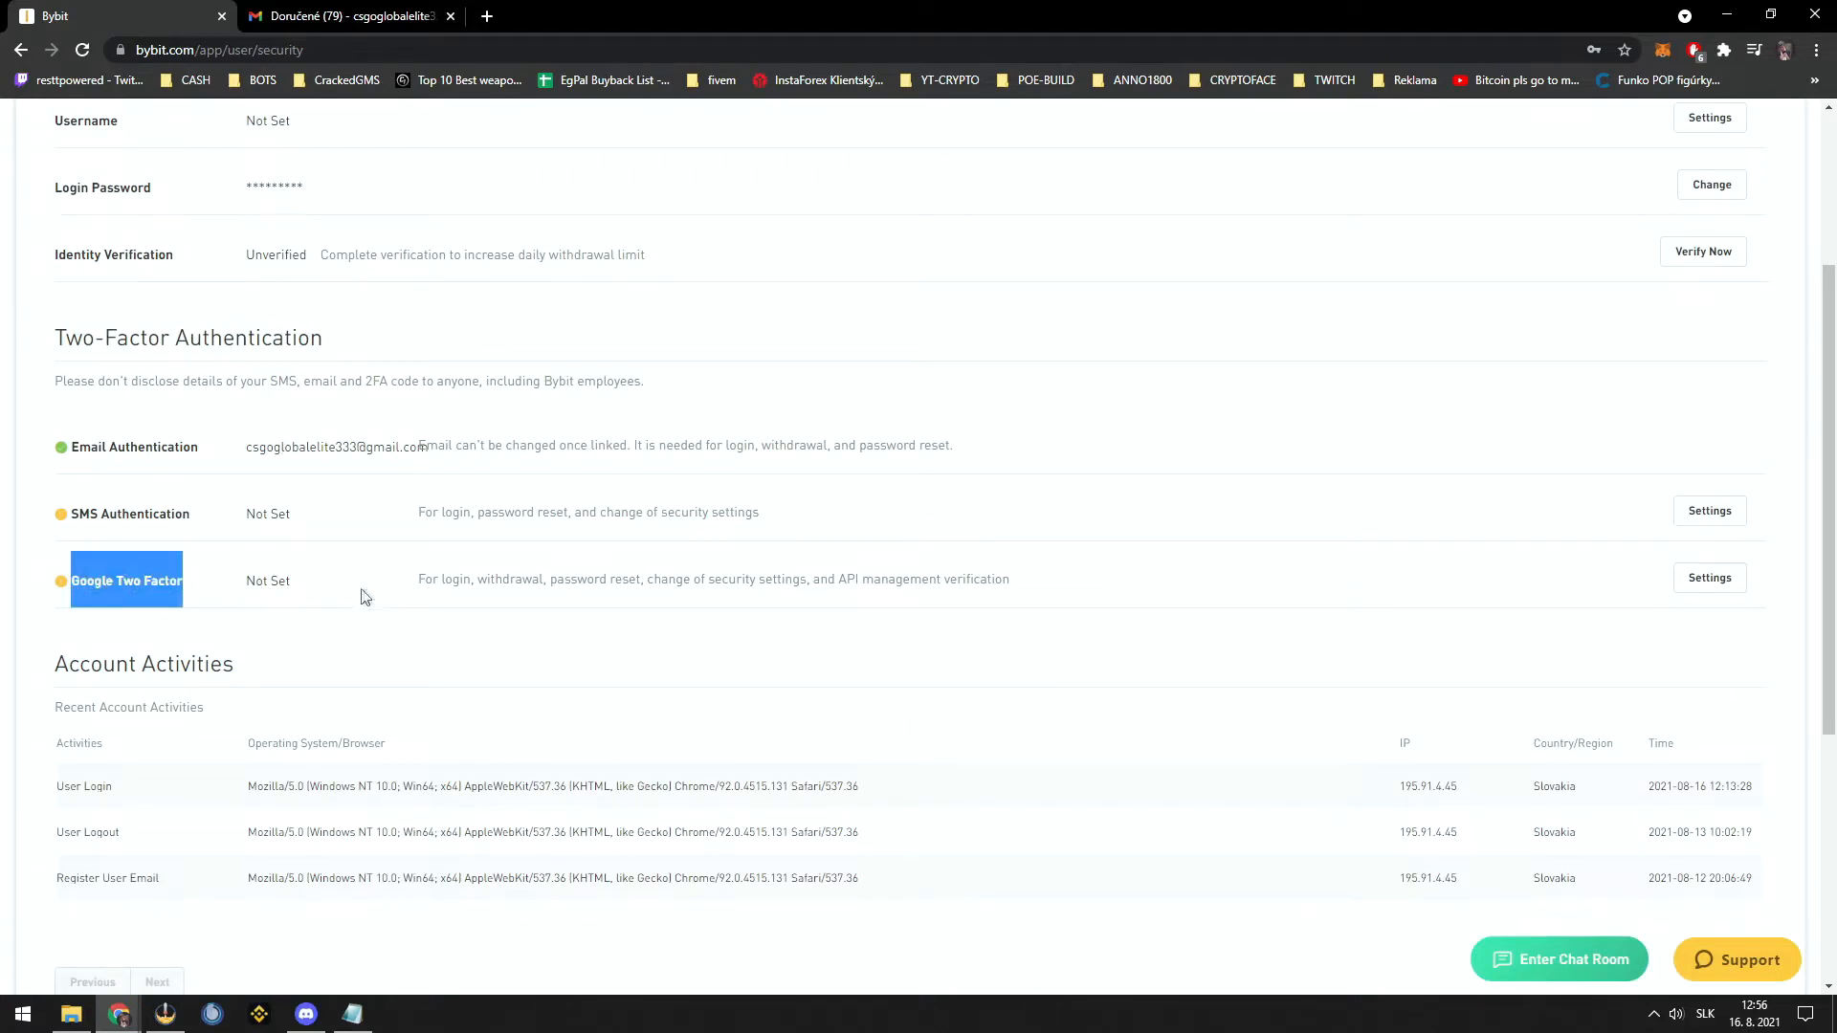
click(418, 579)
drag(418, 579, 798, 583)
click(483, 580)
click(630, 607)
click(718, 603)
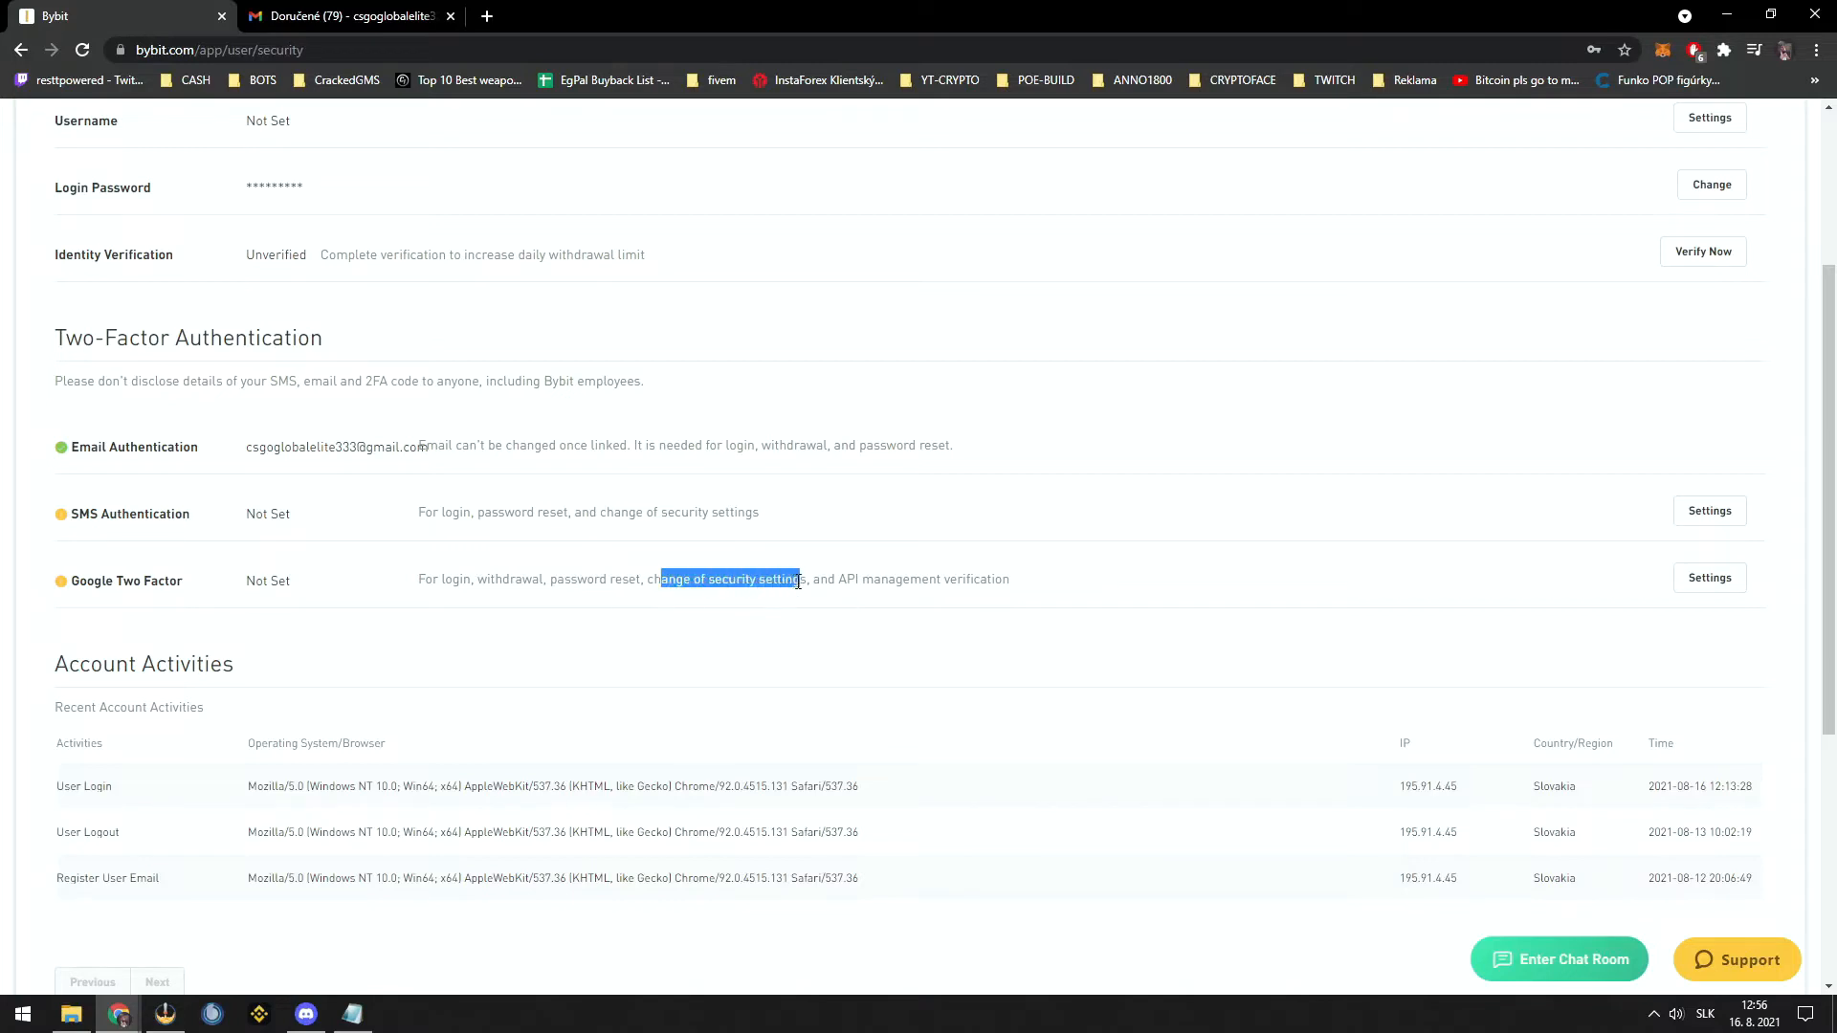
click(822, 589)
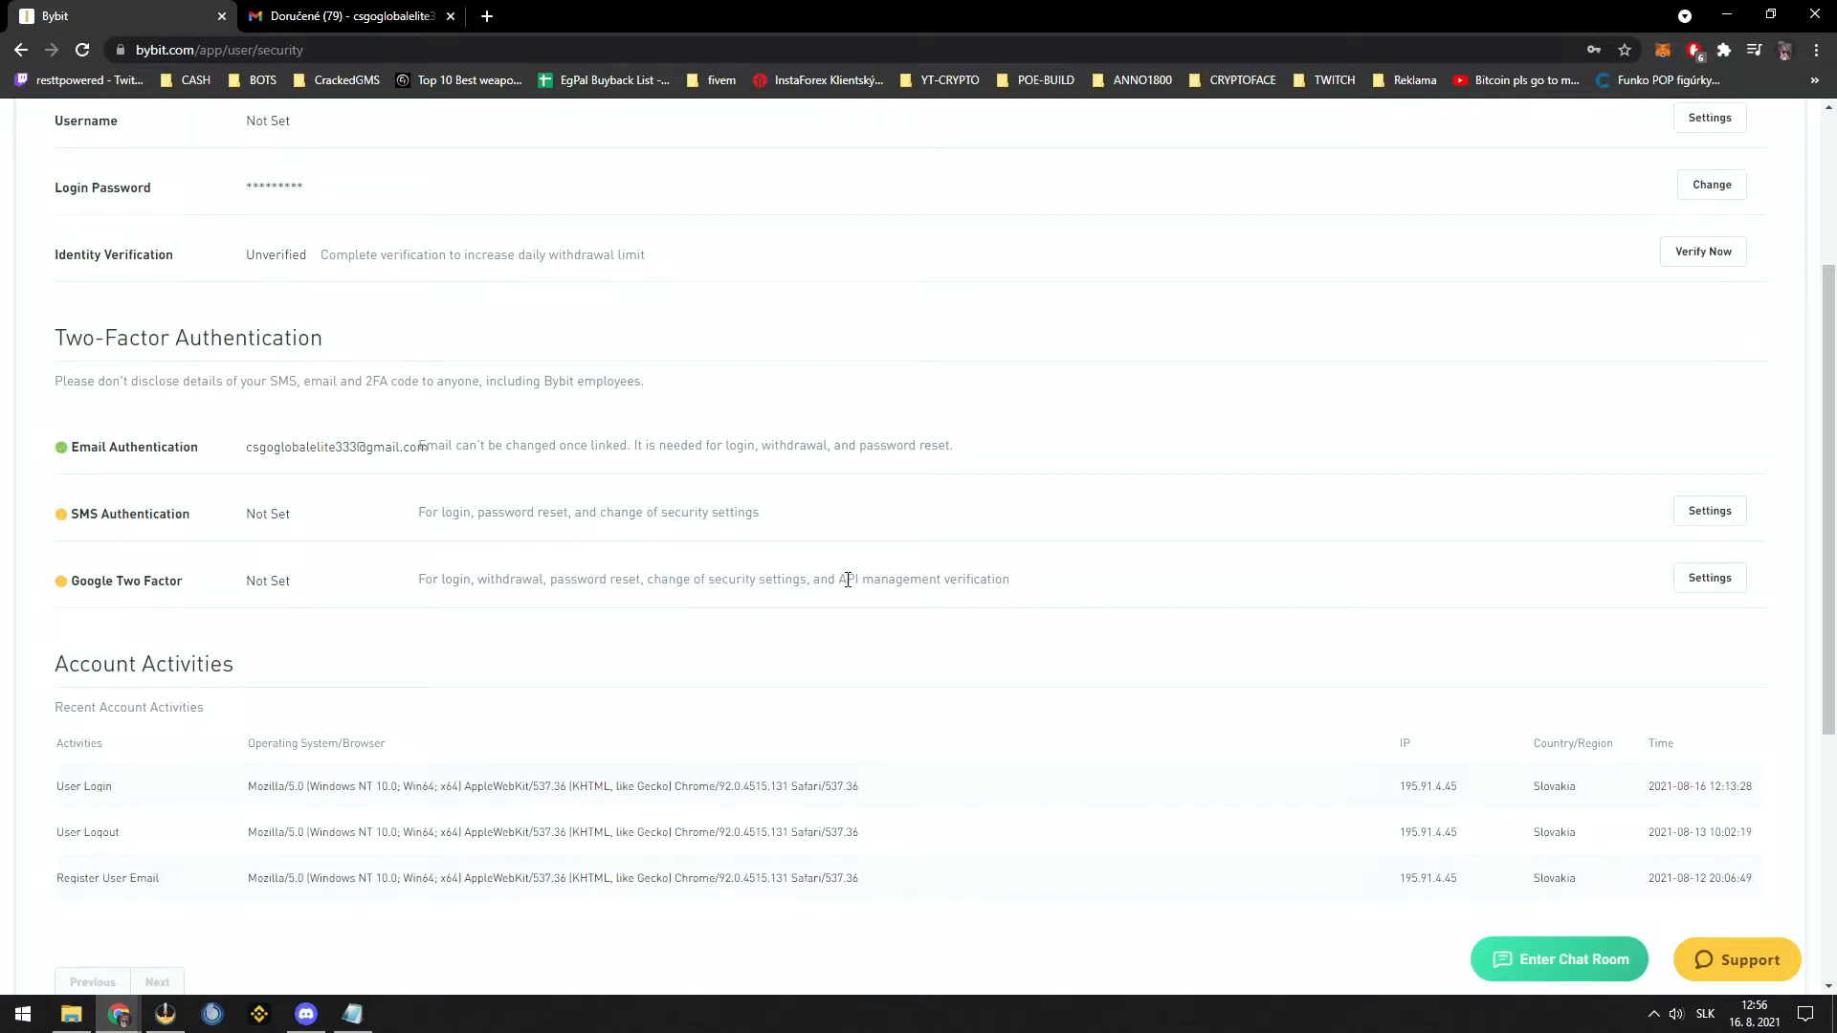
drag(839, 580, 1012, 583)
Start Google two-factor setup and request an e-mail verification code.
click(1012, 585)
click(1709, 579)
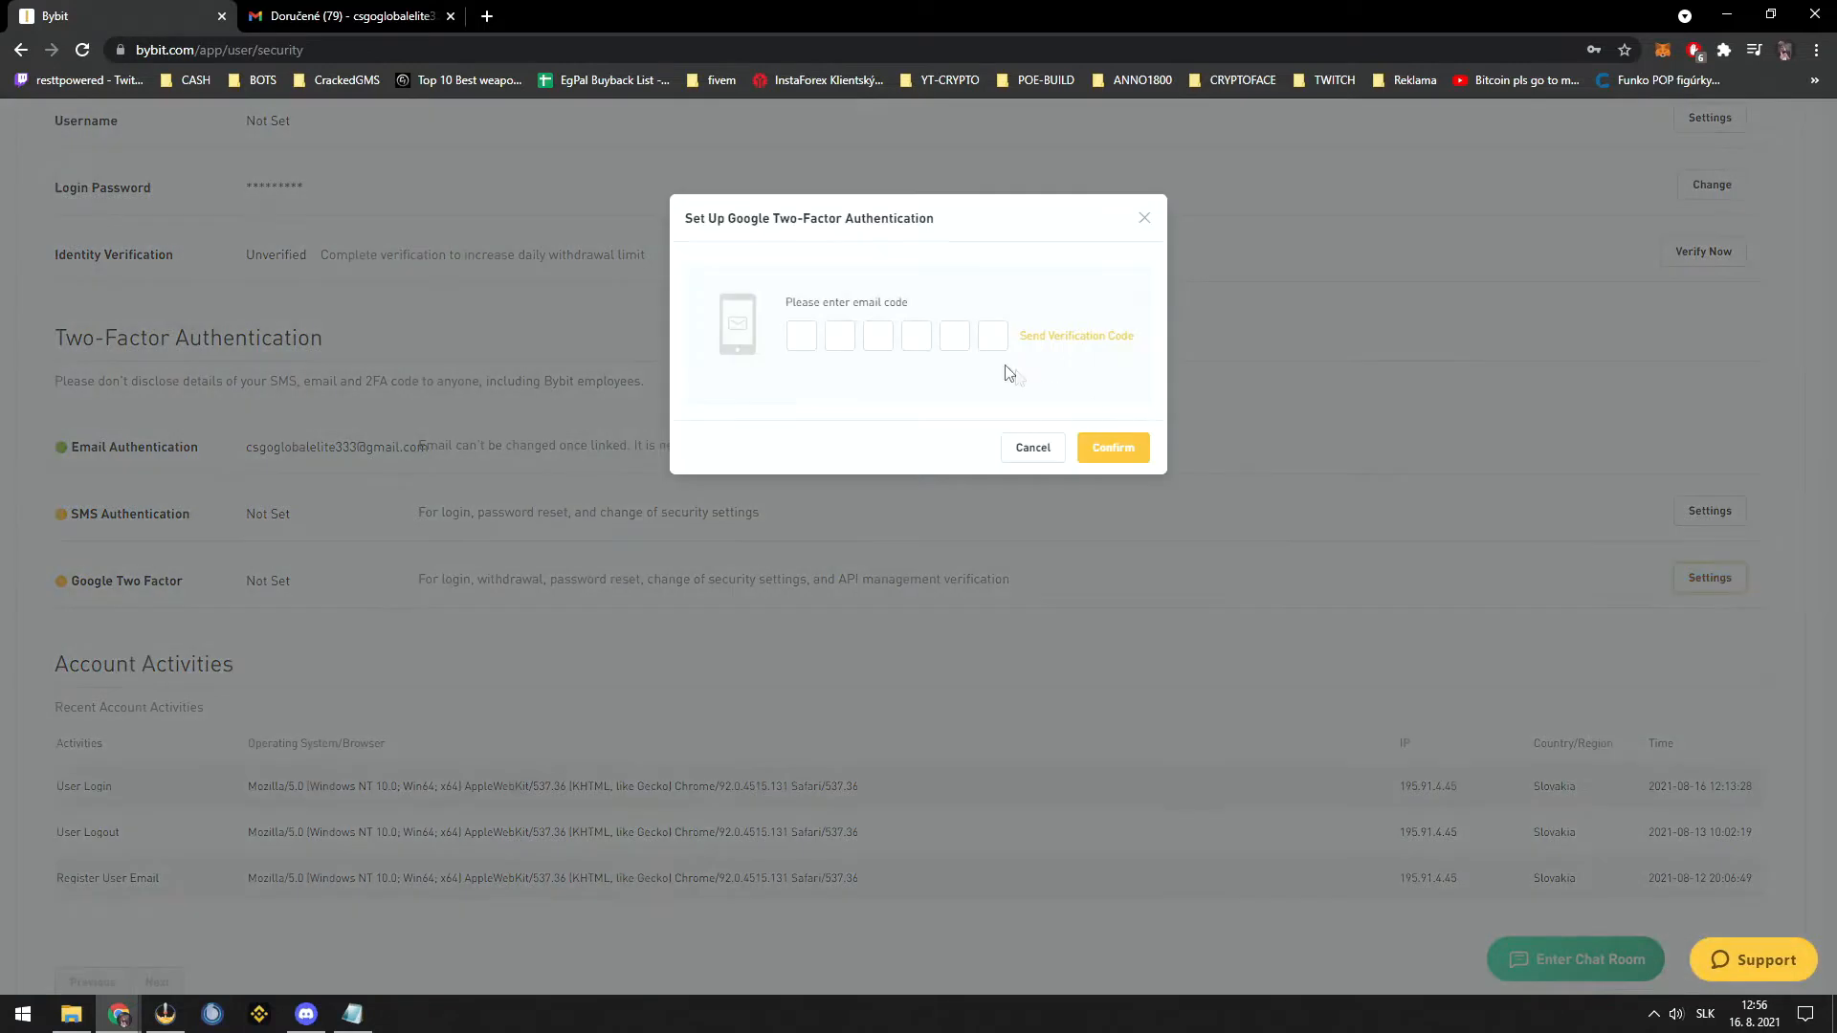
drag(786, 303, 914, 304)
click(915, 304)
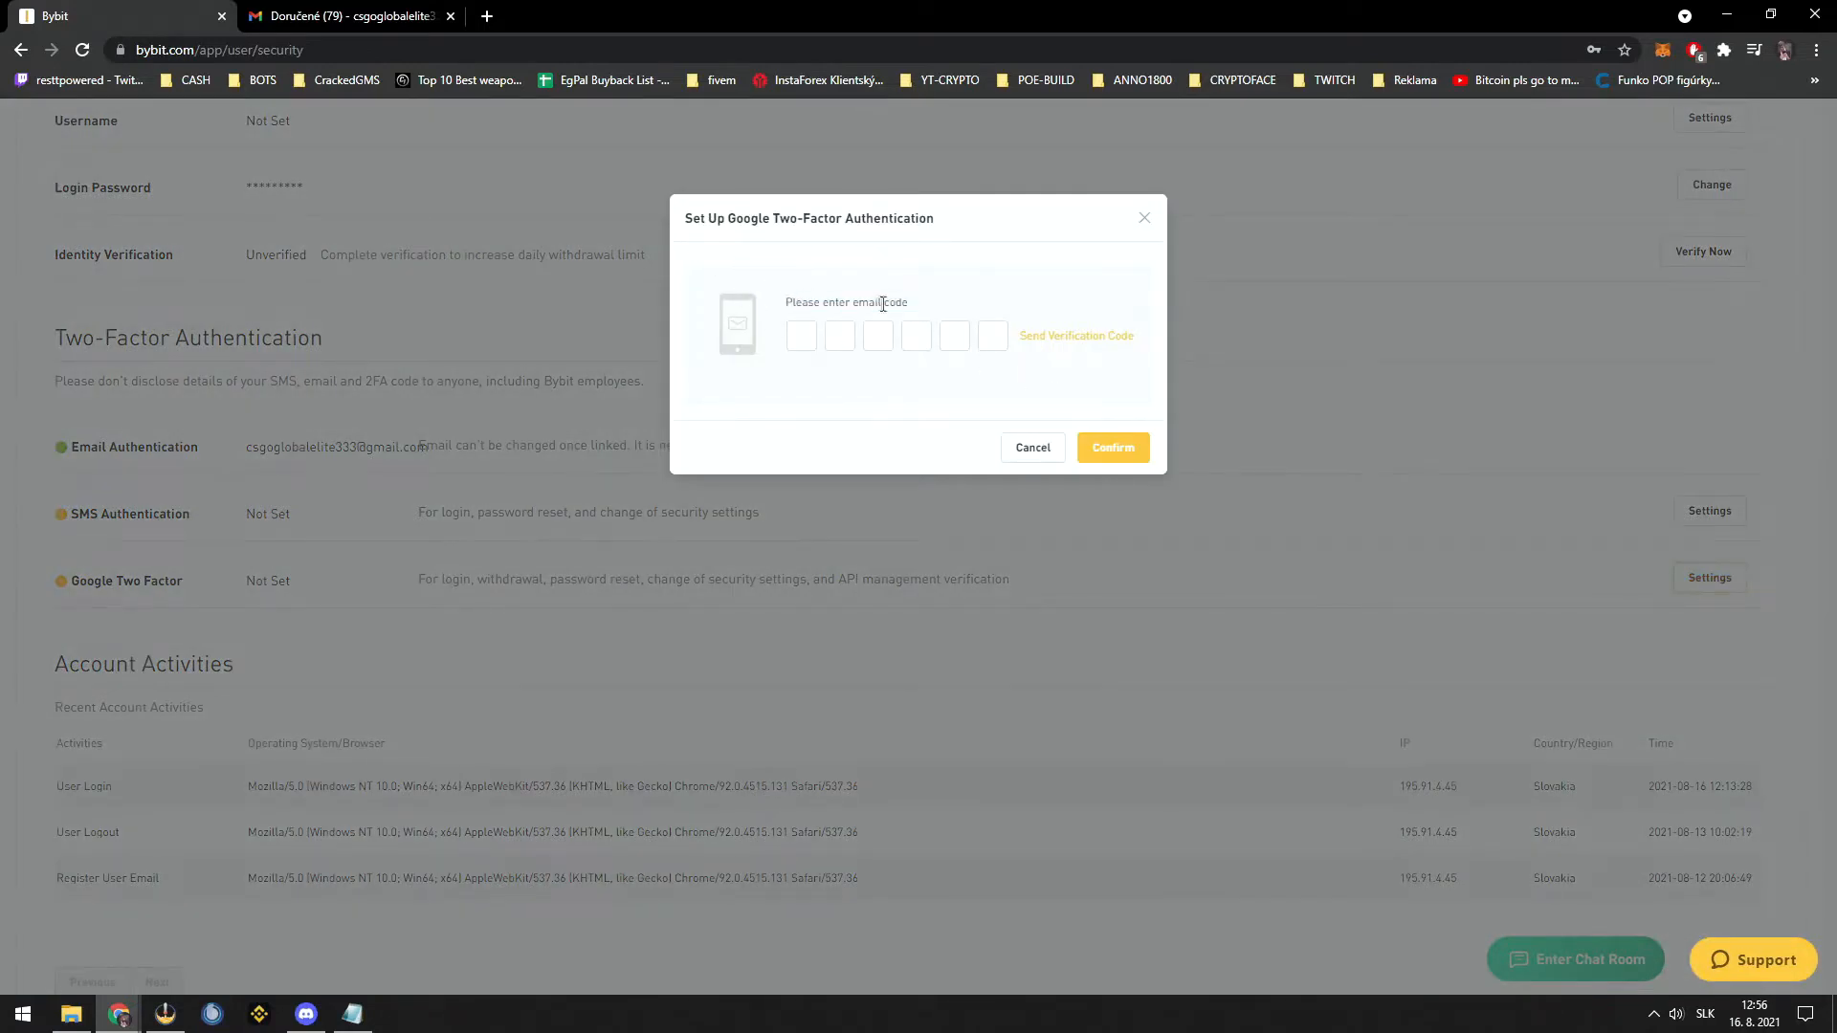
click(1078, 342)
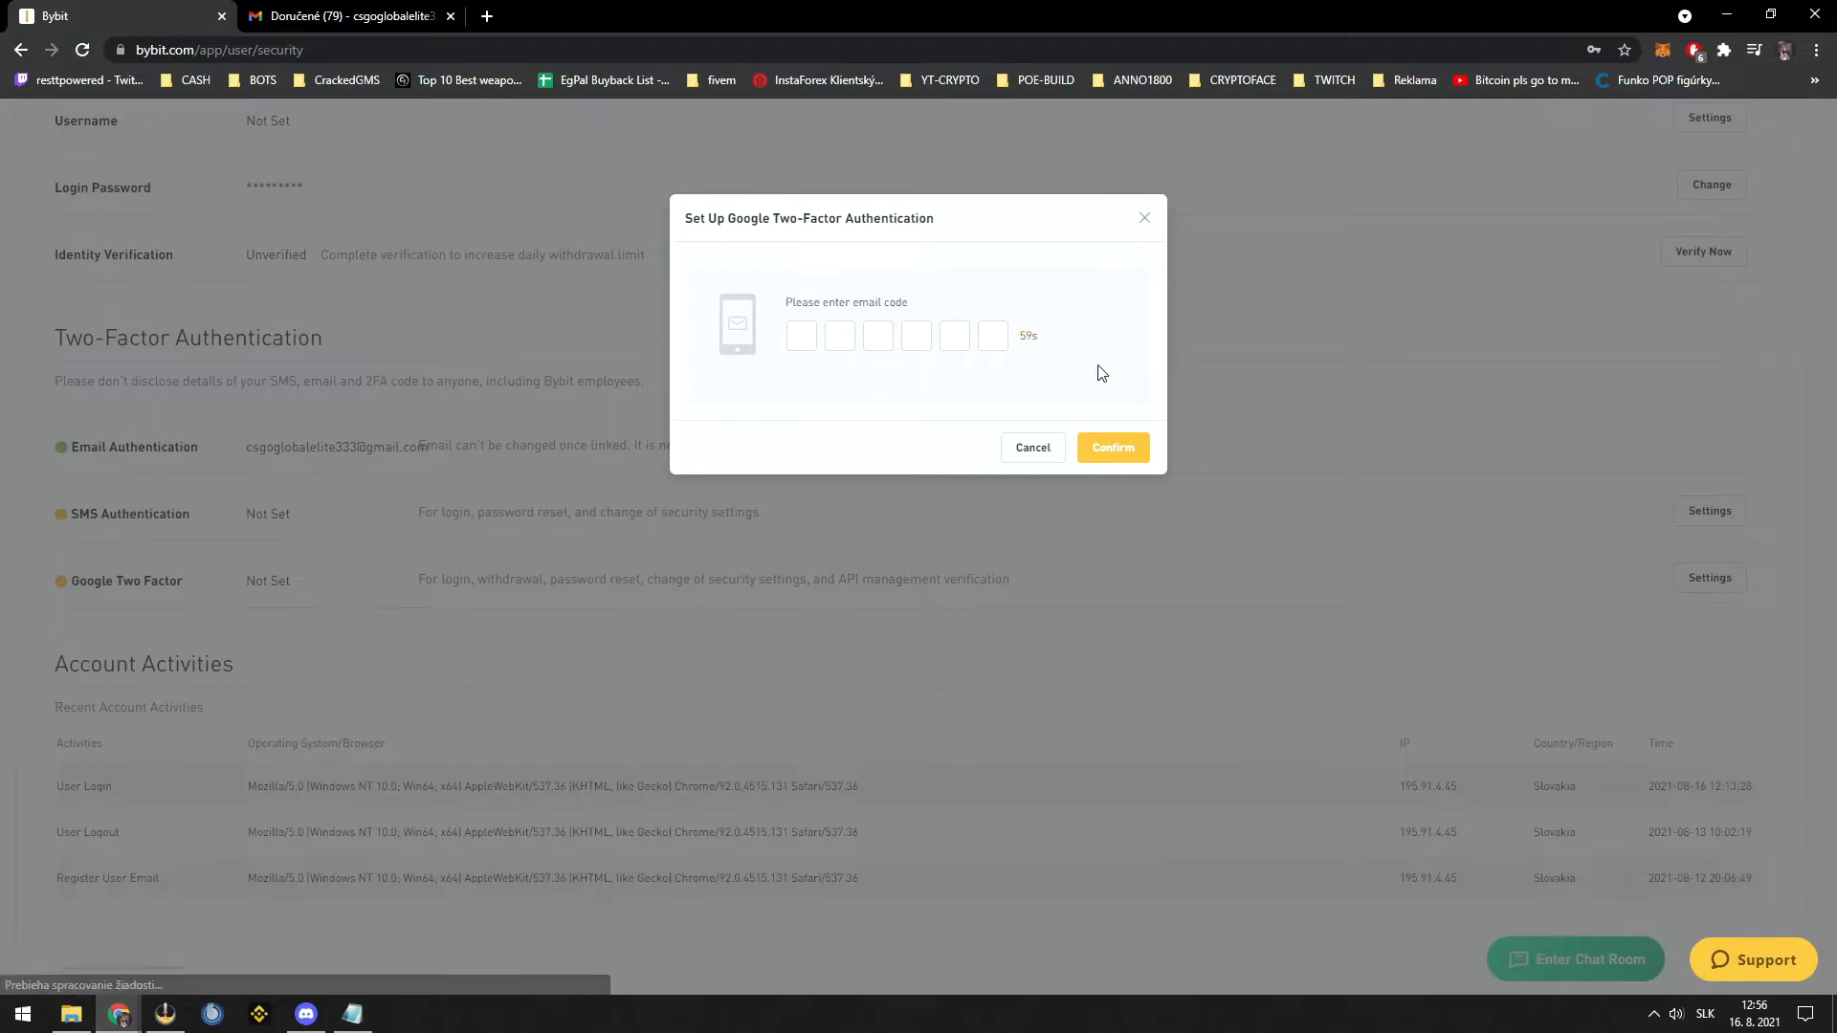
Copy the code from the new Bybit e-mail in Gmail, paste it and confirm.
click(287, 20)
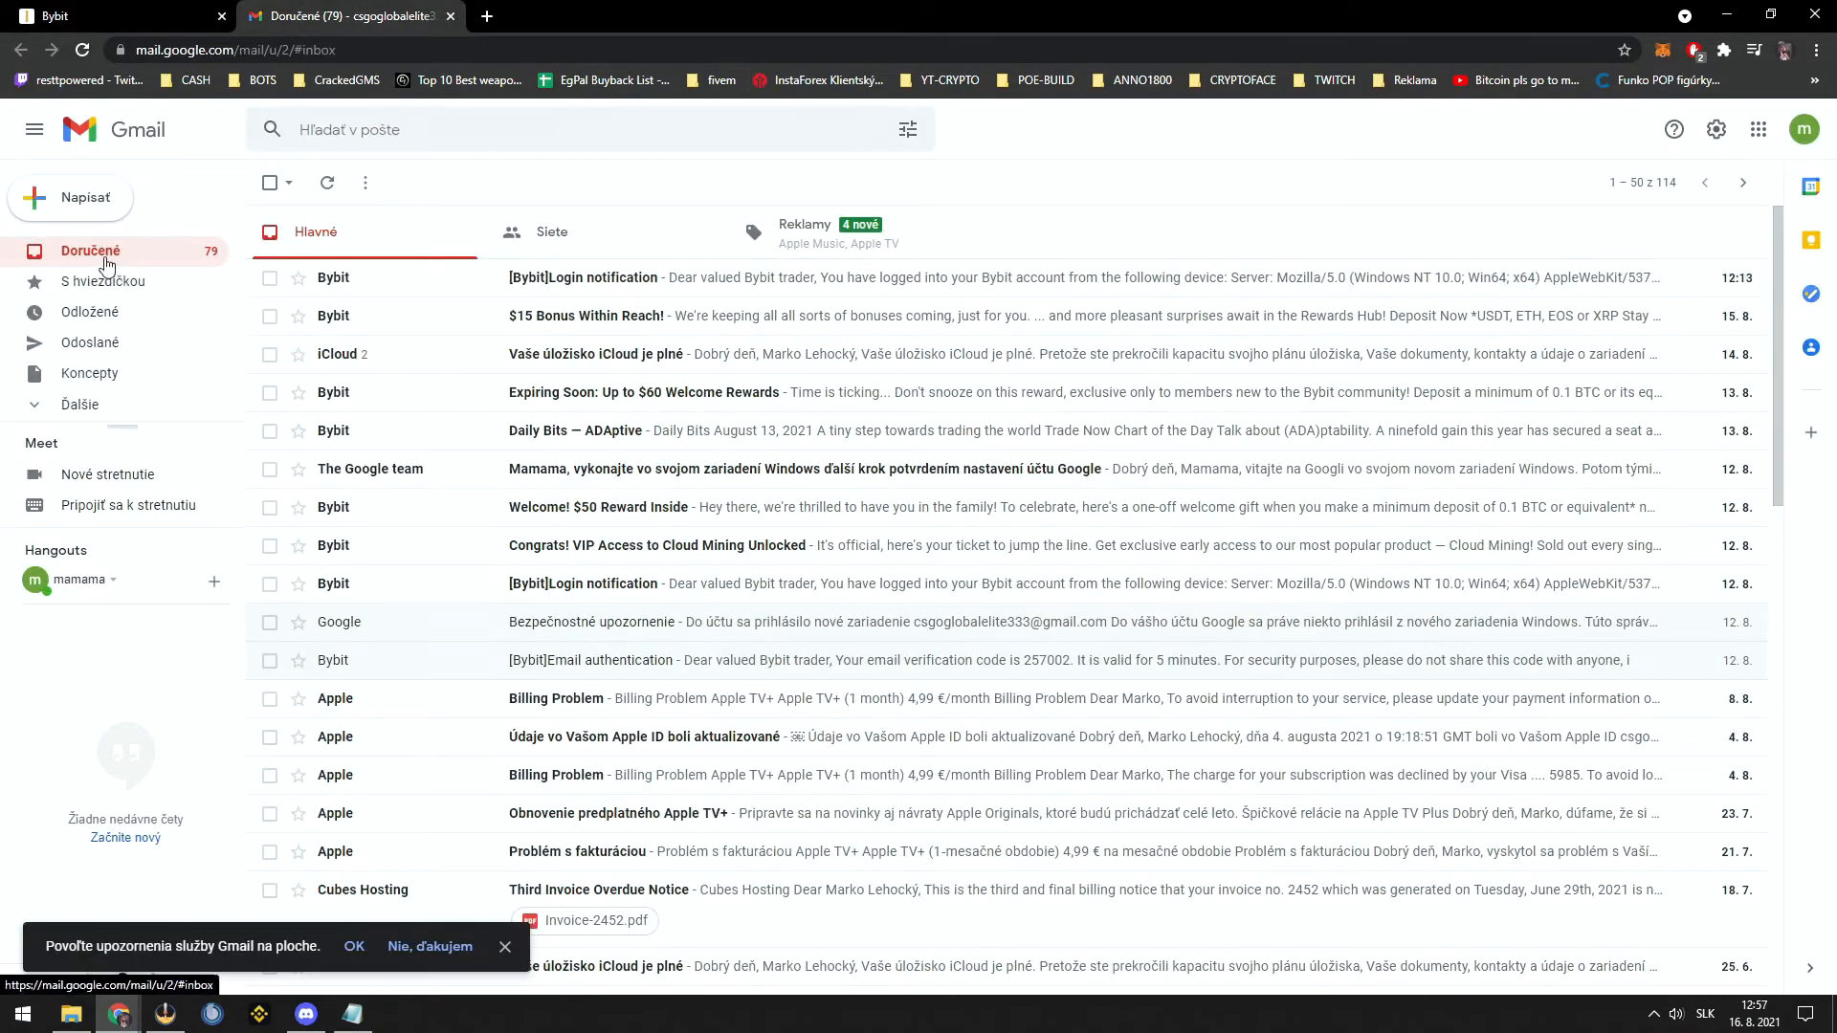
click(623, 278)
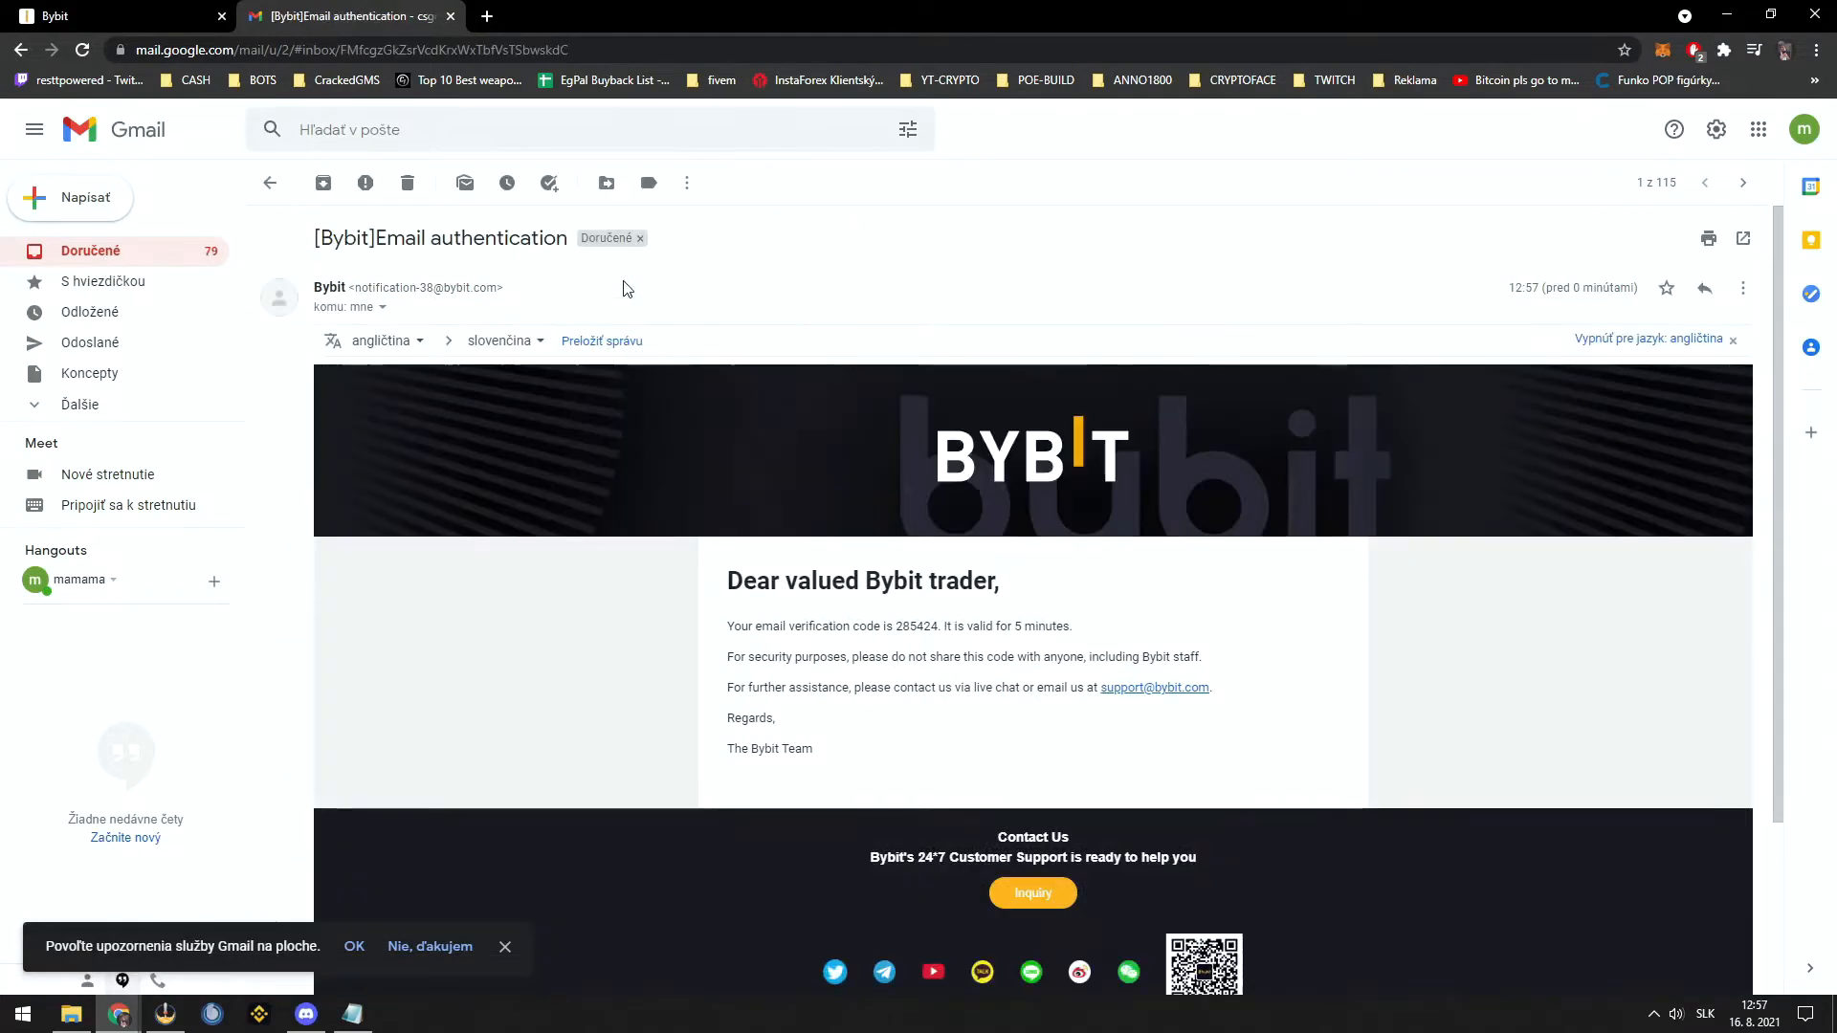
double_click(933, 628)
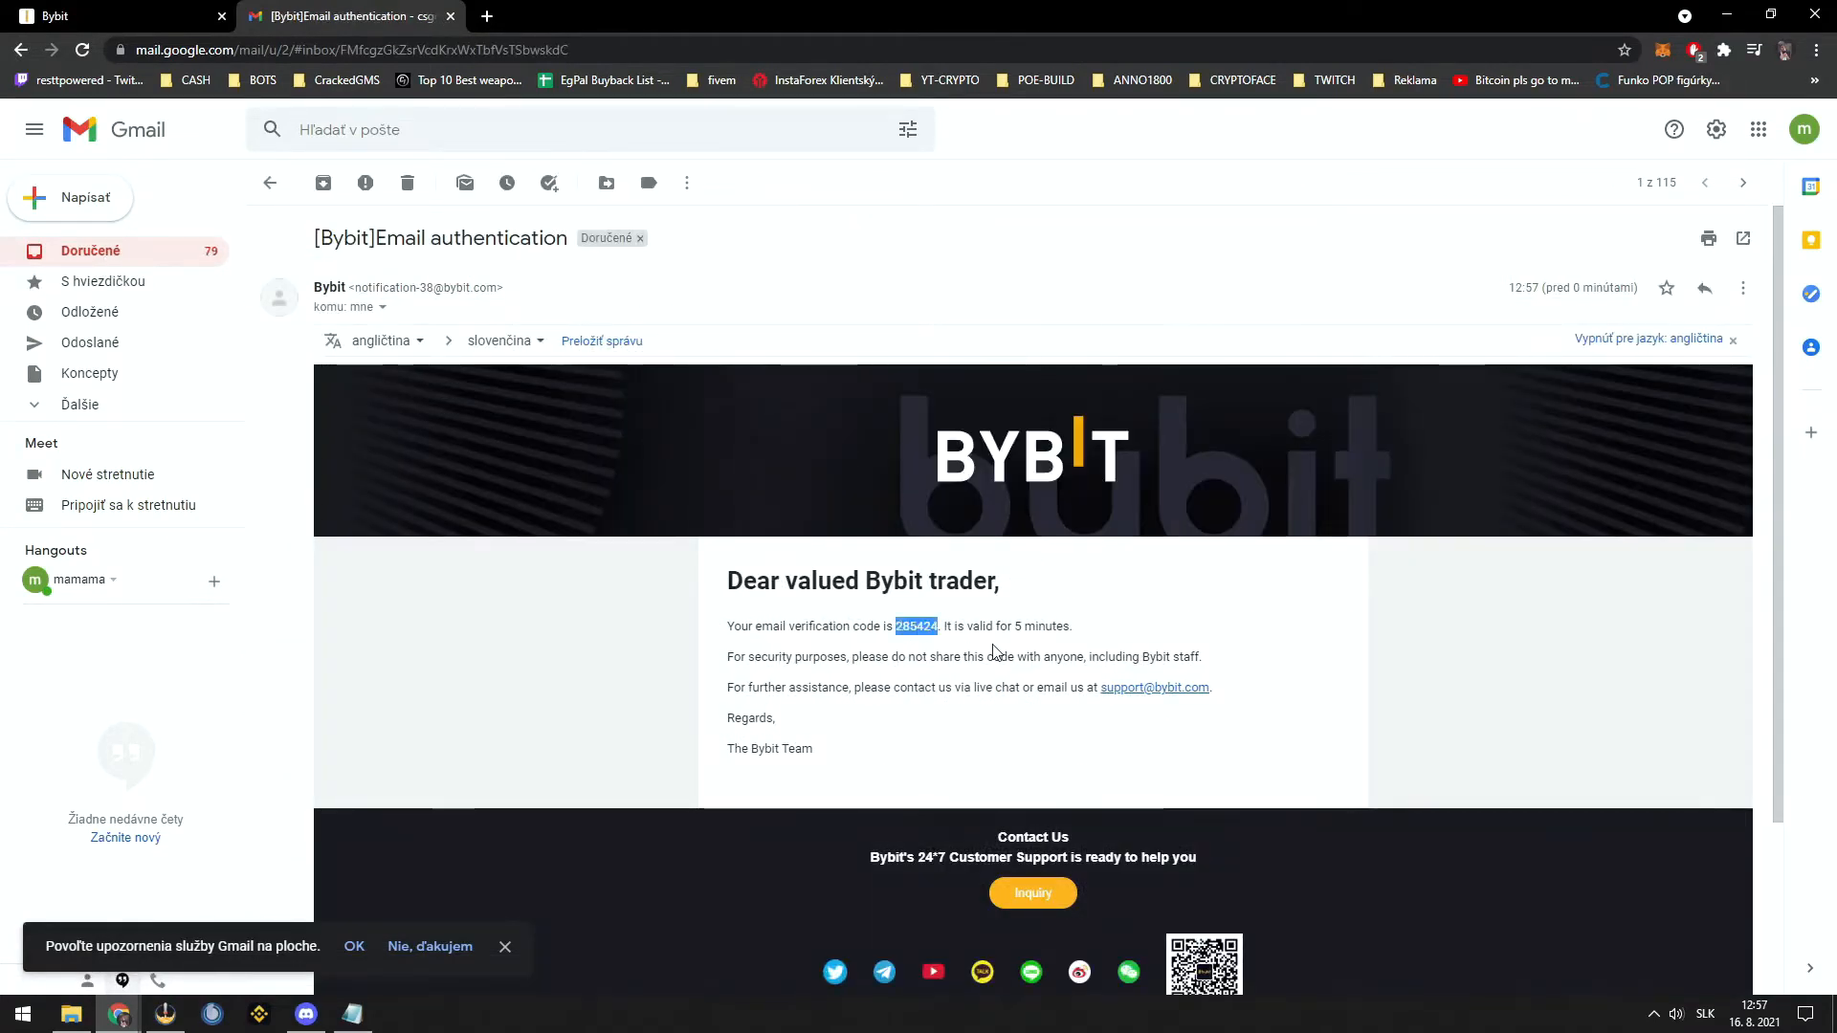
key(ctrl+c)
key(ctrl+Page_Up)
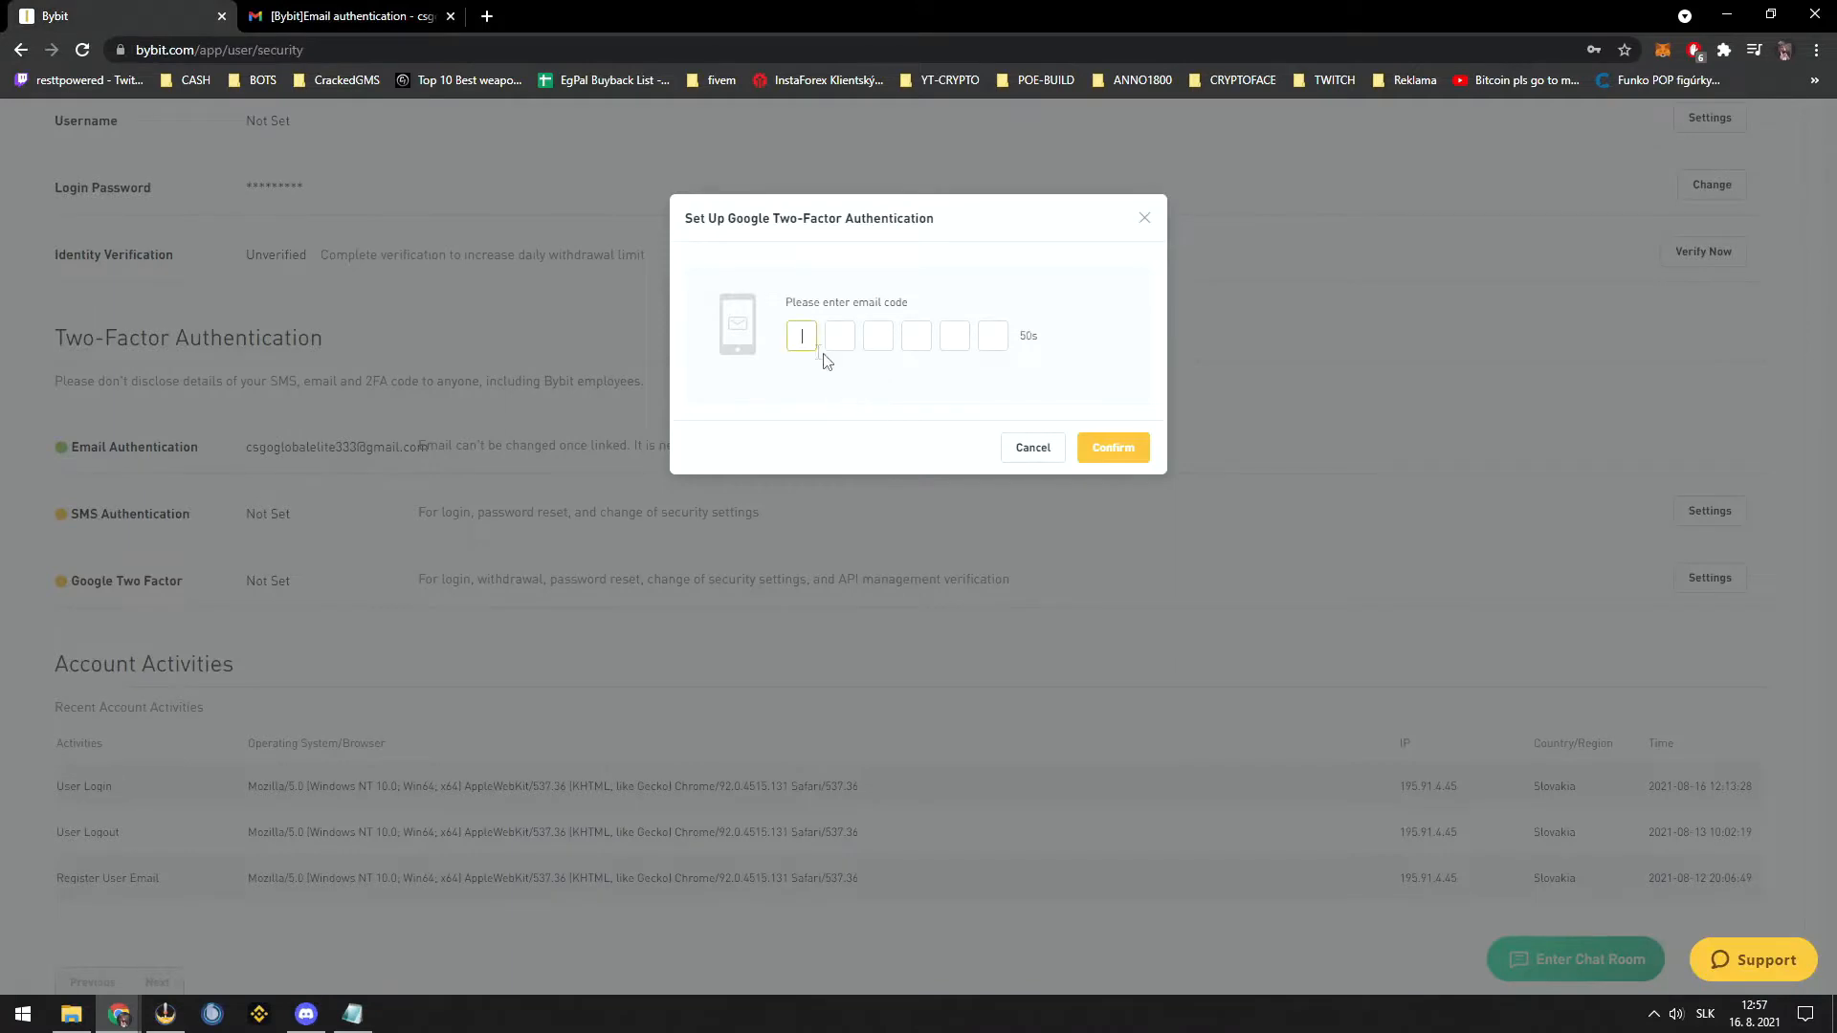
key(ctrl+v)
click(1128, 454)
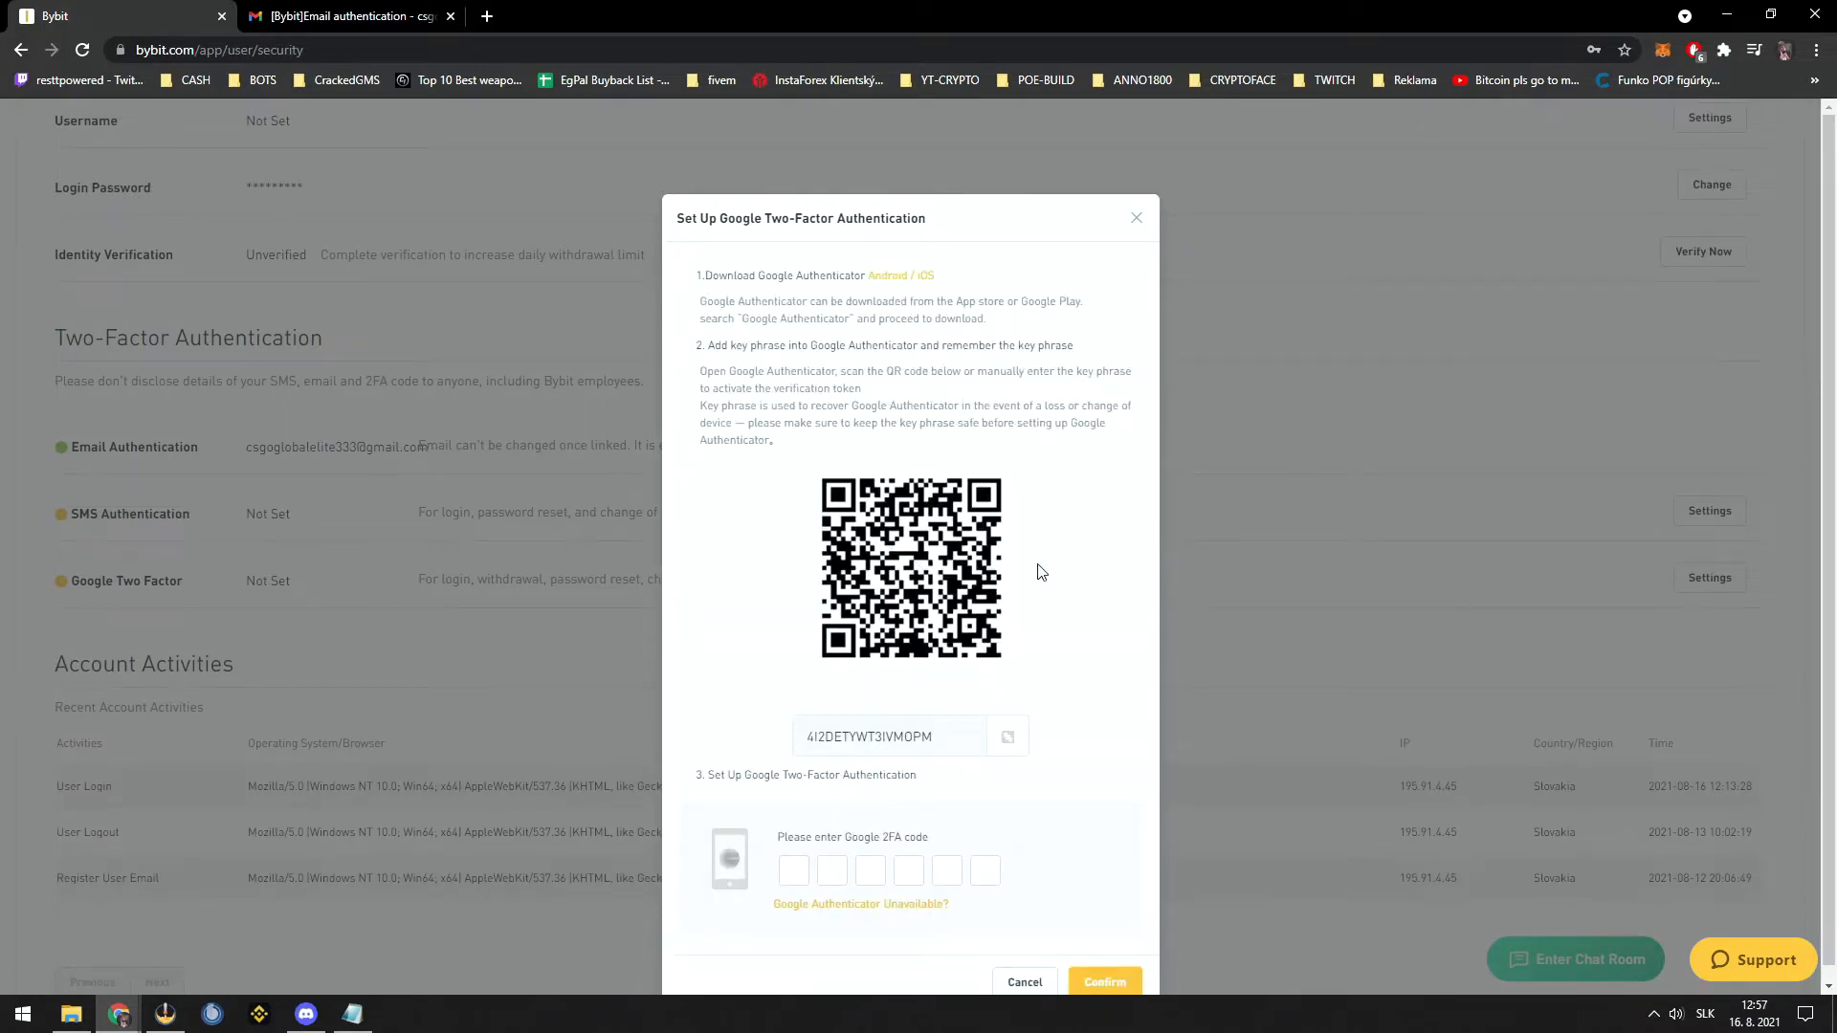
Read the instructions to download Google Authenticator for Android or iOS.
scroll(1042, 572, down, 1)
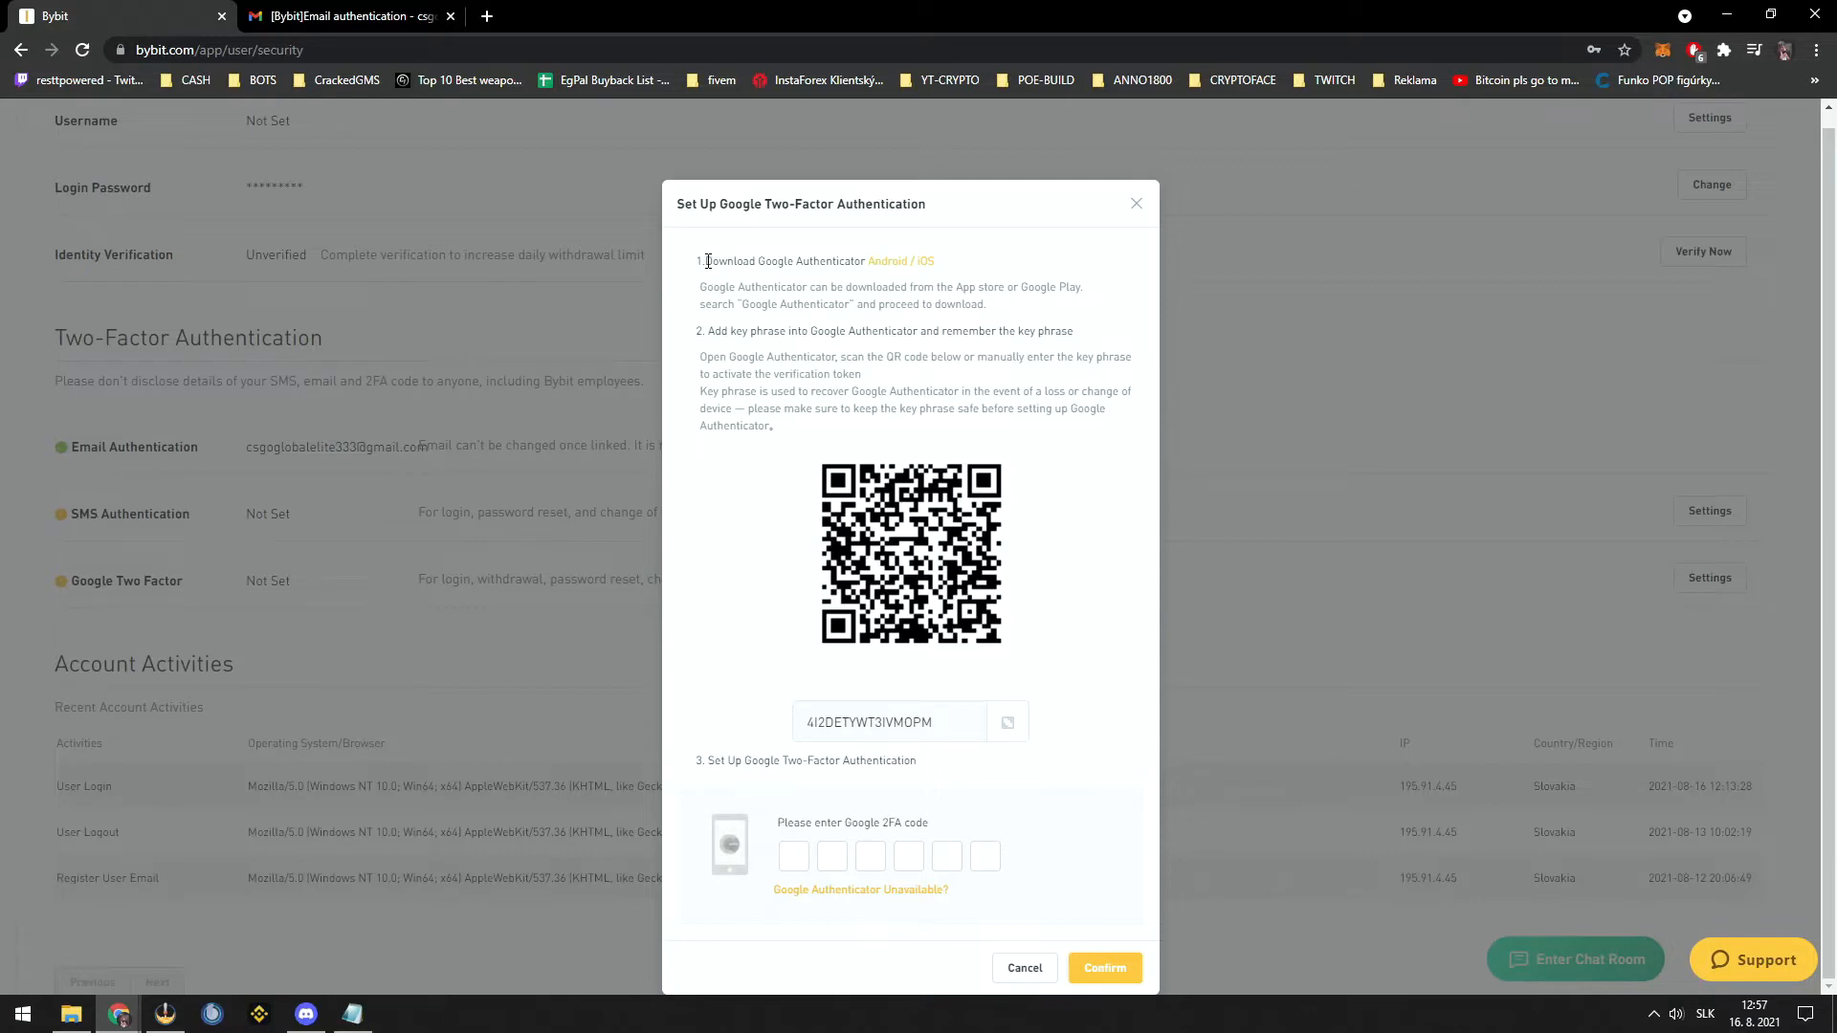
drag(771, 259, 867, 257)
click(955, 270)
double_click(887, 261)
click(960, 270)
double_click(924, 261)
click(926, 275)
drag(702, 288, 933, 286)
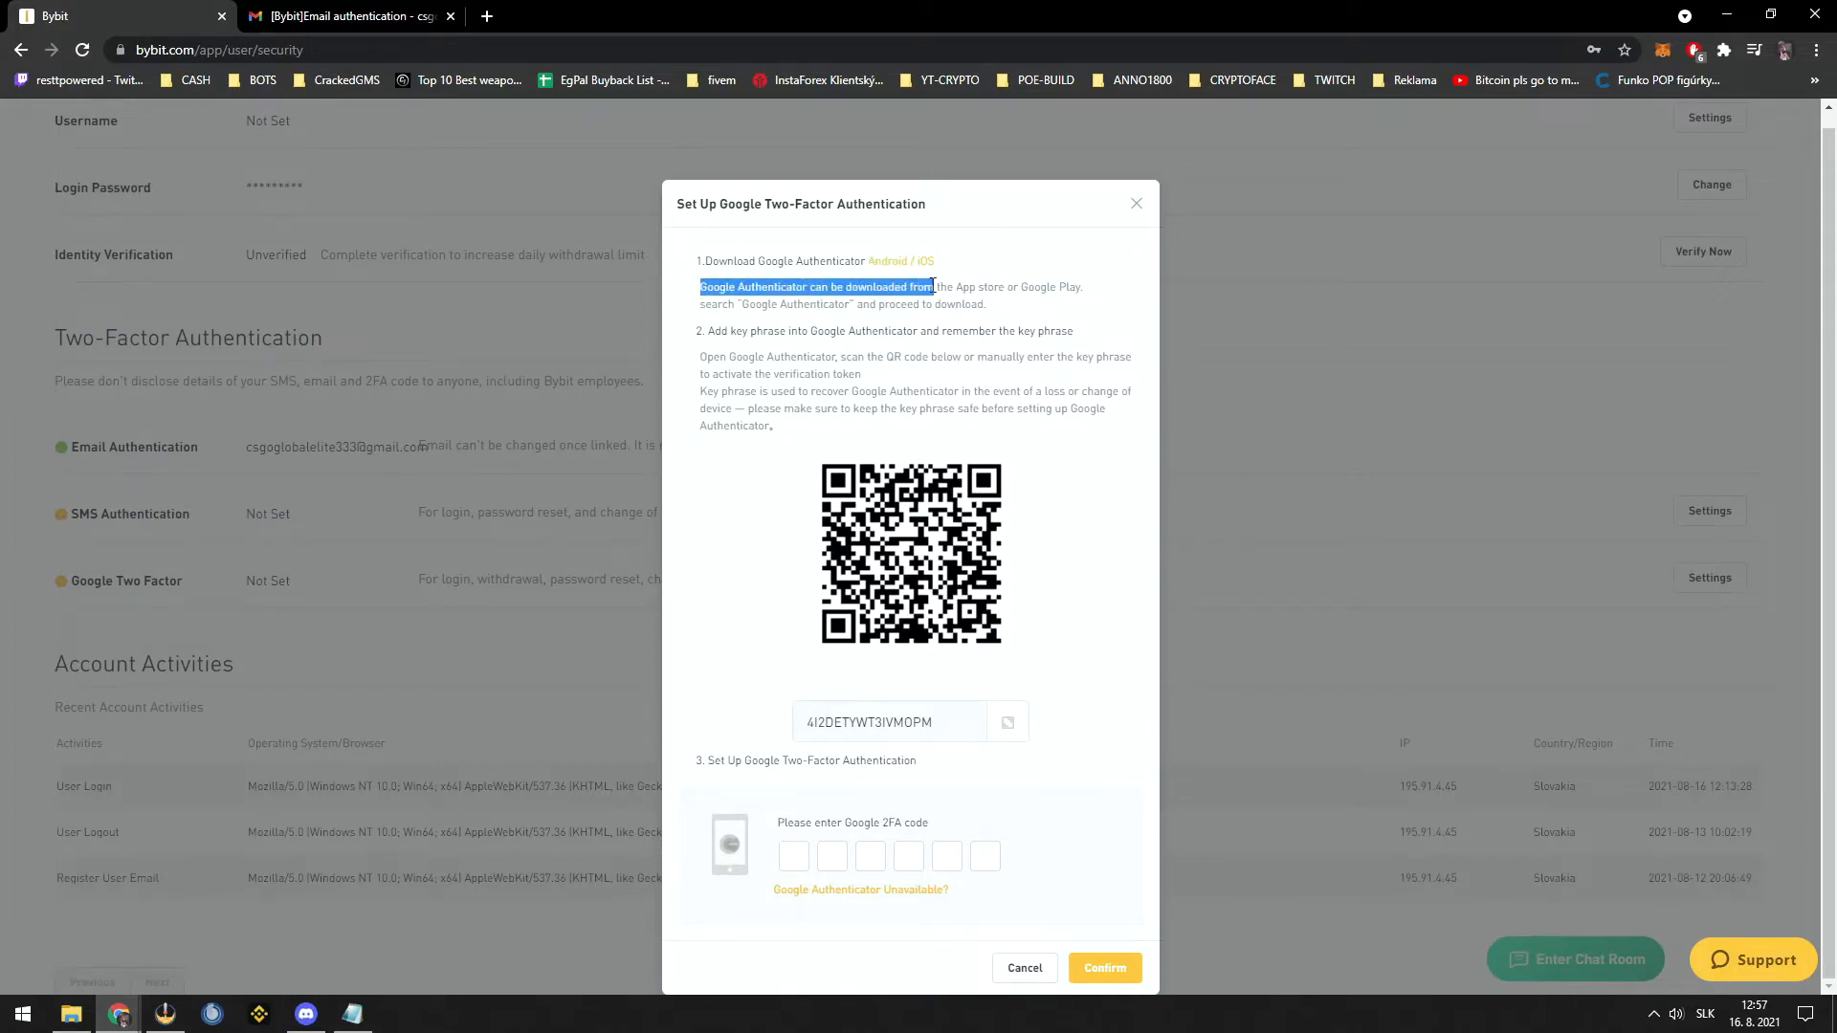
drag(701, 287, 1003, 312)
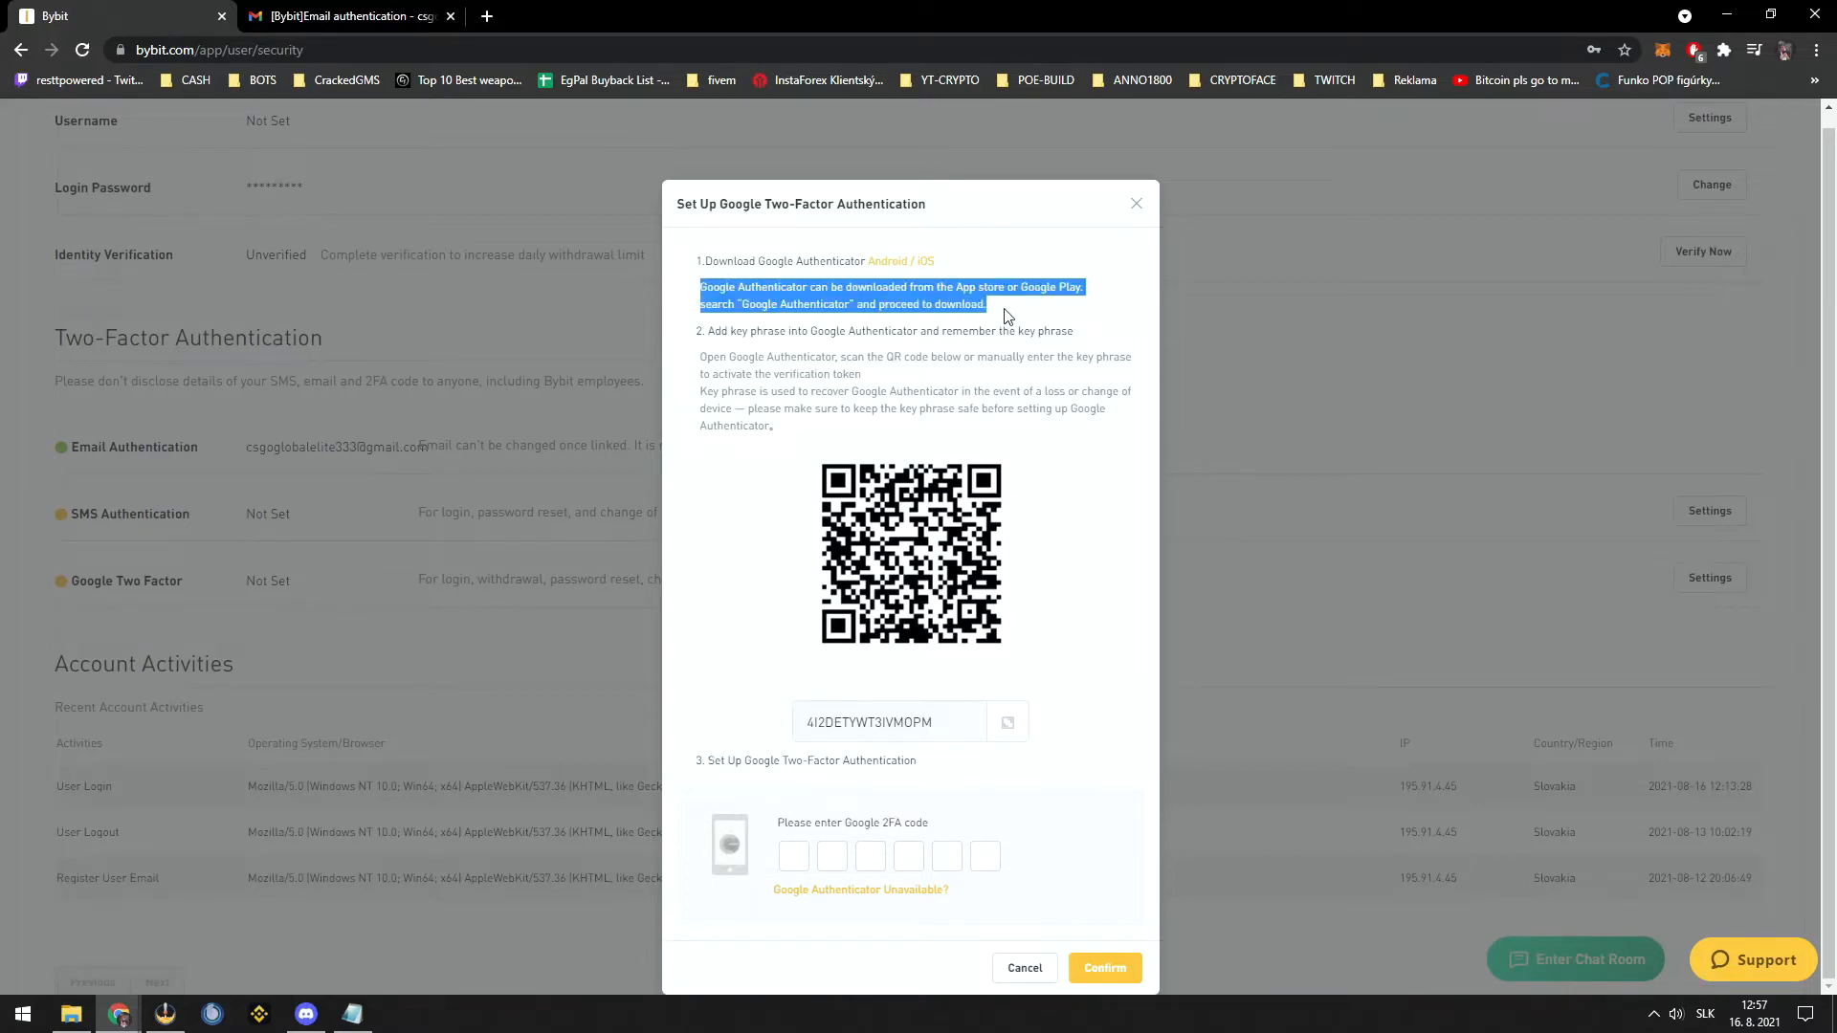
click(1005, 313)
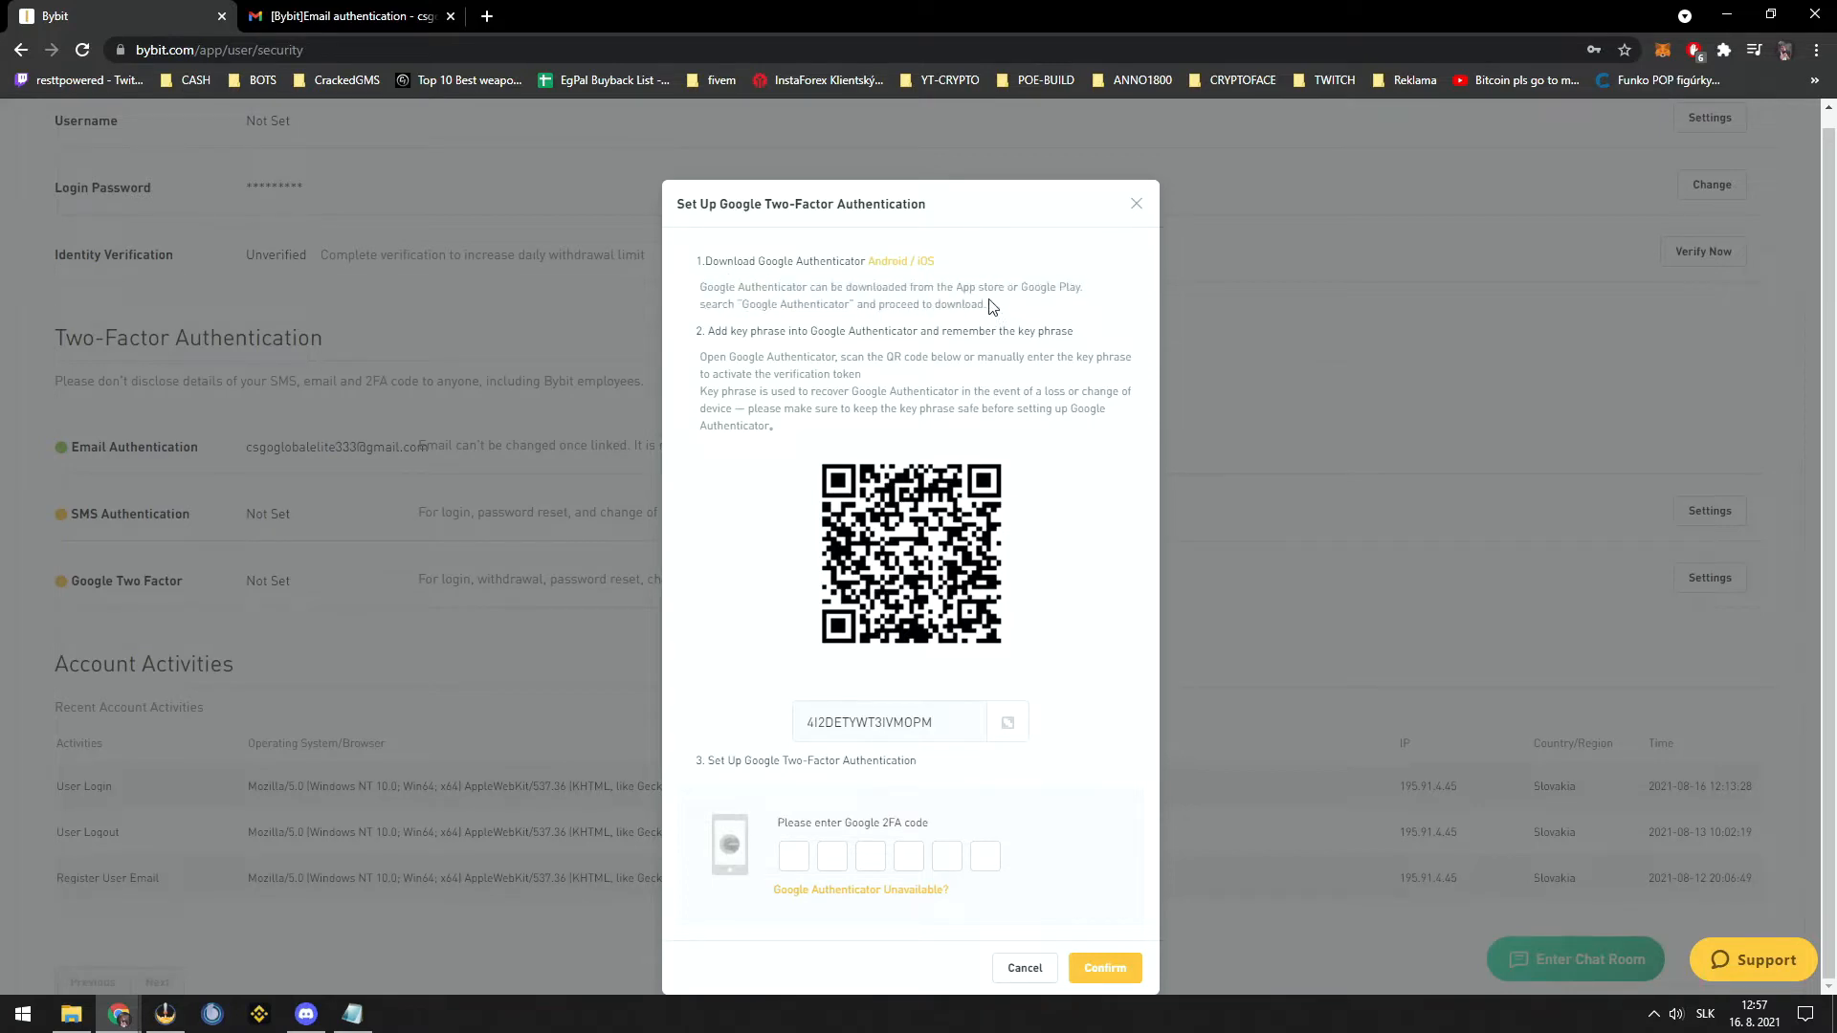
drag(965, 289, 1077, 289)
click(1082, 288)
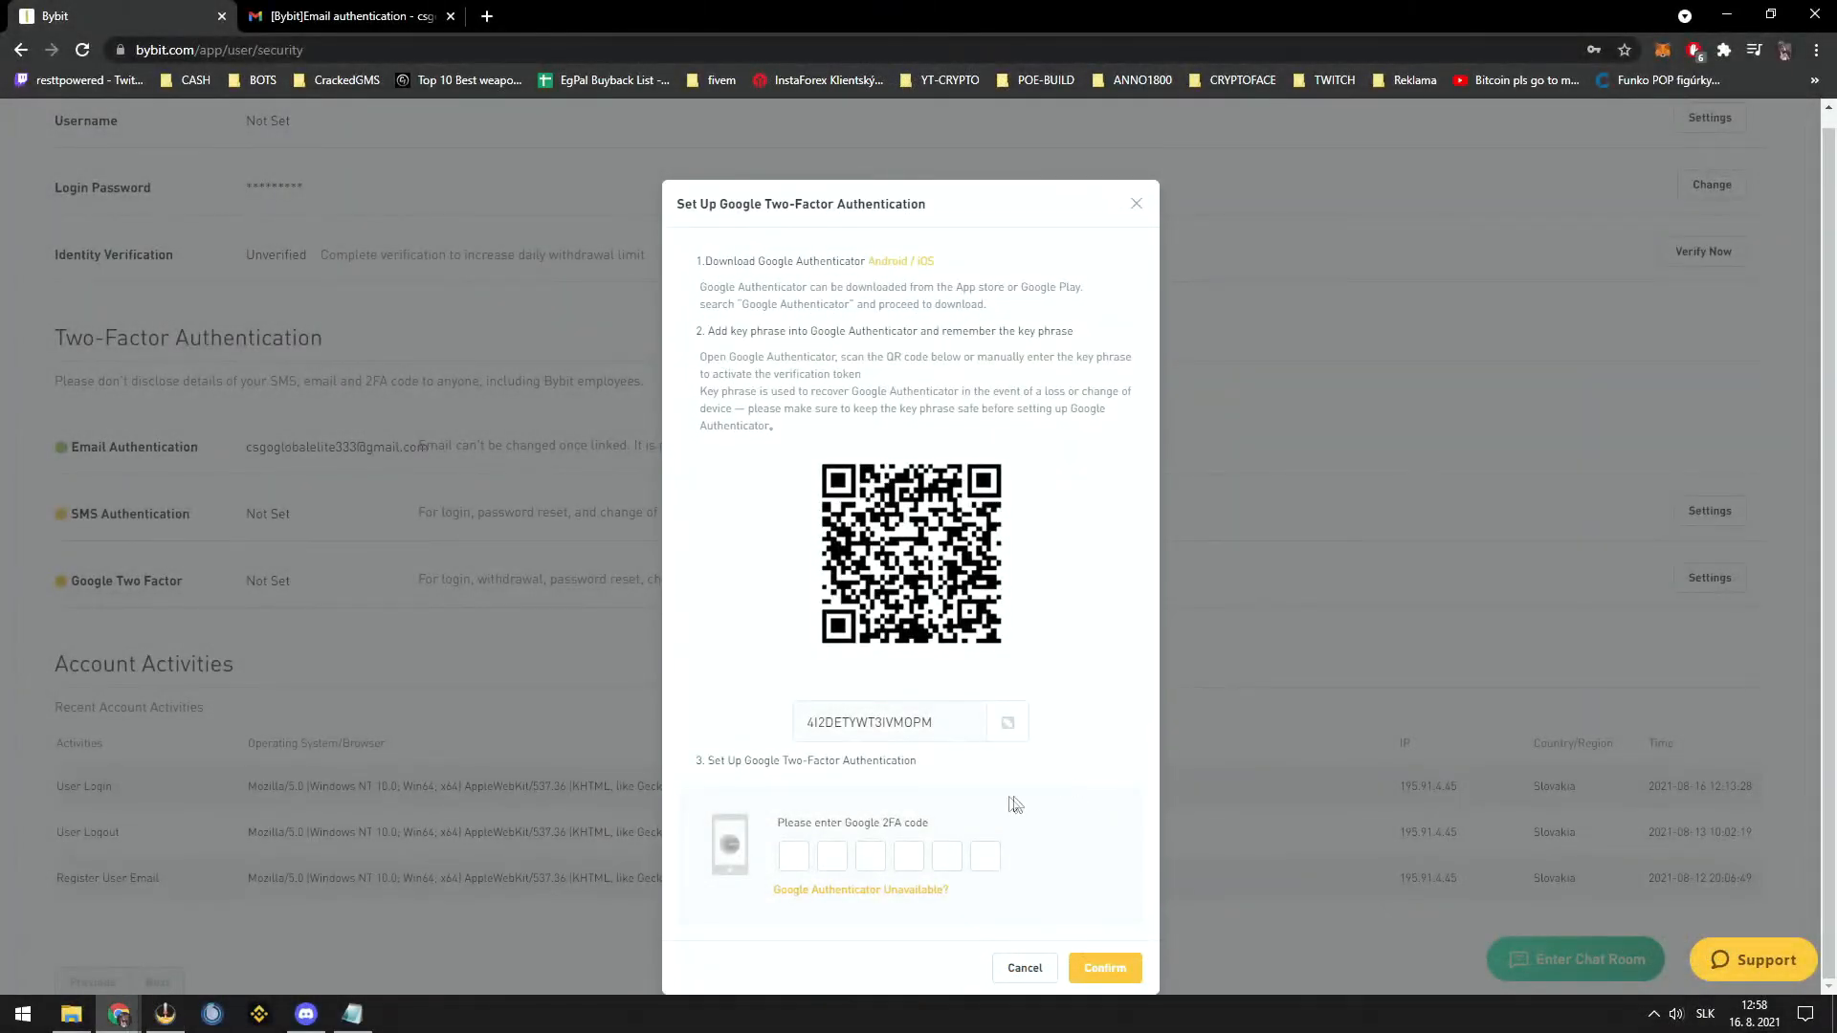
Enter the authenticator's code and confirm, making Google Two Factor active.
click(789, 858)
drag(932, 824, 777, 823)
click(805, 845)
click(1102, 969)
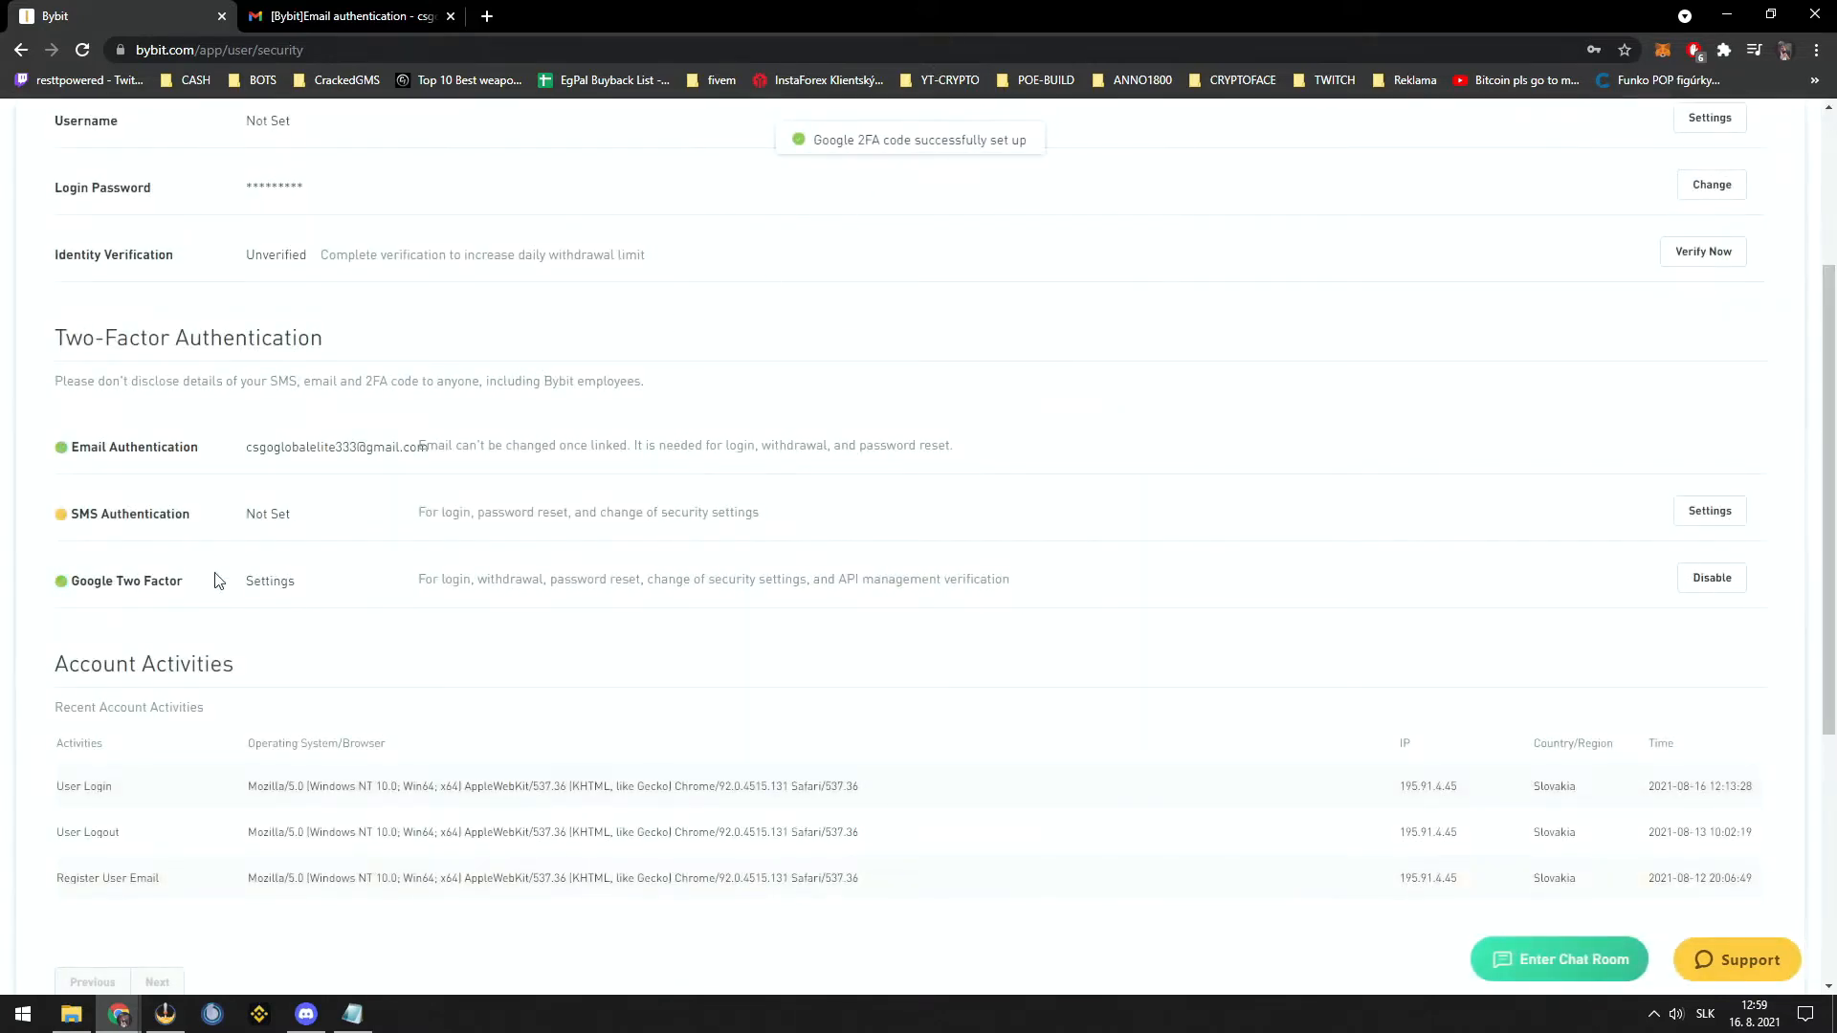
drag(1010, 586, 55, 597)
Open Buy Crypto in a new tab and refresh the service provider list.
click(241, 602)
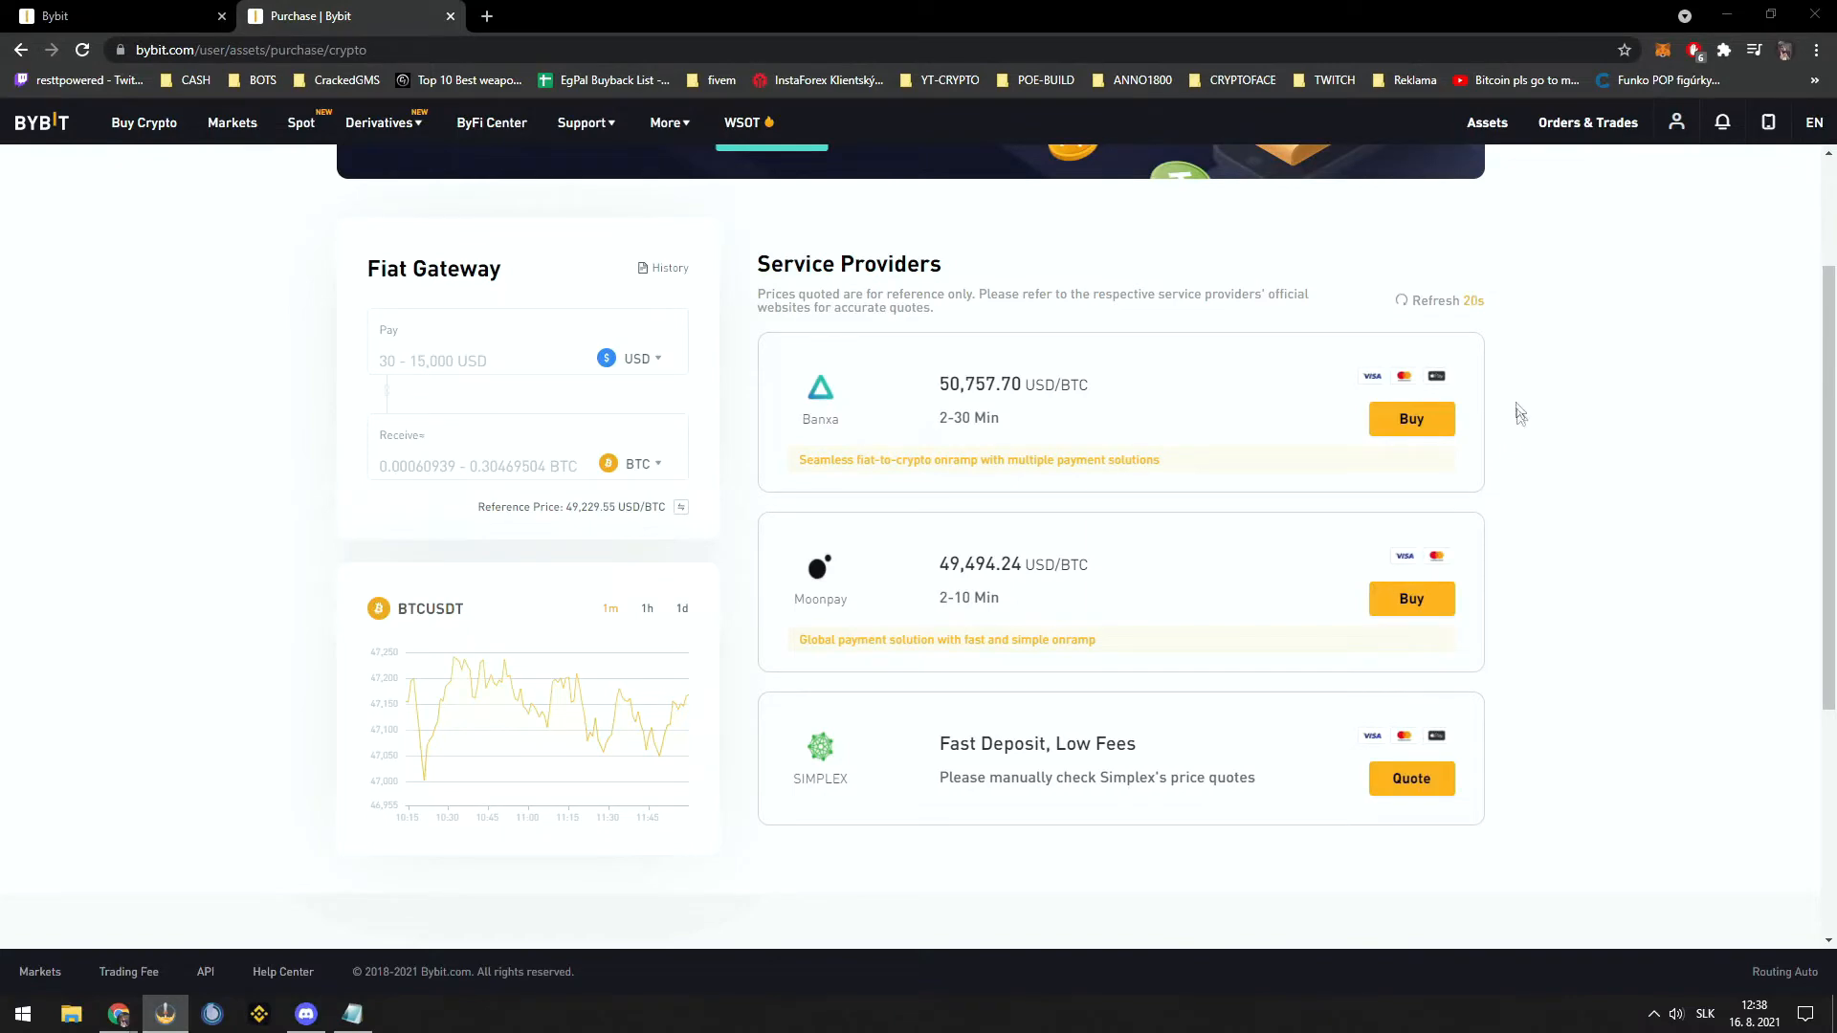
scroll(1104, 486, up, 2)
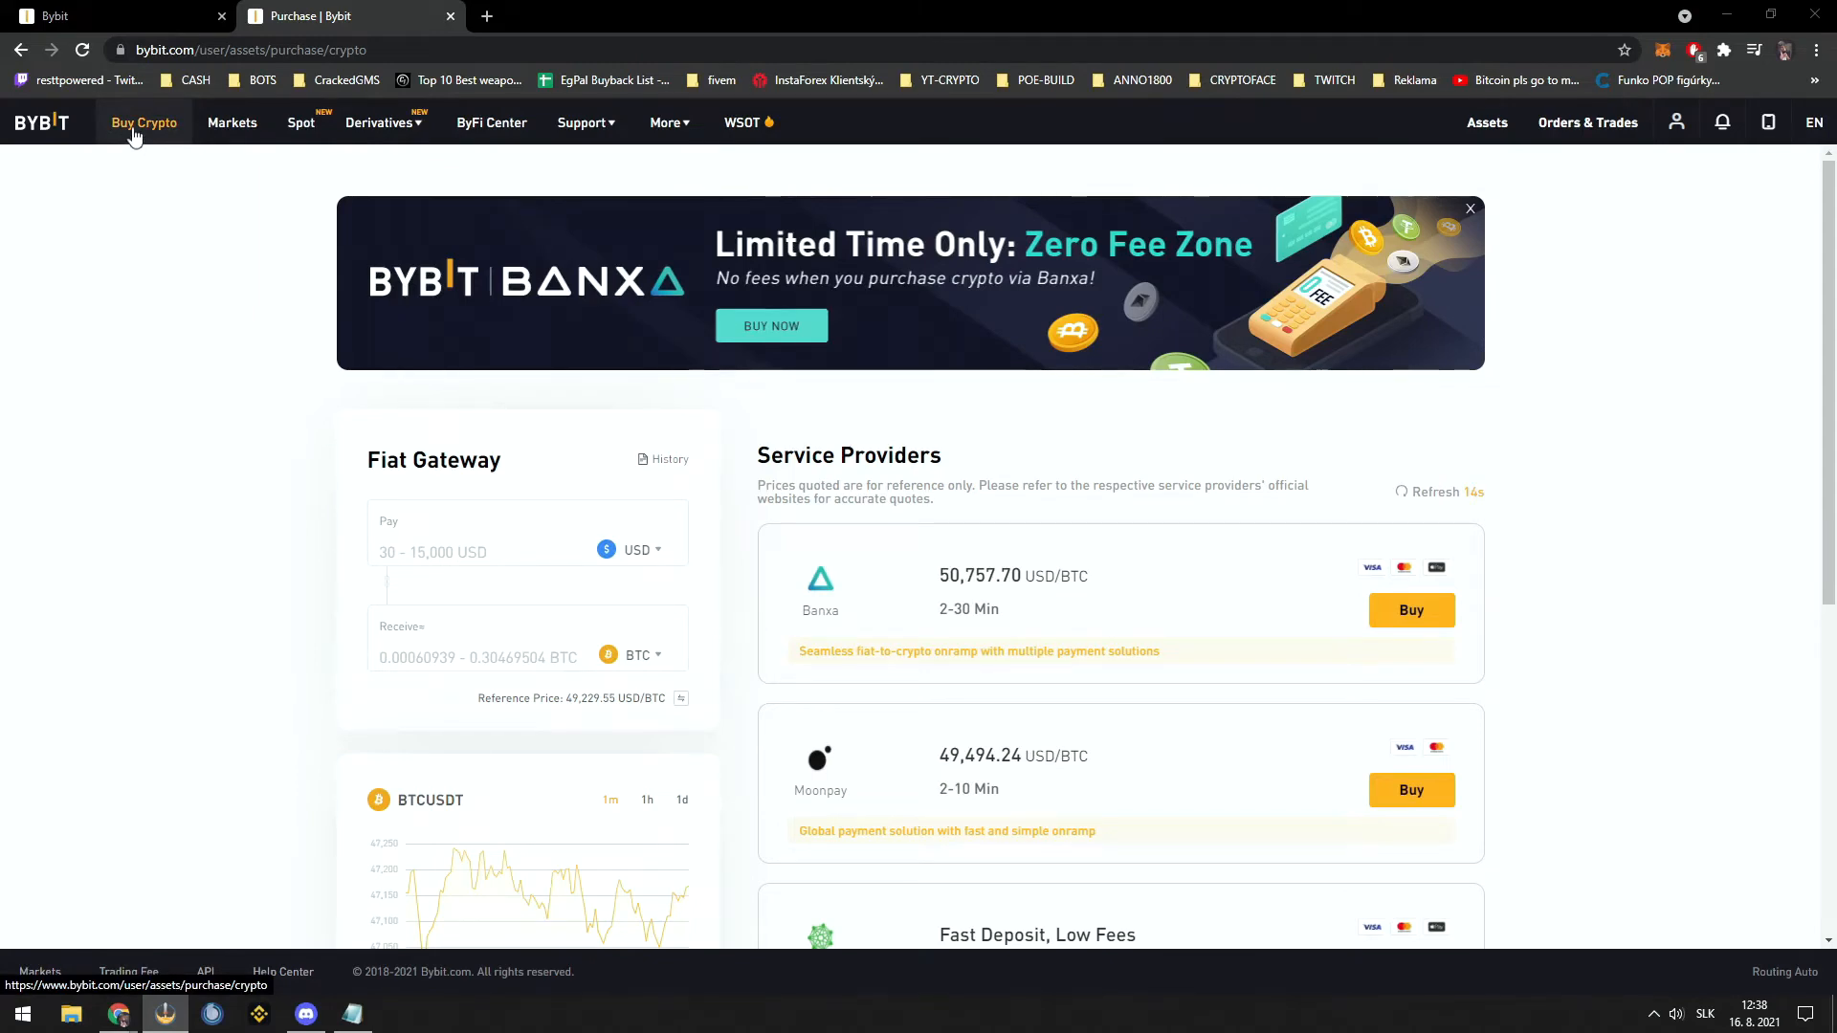
click(142, 134)
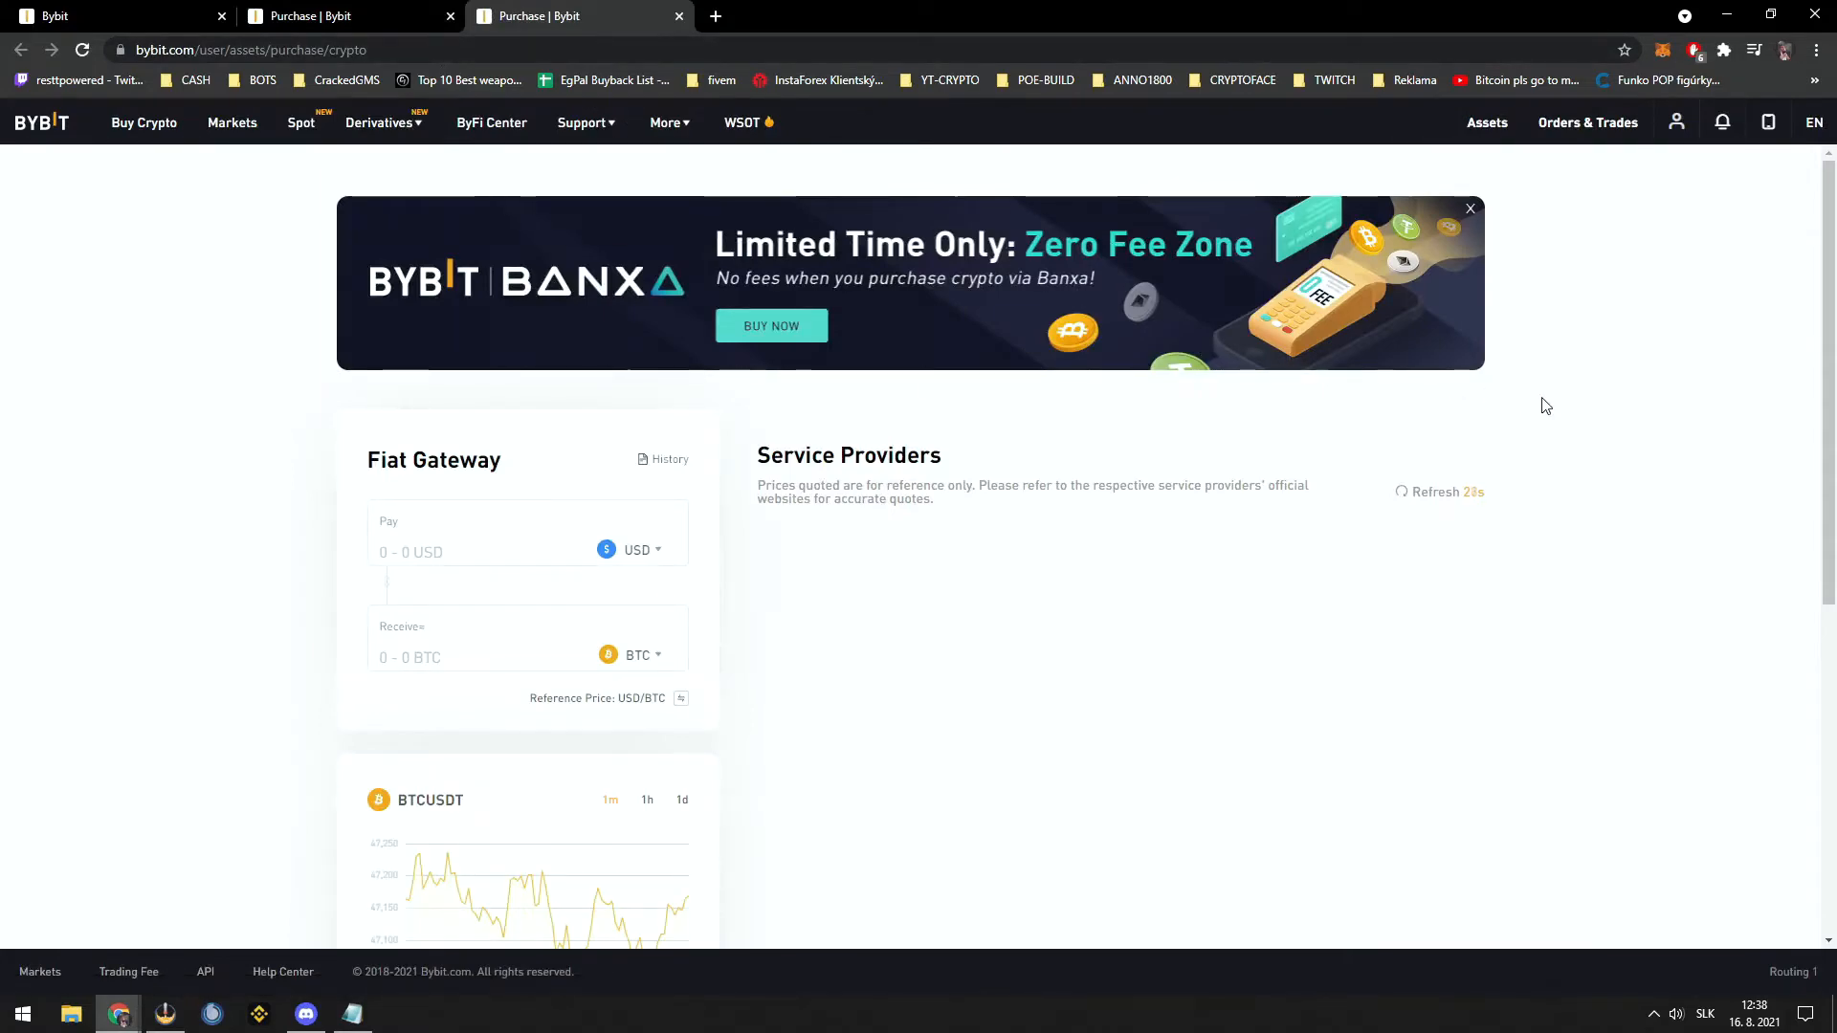
scroll(1545, 405, down, 2)
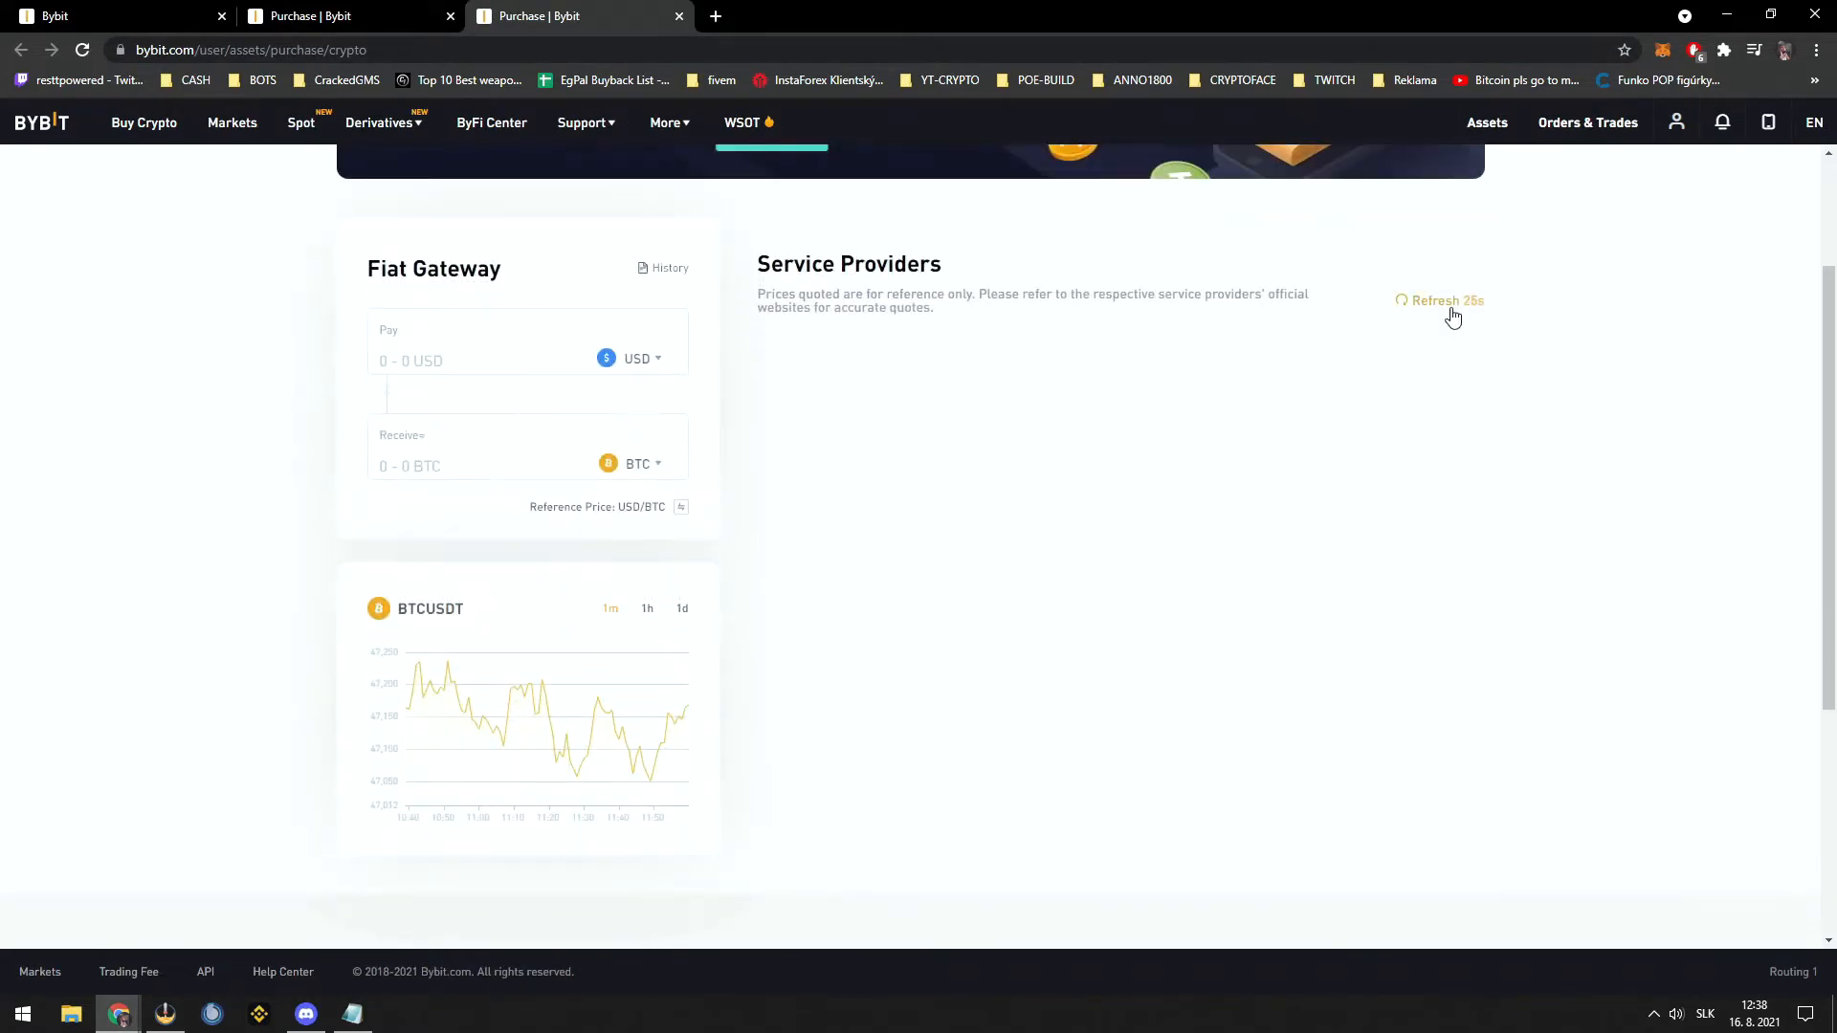
click(1449, 302)
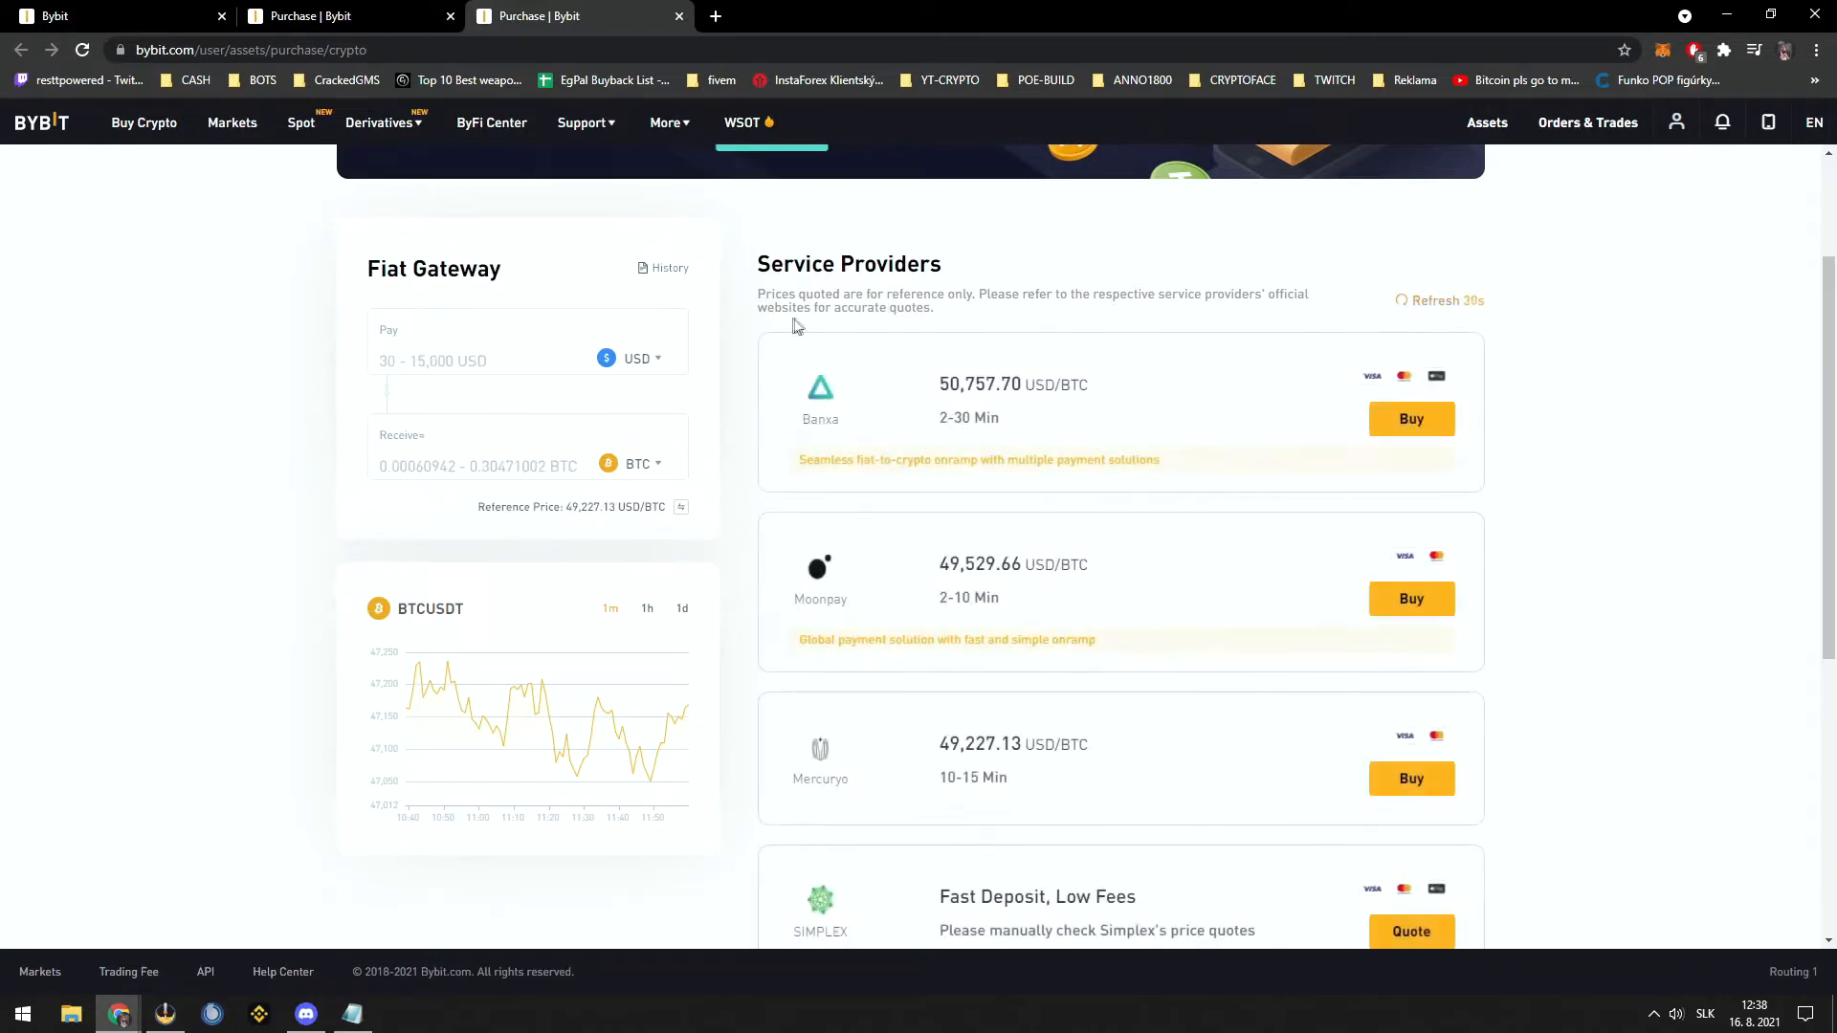
Choose Banxa as the provider and accept the redirect to Banxa.
scroll(886, 369, down, 1)
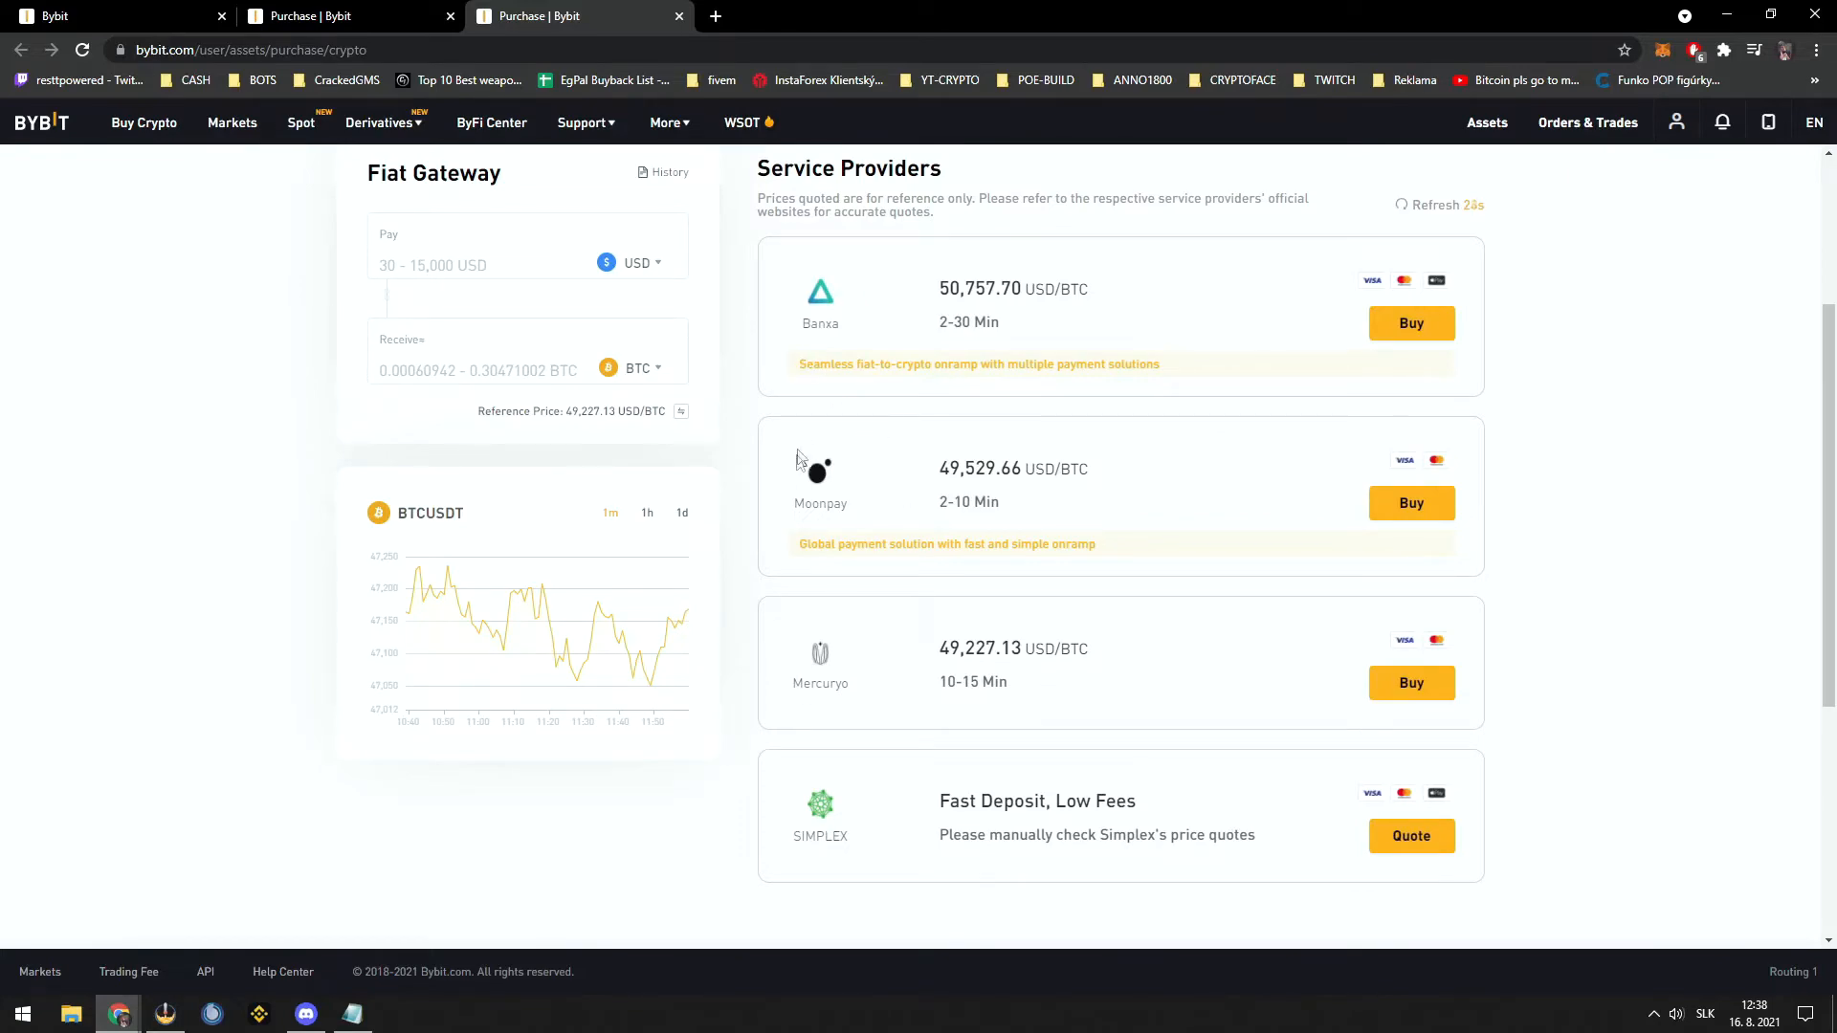
scroll(861, 464, up, 1)
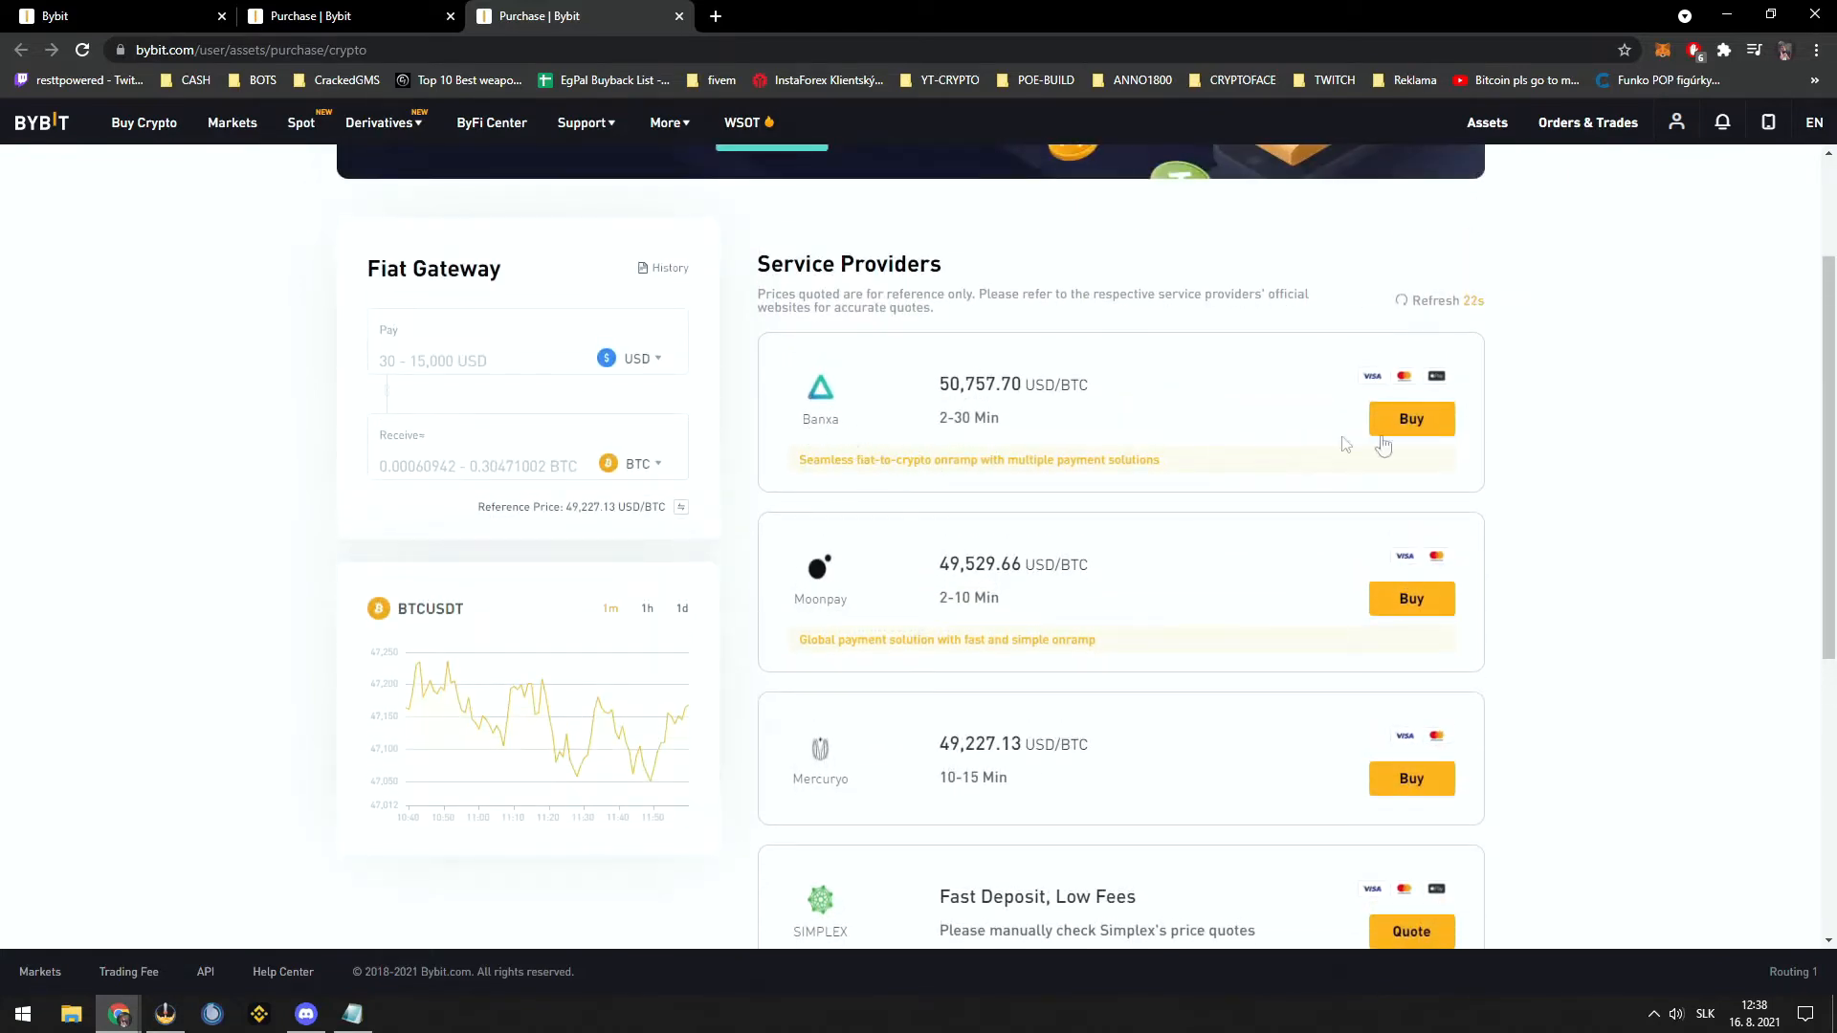
scroll(820, 447, up, 1)
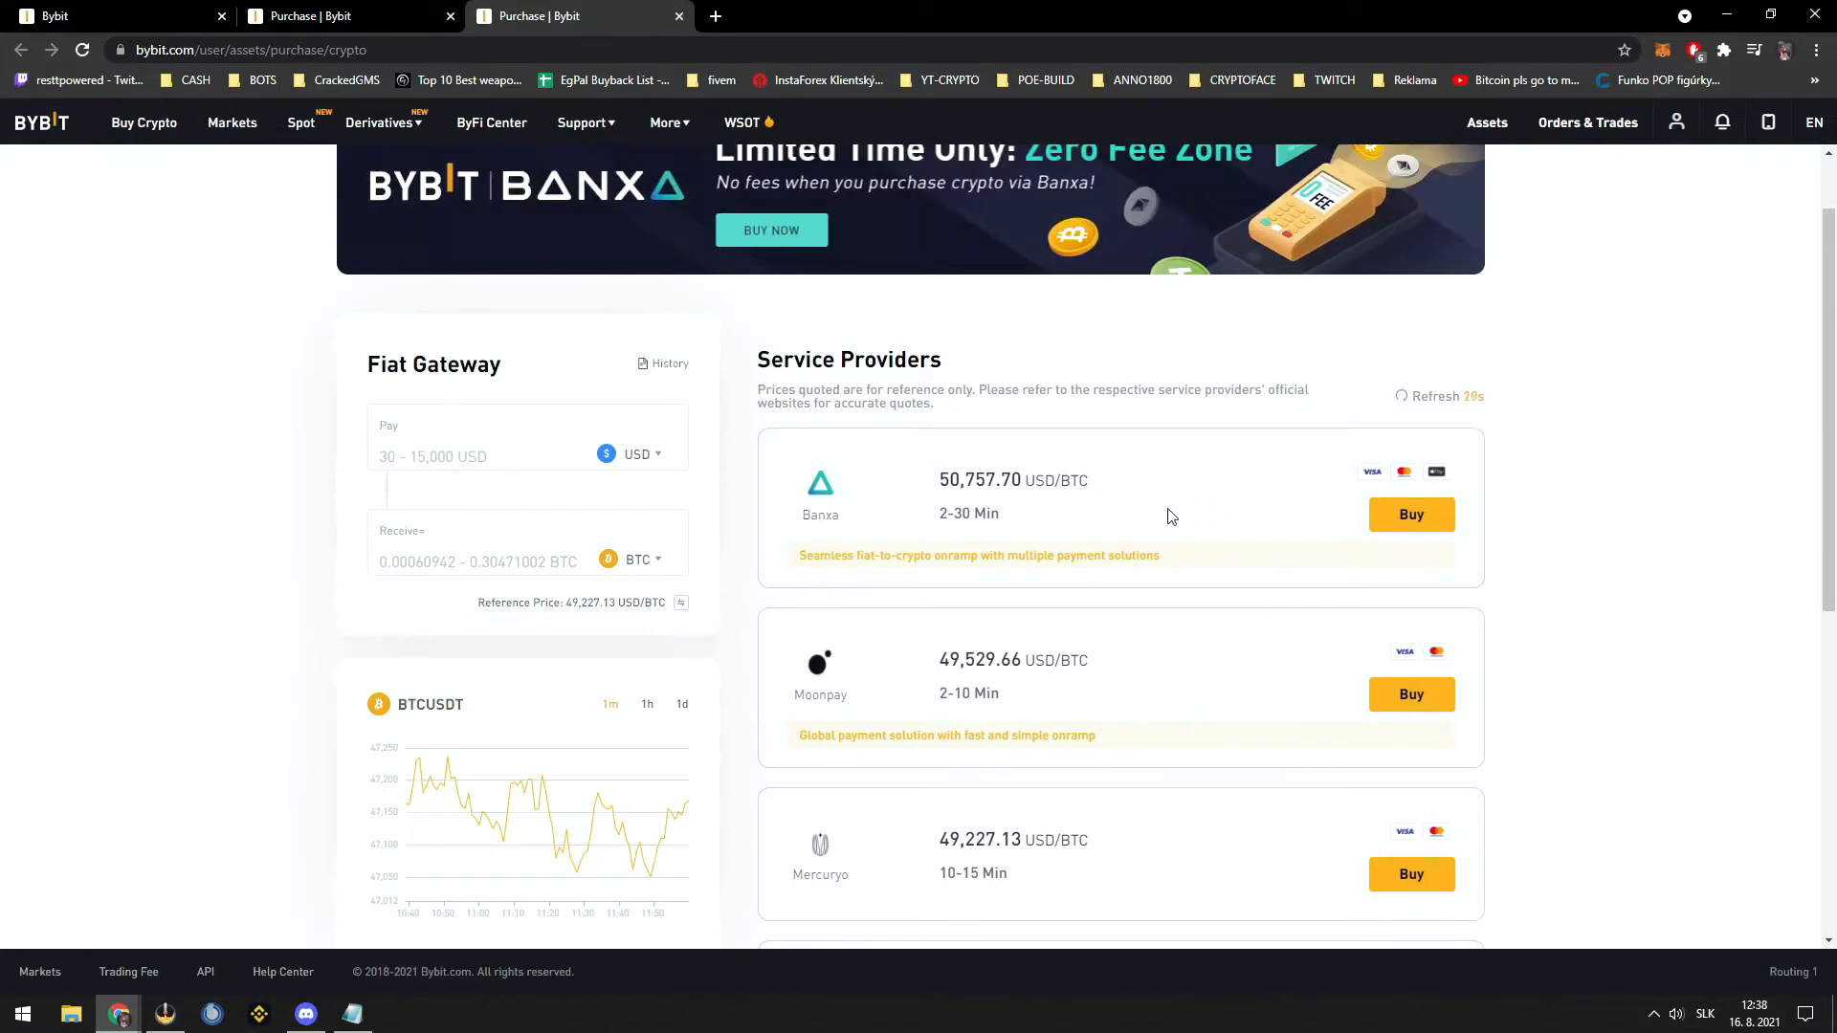
click(1412, 521)
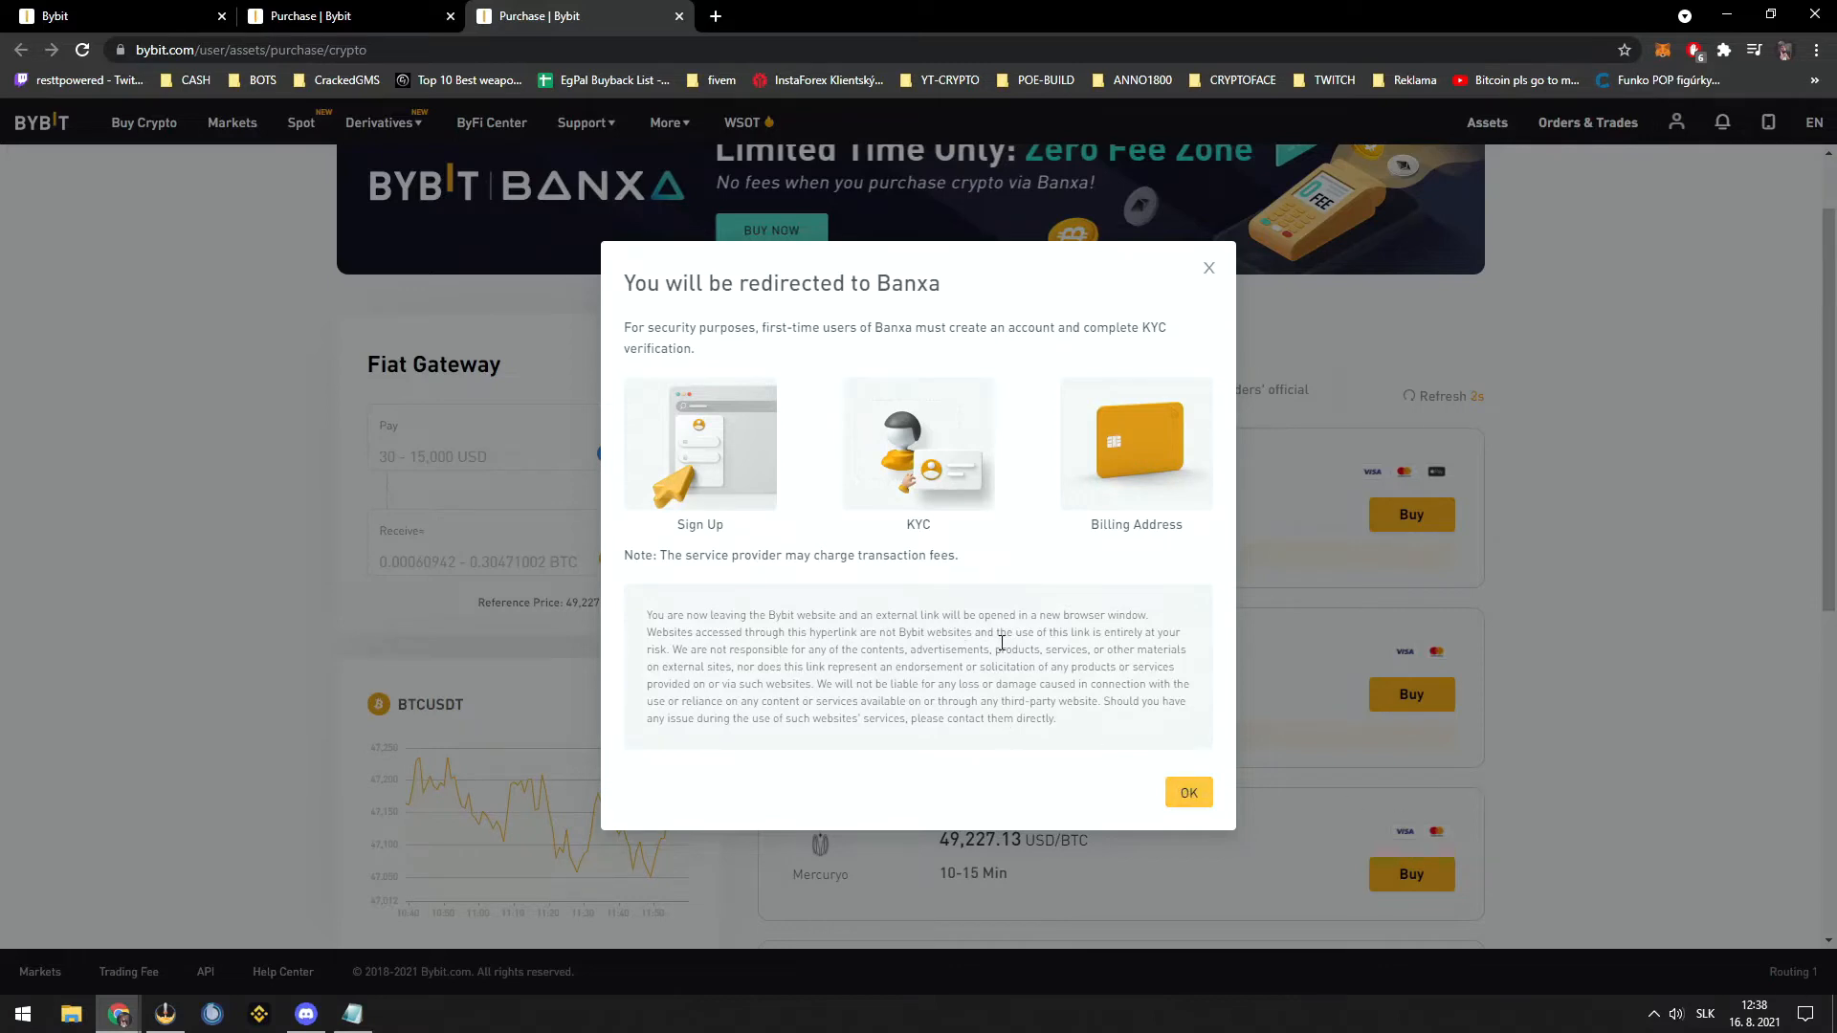
key(Return)
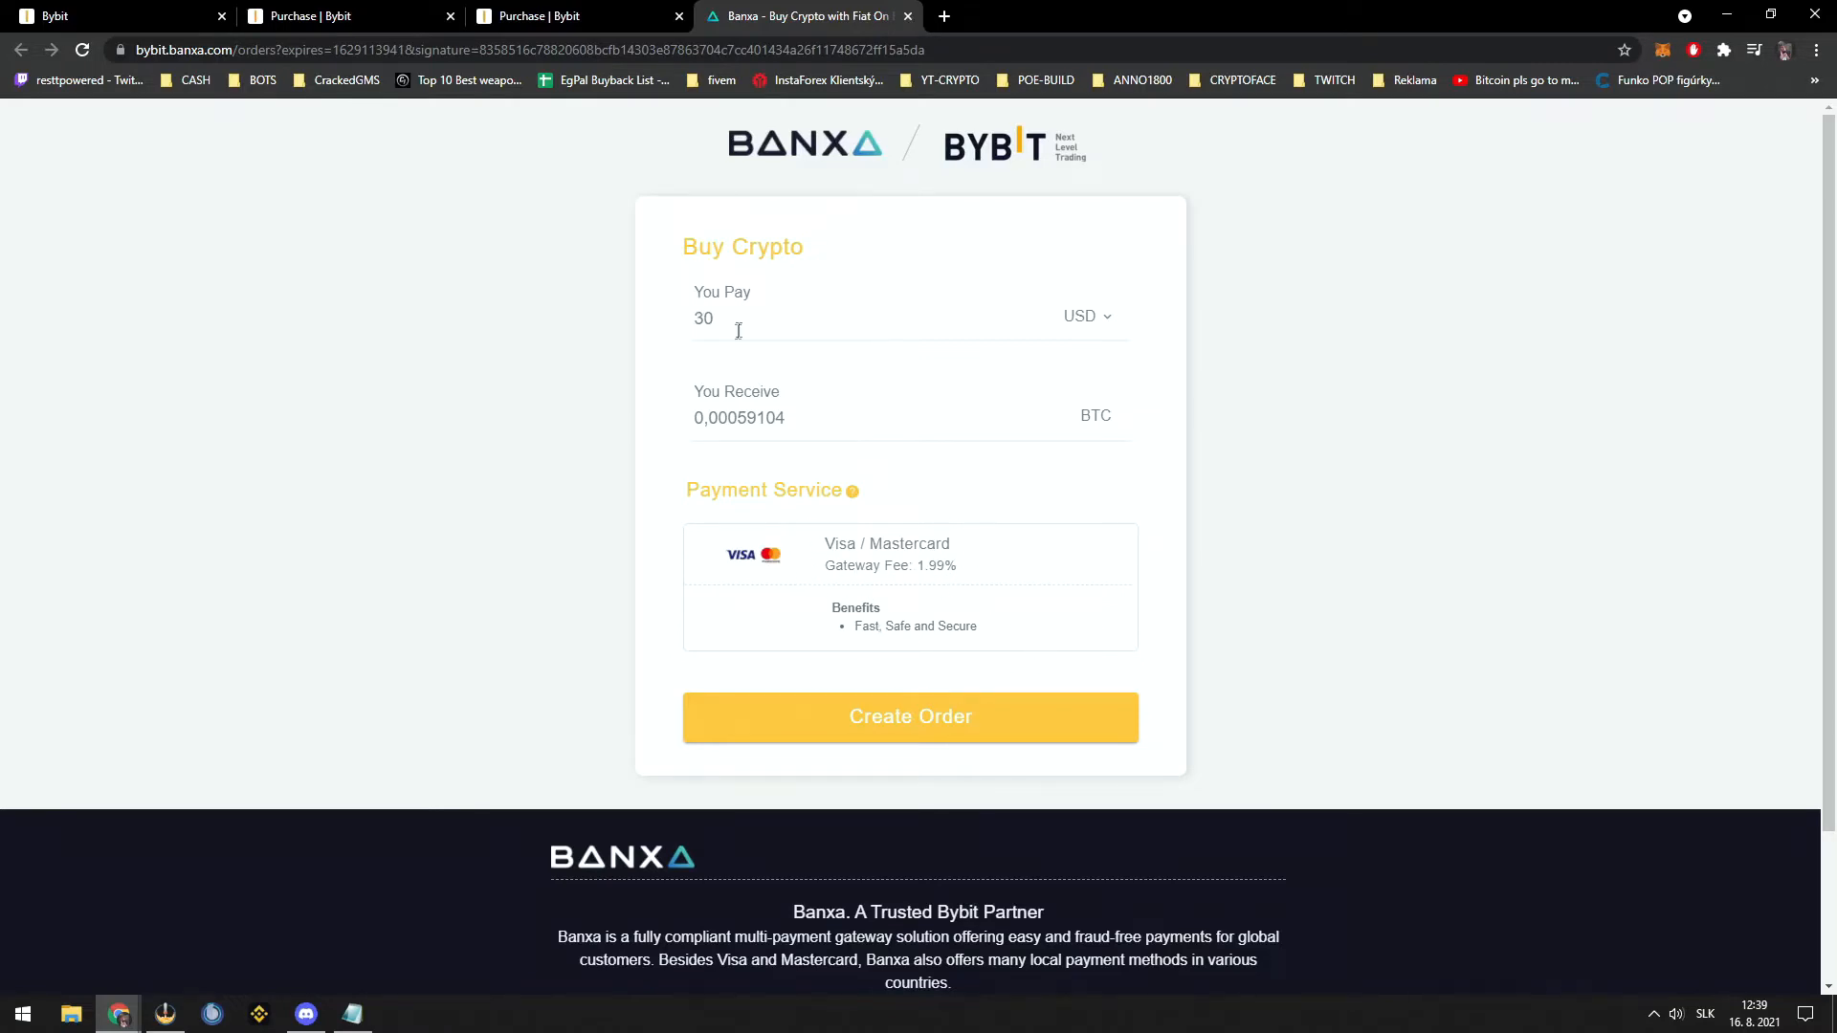
Create the Banxa order paying 30 USD.
click(1101, 316)
click(1246, 335)
click(762, 339)
key(shift+Left)
click(926, 727)
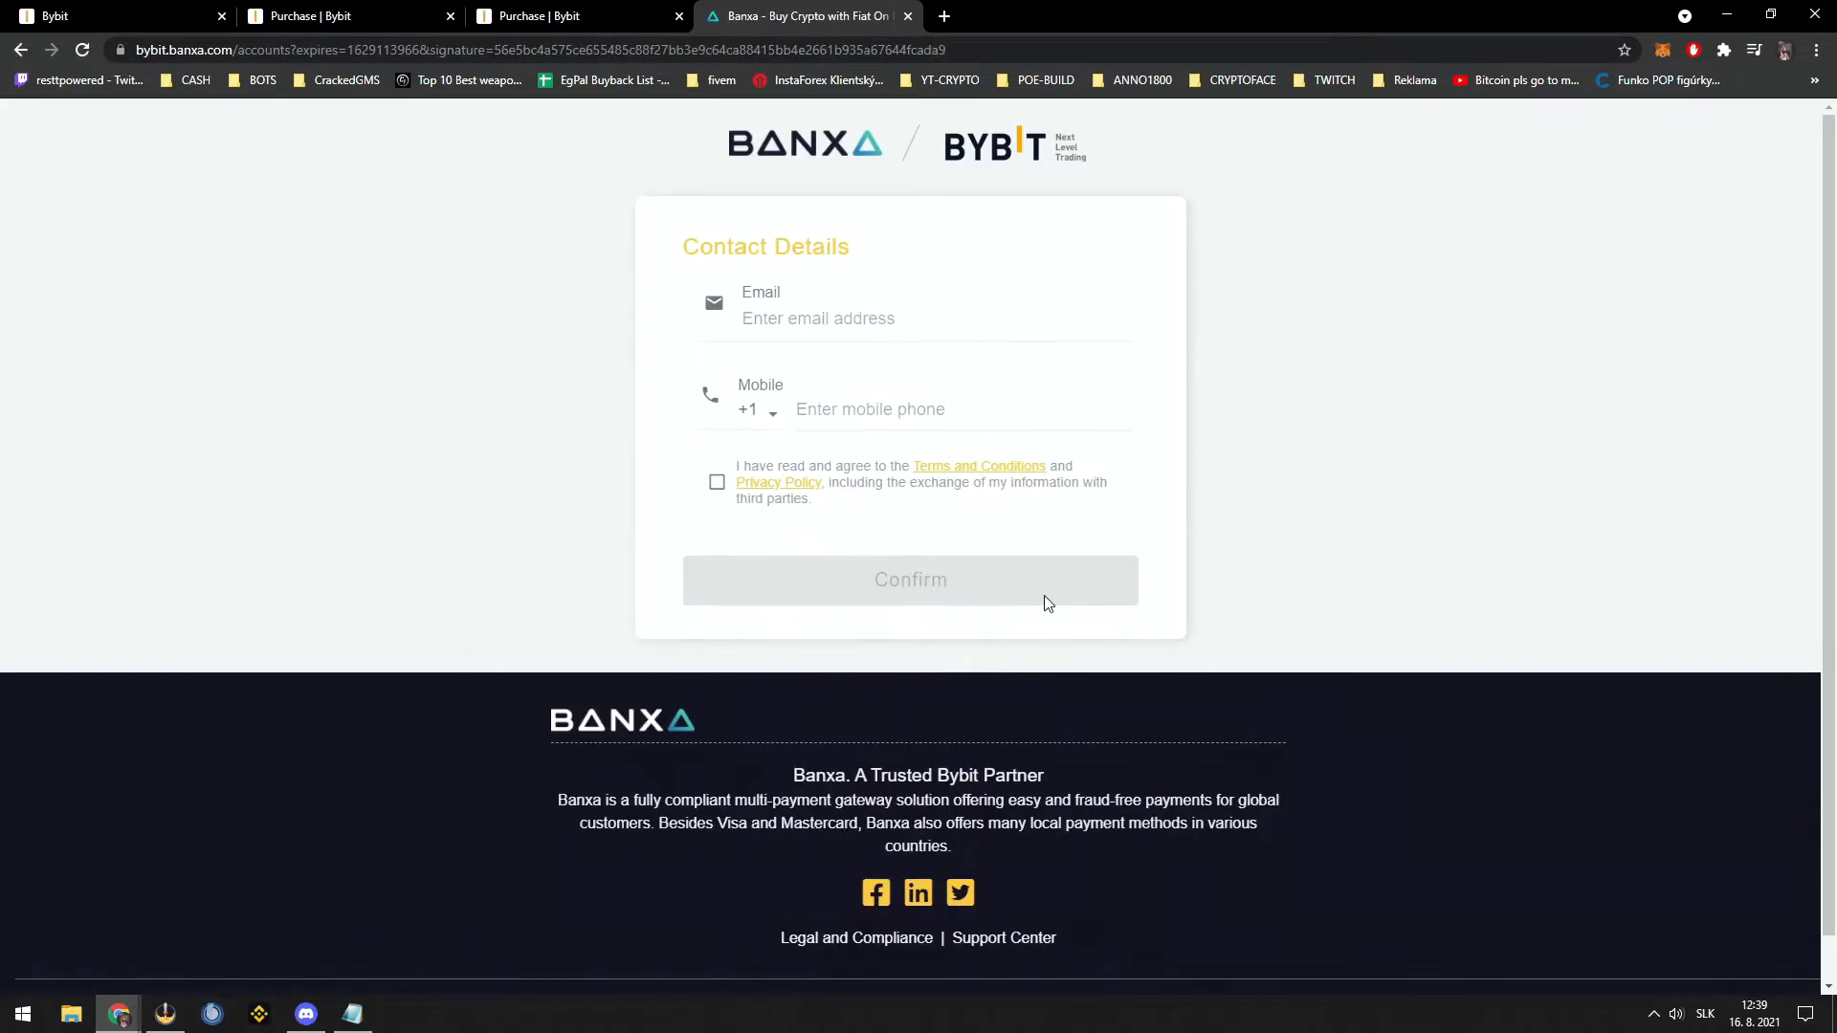
Submit the contact e-mail and a Slovakia +421 mobile number, accepting the terms.
click(803, 381)
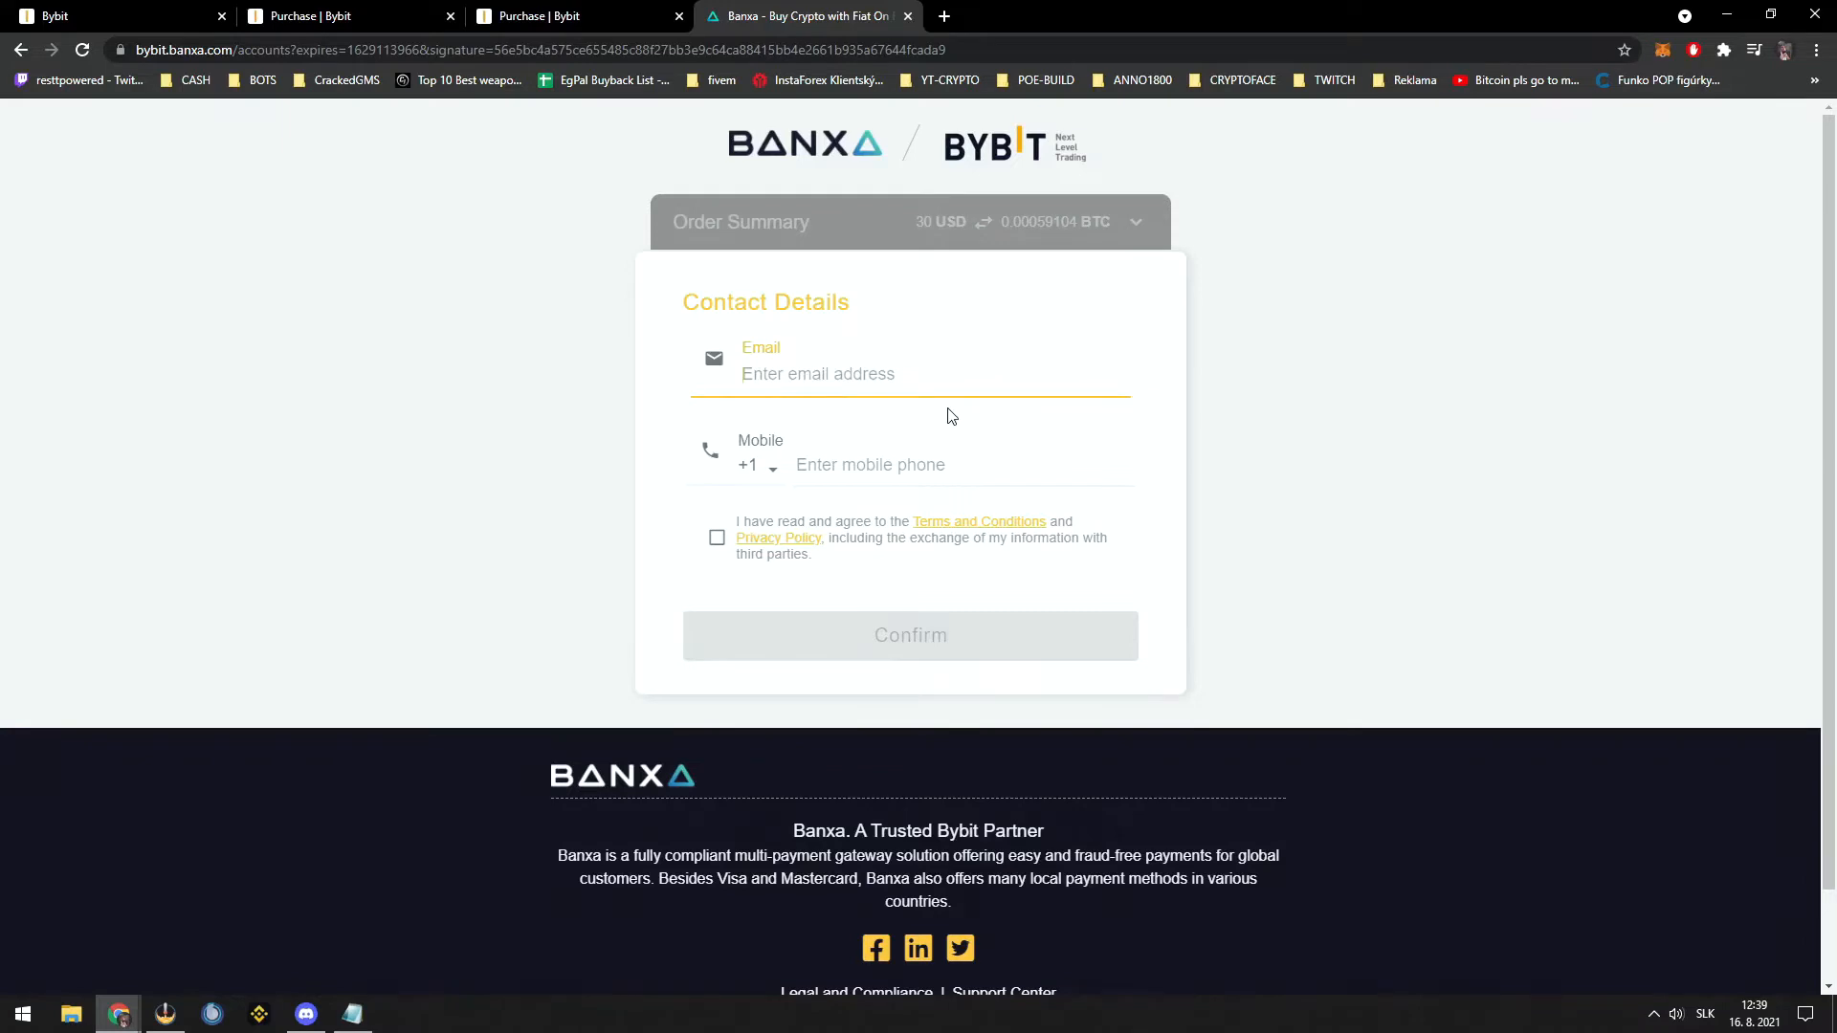
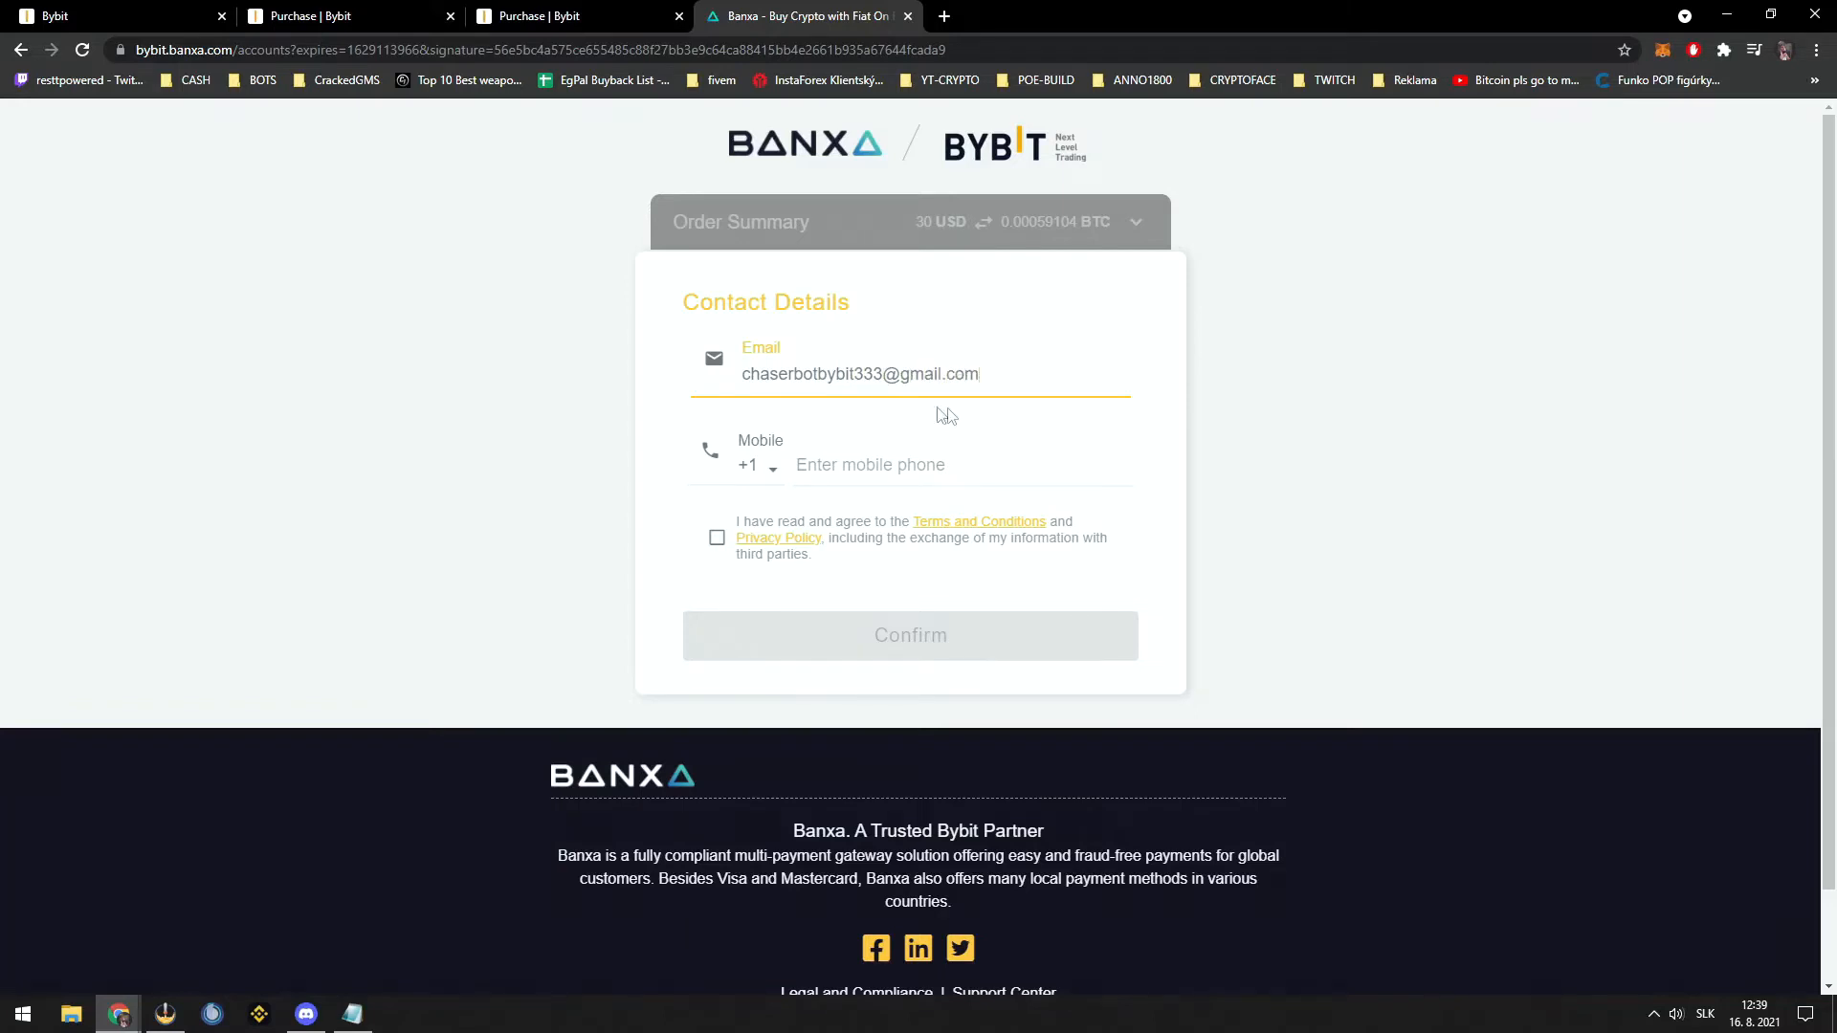
click(746, 465)
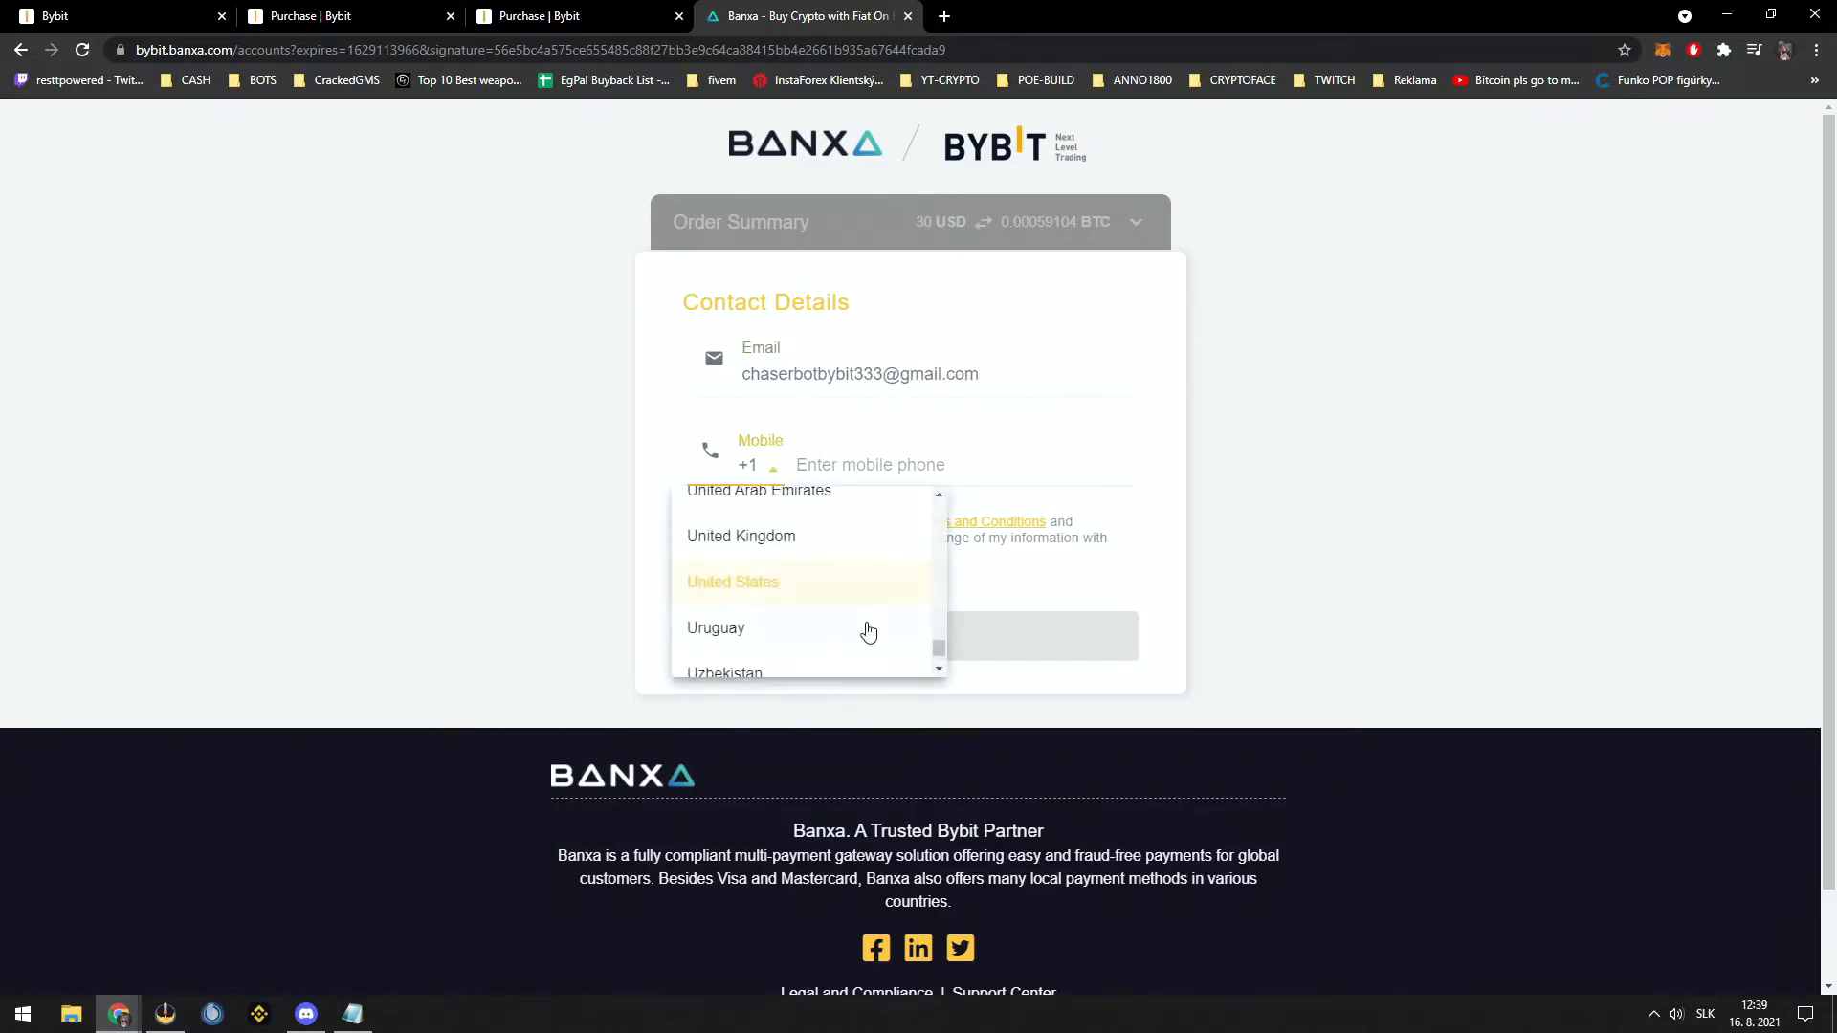
scroll(865, 626, up, 3)
scroll(867, 630, up, 3)
key(s)
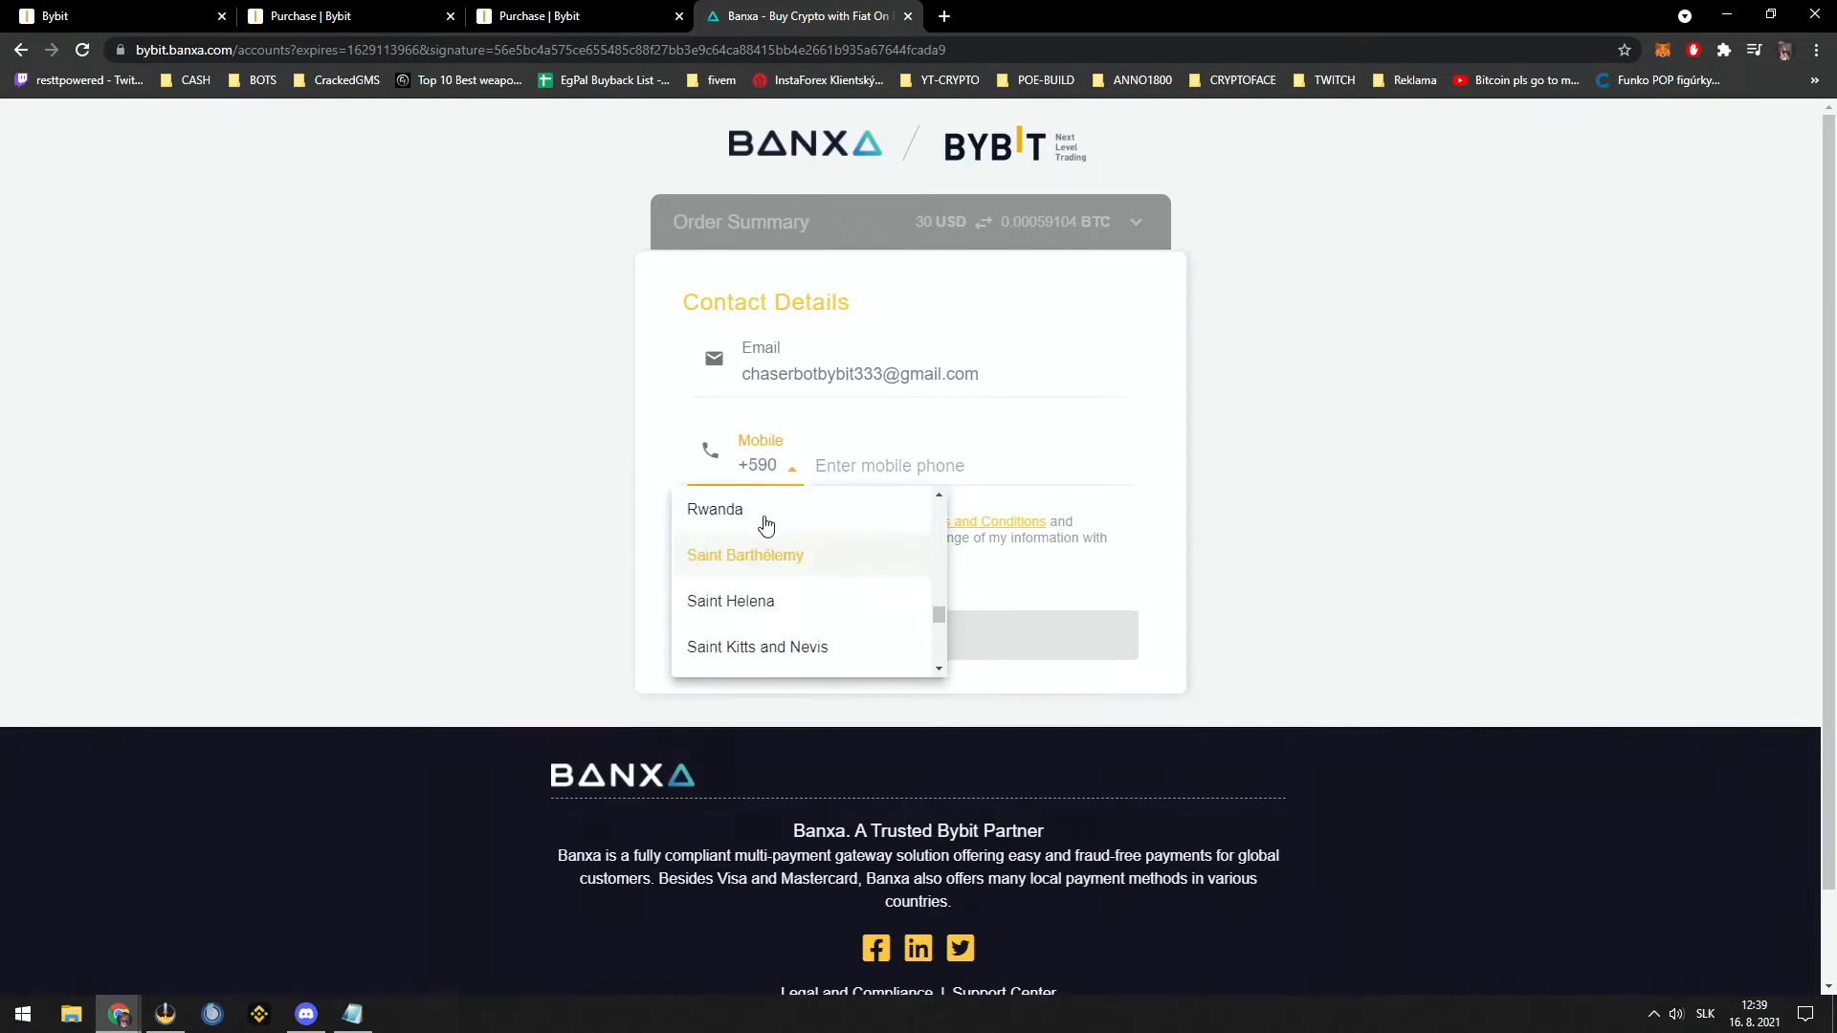
scroll(823, 627, down, 9)
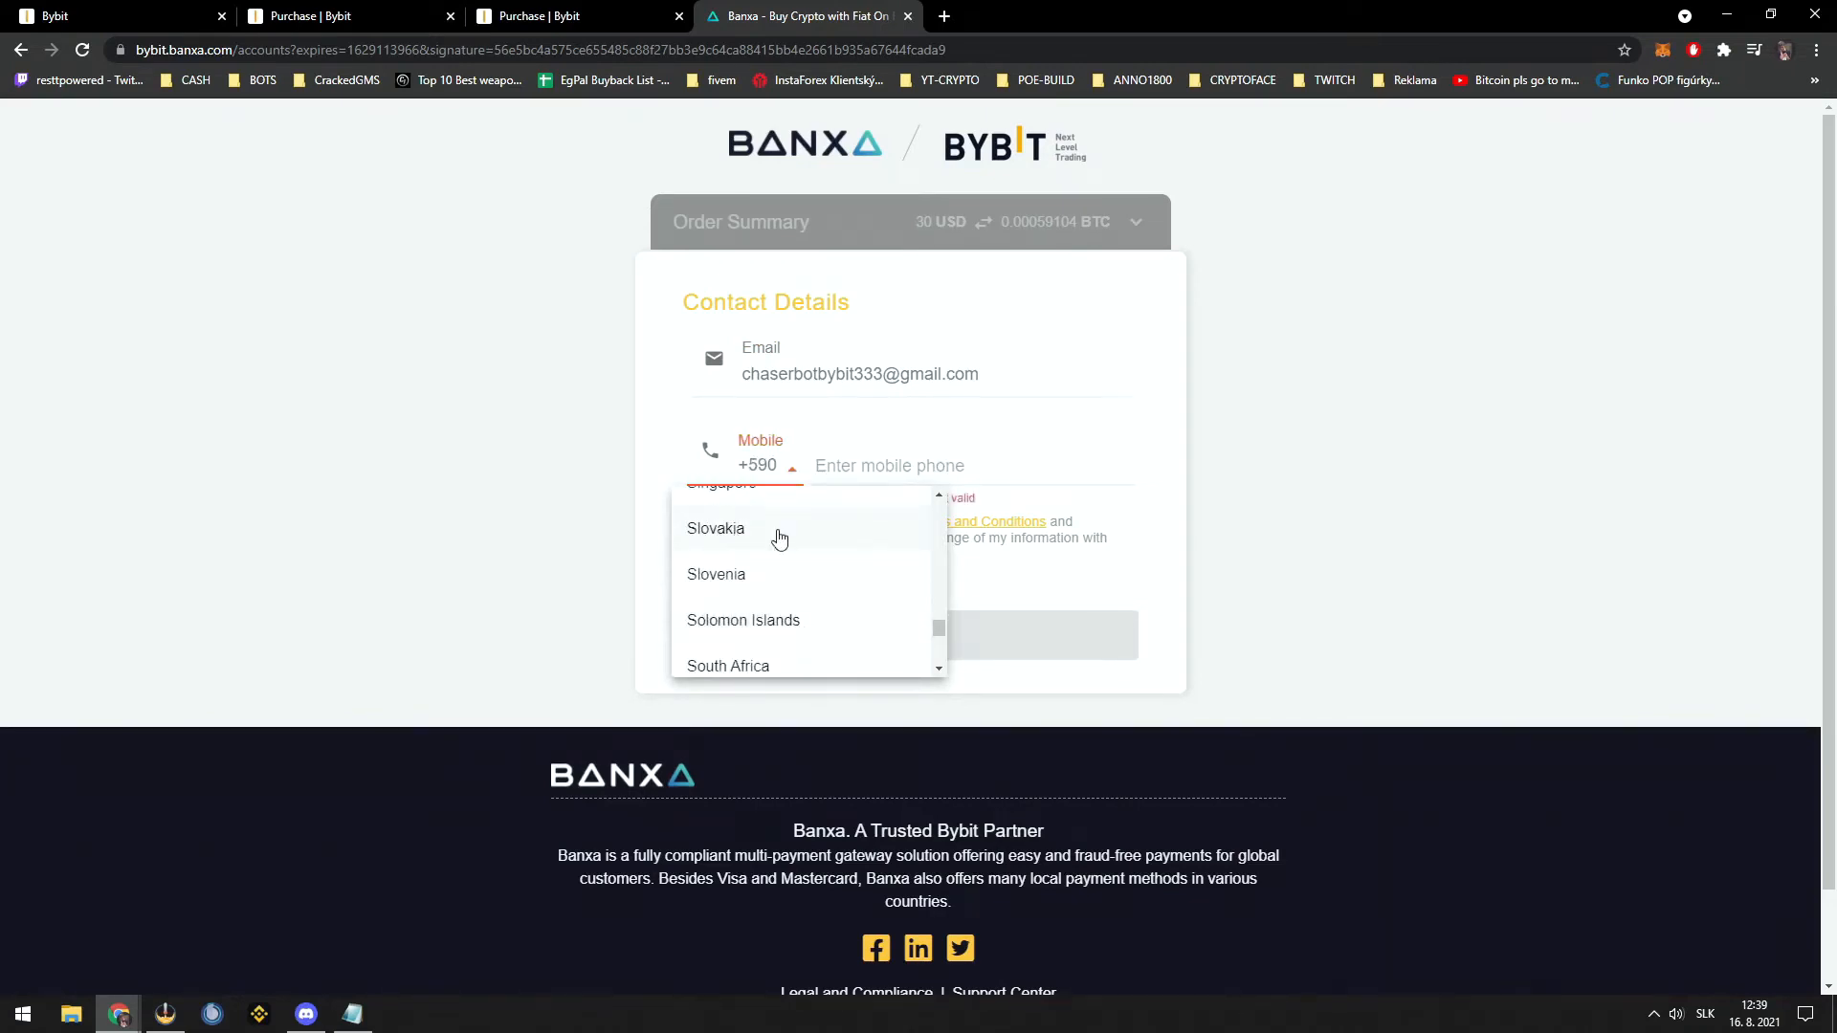
click(734, 539)
click(866, 475)
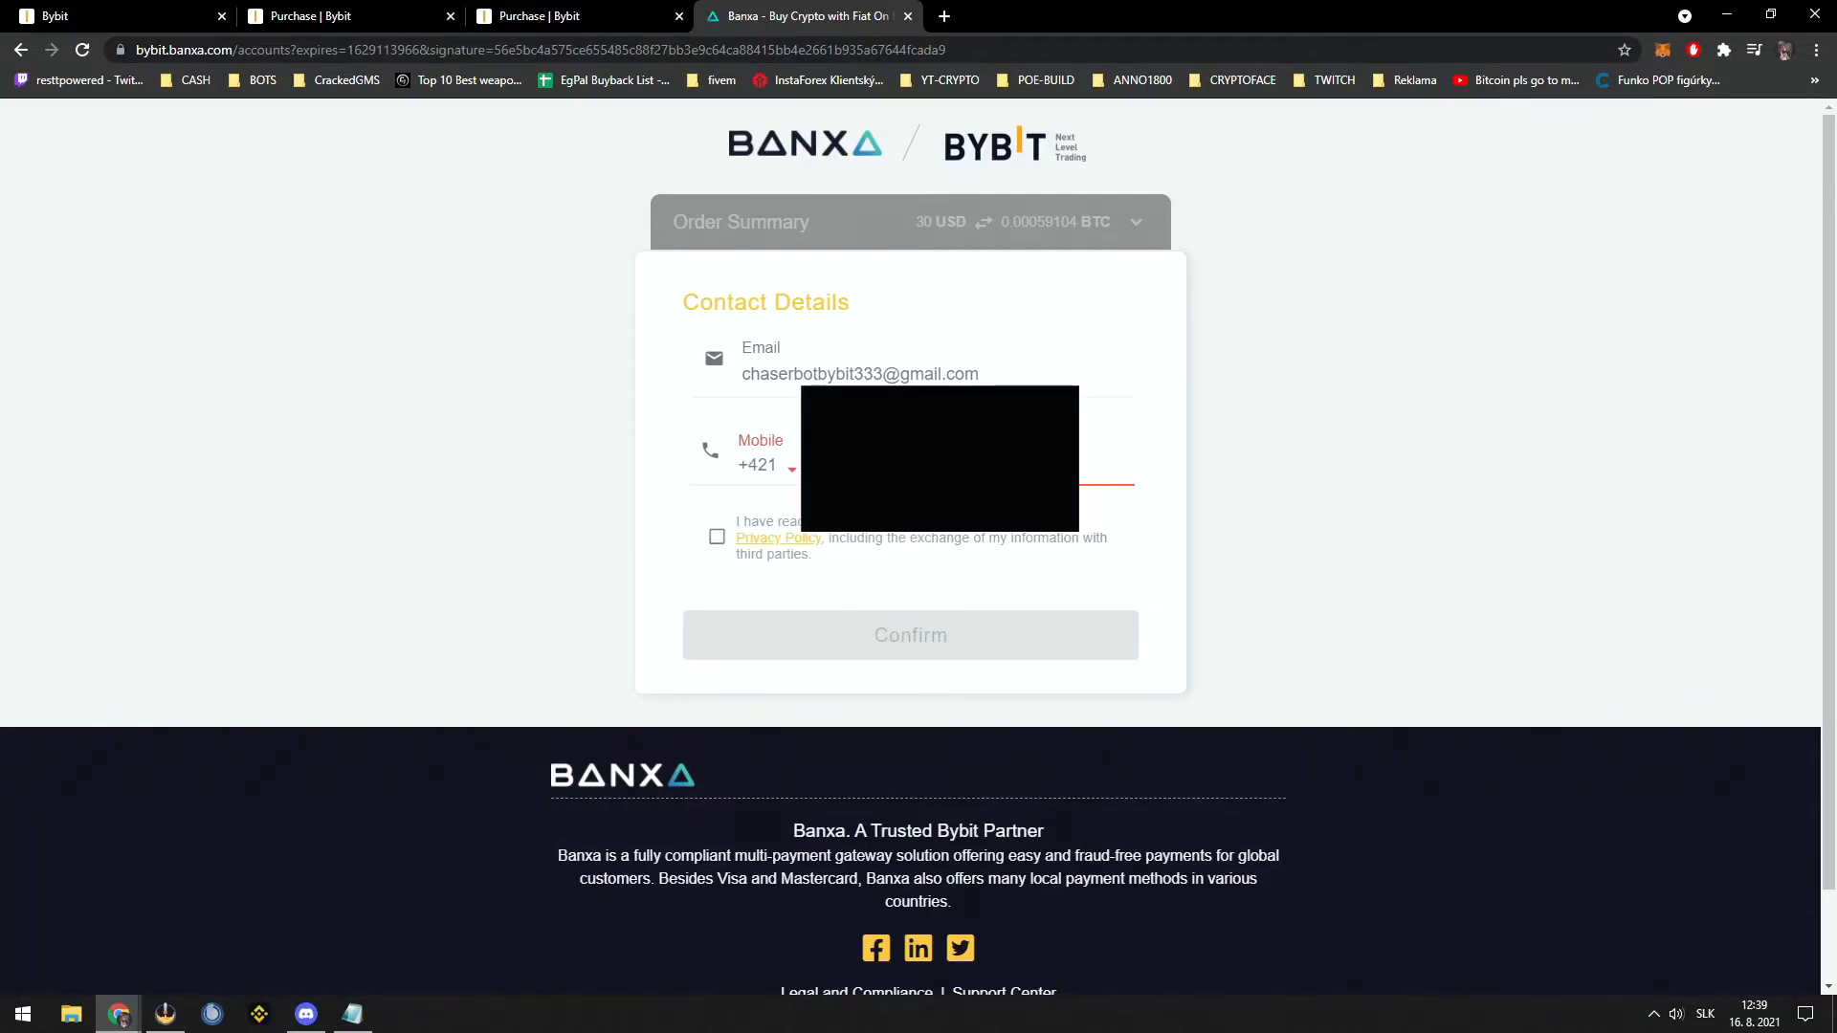
click(716, 537)
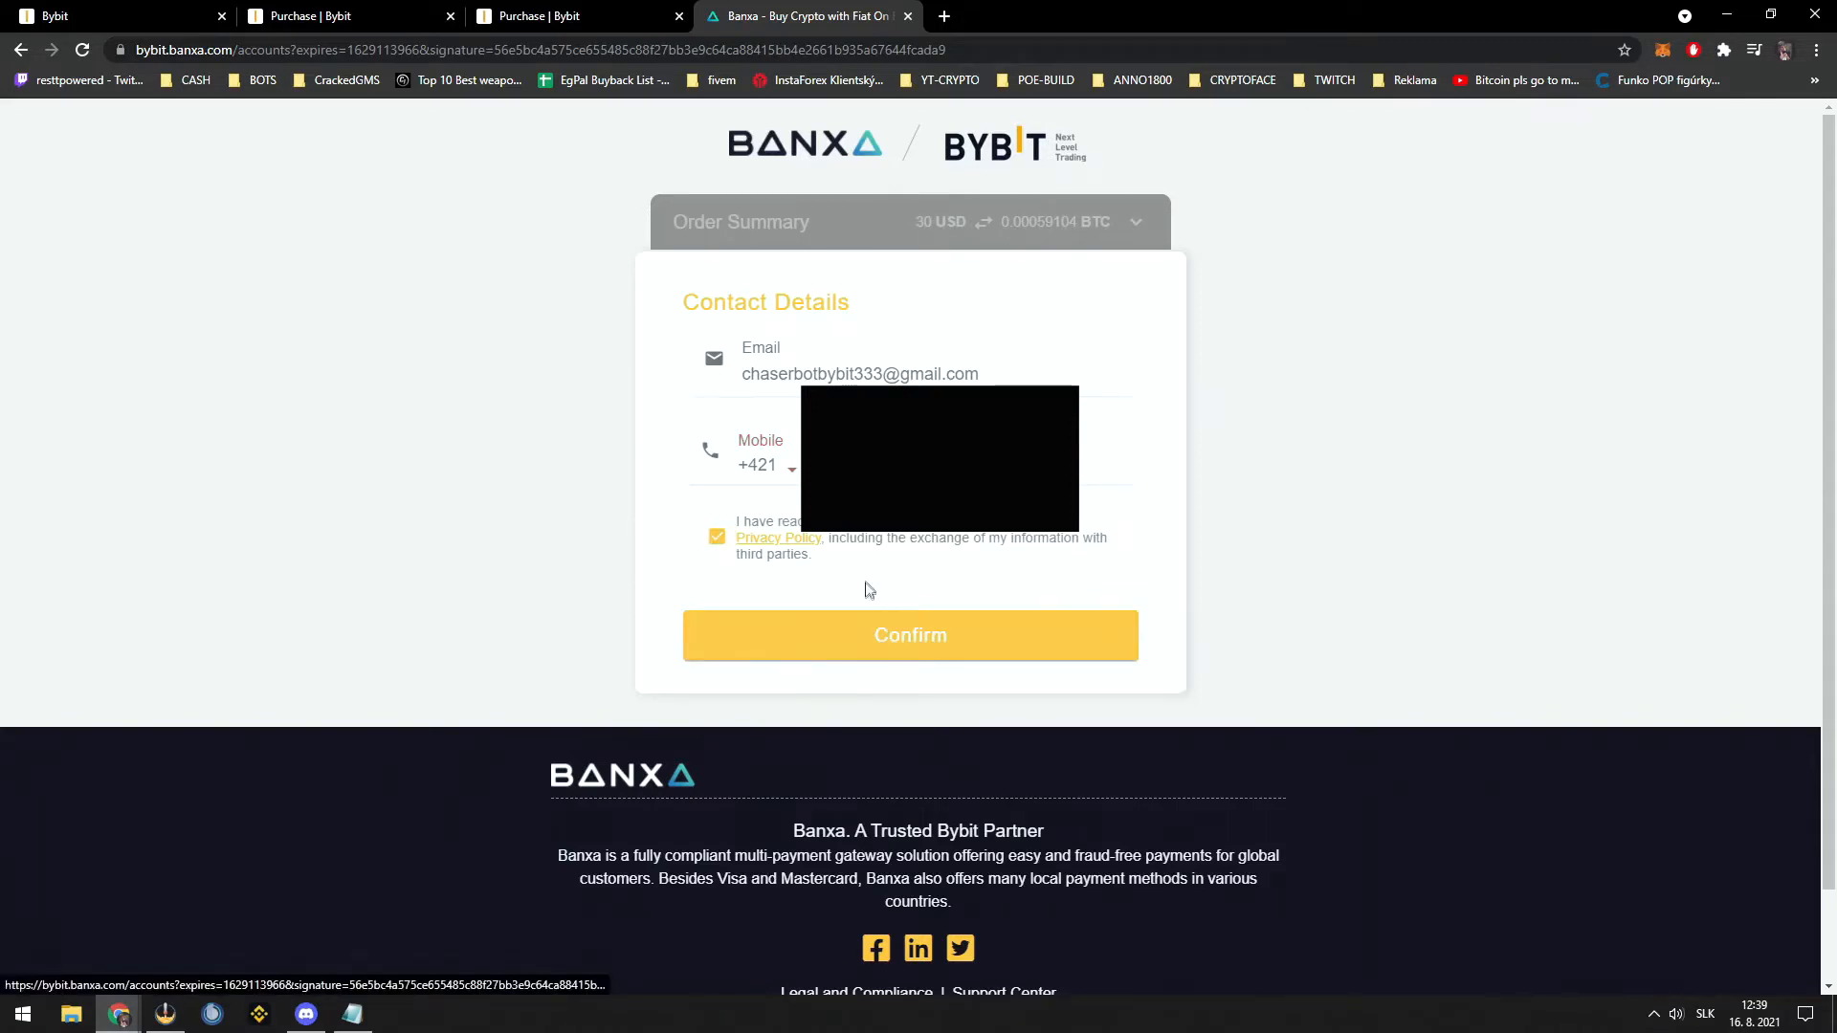
click(899, 639)
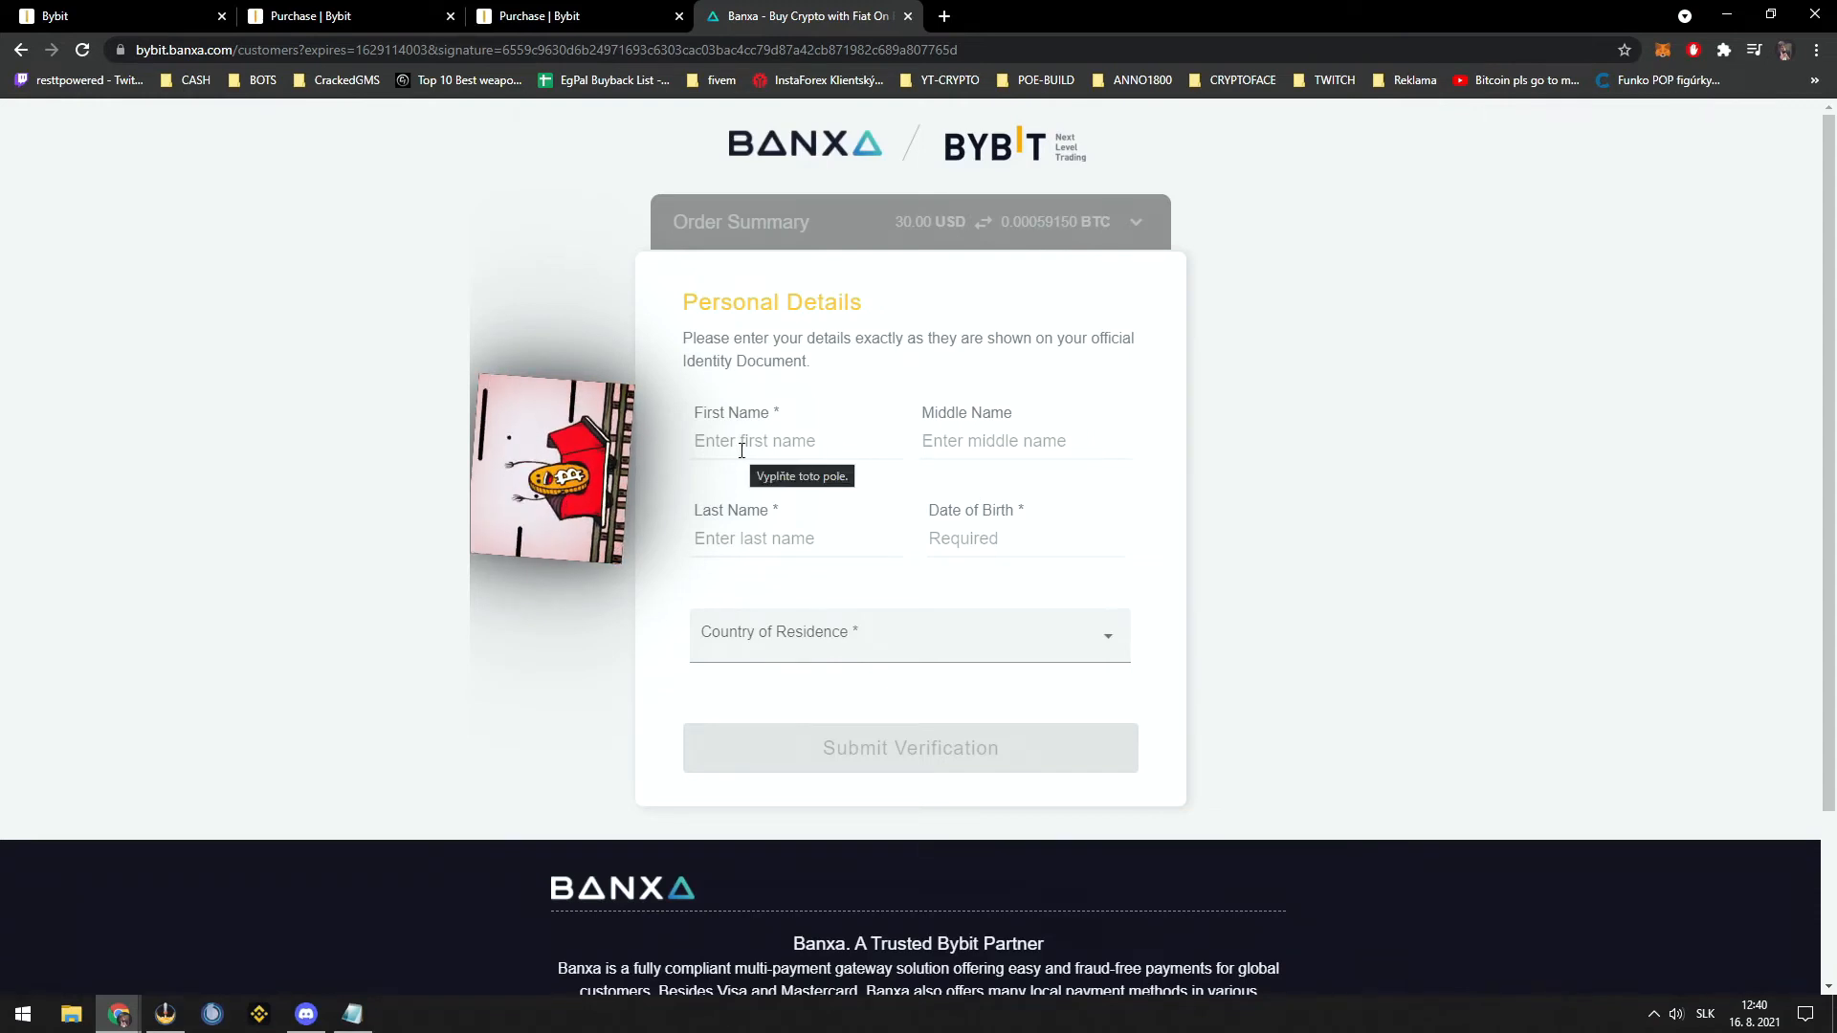
Enter the person's first, middle and last name.
drag(692, 415, 750, 414)
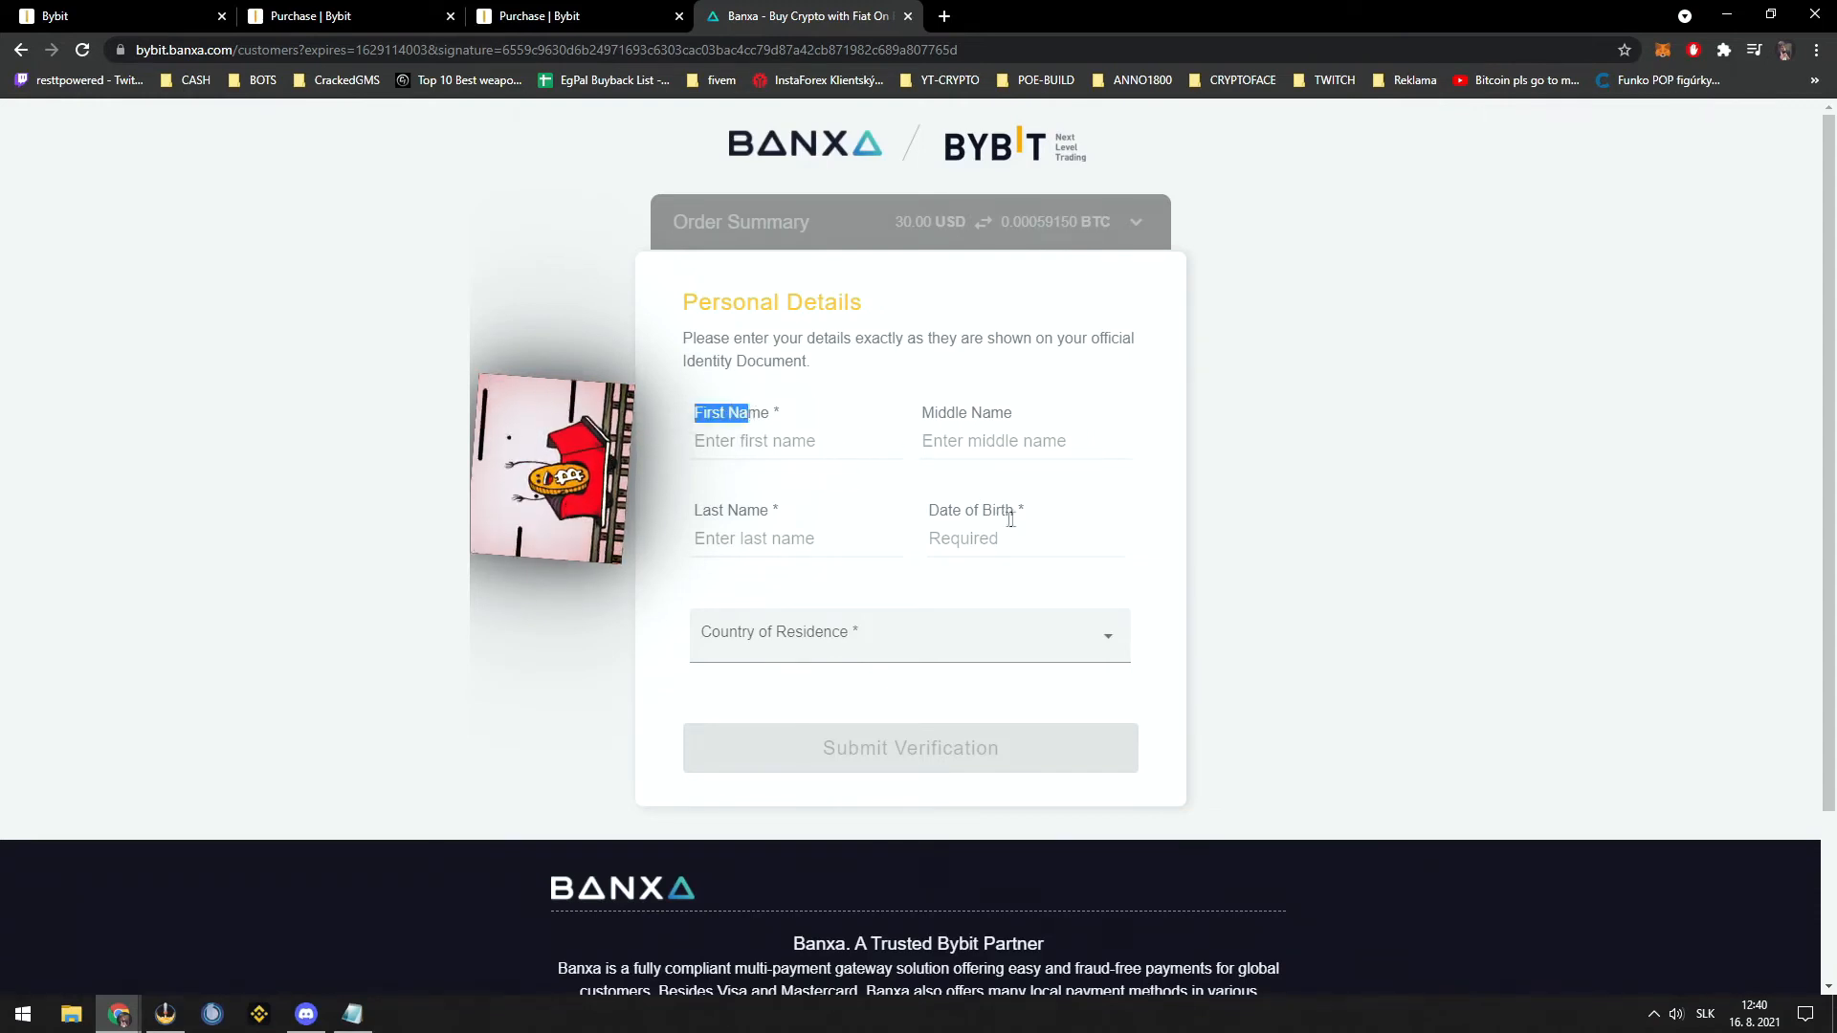
drag(919, 412, 1013, 413)
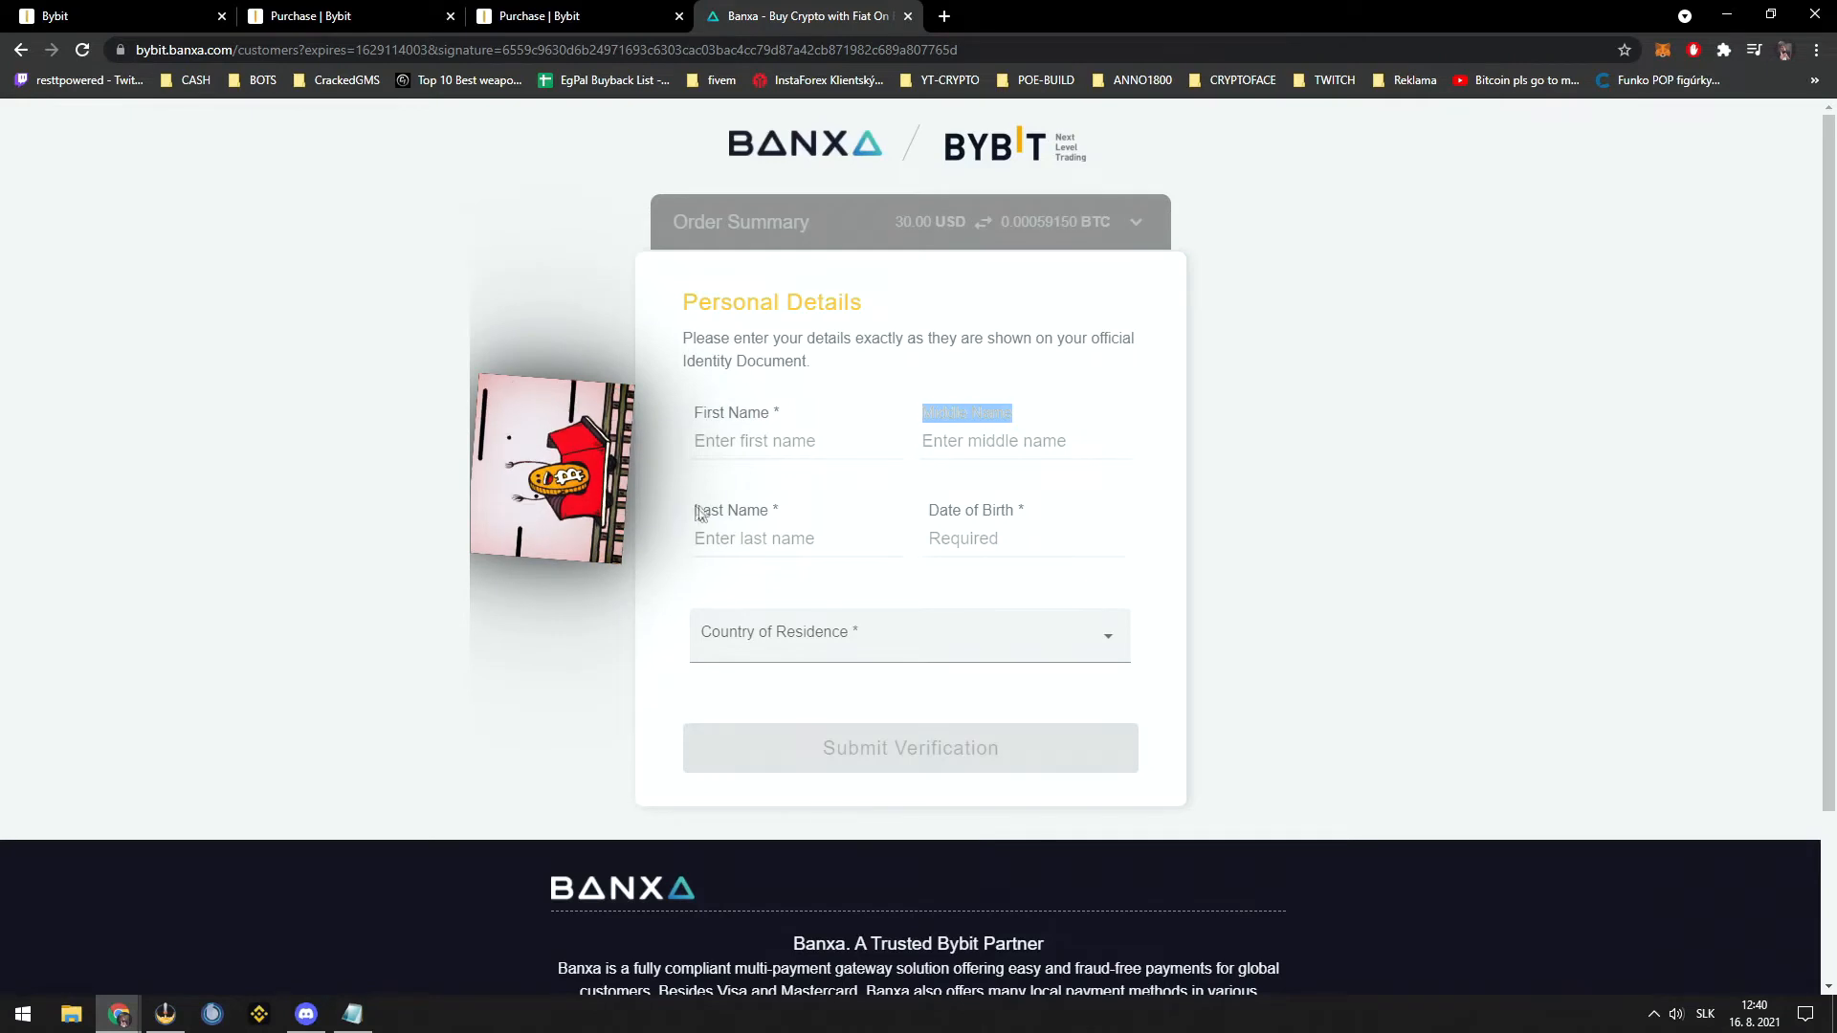
drag(693, 512, 873, 511)
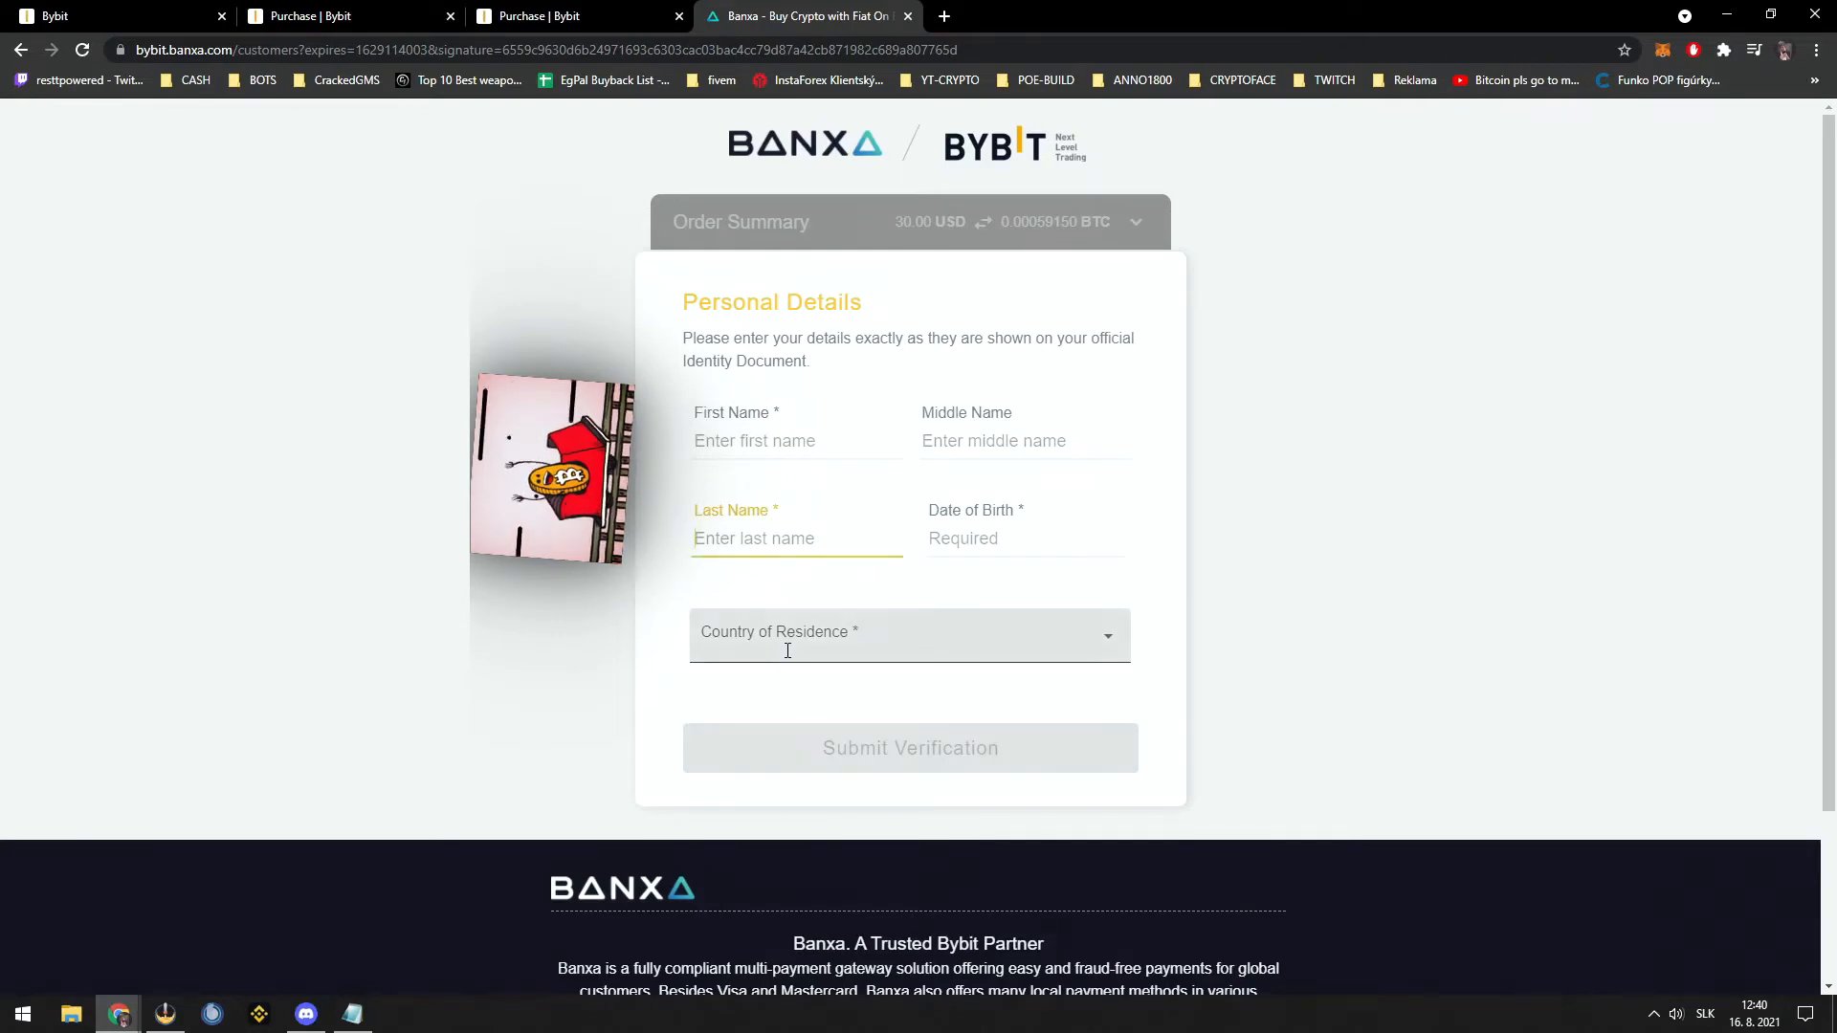
click(804, 450)
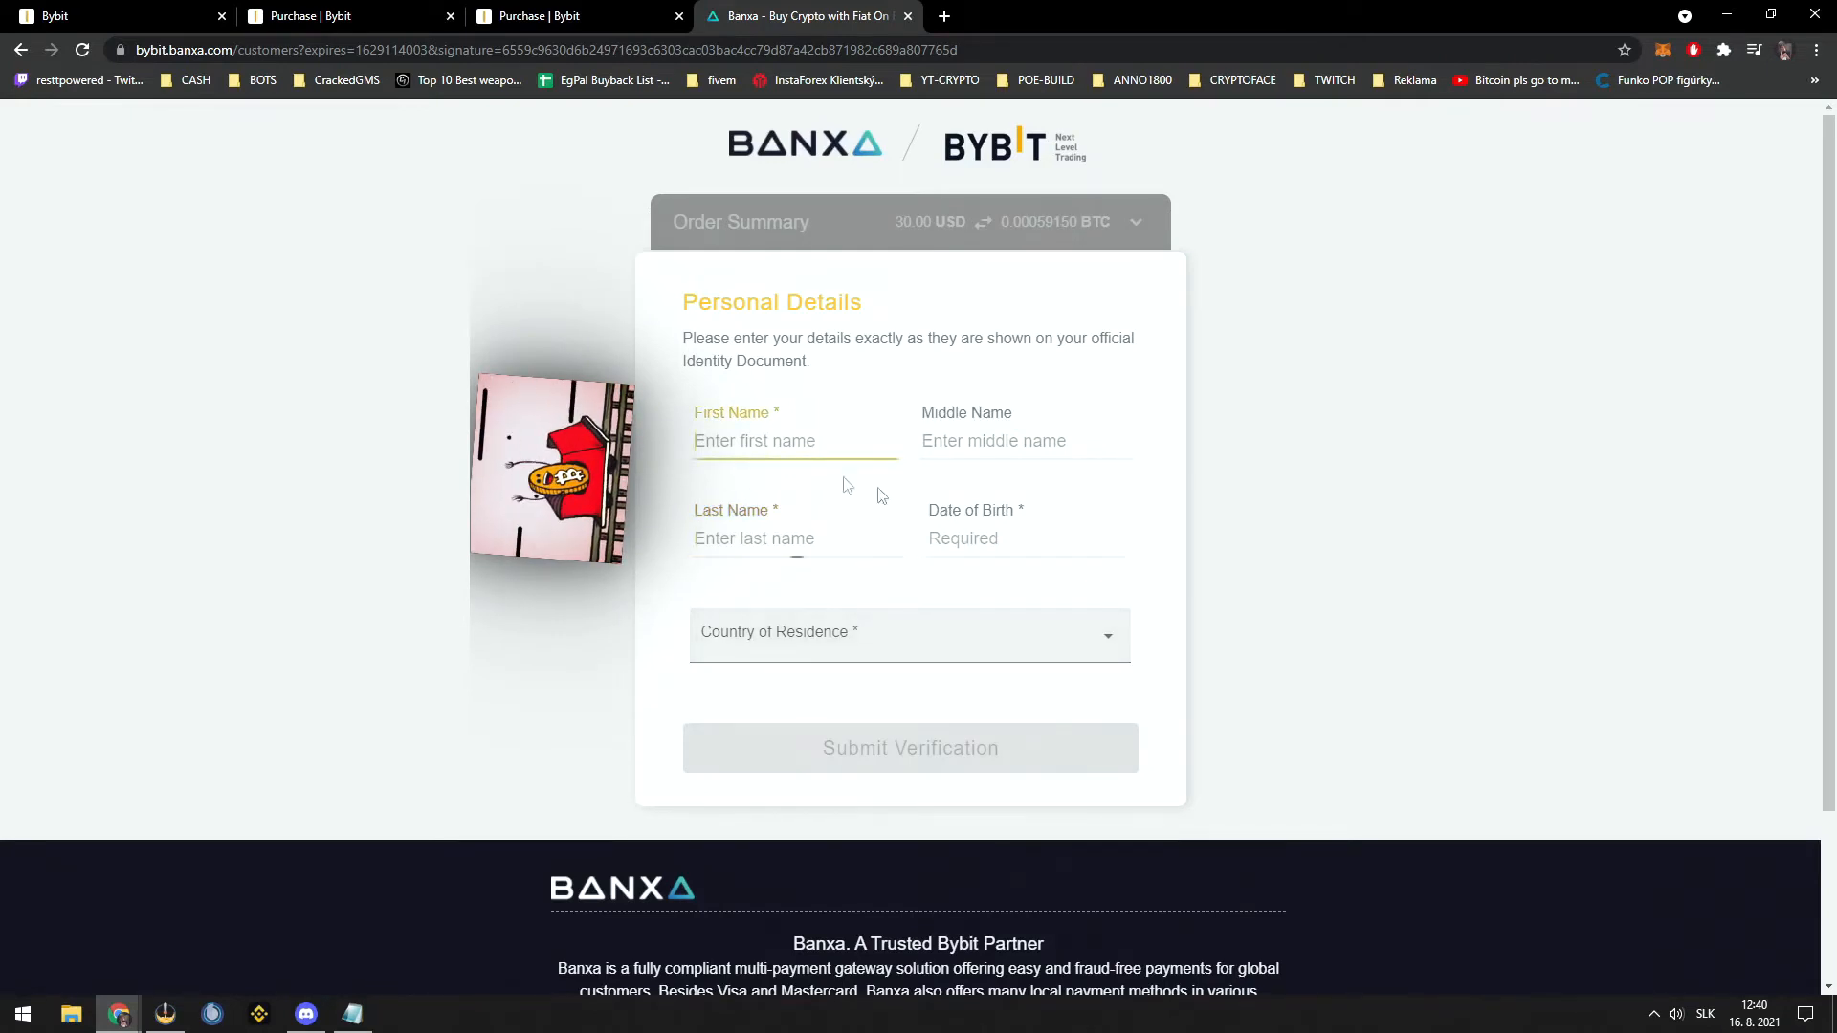
text(Markus)
click(999, 446)
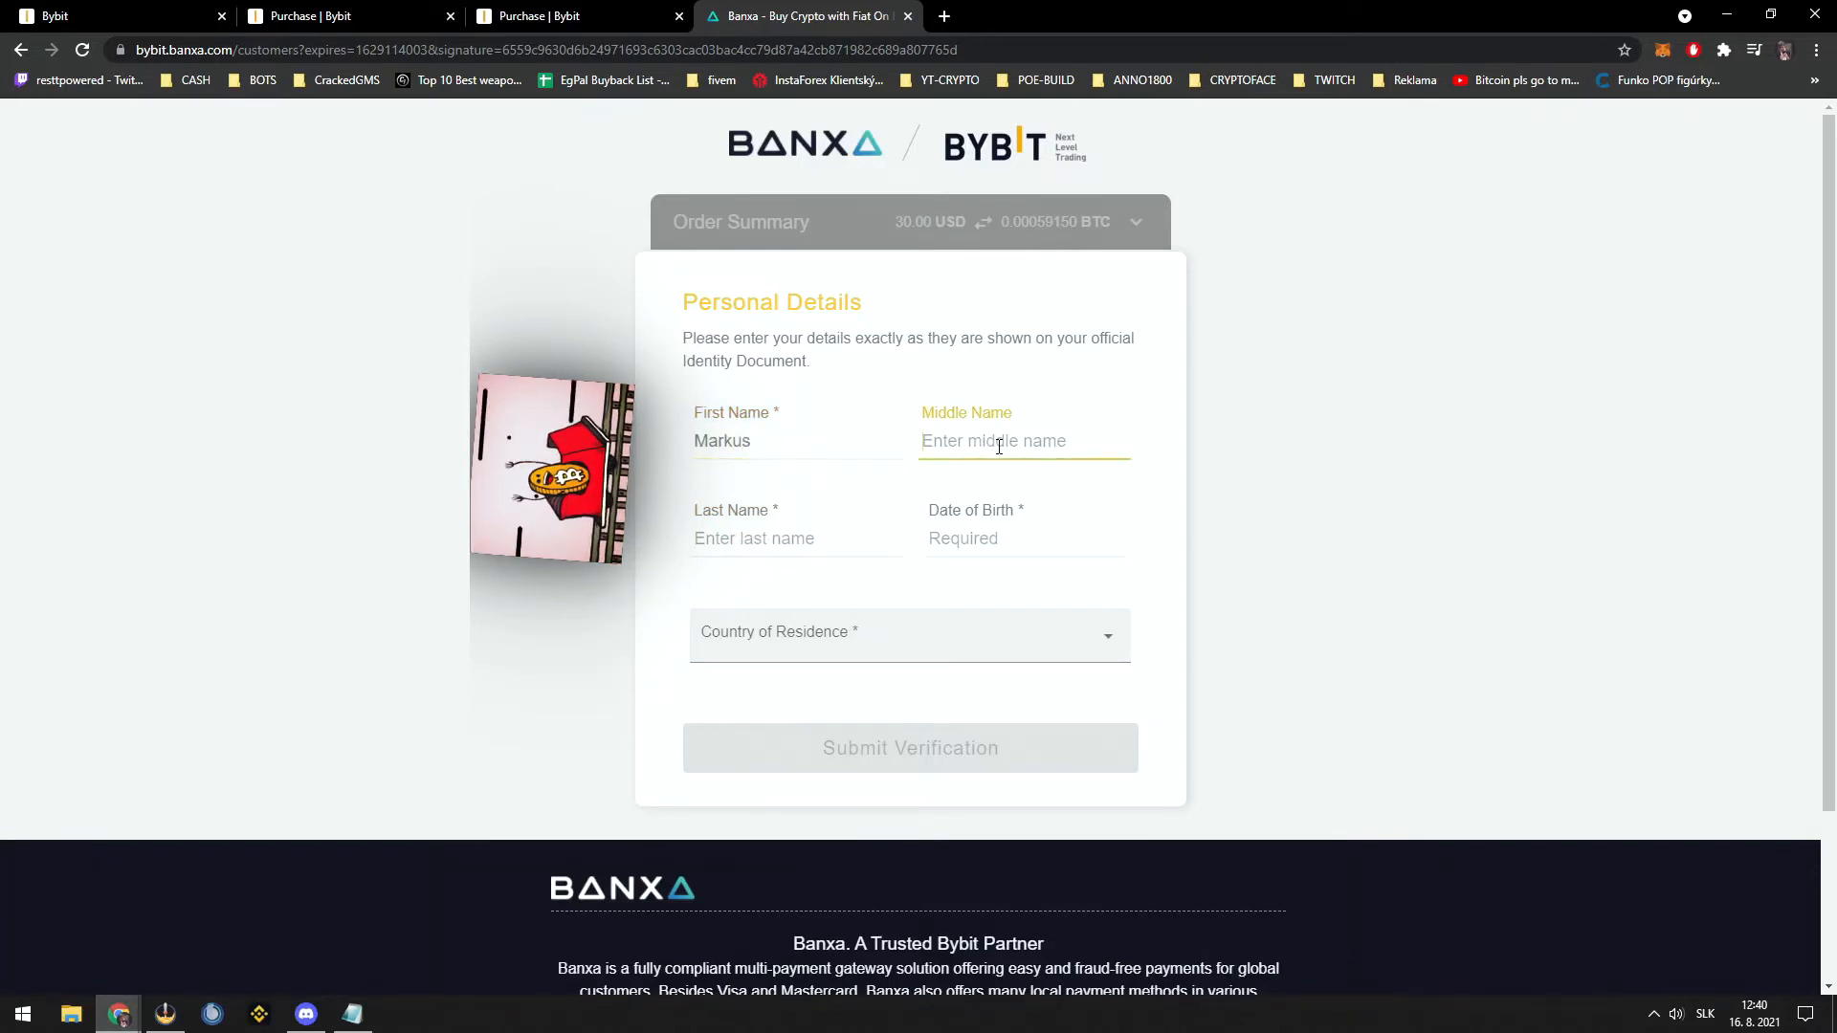
text(Lalala)
click(769, 537)
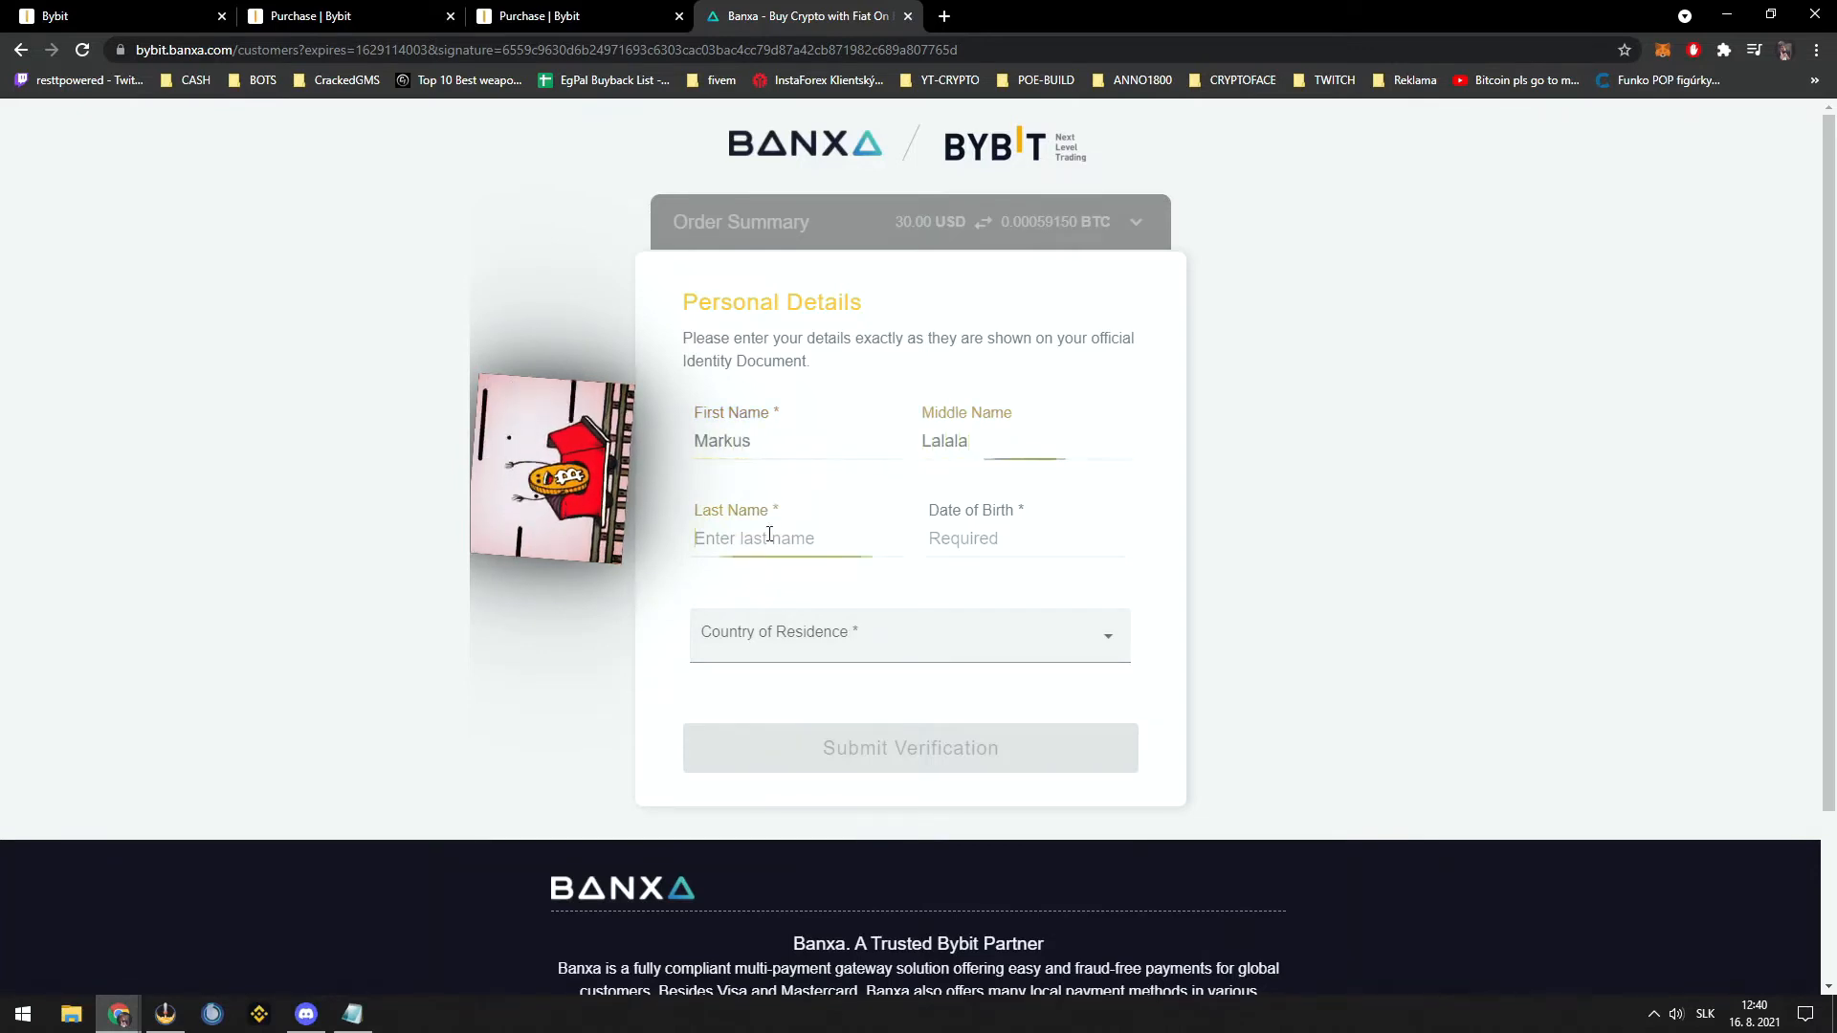
text(Hlohovec)
Pick the date of birth and set Slovakia as country of residence.
click(1017, 541)
scroll(1108, 725, up, 3)
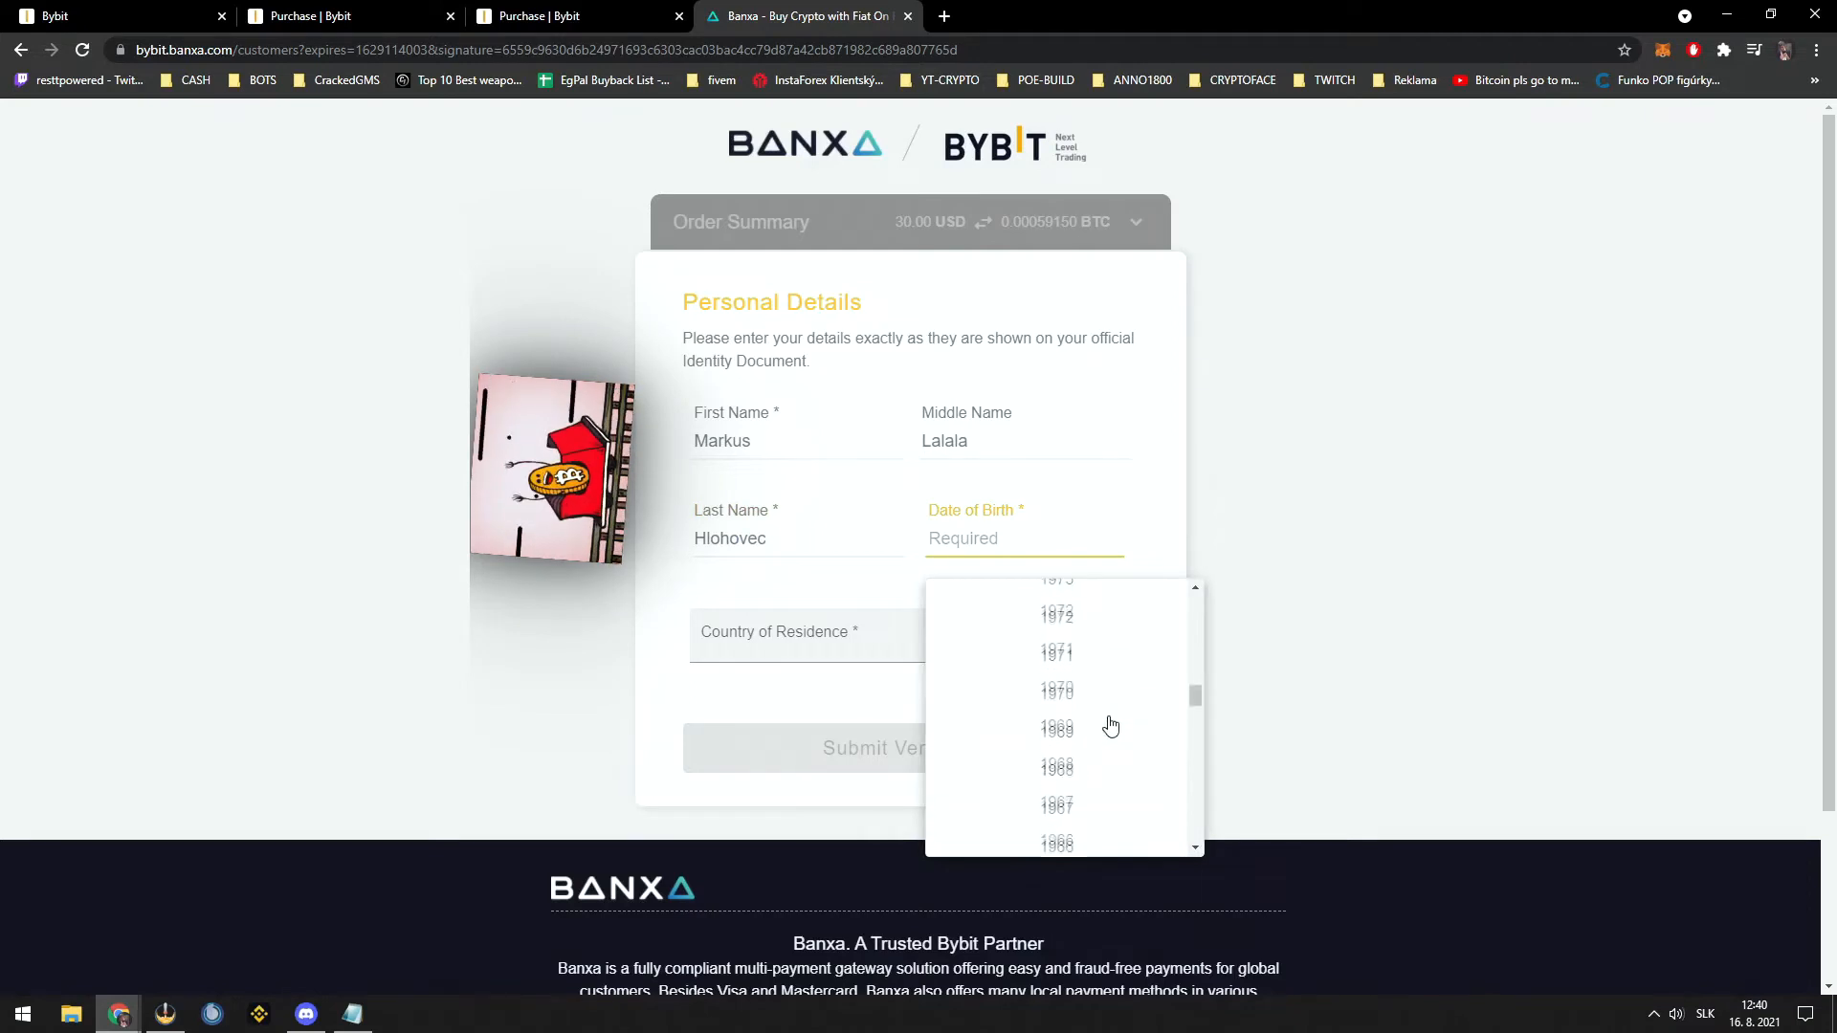
scroll(1110, 727, up, 6)
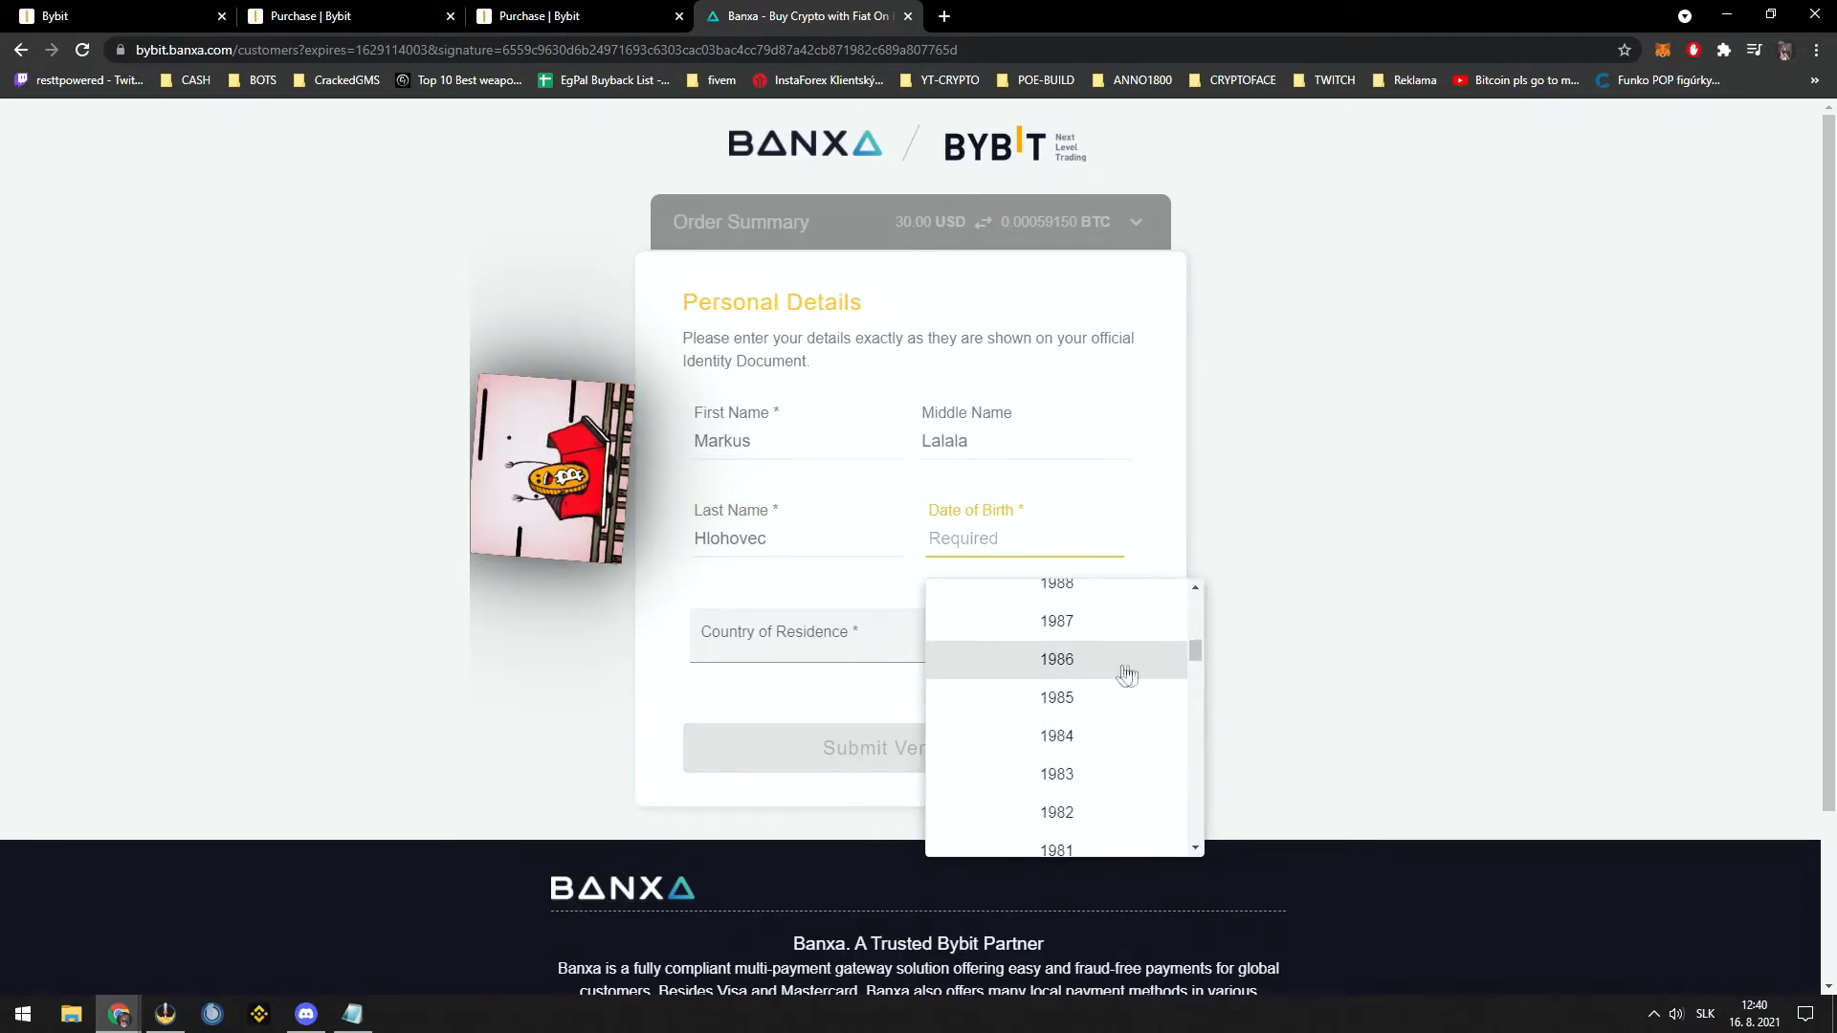
click(1127, 675)
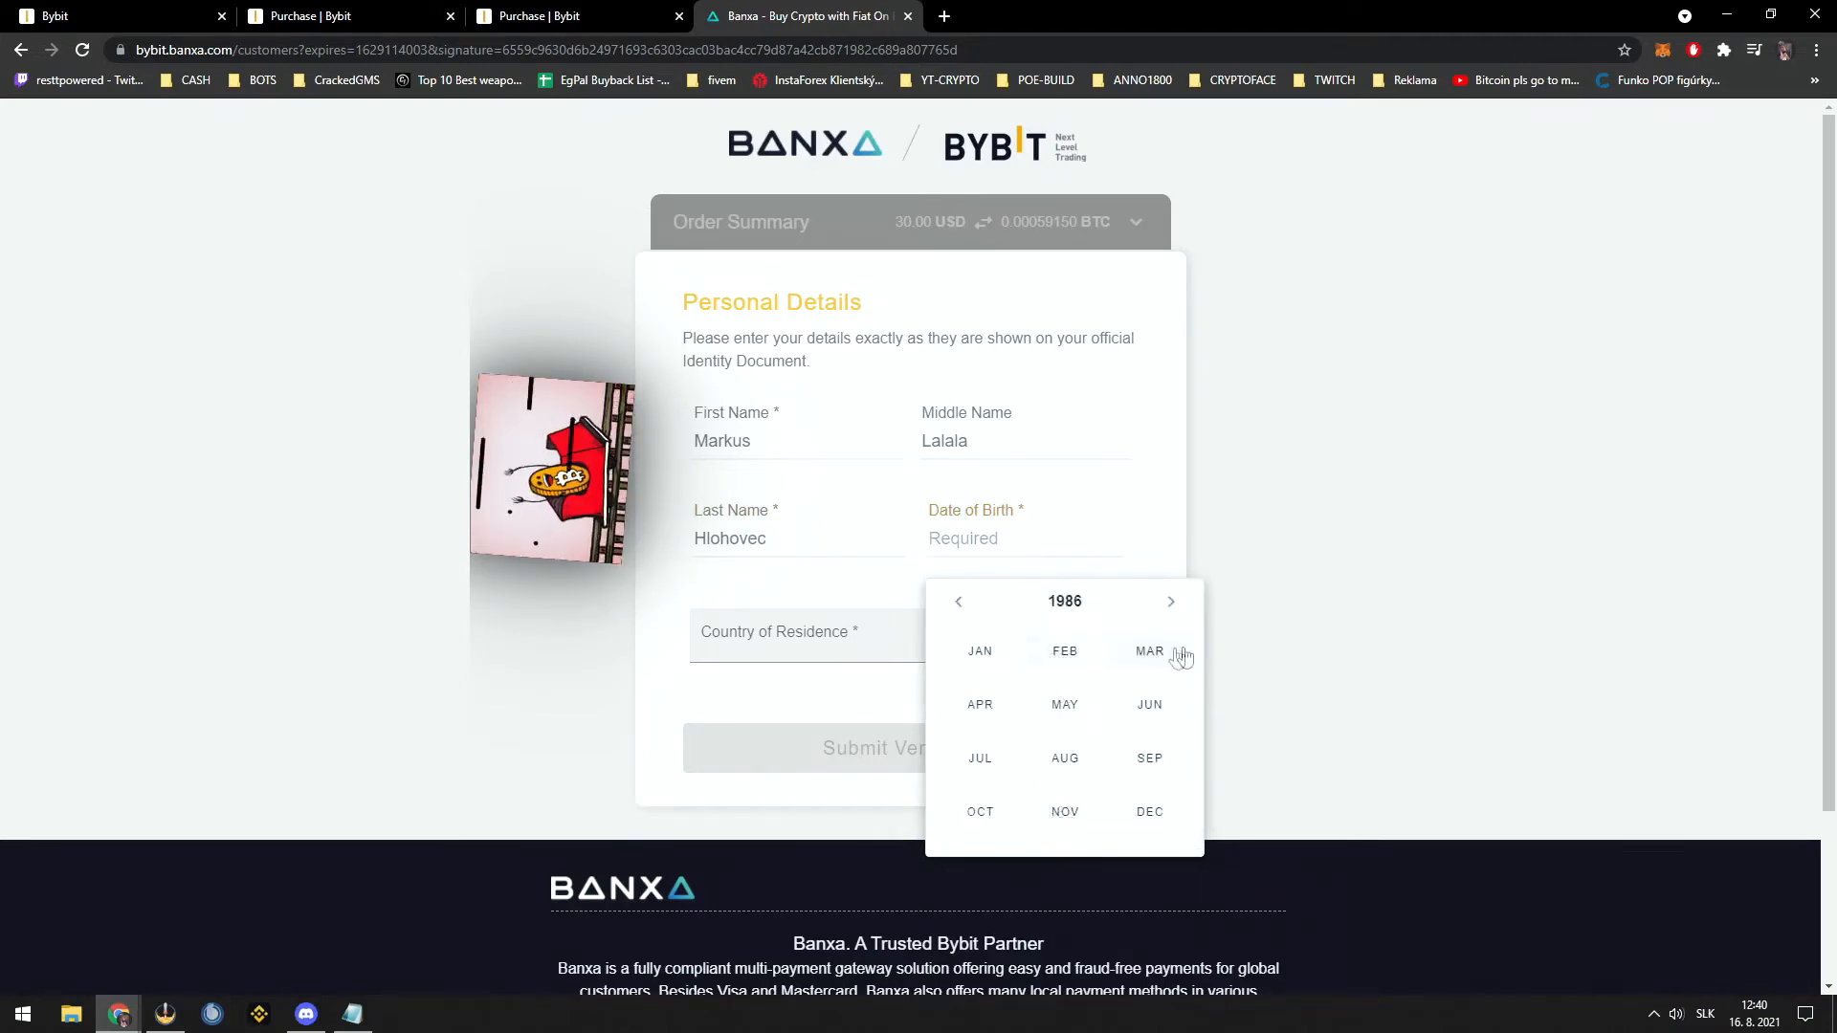
click(1011, 758)
click(1134, 683)
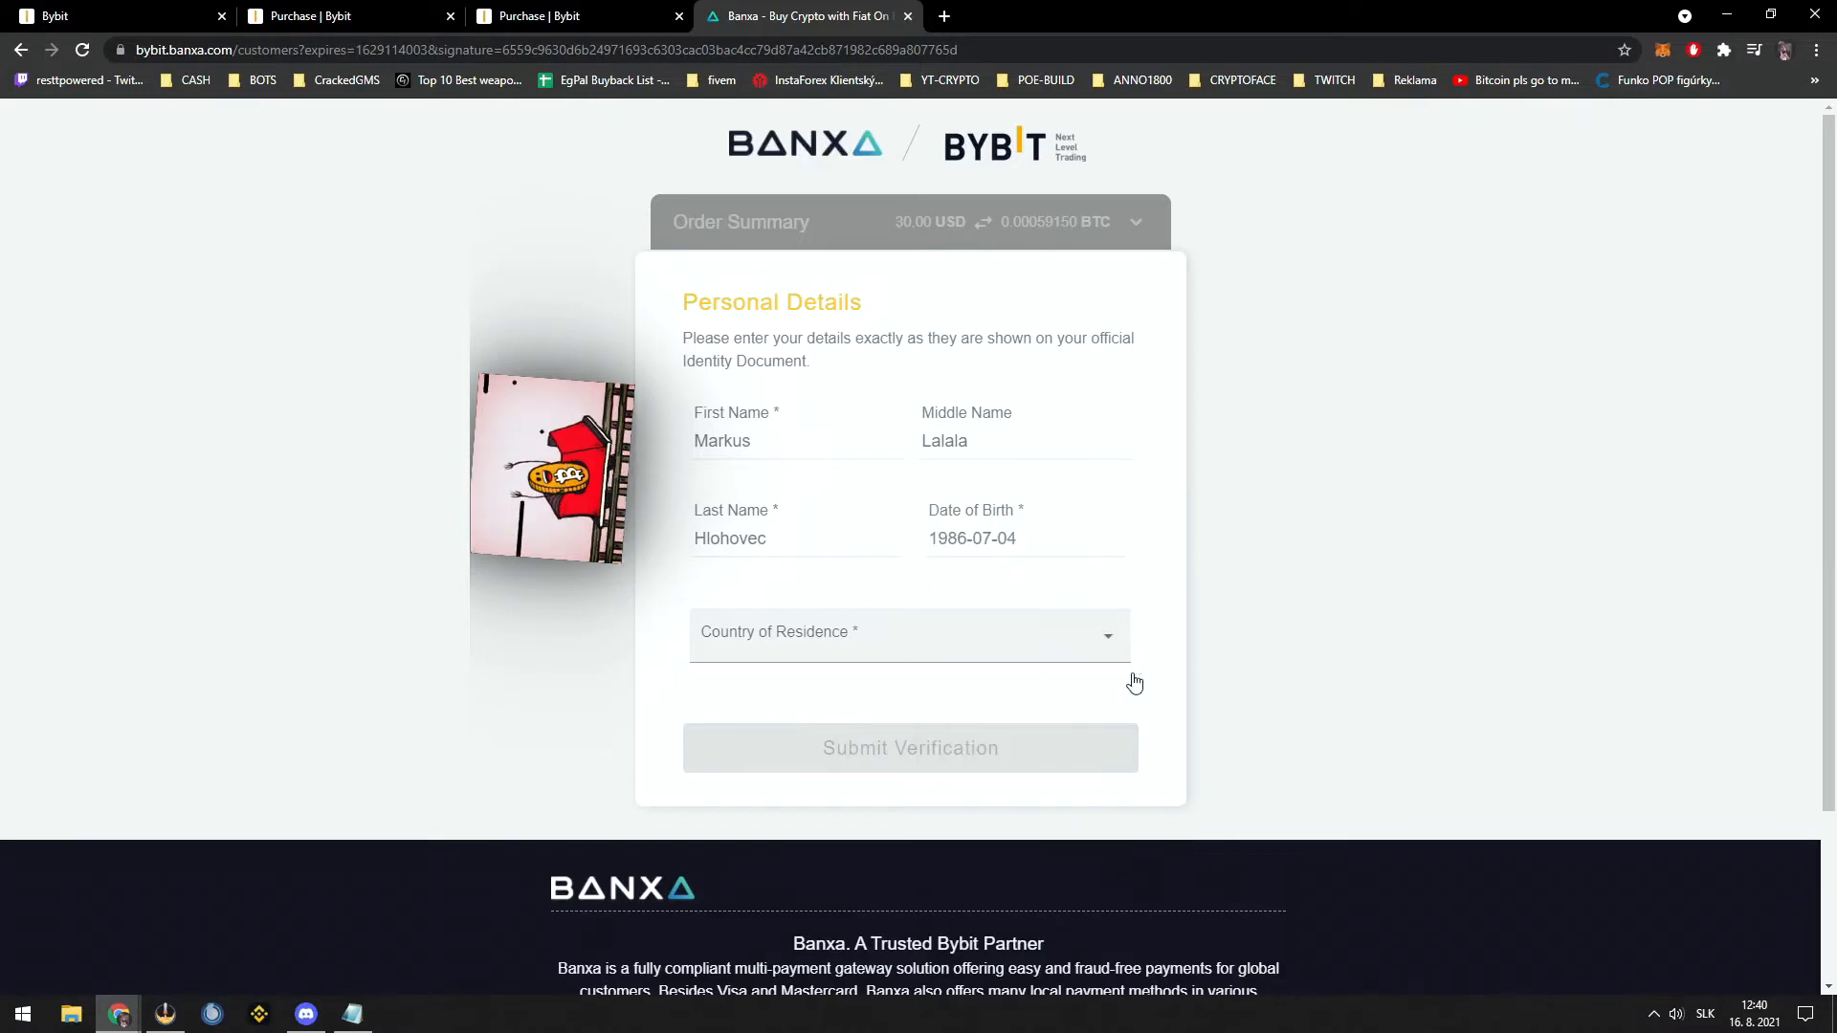
click(776, 658)
text(Slova)
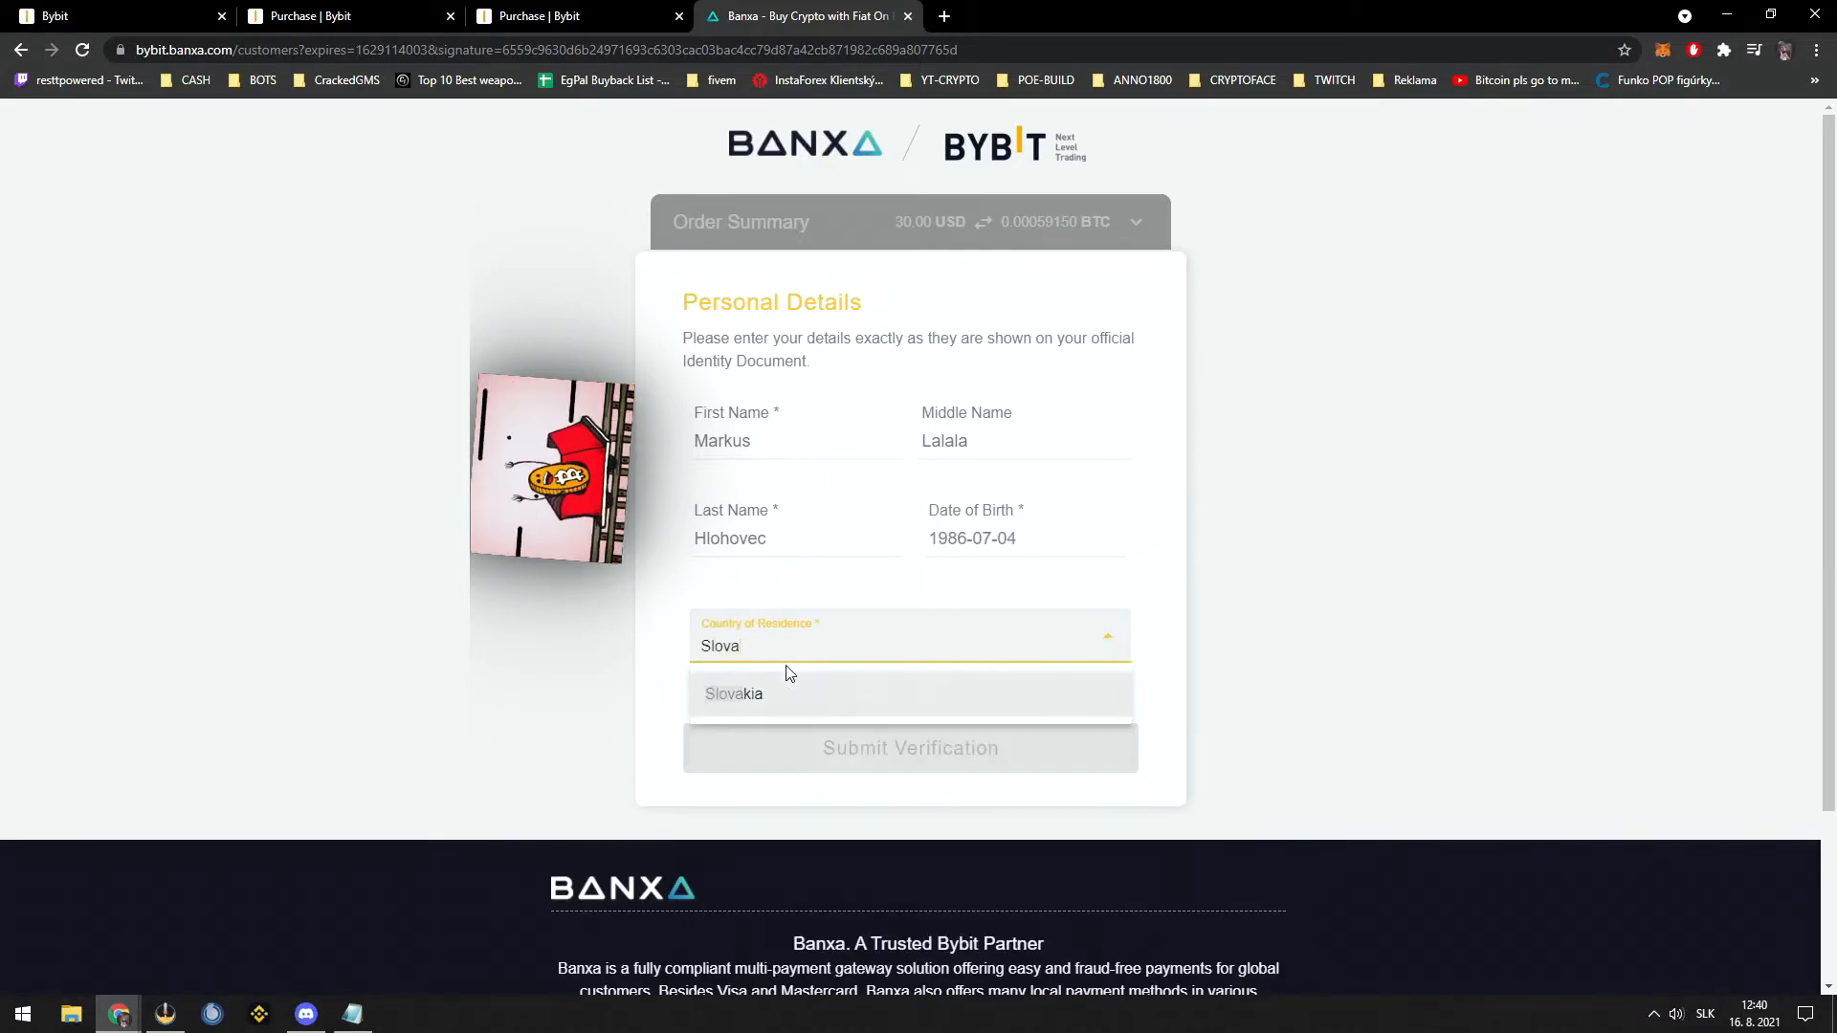
click(779, 696)
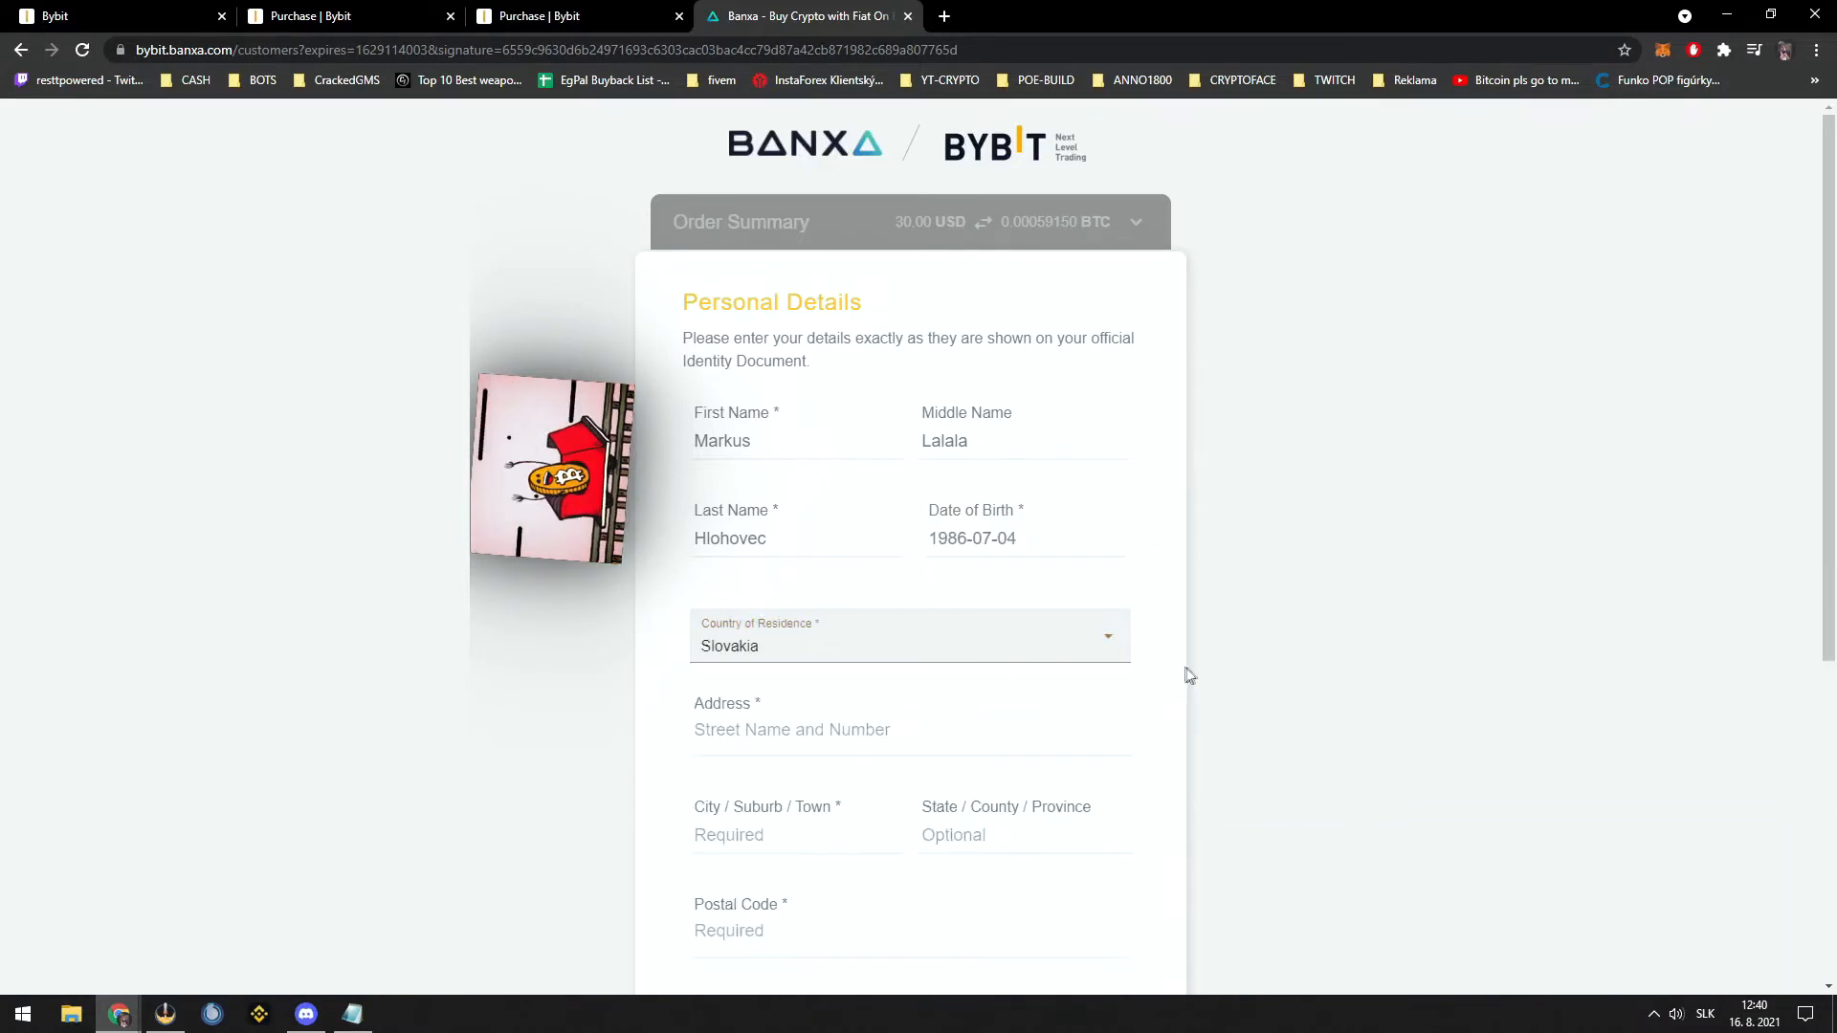
Fill in the street address, city, state and postal code.
scroll(1058, 651, down, 2)
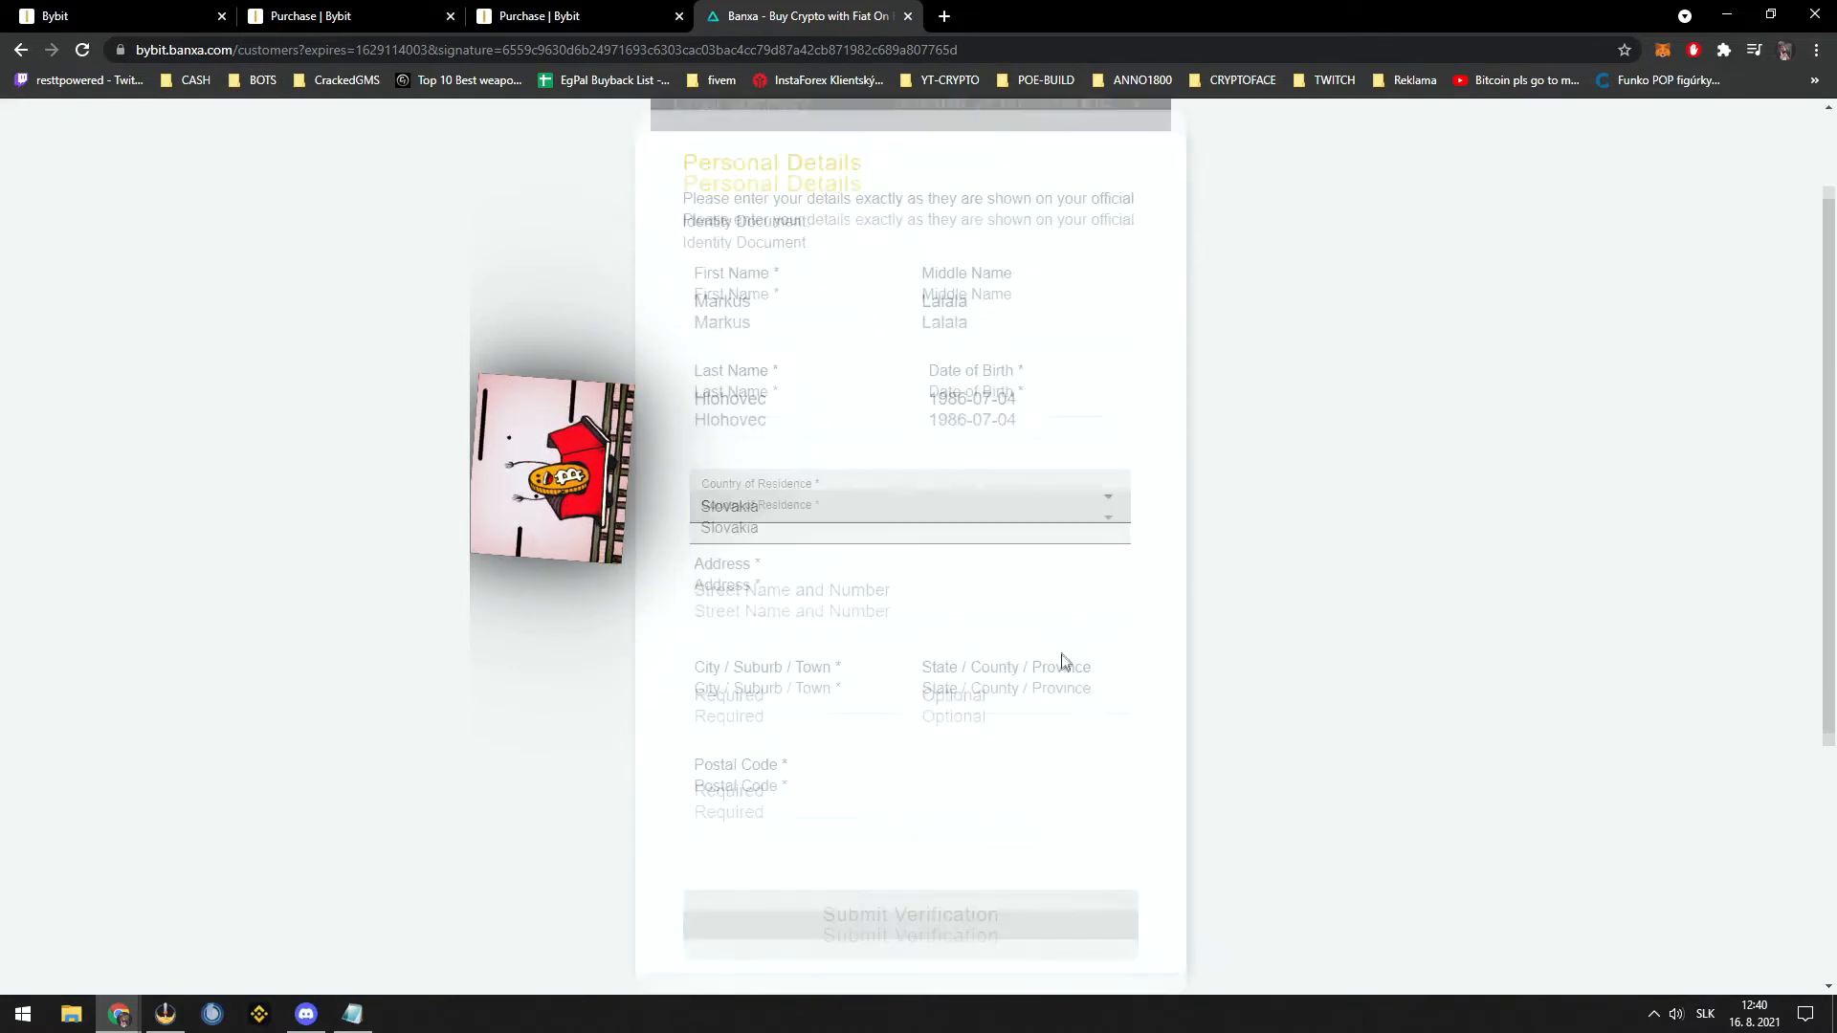
click(690, 517)
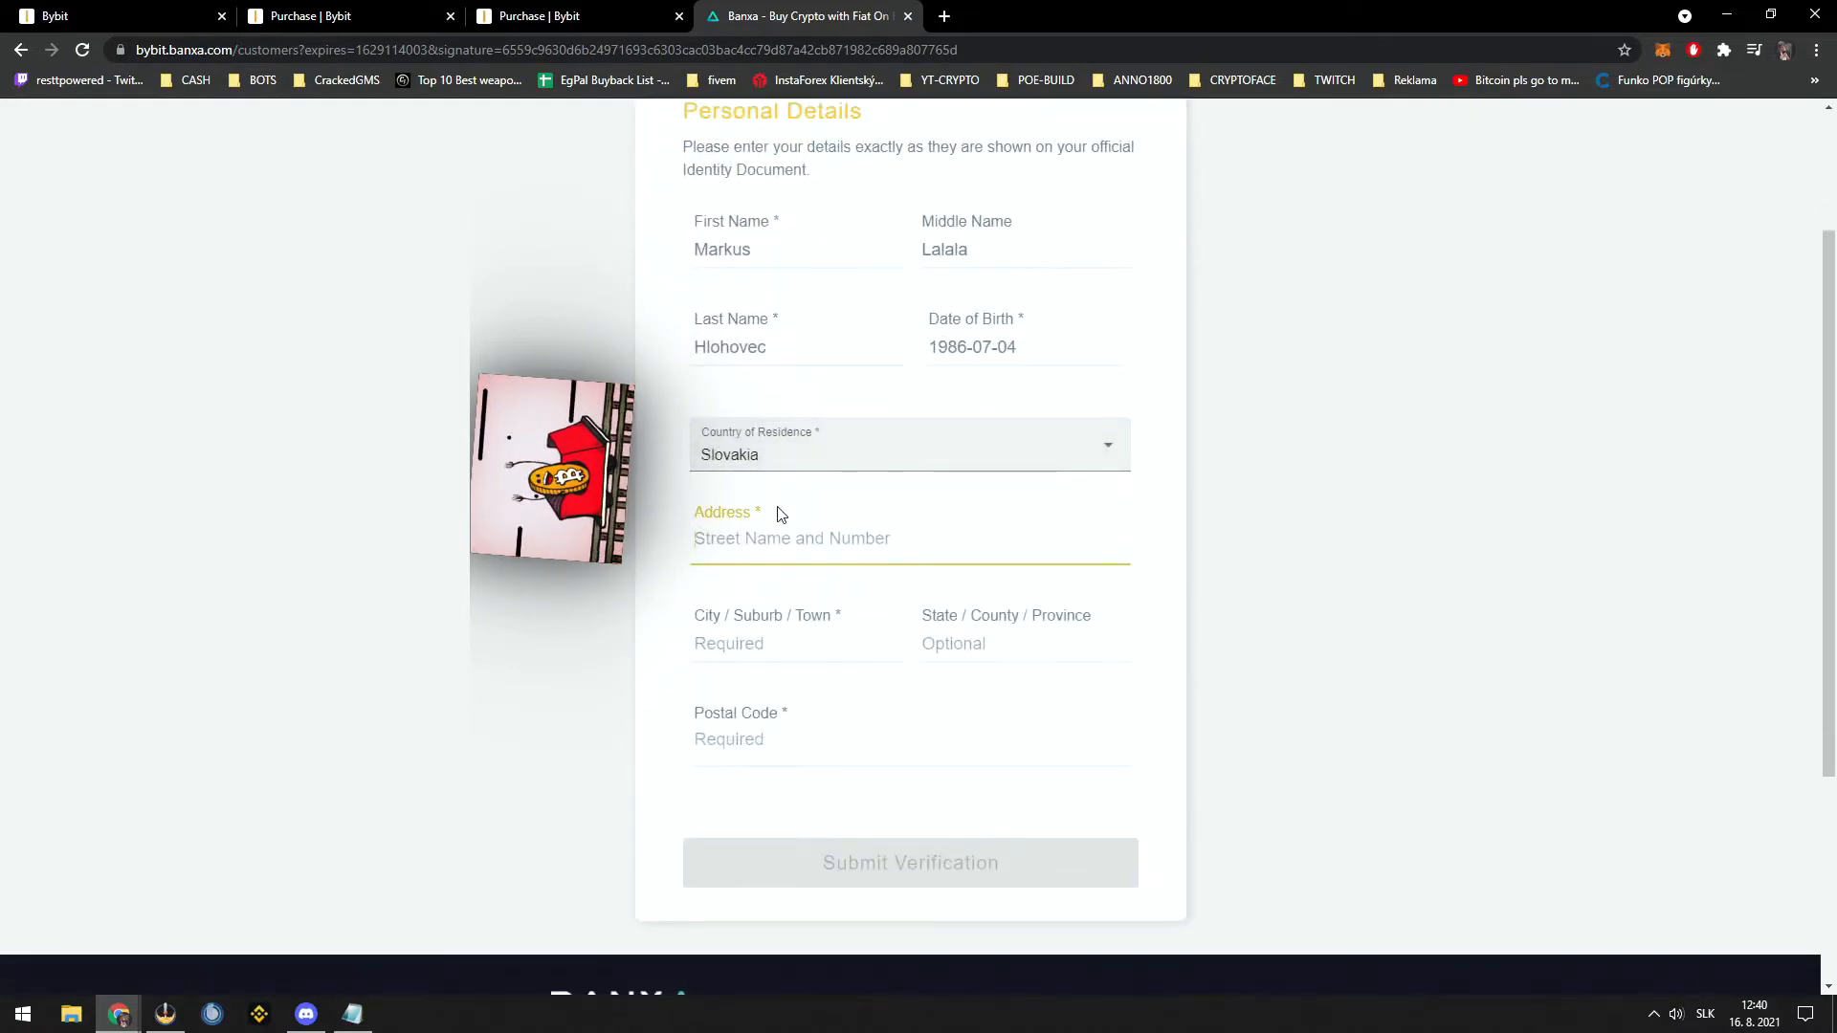
click(700, 619)
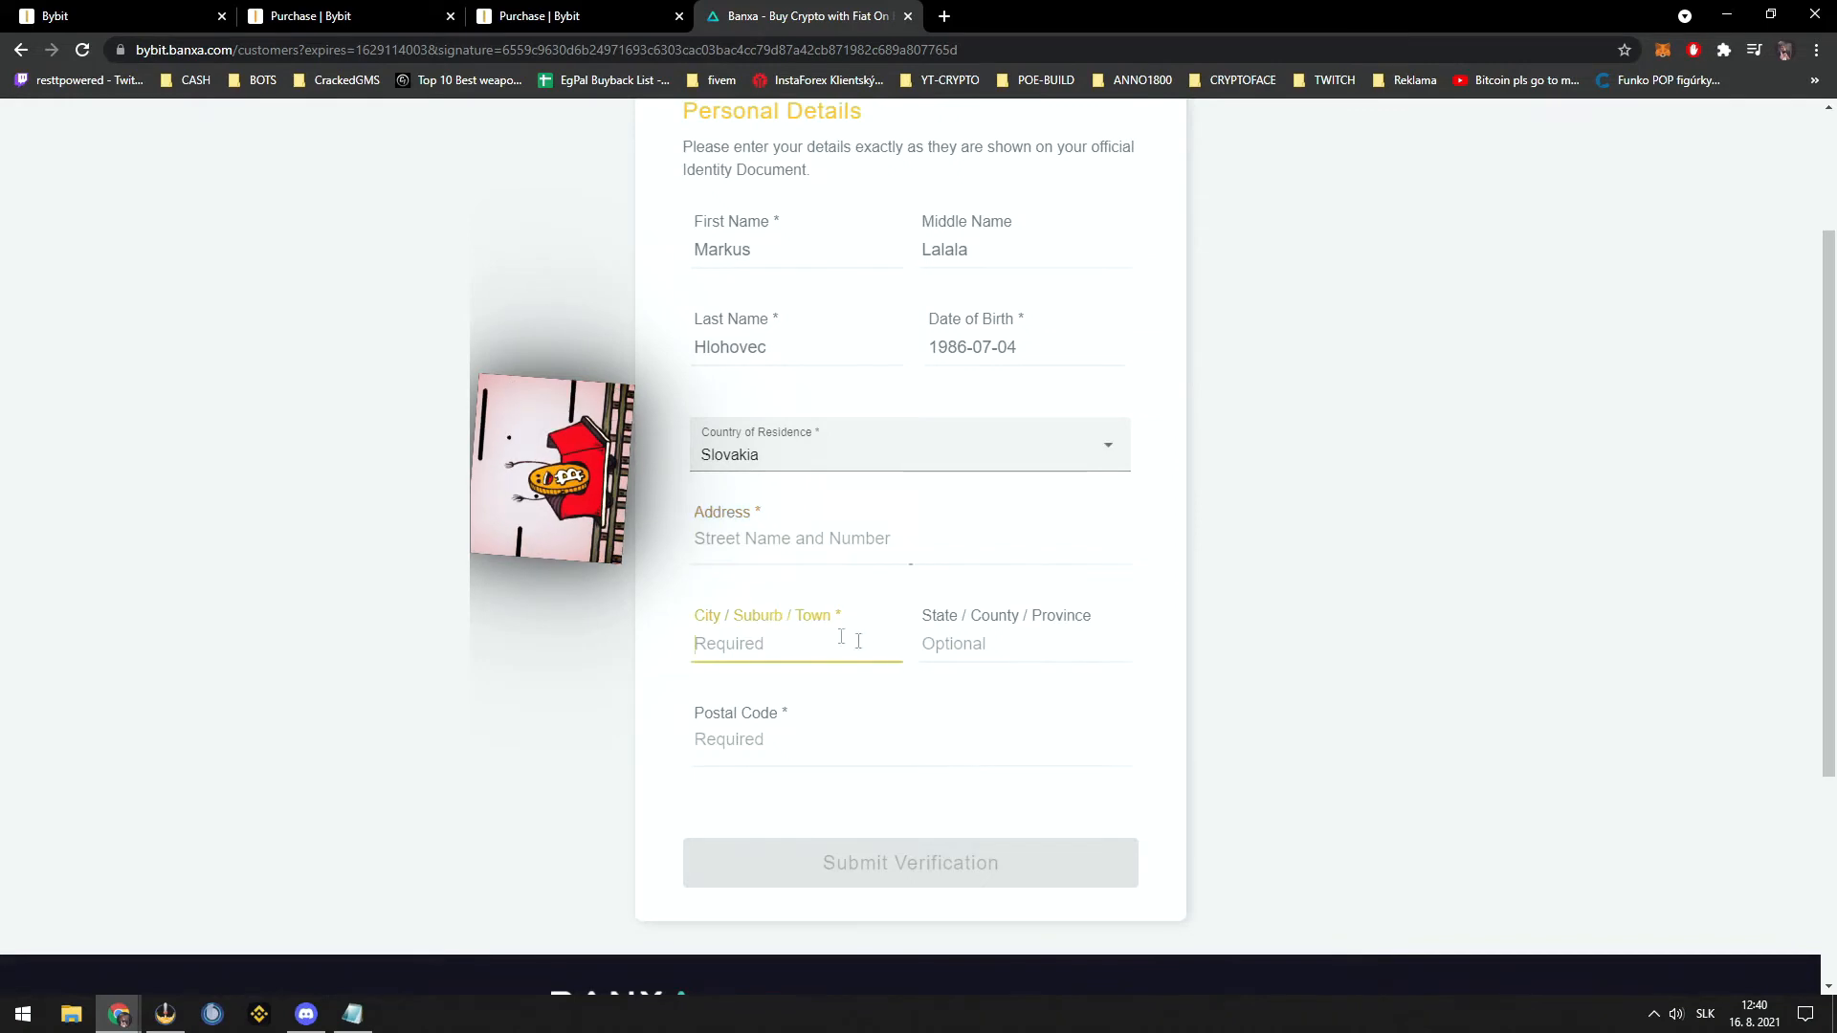
click(928, 619)
click(749, 737)
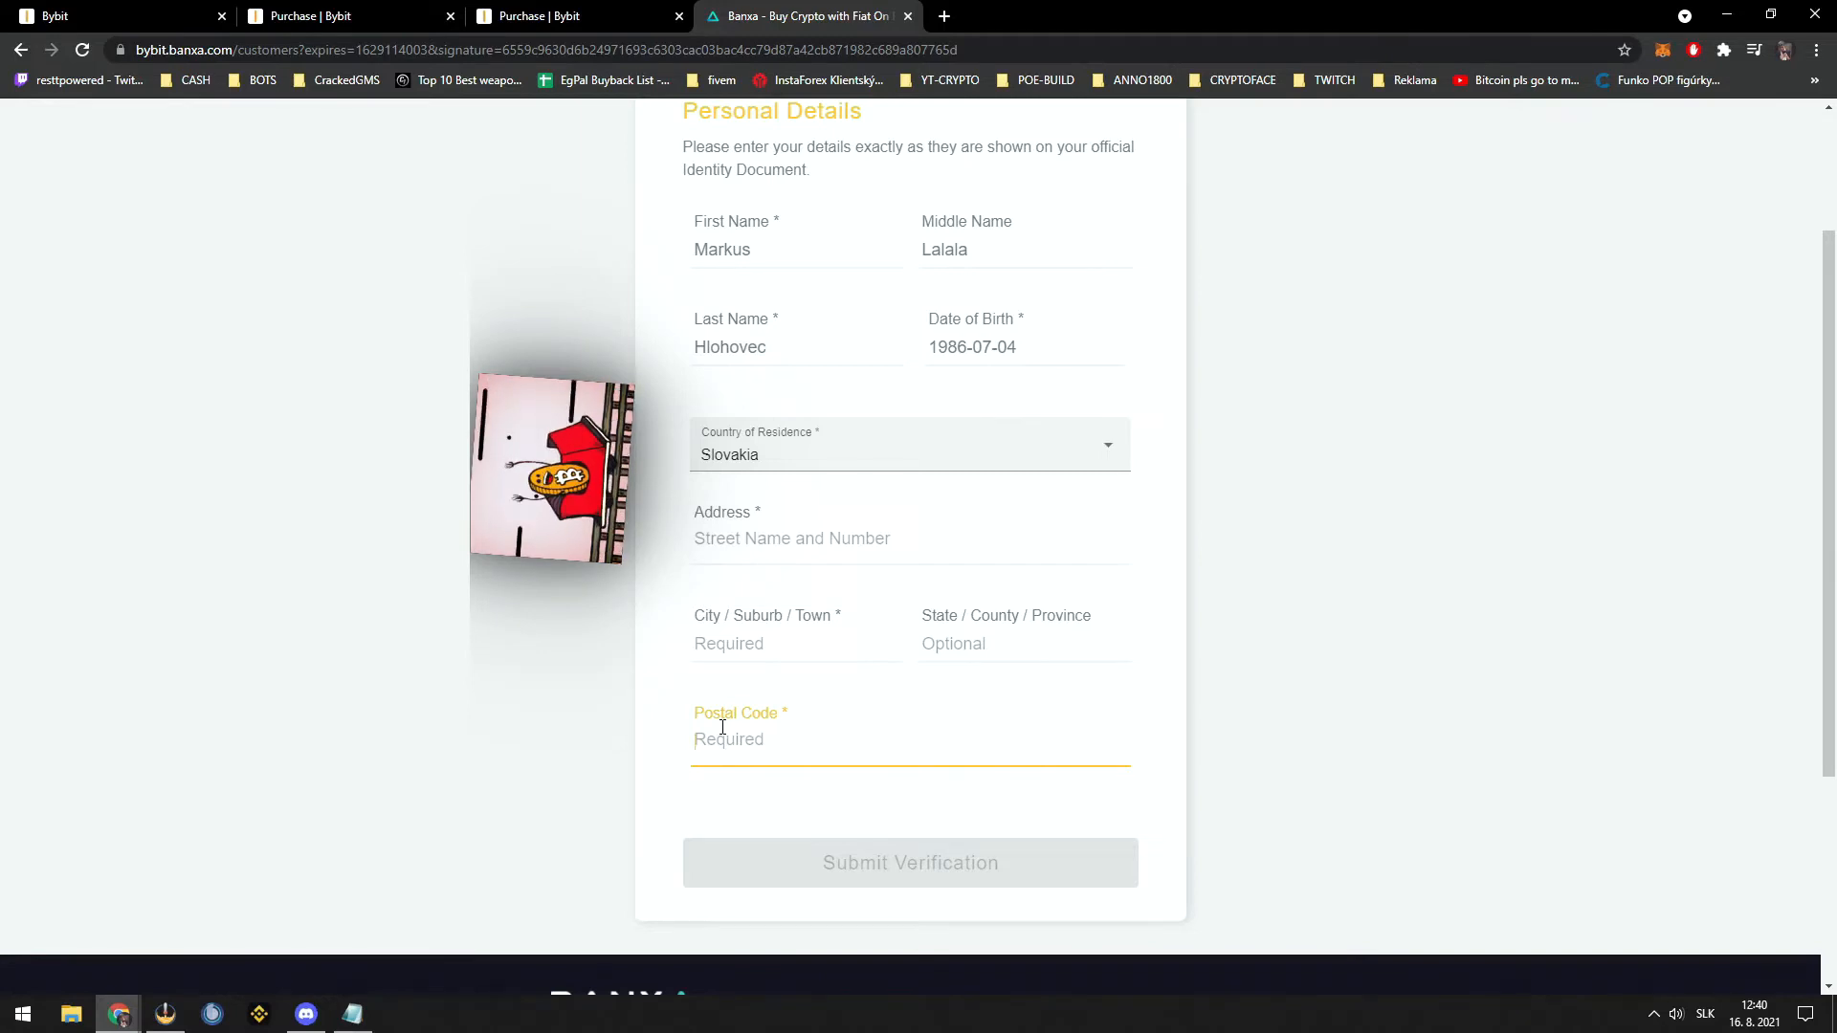
click(734, 556)
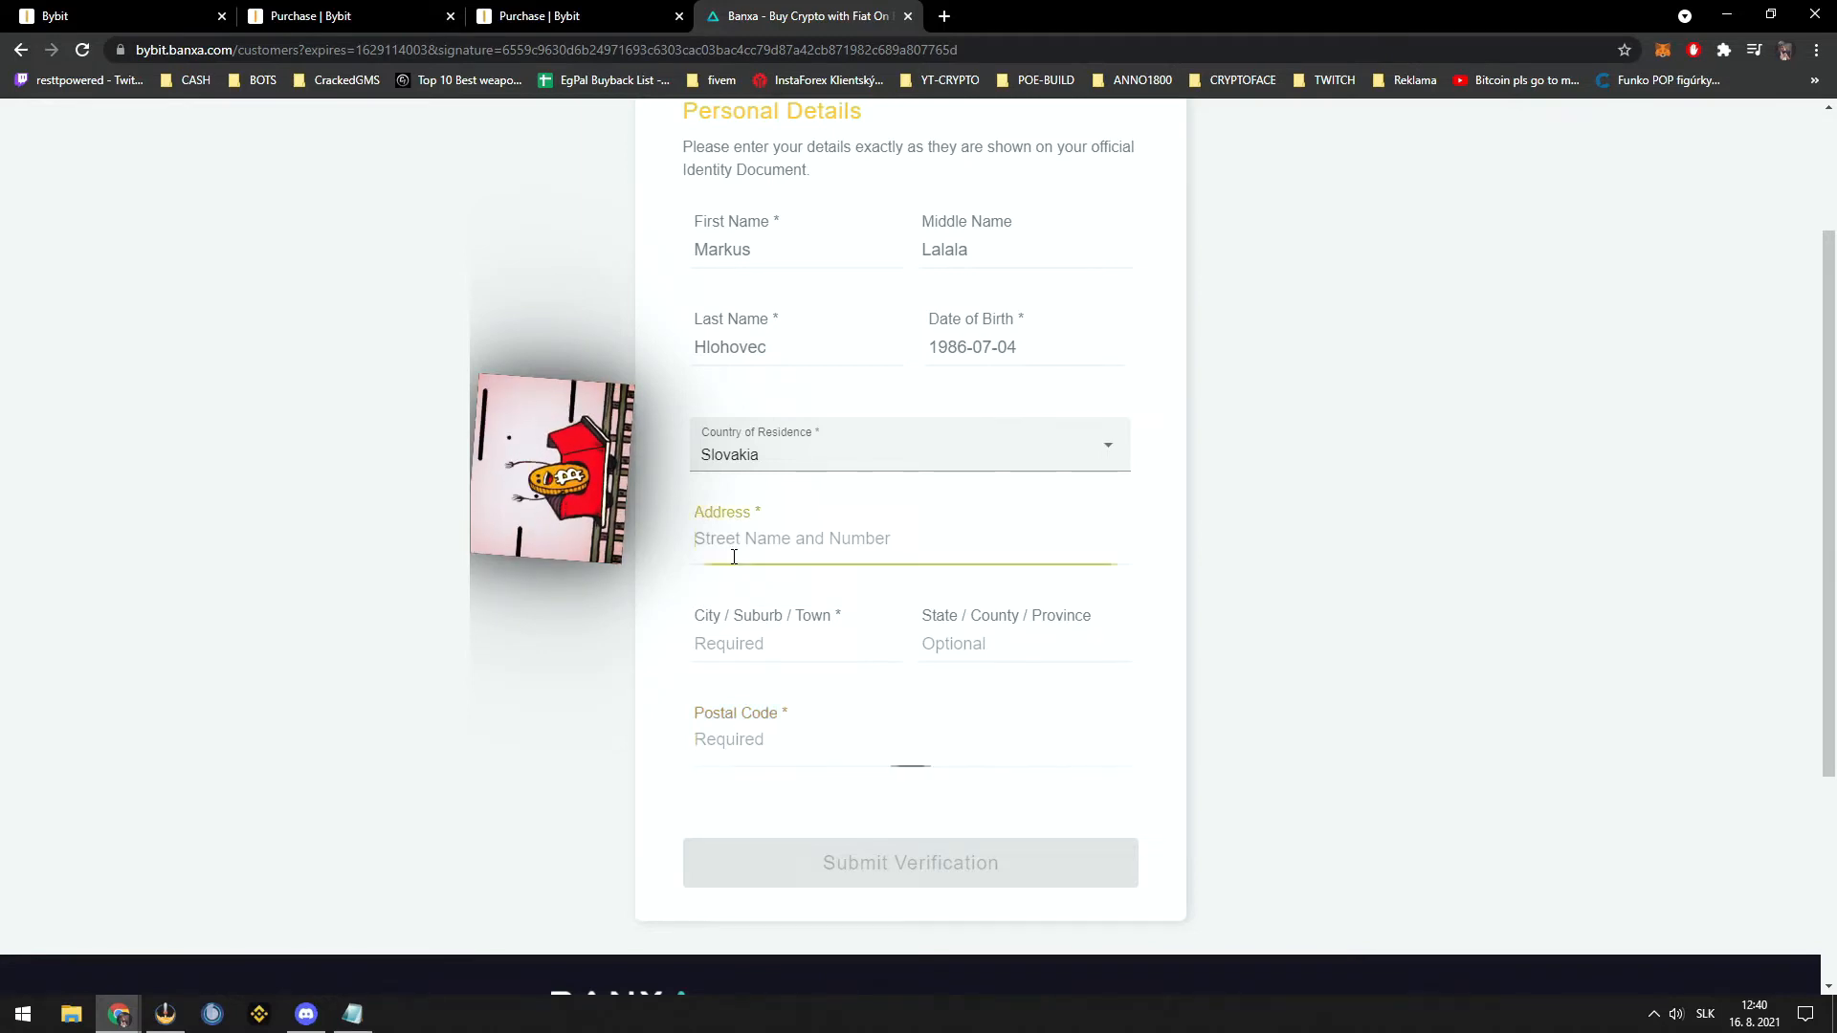
click(760, 650)
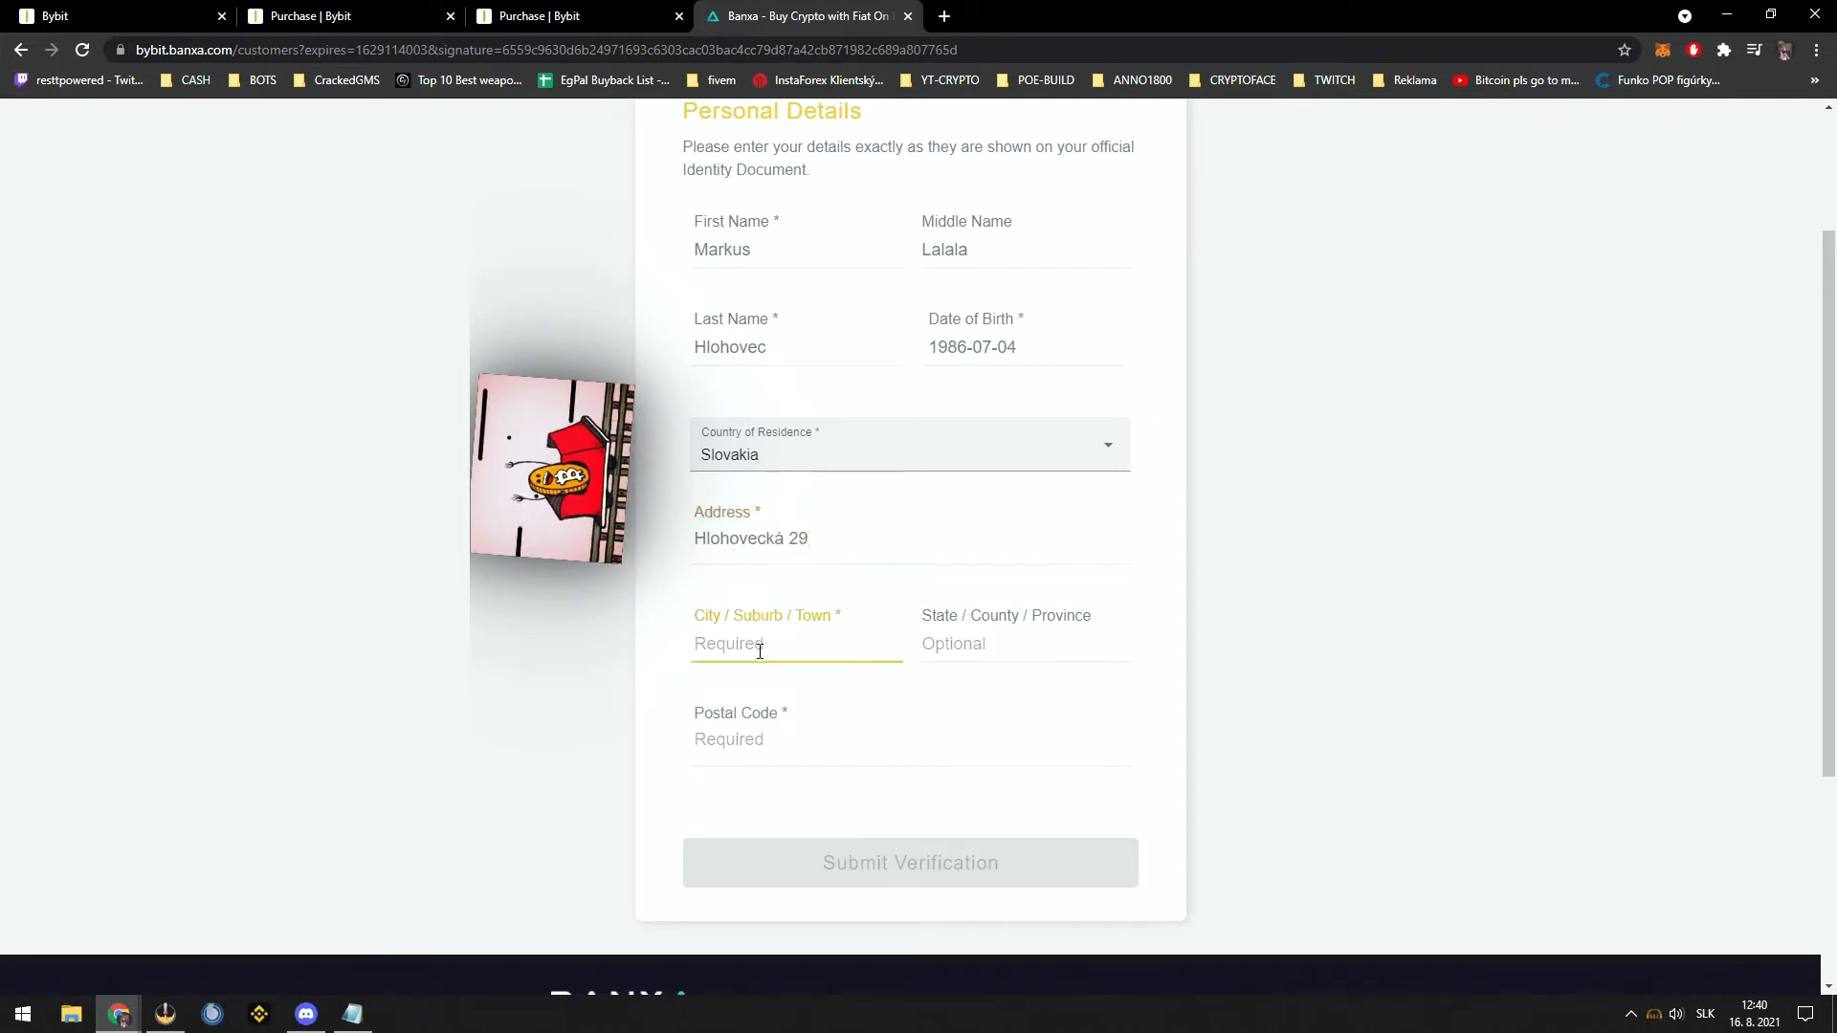
text(Bratislava)
click(1016, 643)
text(Slovakia)
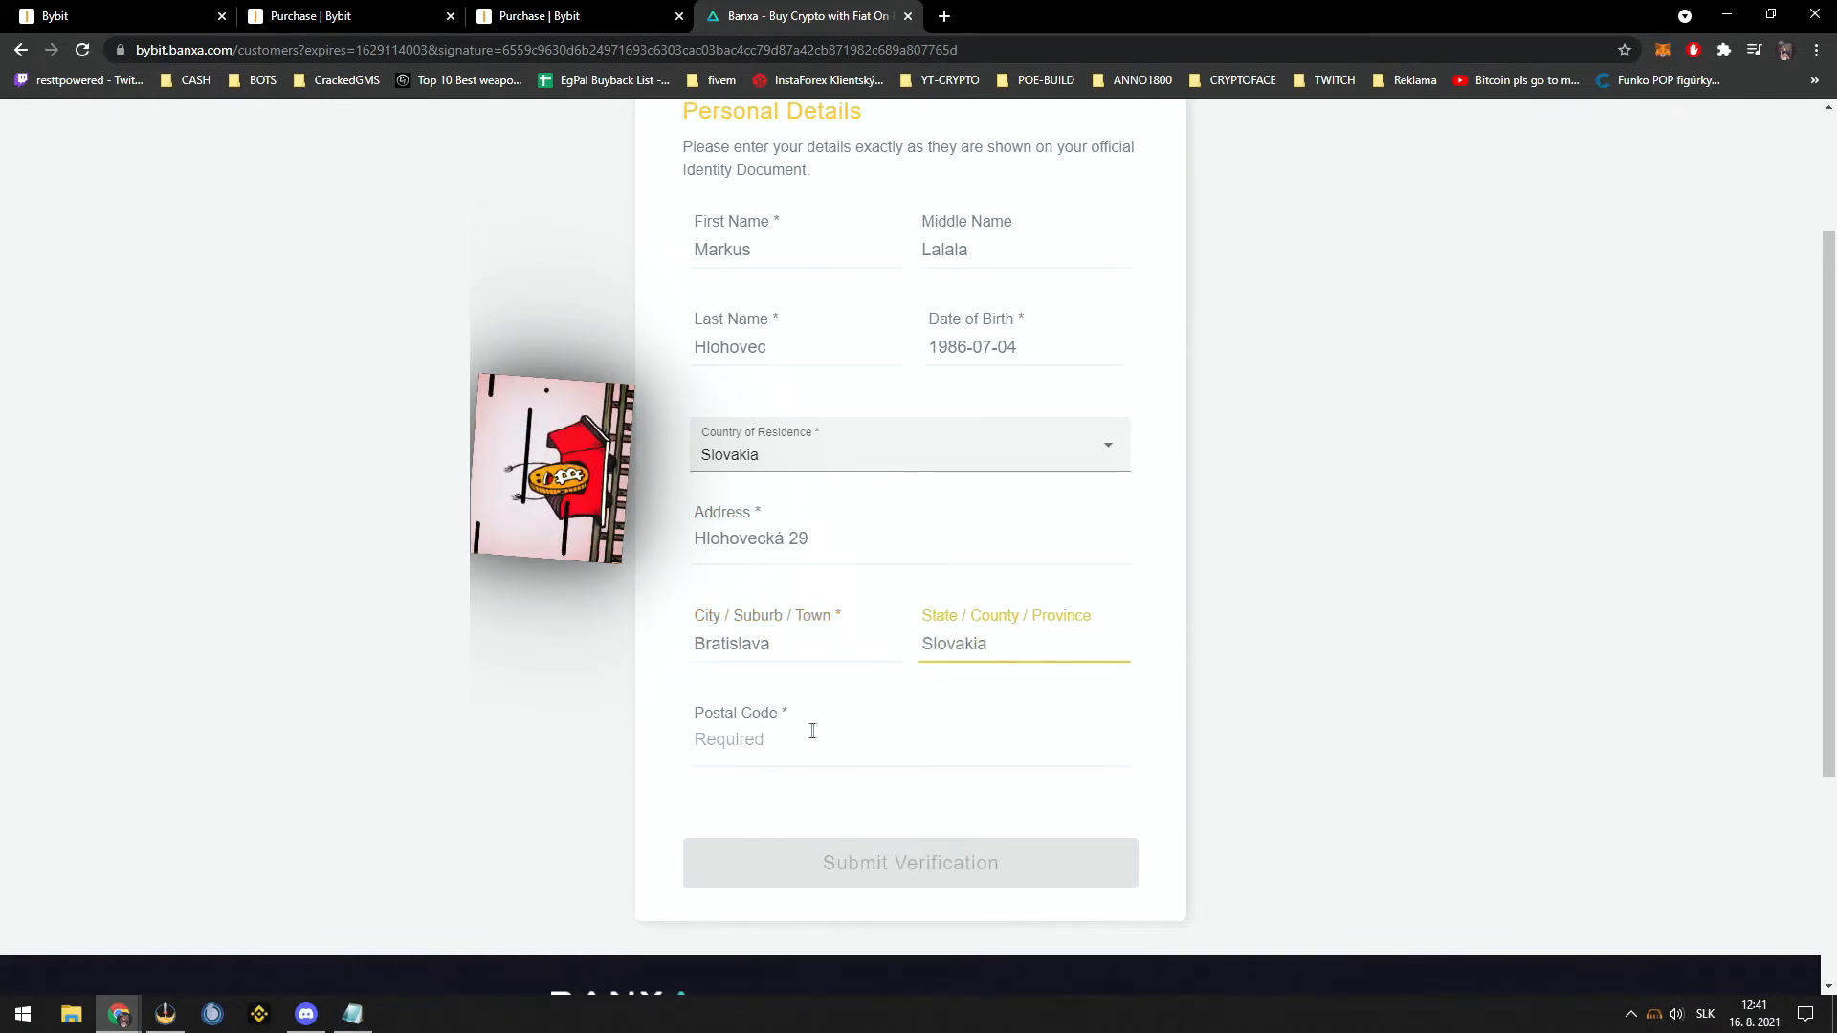
click(812, 730)
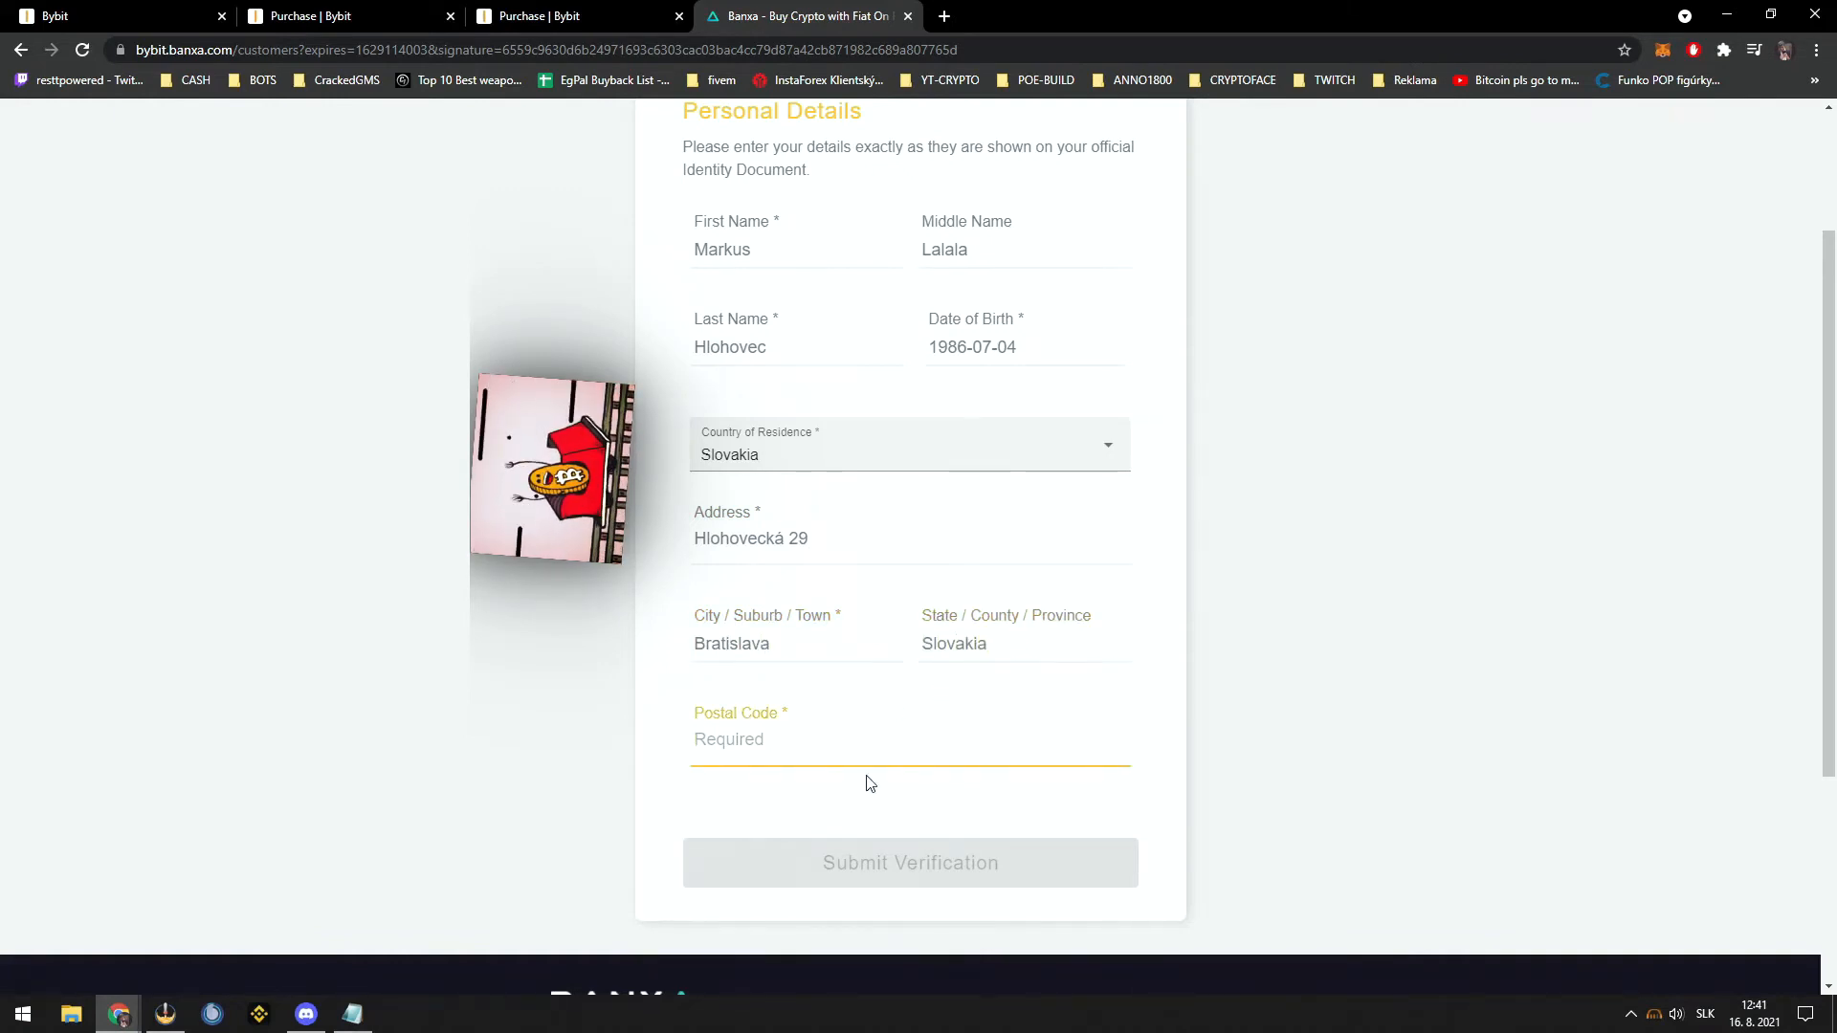
text(00001)
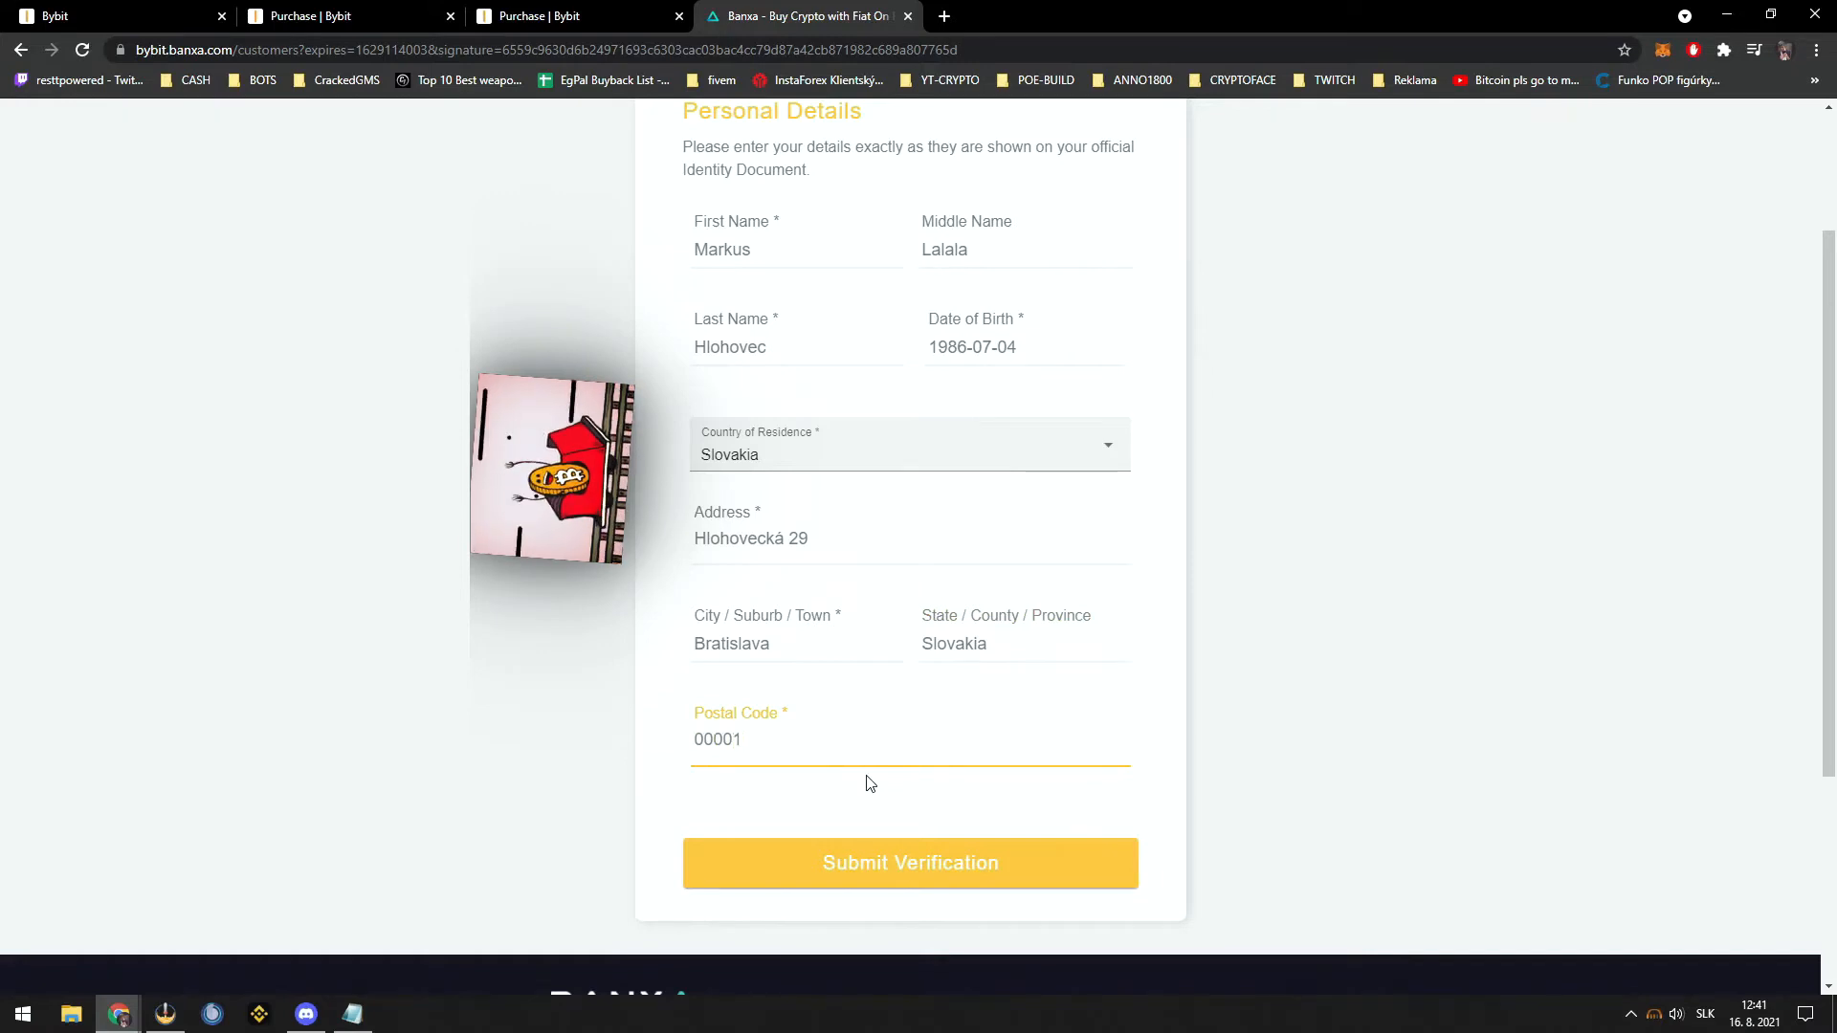
click(613, 683)
scroll(727, 687, up, 2)
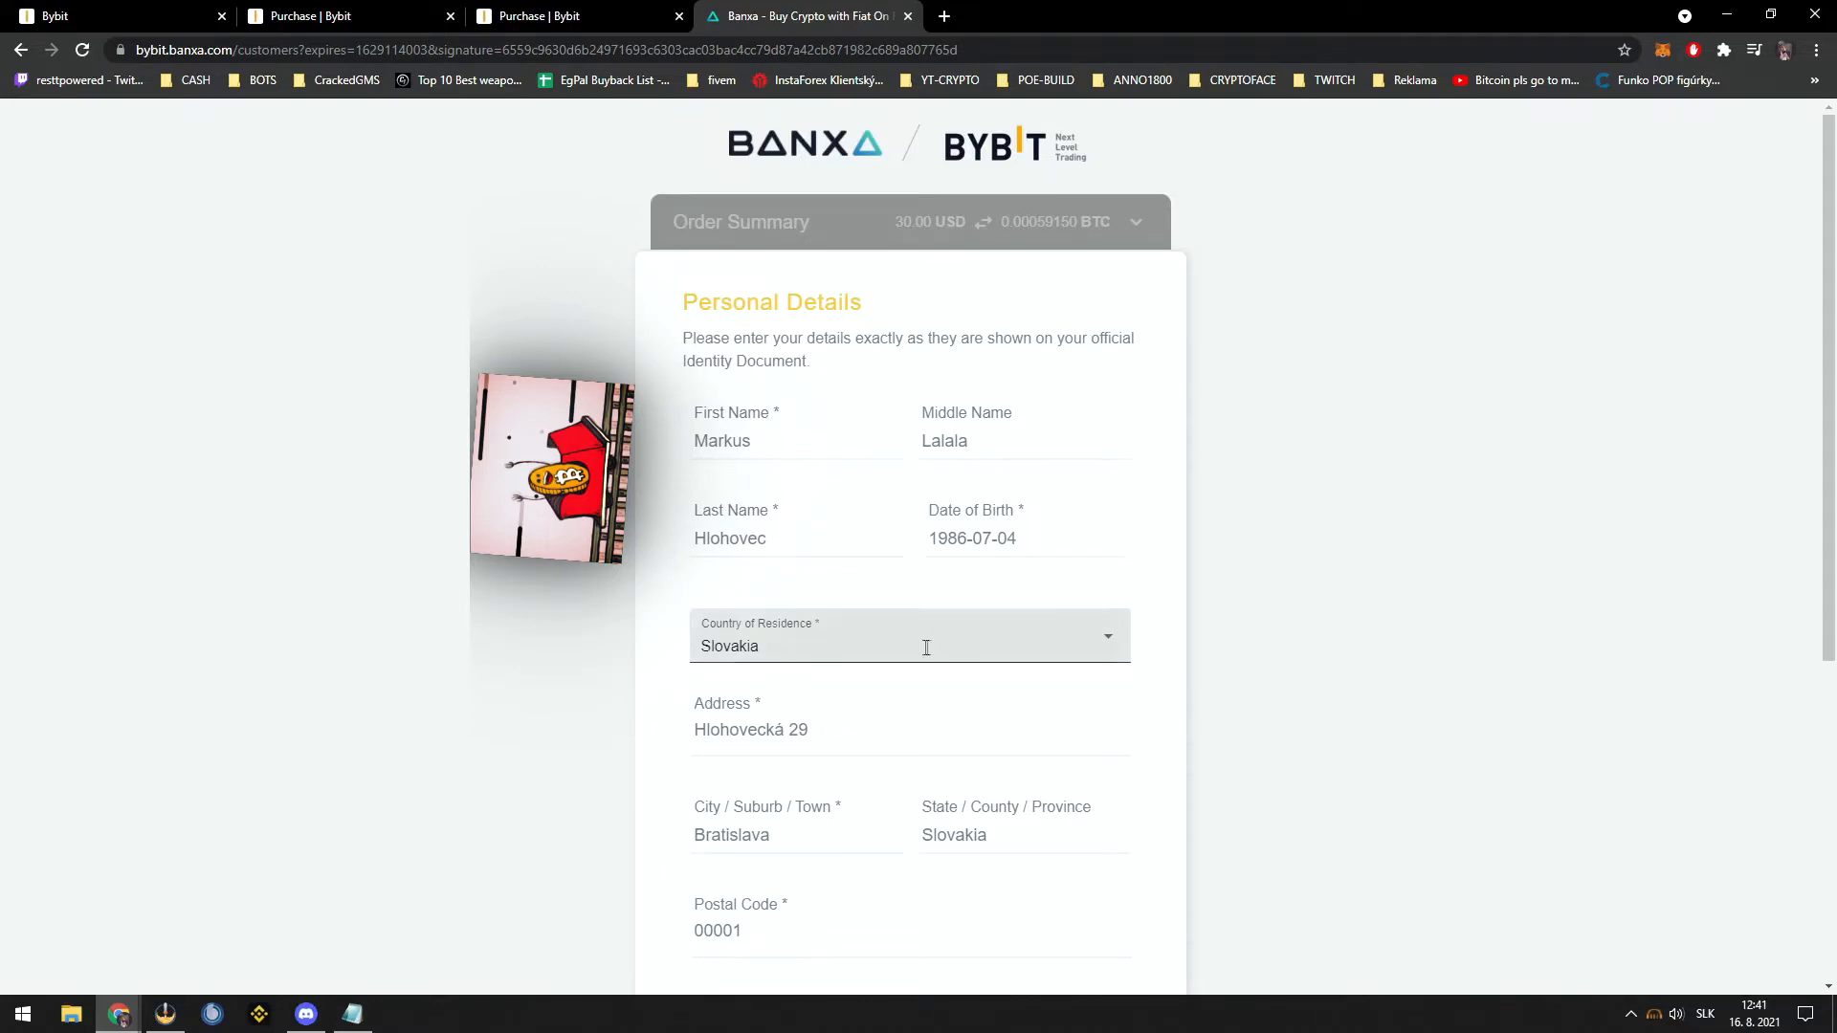
scroll(825, 513, down, 1)
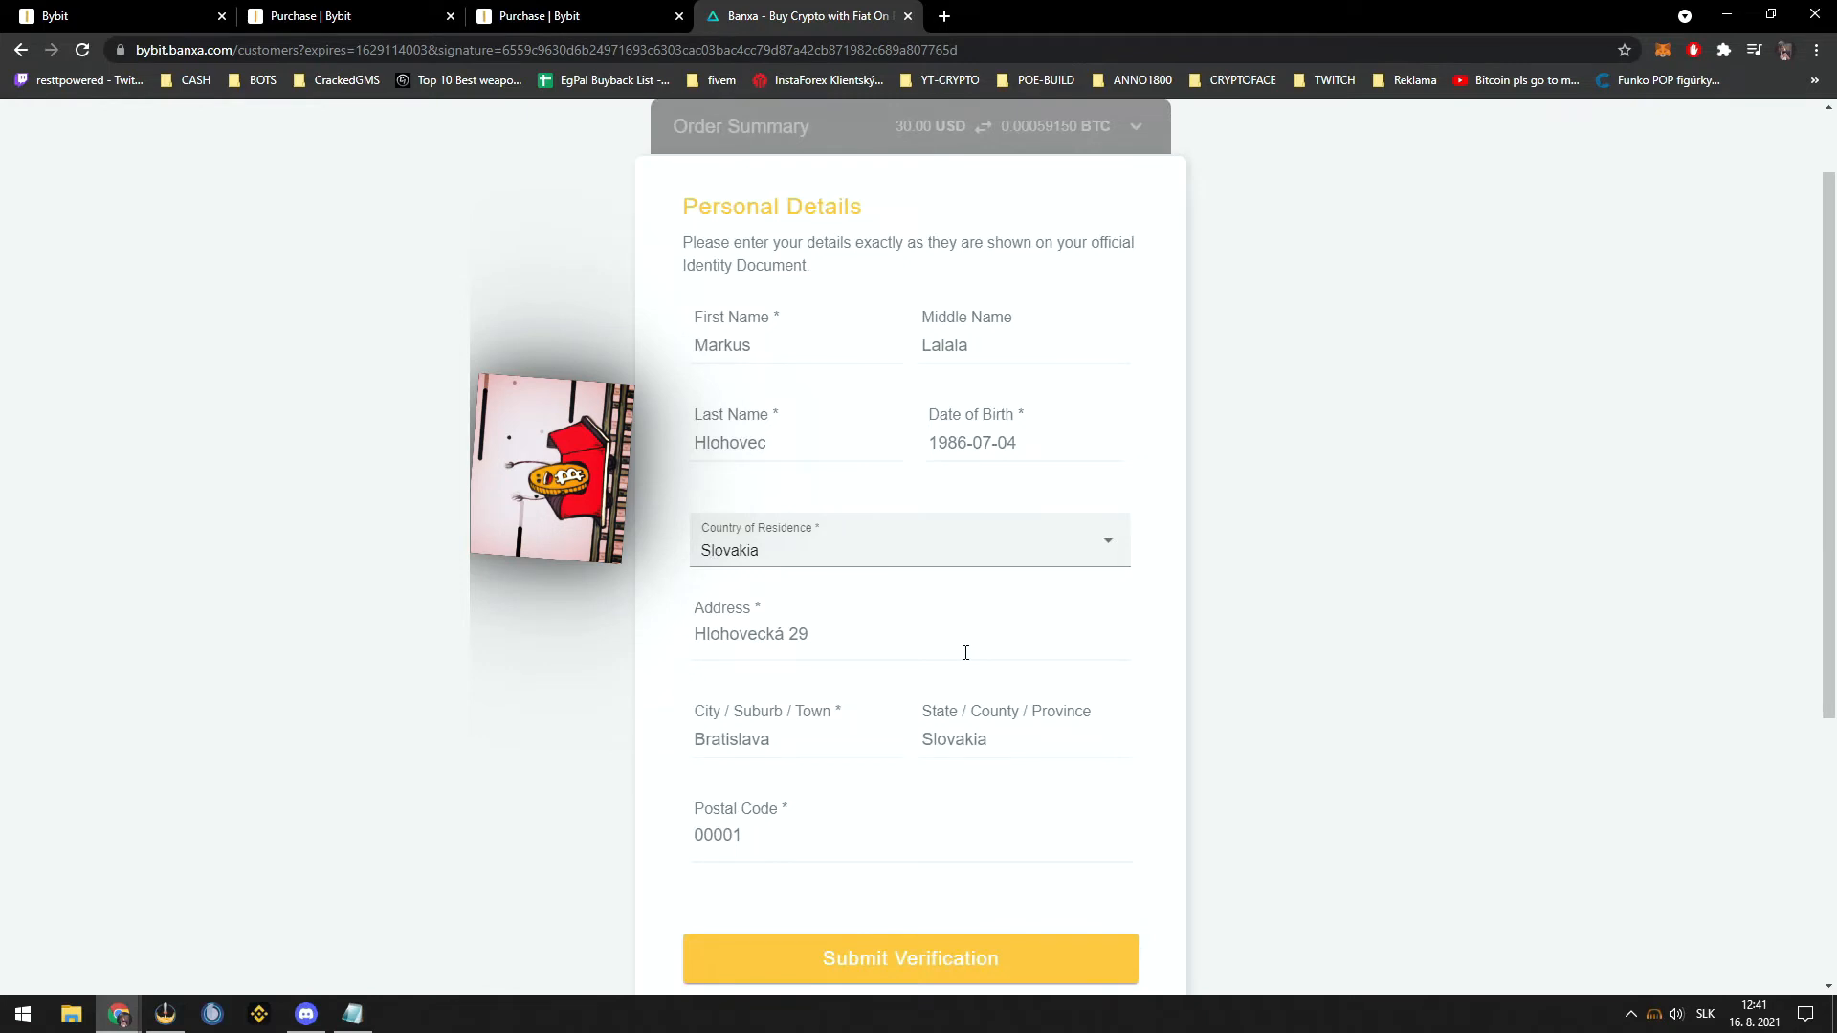
scroll(1129, 692, down, 1)
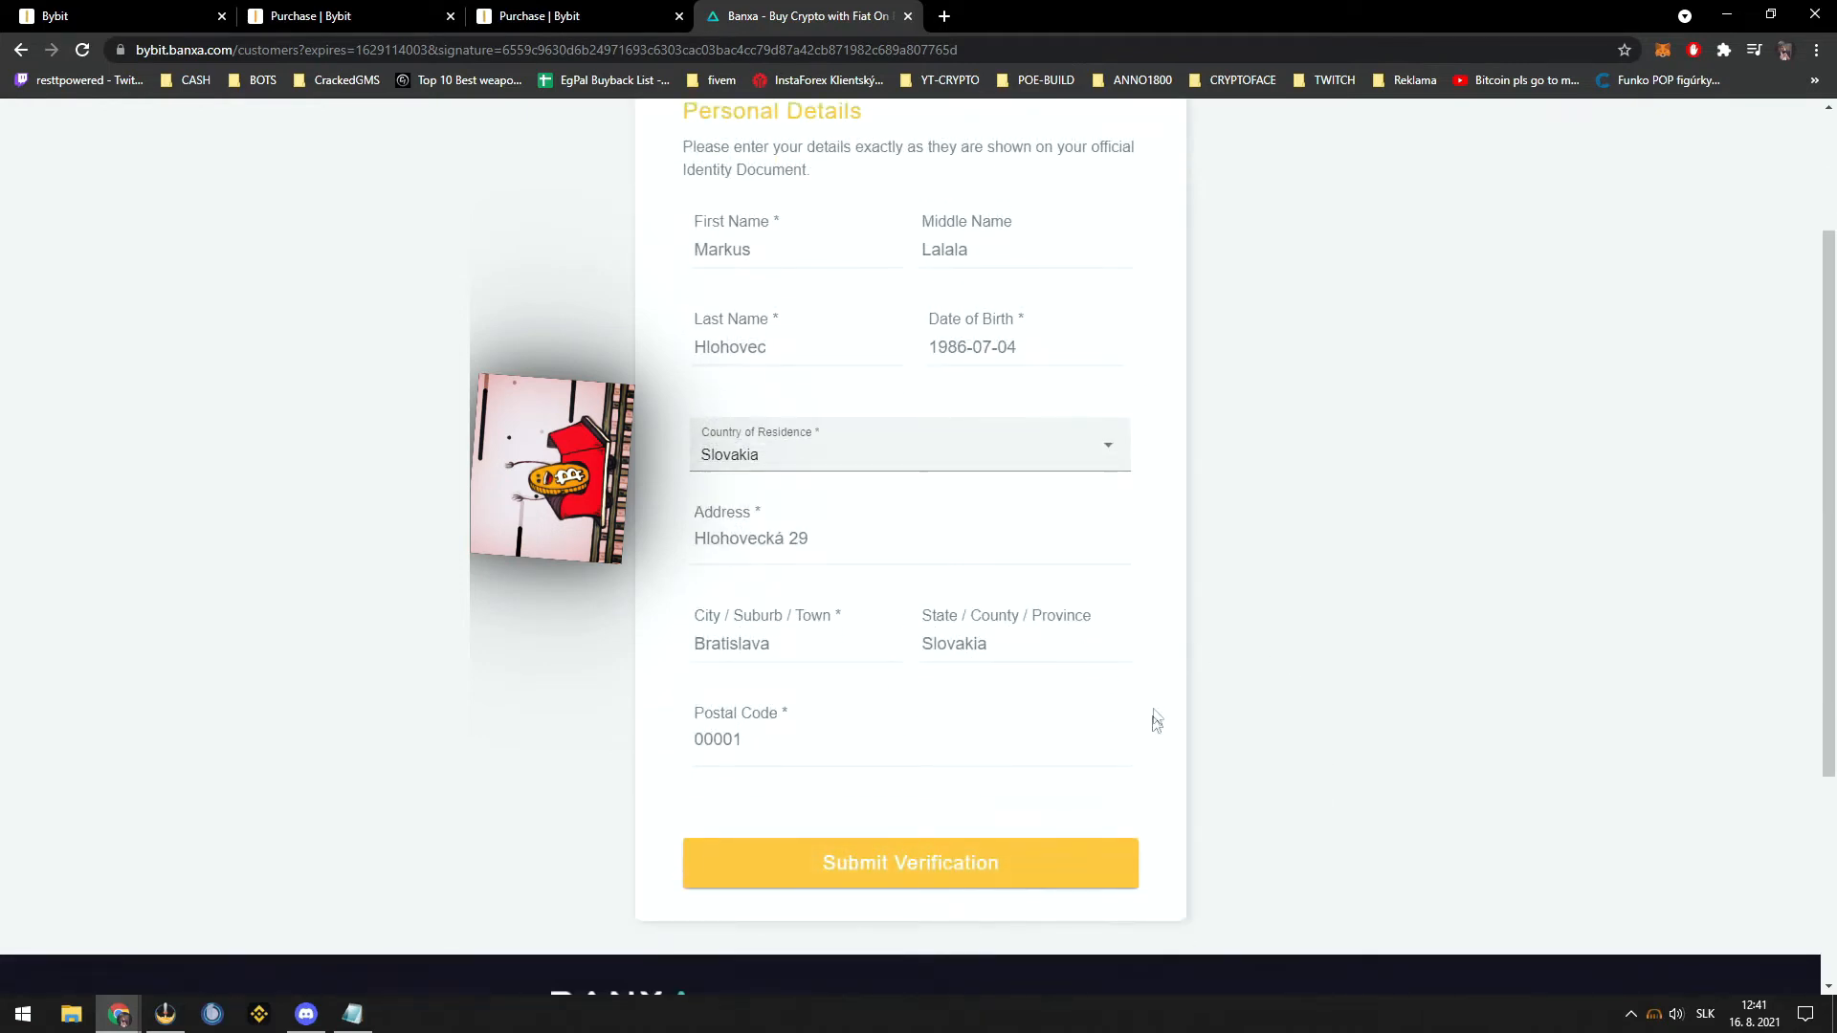
Submit the personal details, then choose Slovakia as issuing country and ID Card as document type.
click(897, 878)
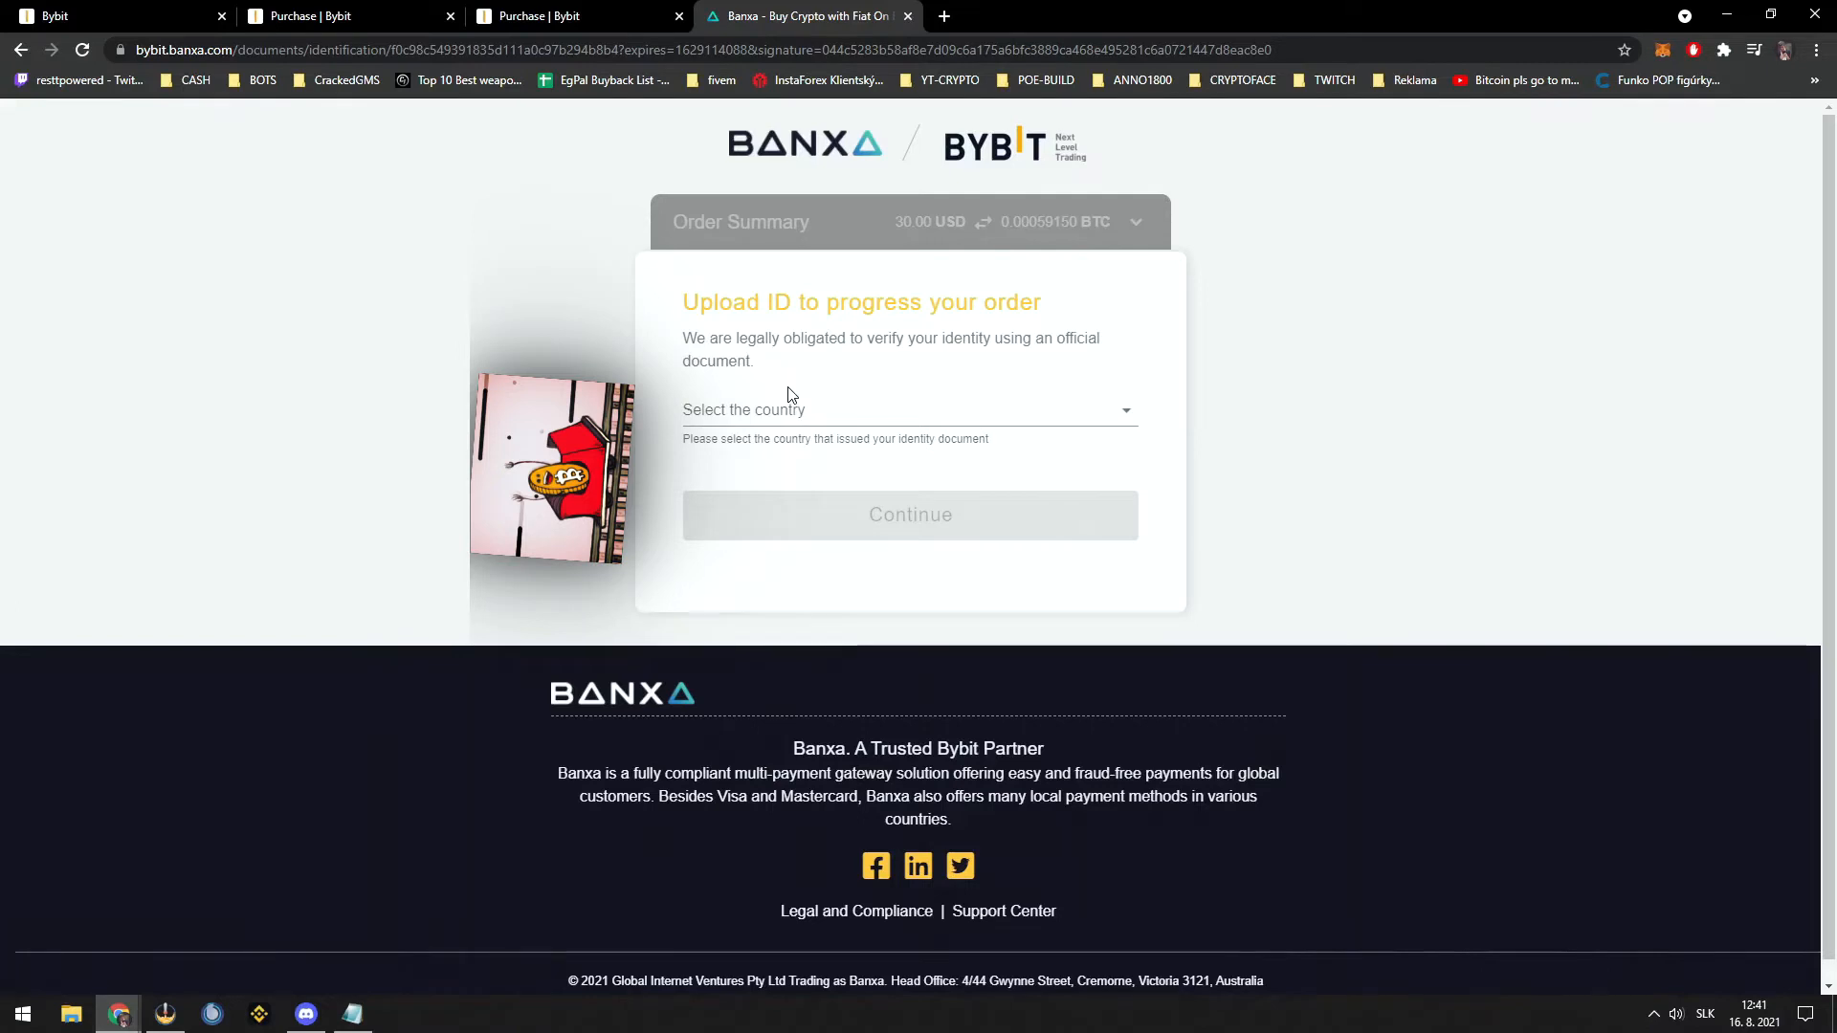
click(733, 414)
text(Slovakia)
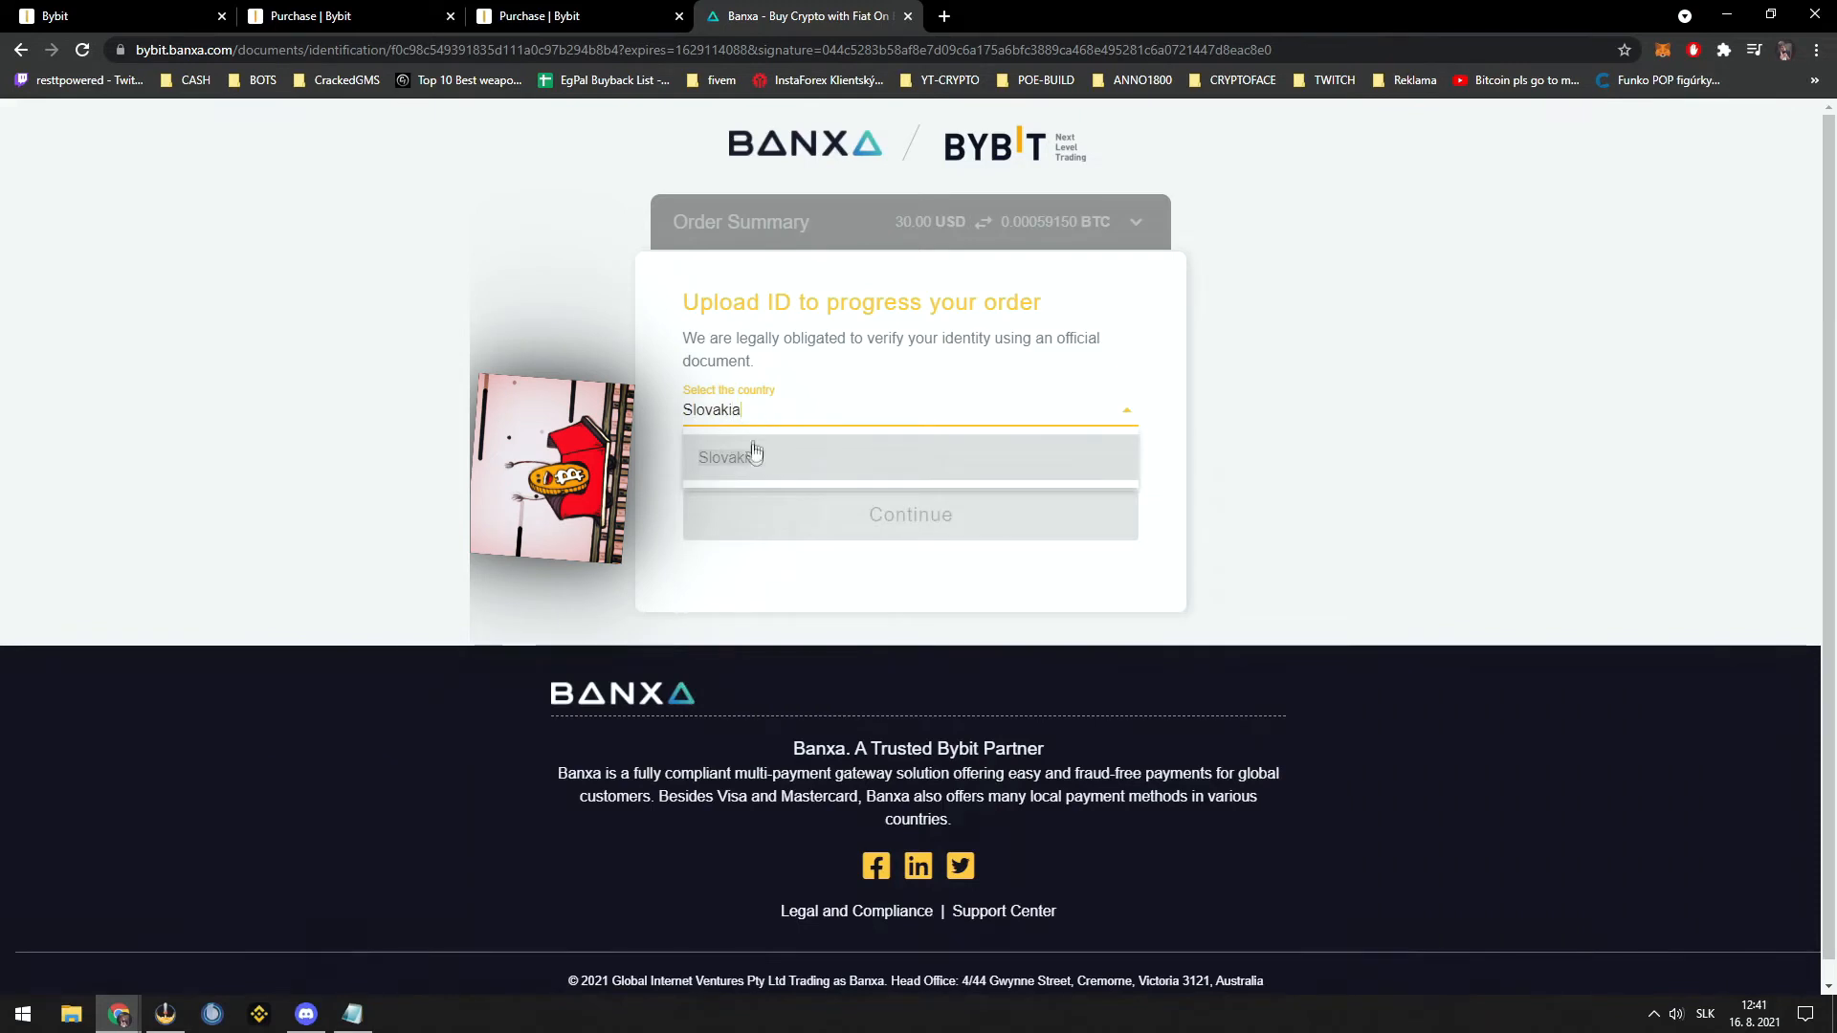
click(869, 457)
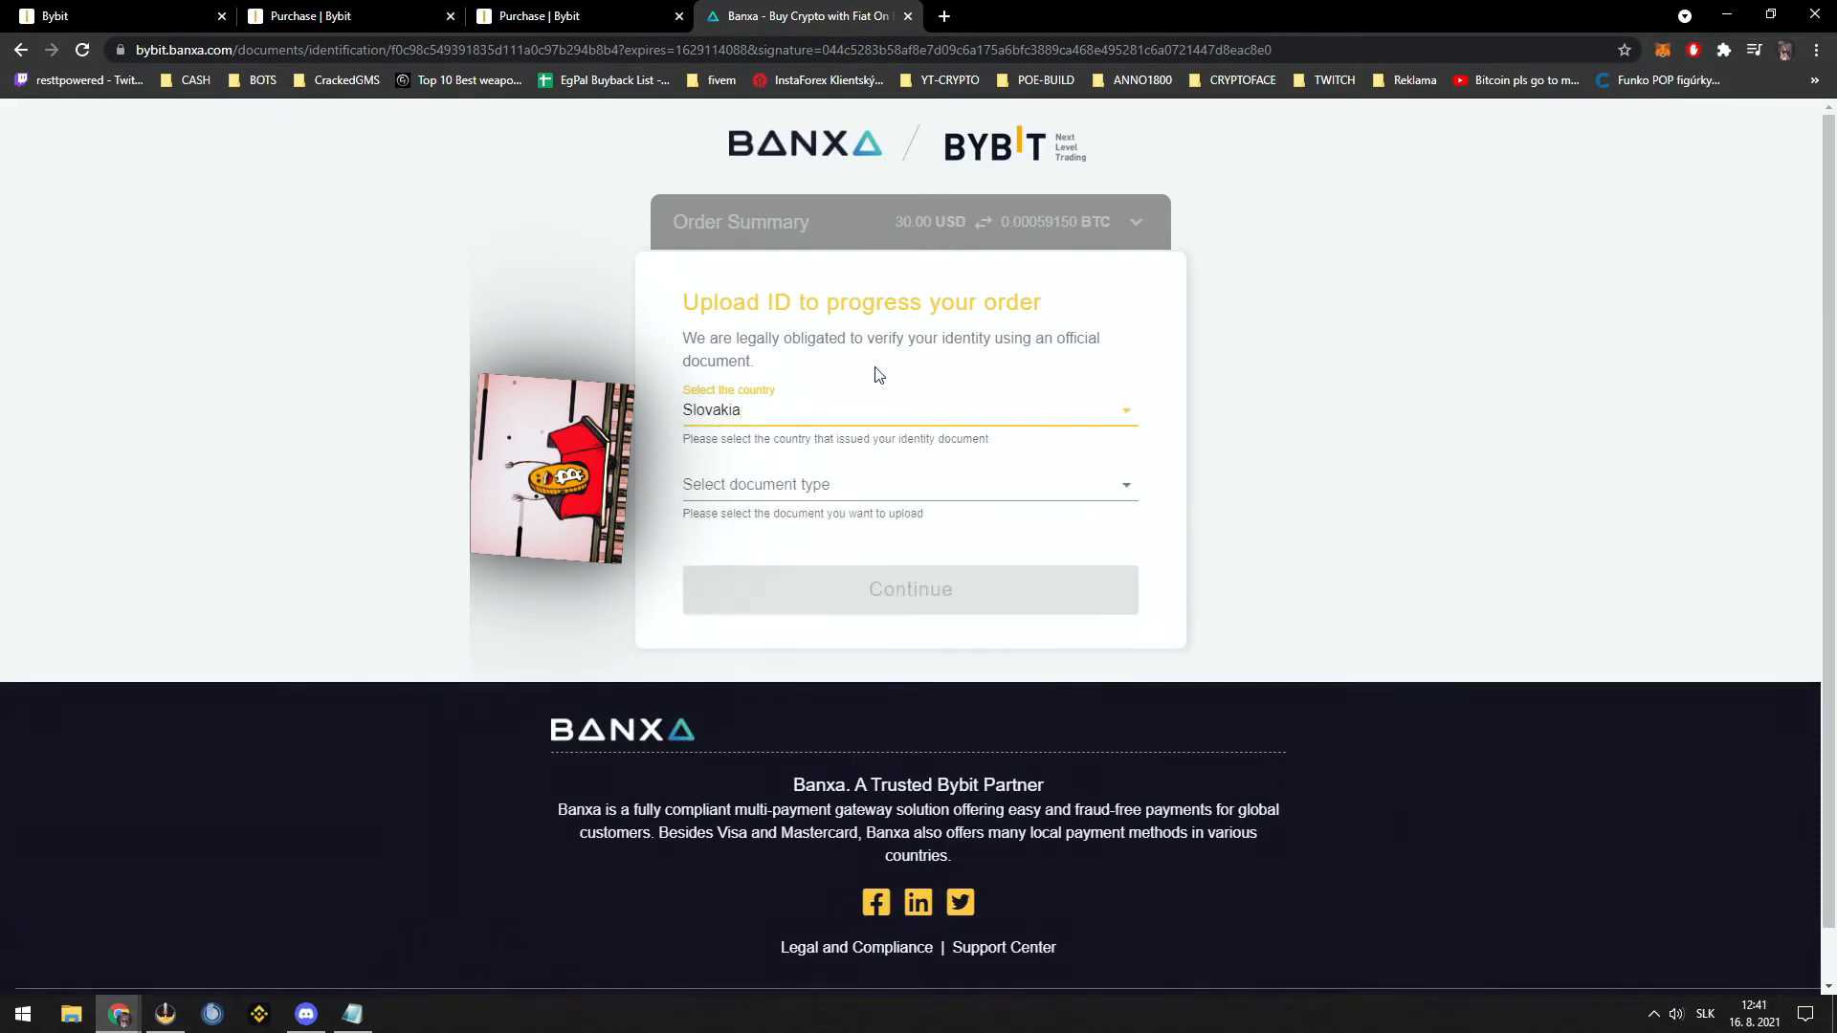
click(755, 491)
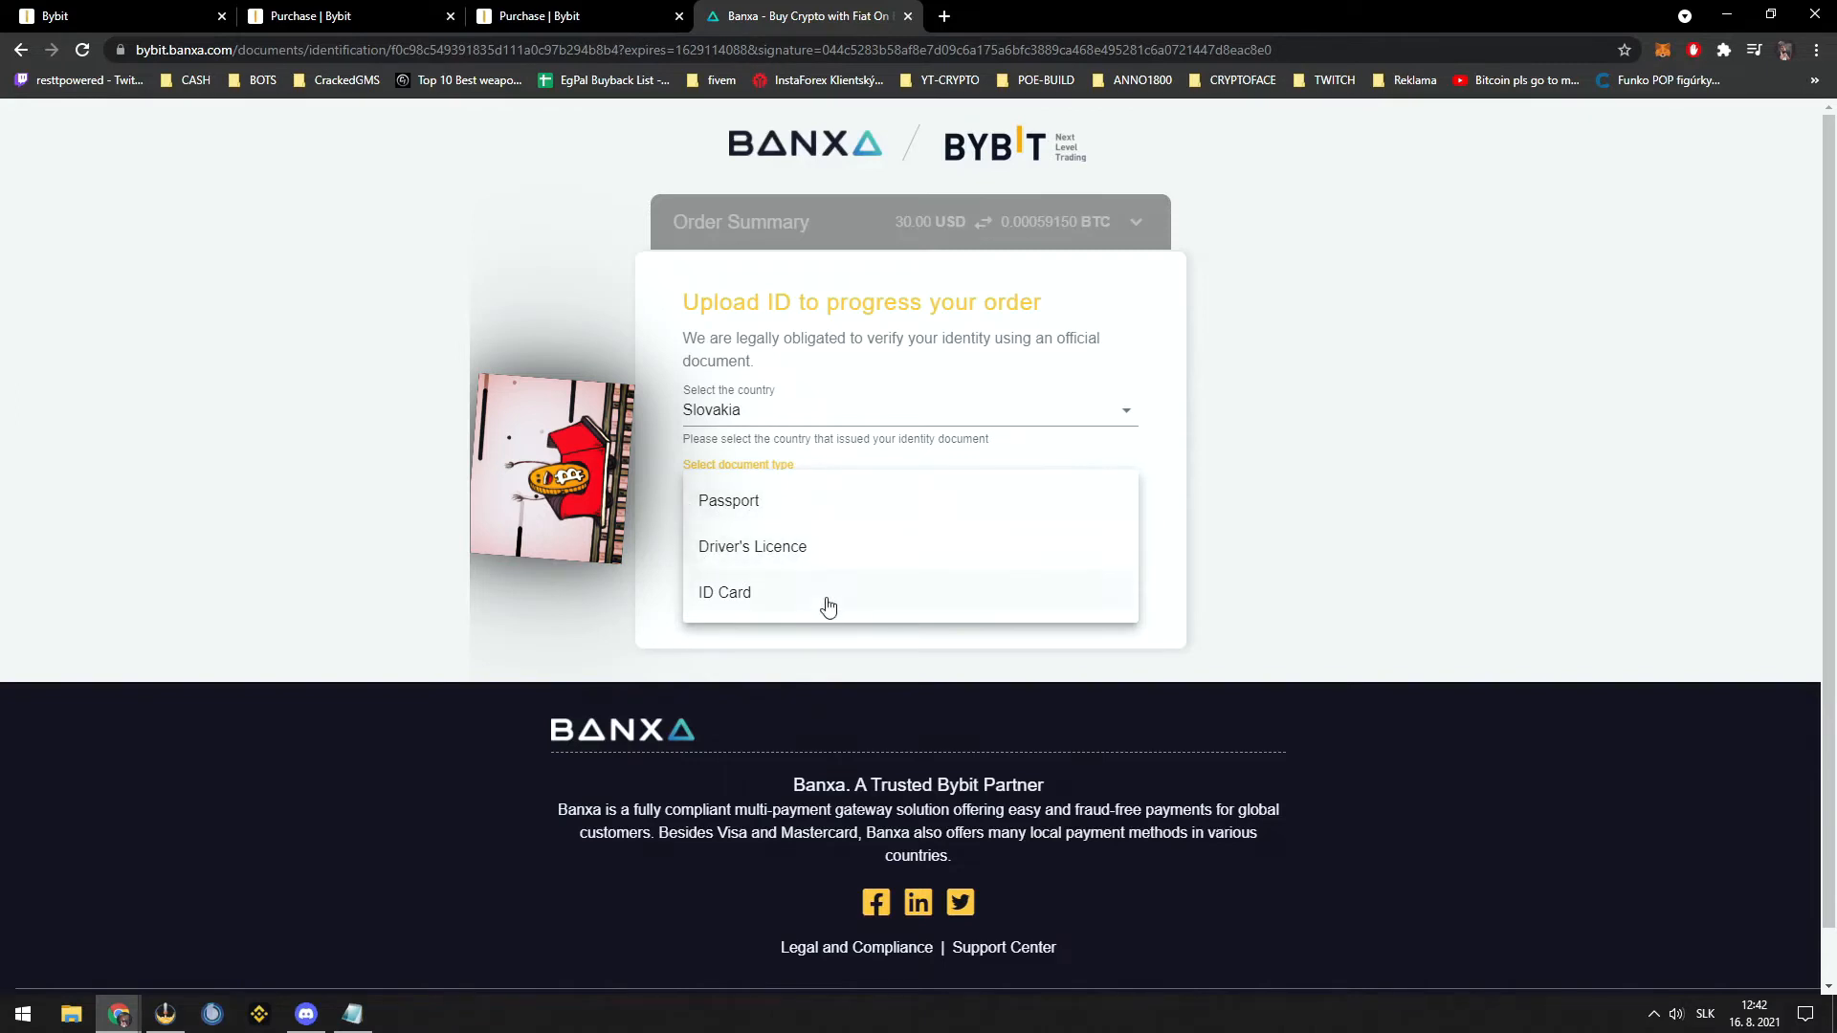
click(742, 598)
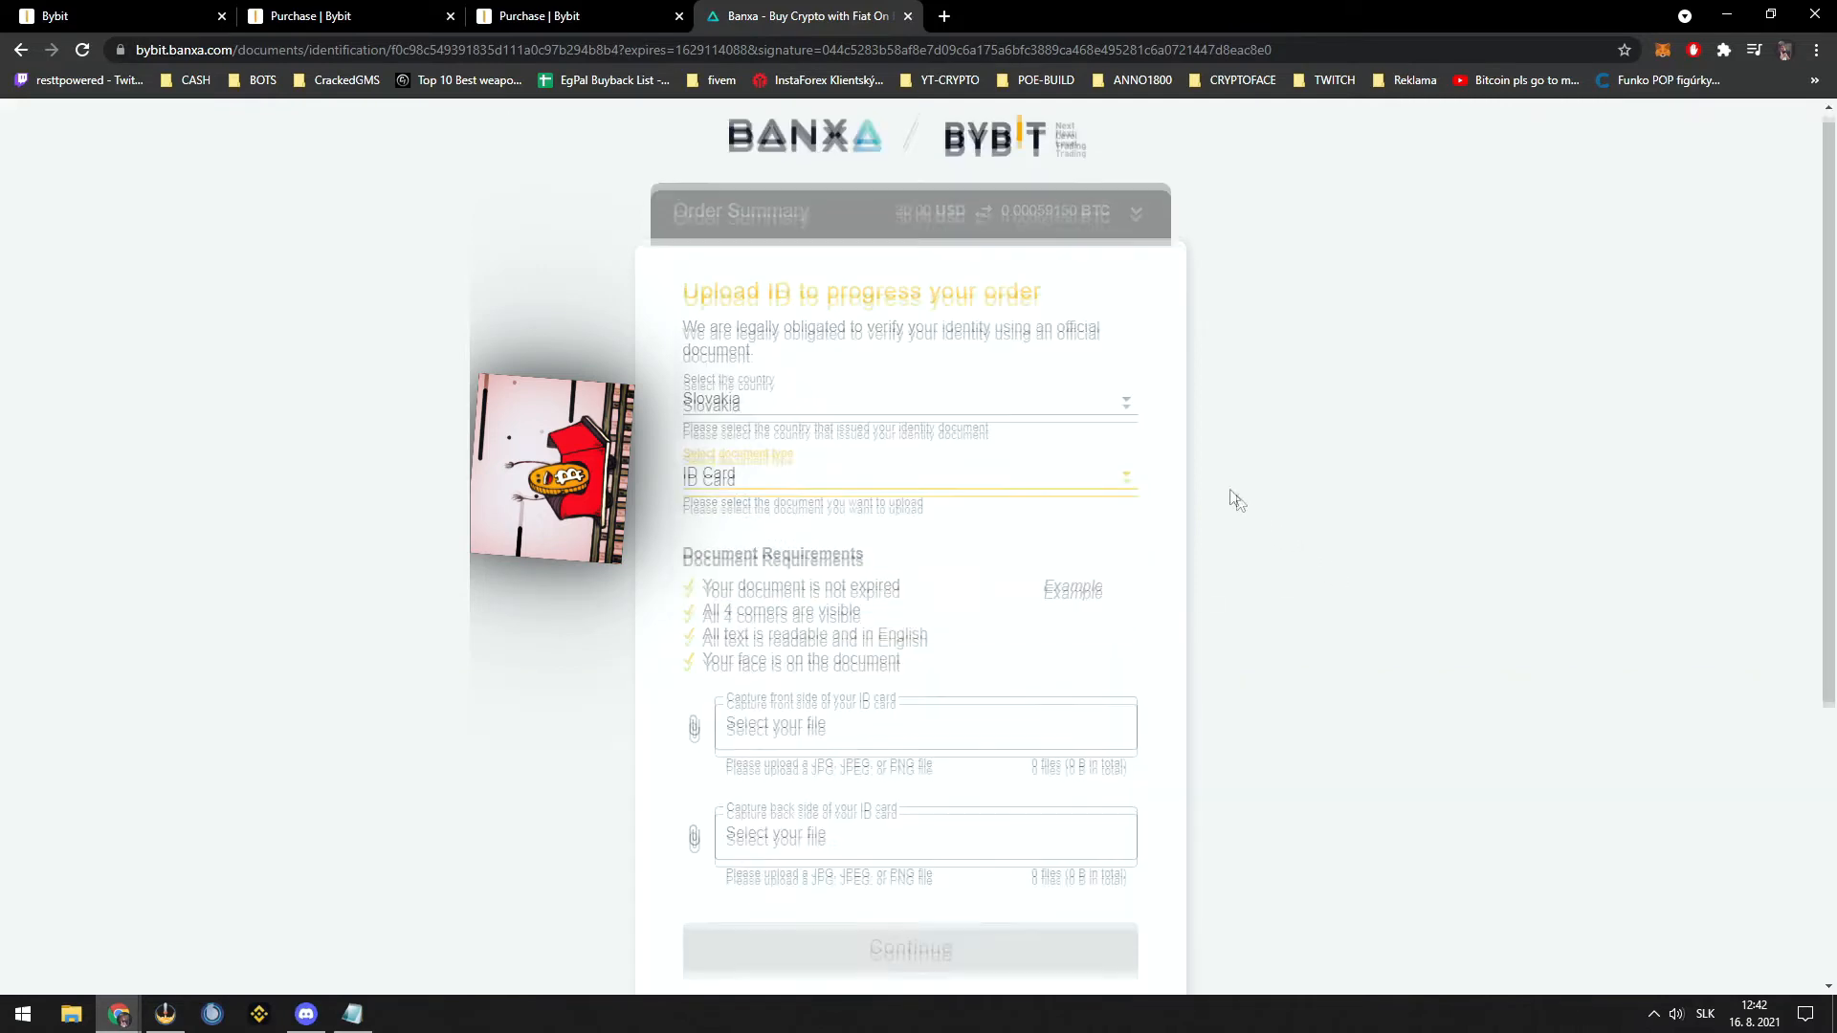
scroll(1190, 479, down, 3)
scroll(1190, 478, up, 1)
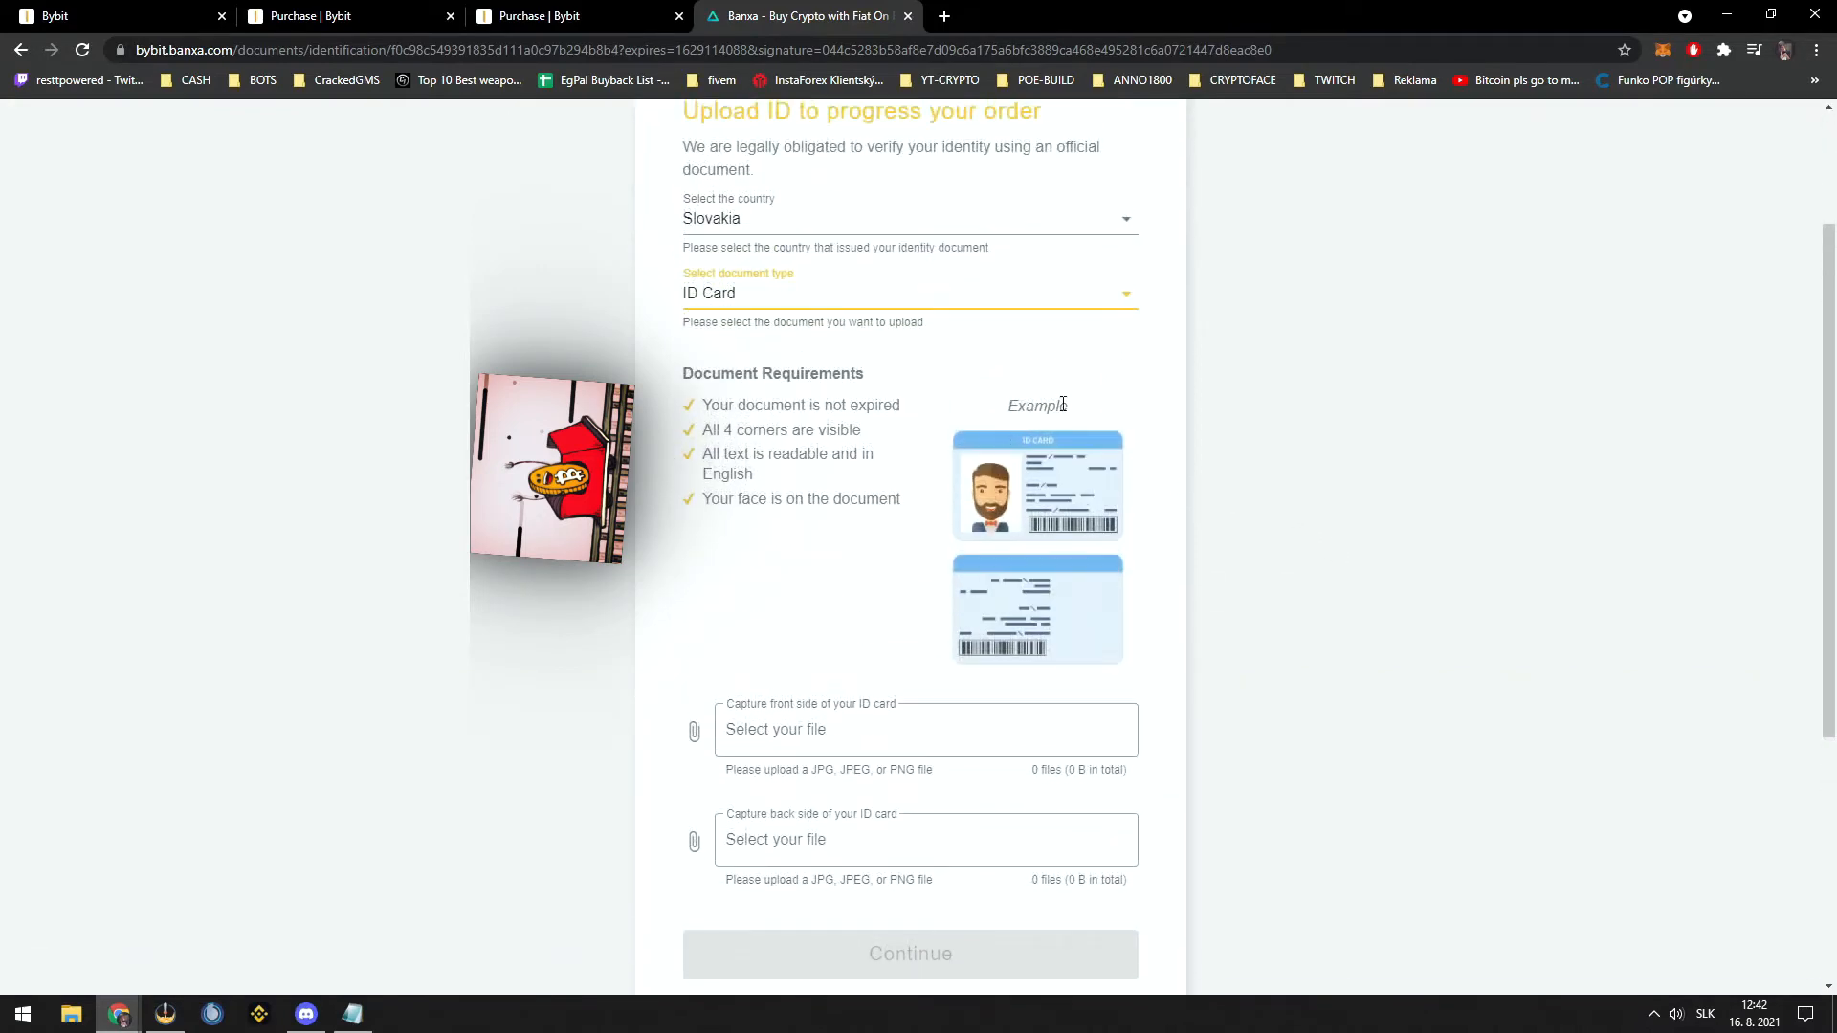
scroll(1004, 507, down, 2)
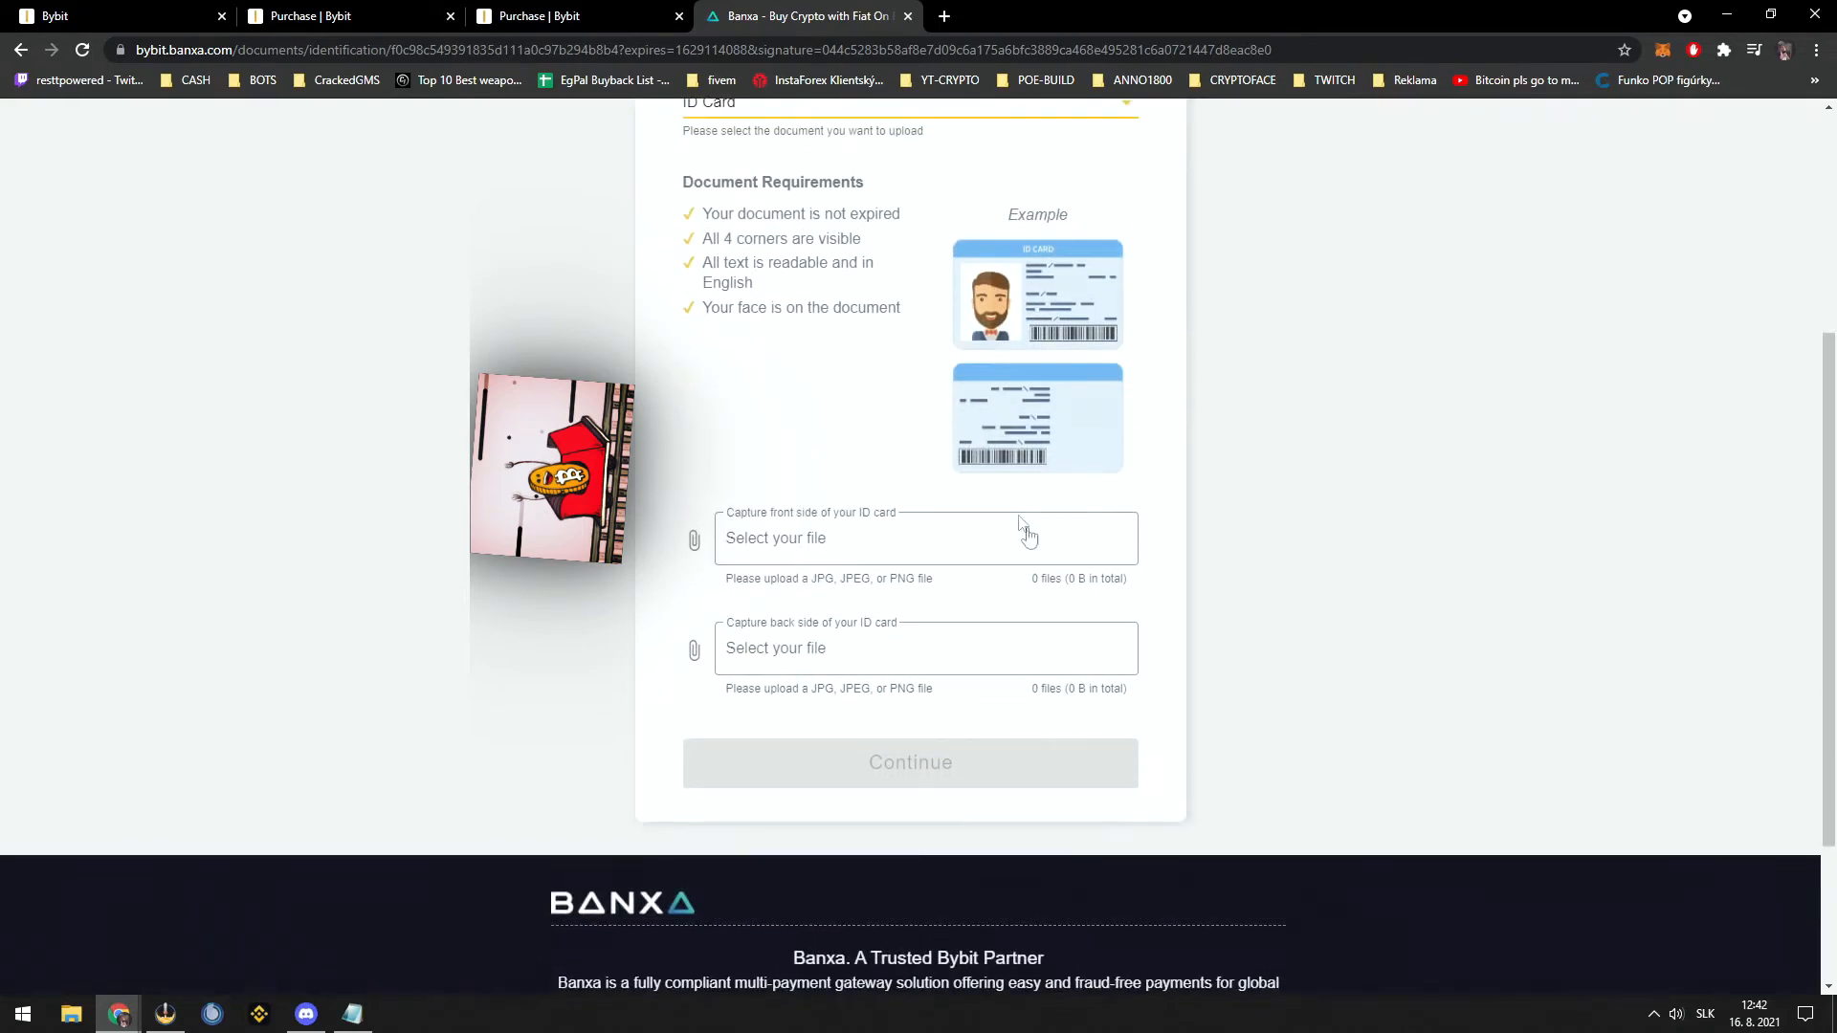
Attach the front (1.1 MB) and back (861.0 kB) ID card images from the Desktop and continue.
double_click(1000, 218)
click(1001, 220)
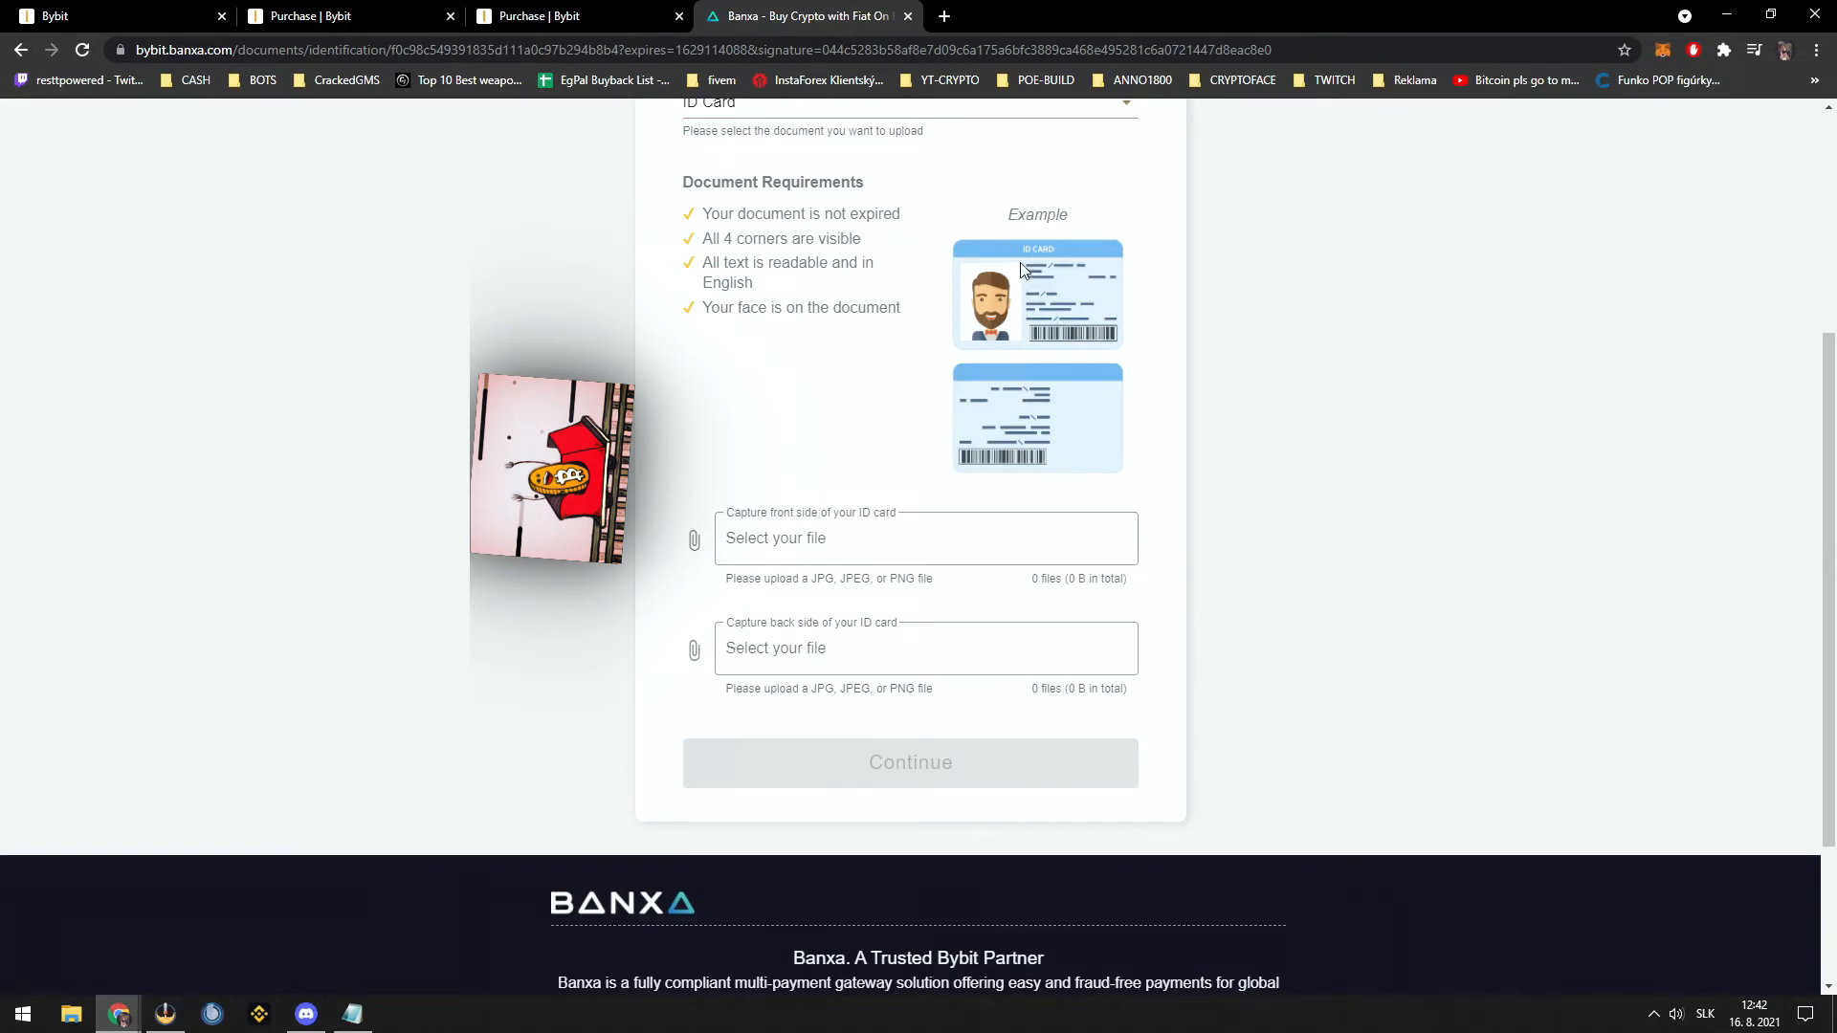
scroll(1072, 305, up, 1)
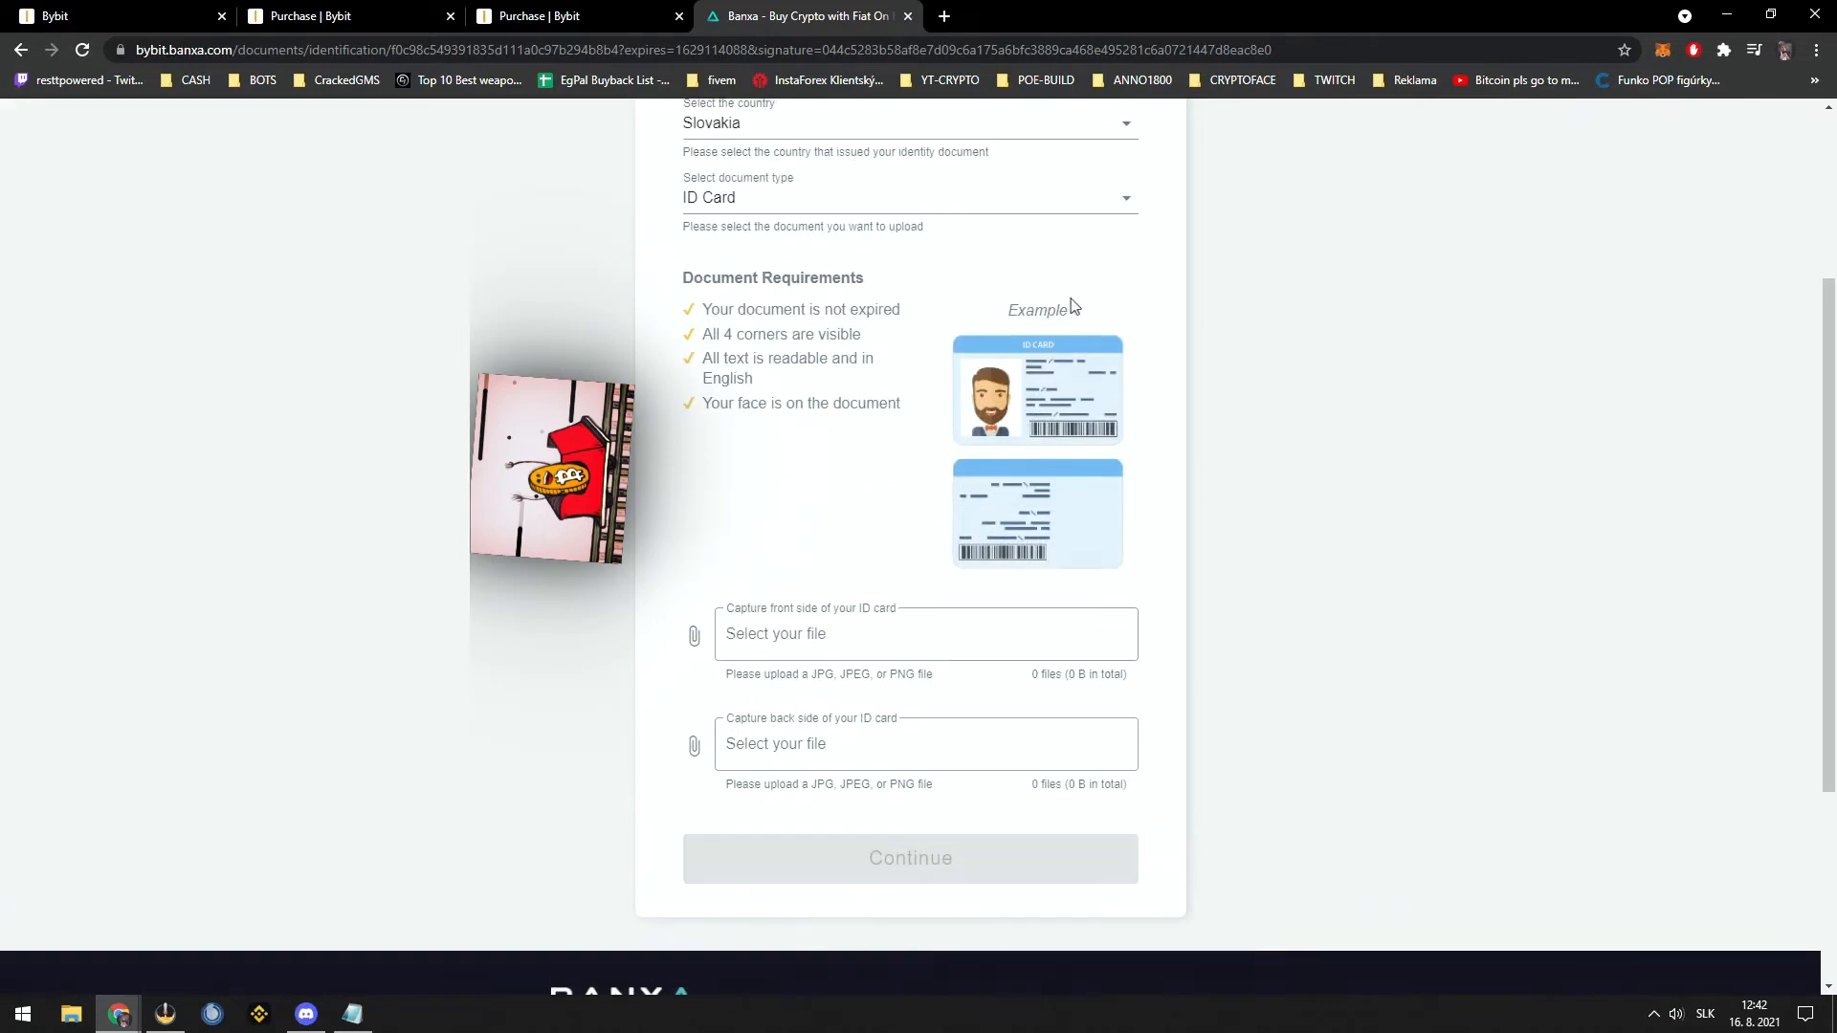
scroll(861, 401, down, 2)
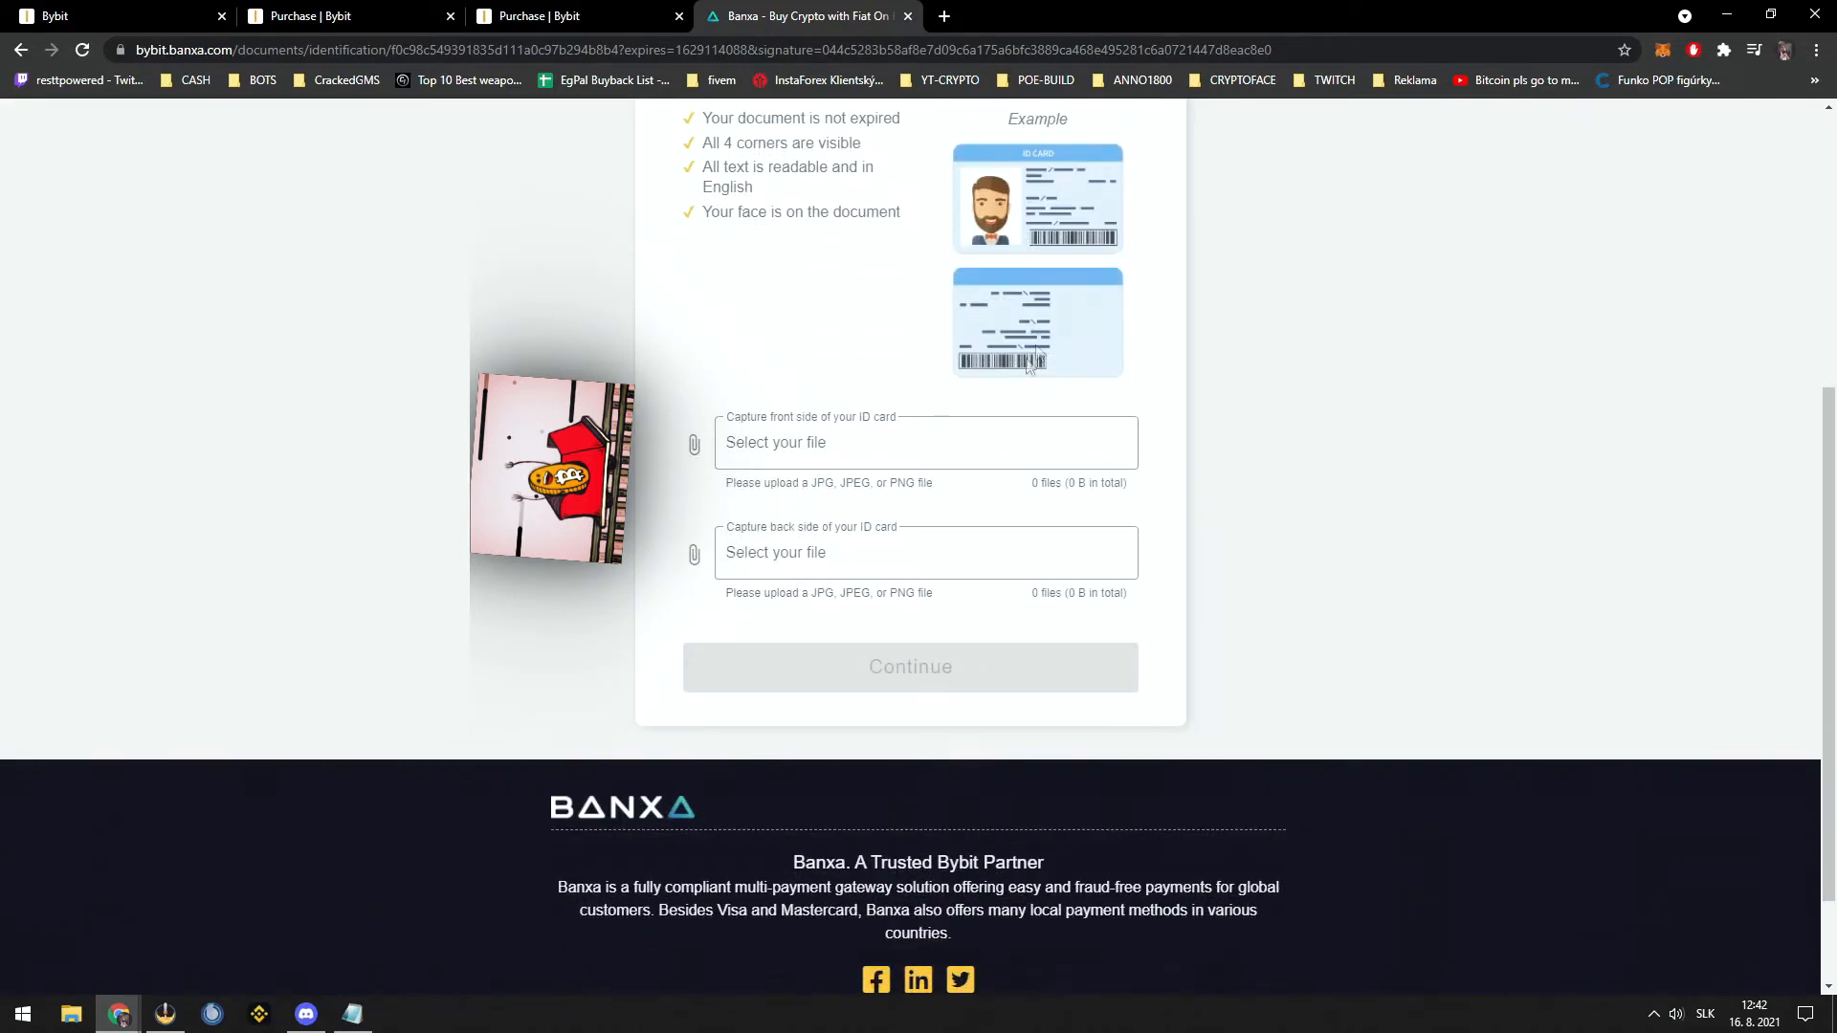
click(808, 445)
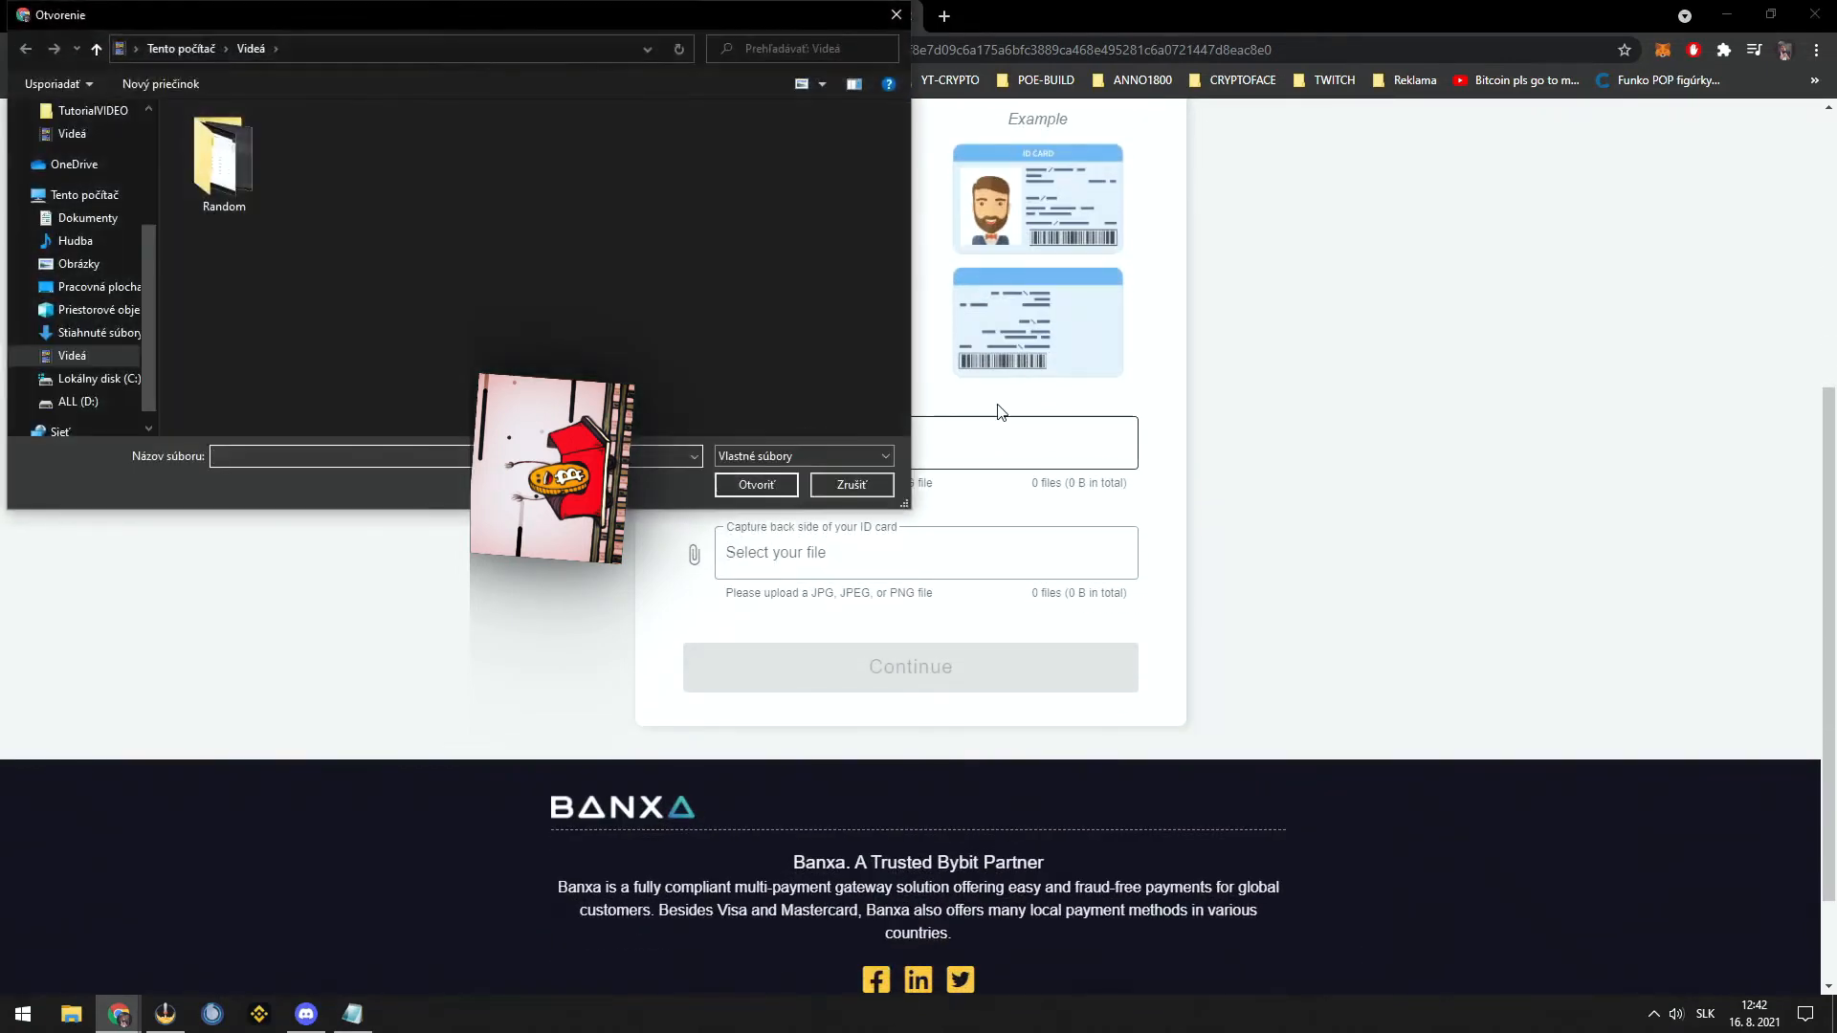
click(82, 290)
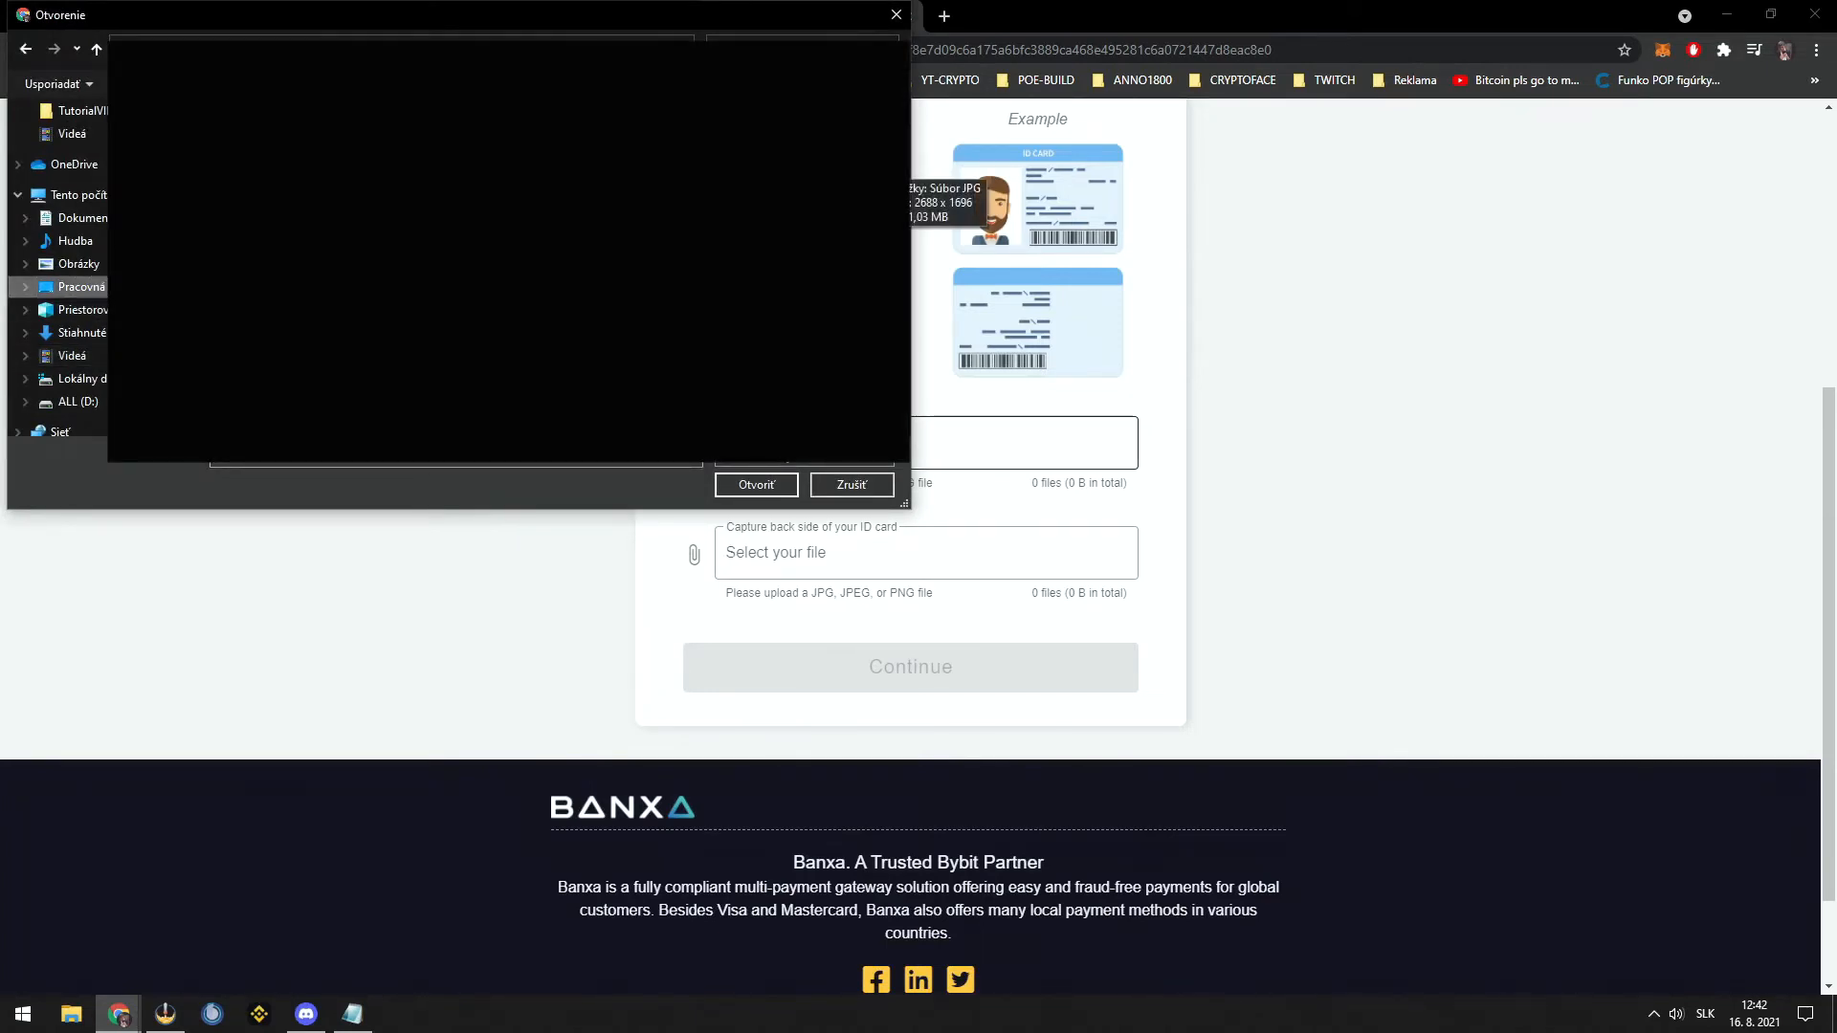
double_click(894, 177)
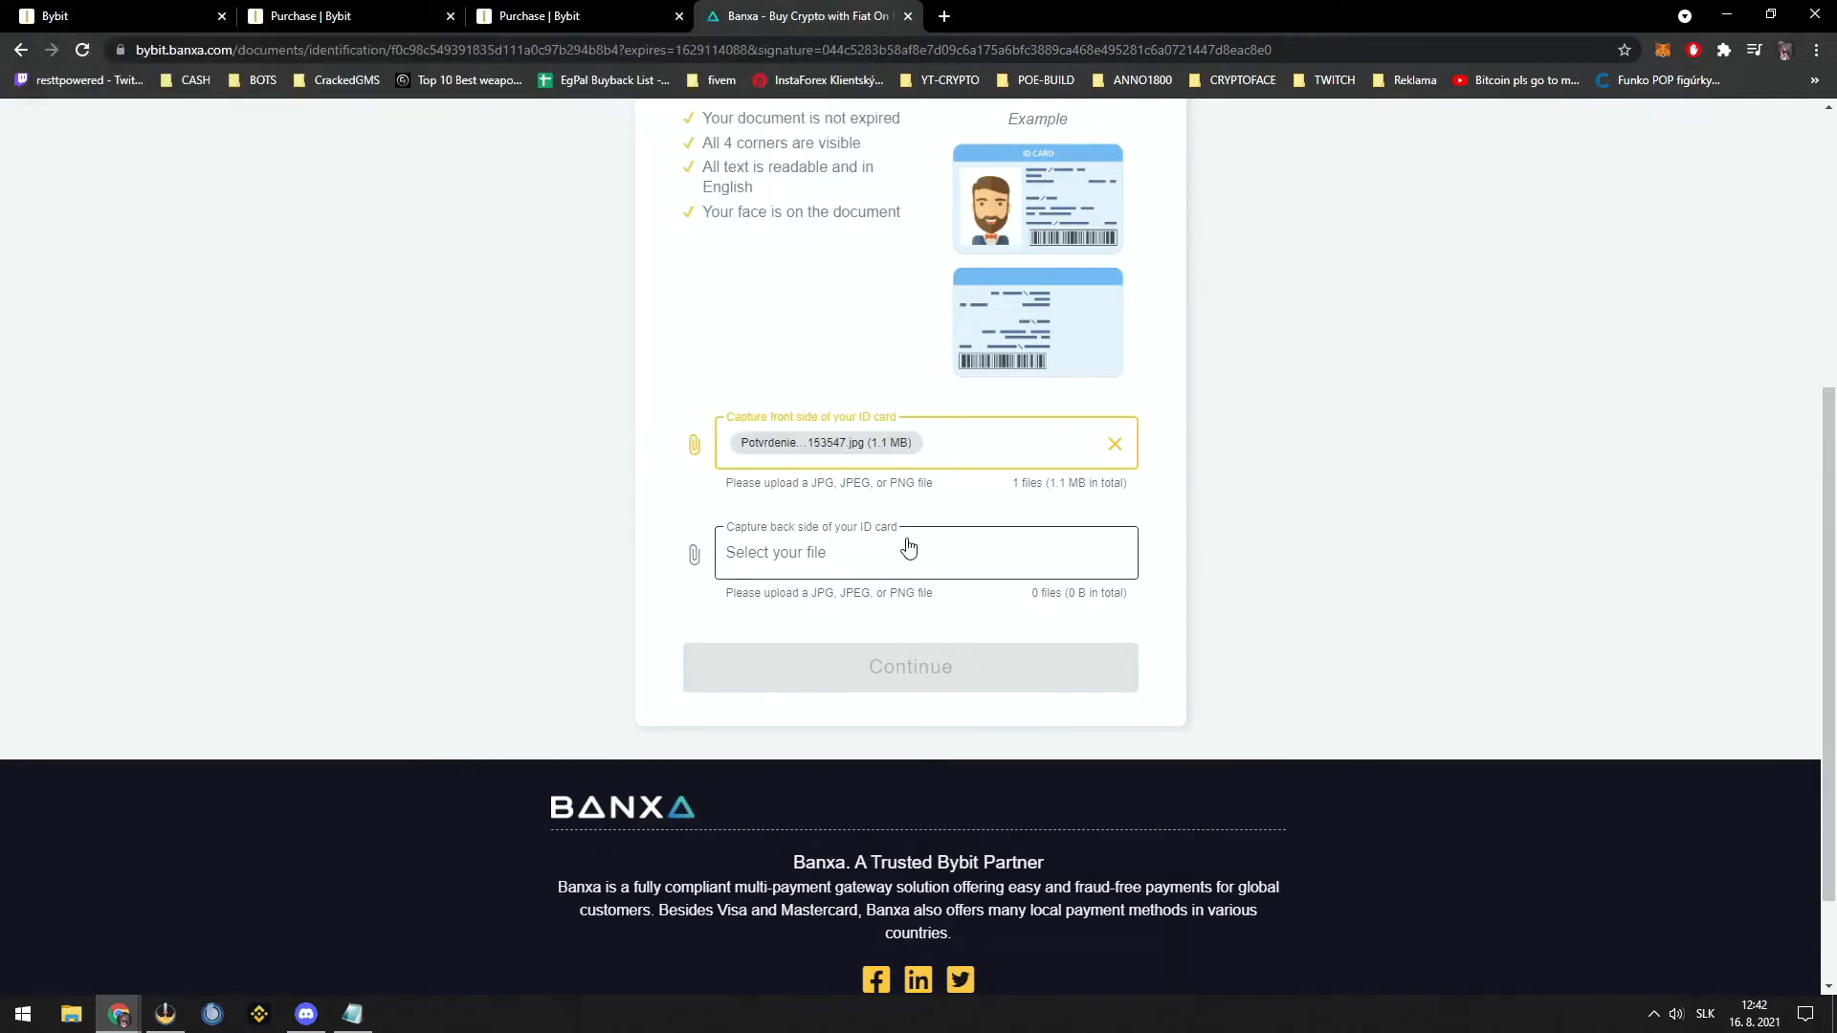
click(840, 563)
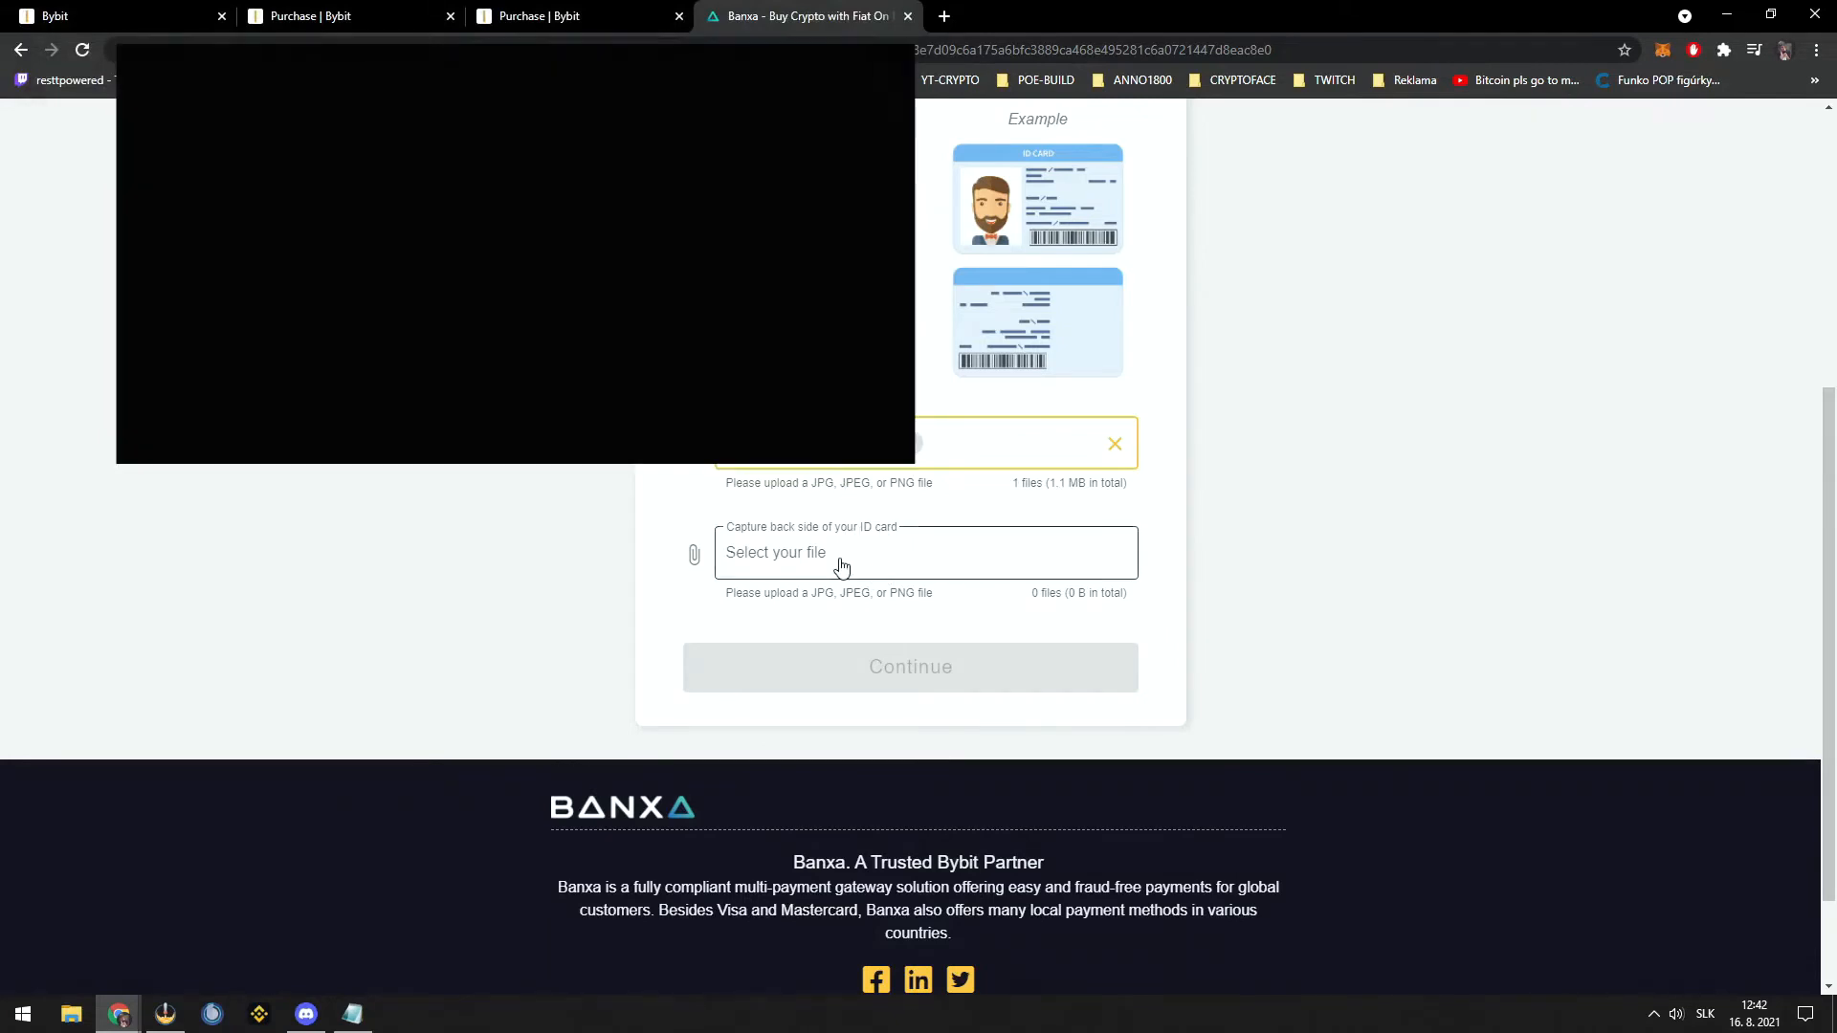
key(Return)
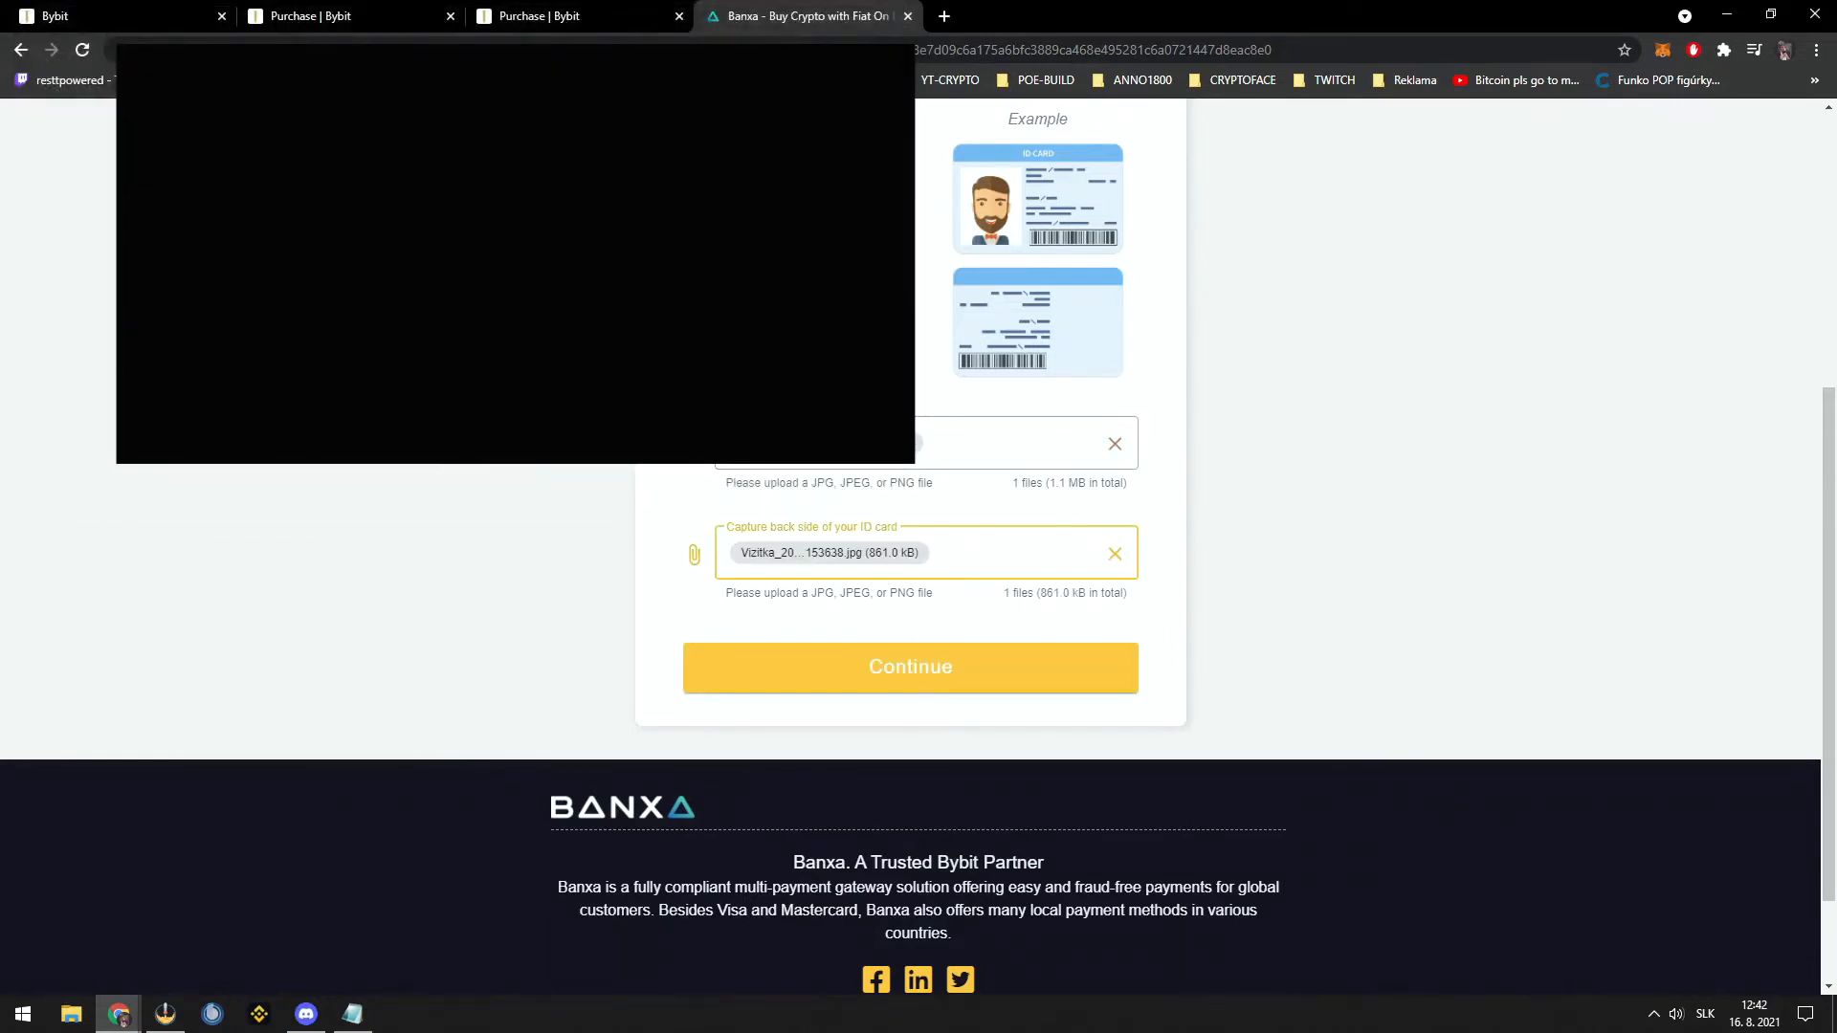
scroll(1143, 598, up, 1)
scroll(1144, 598, down, 1)
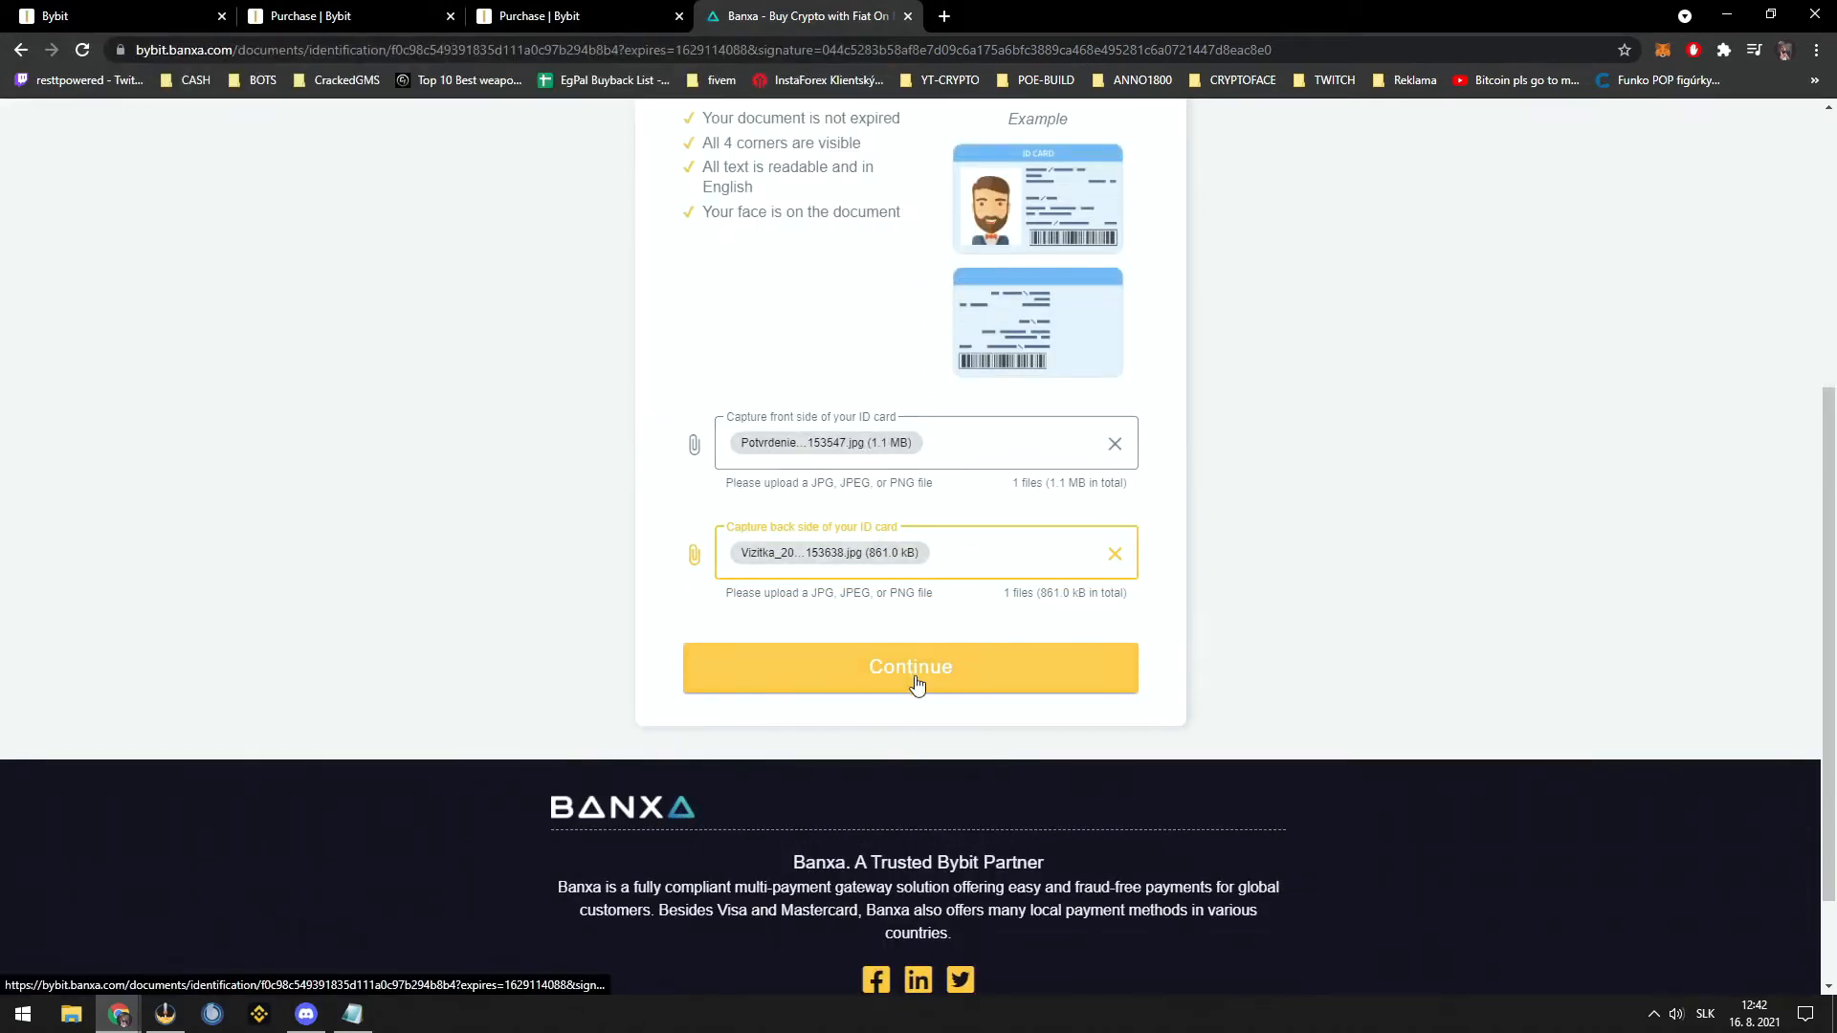
click(915, 678)
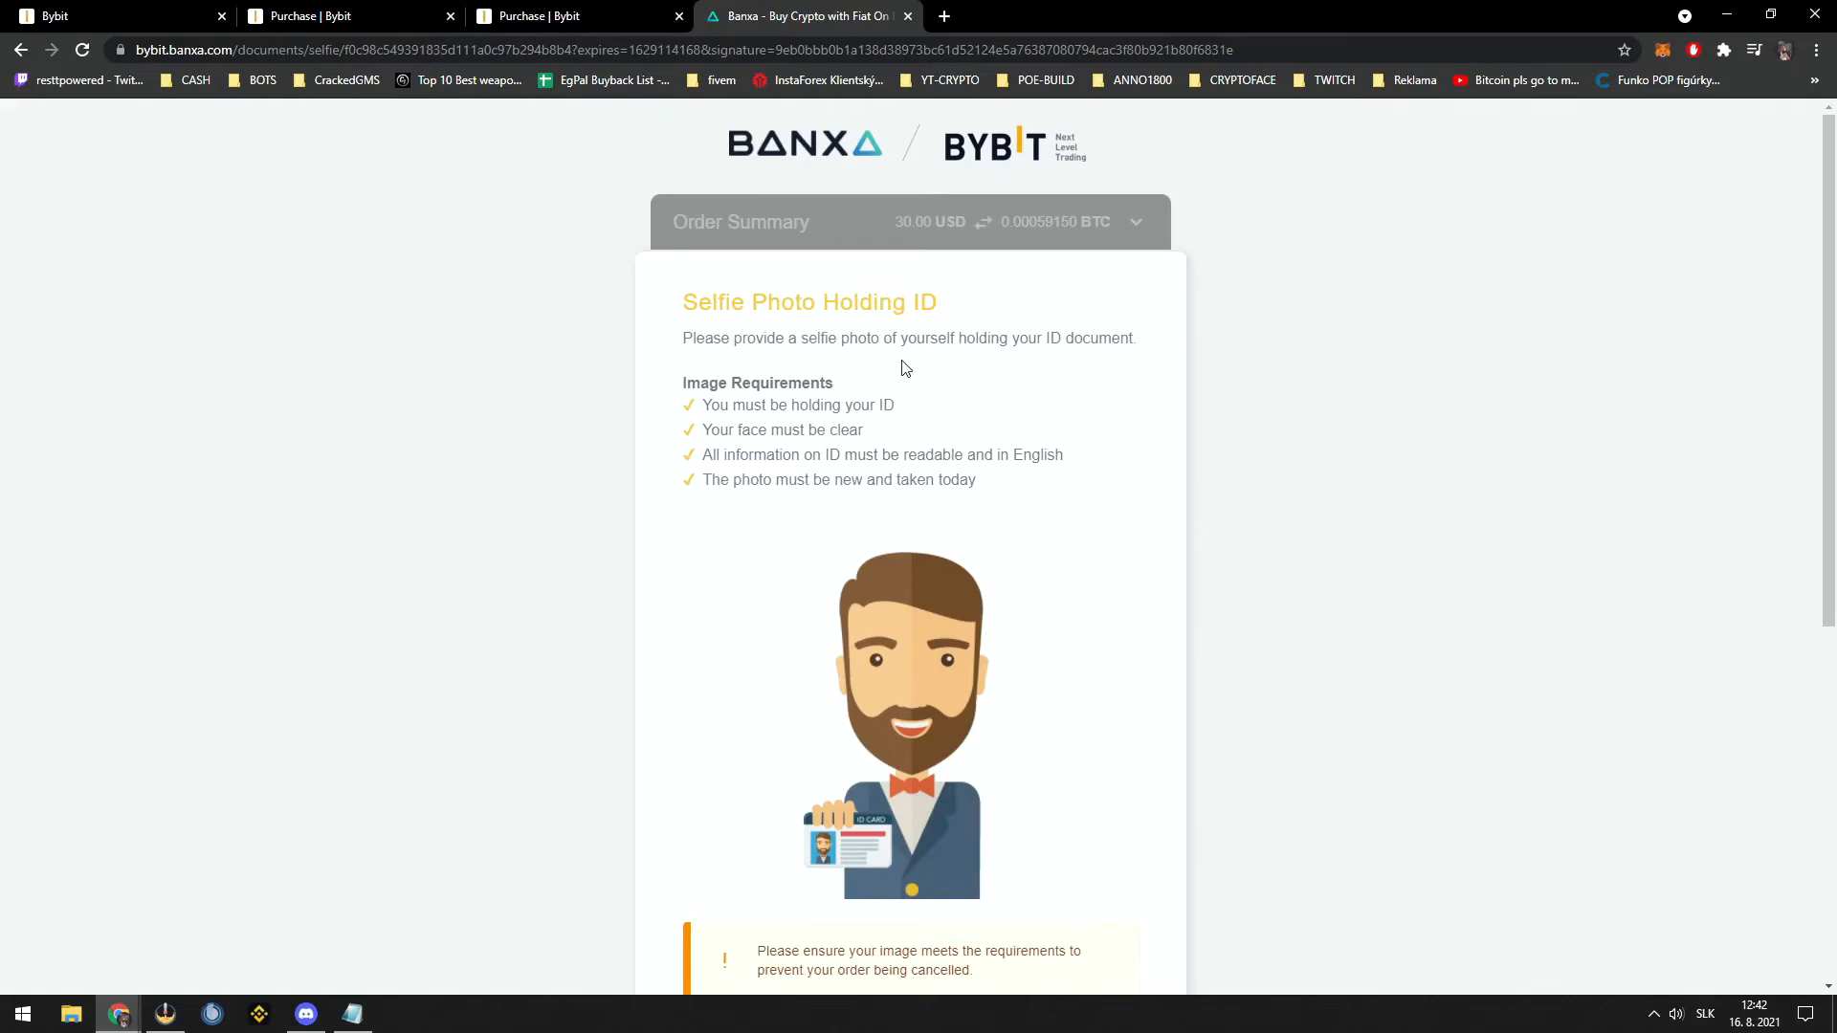
Upload the 1.8 MB selfie image0.jpg holding the ID and continue past the selfie step.
scroll(884, 386, down, 1)
scroll(883, 386, down, 2)
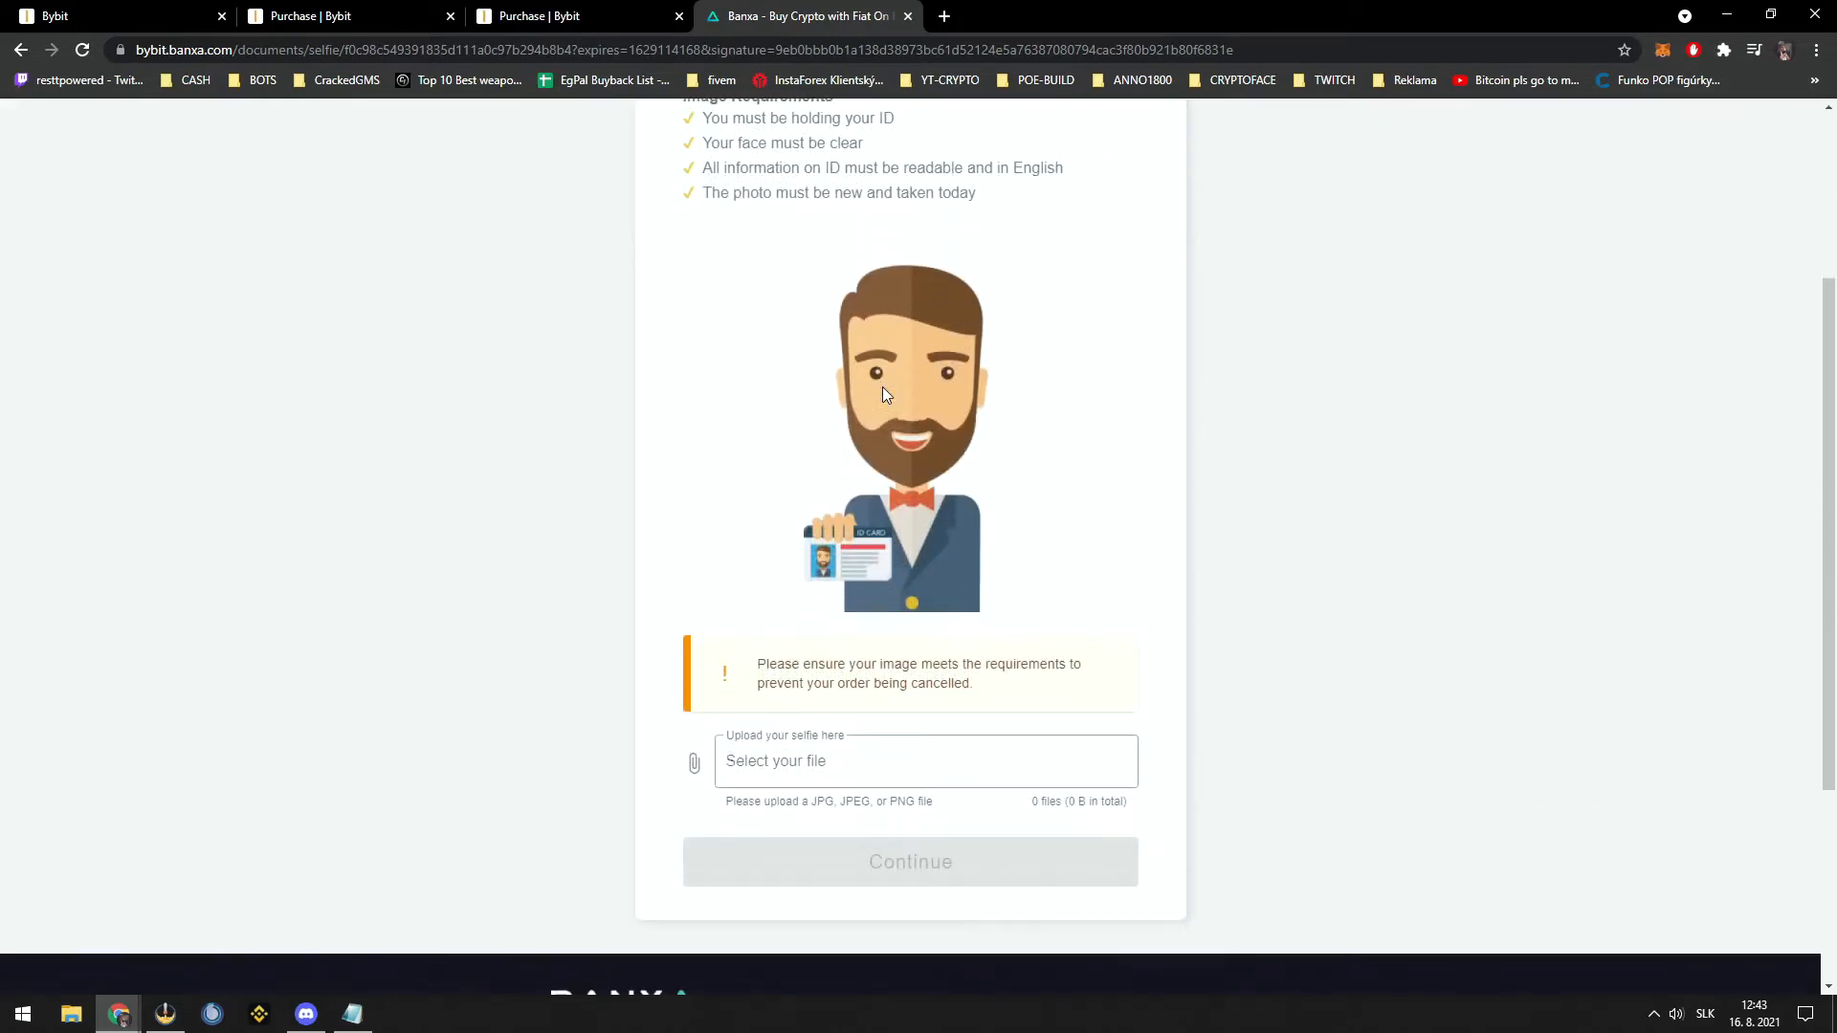
scroll(923, 473, down, 1)
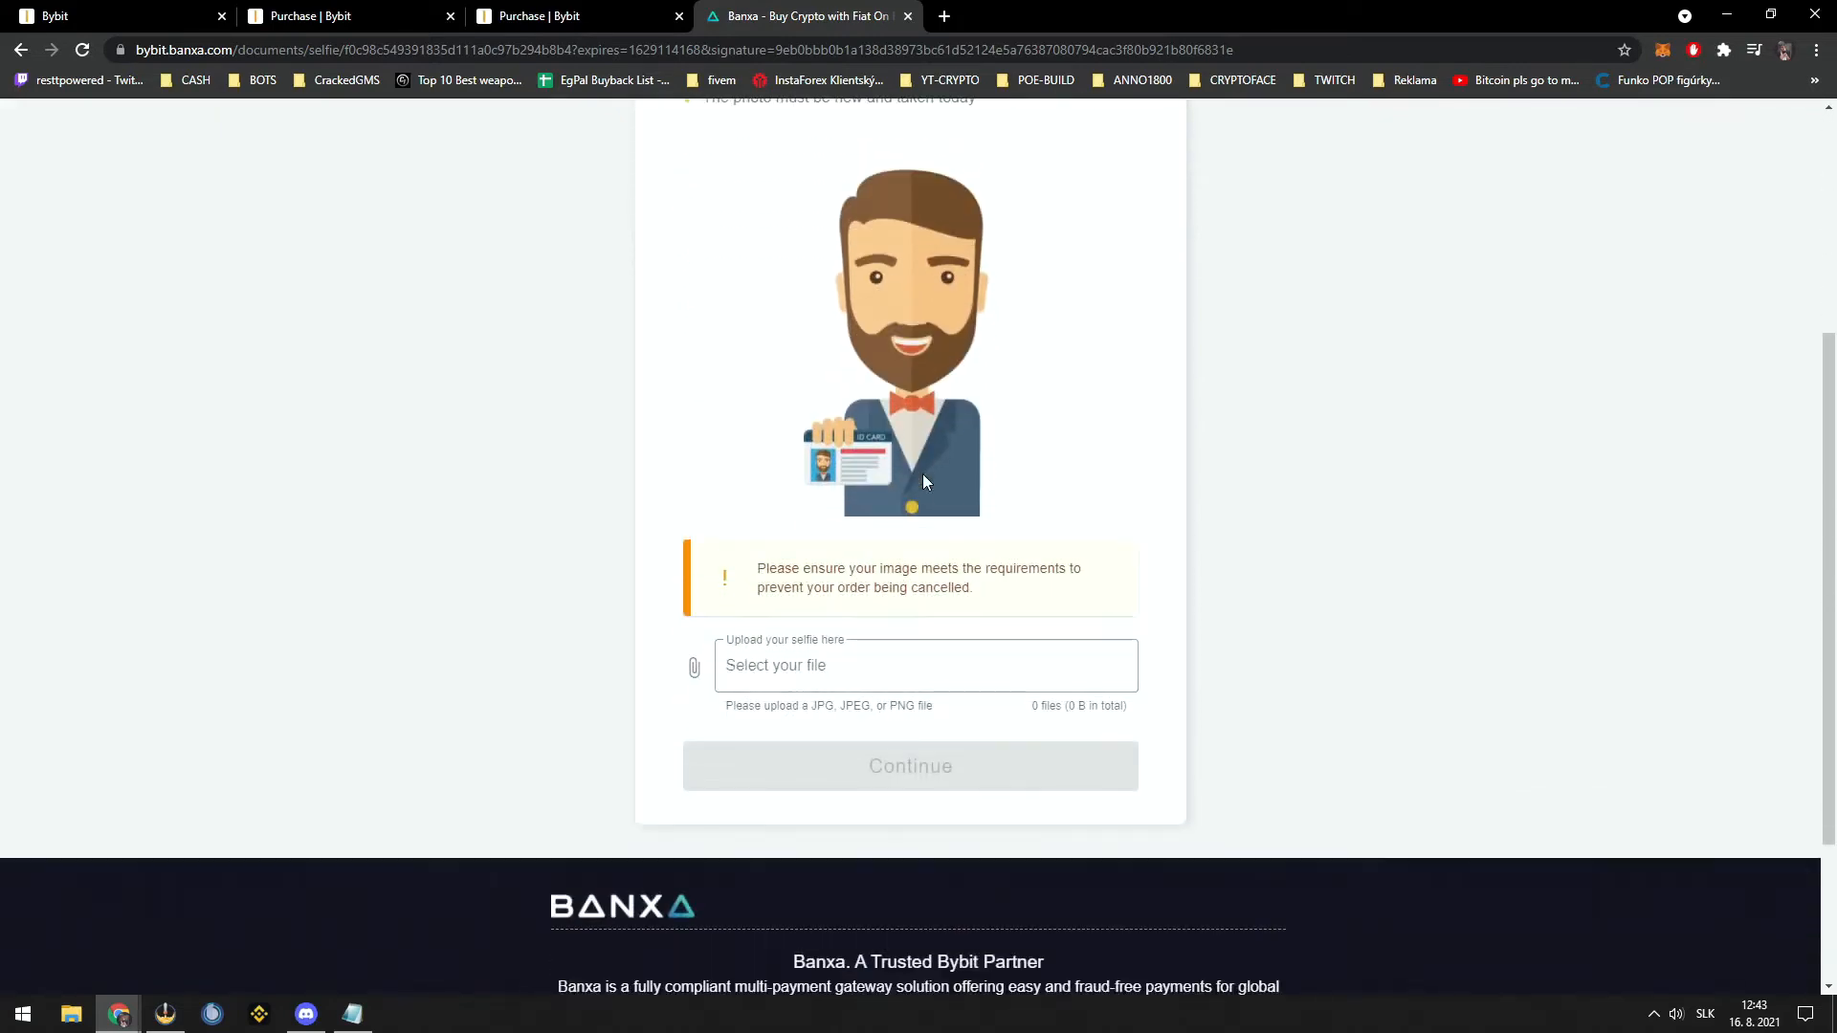
click(813, 667)
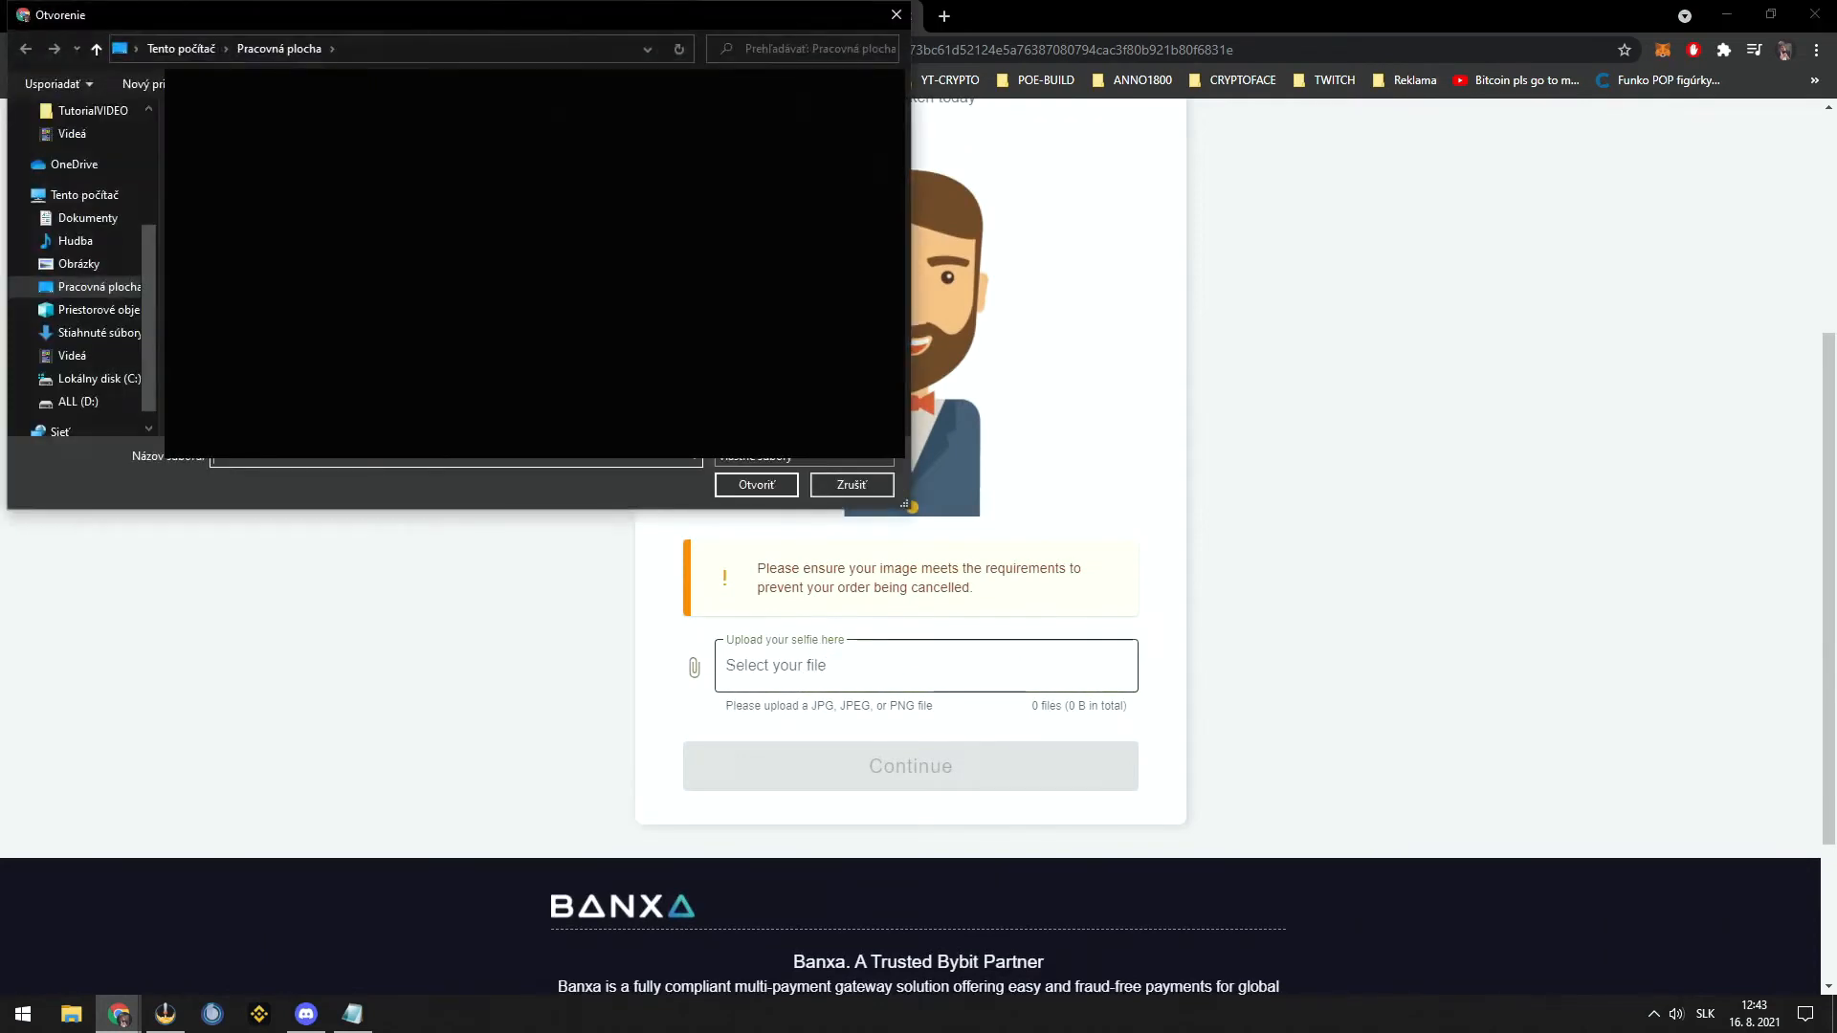
key(Return)
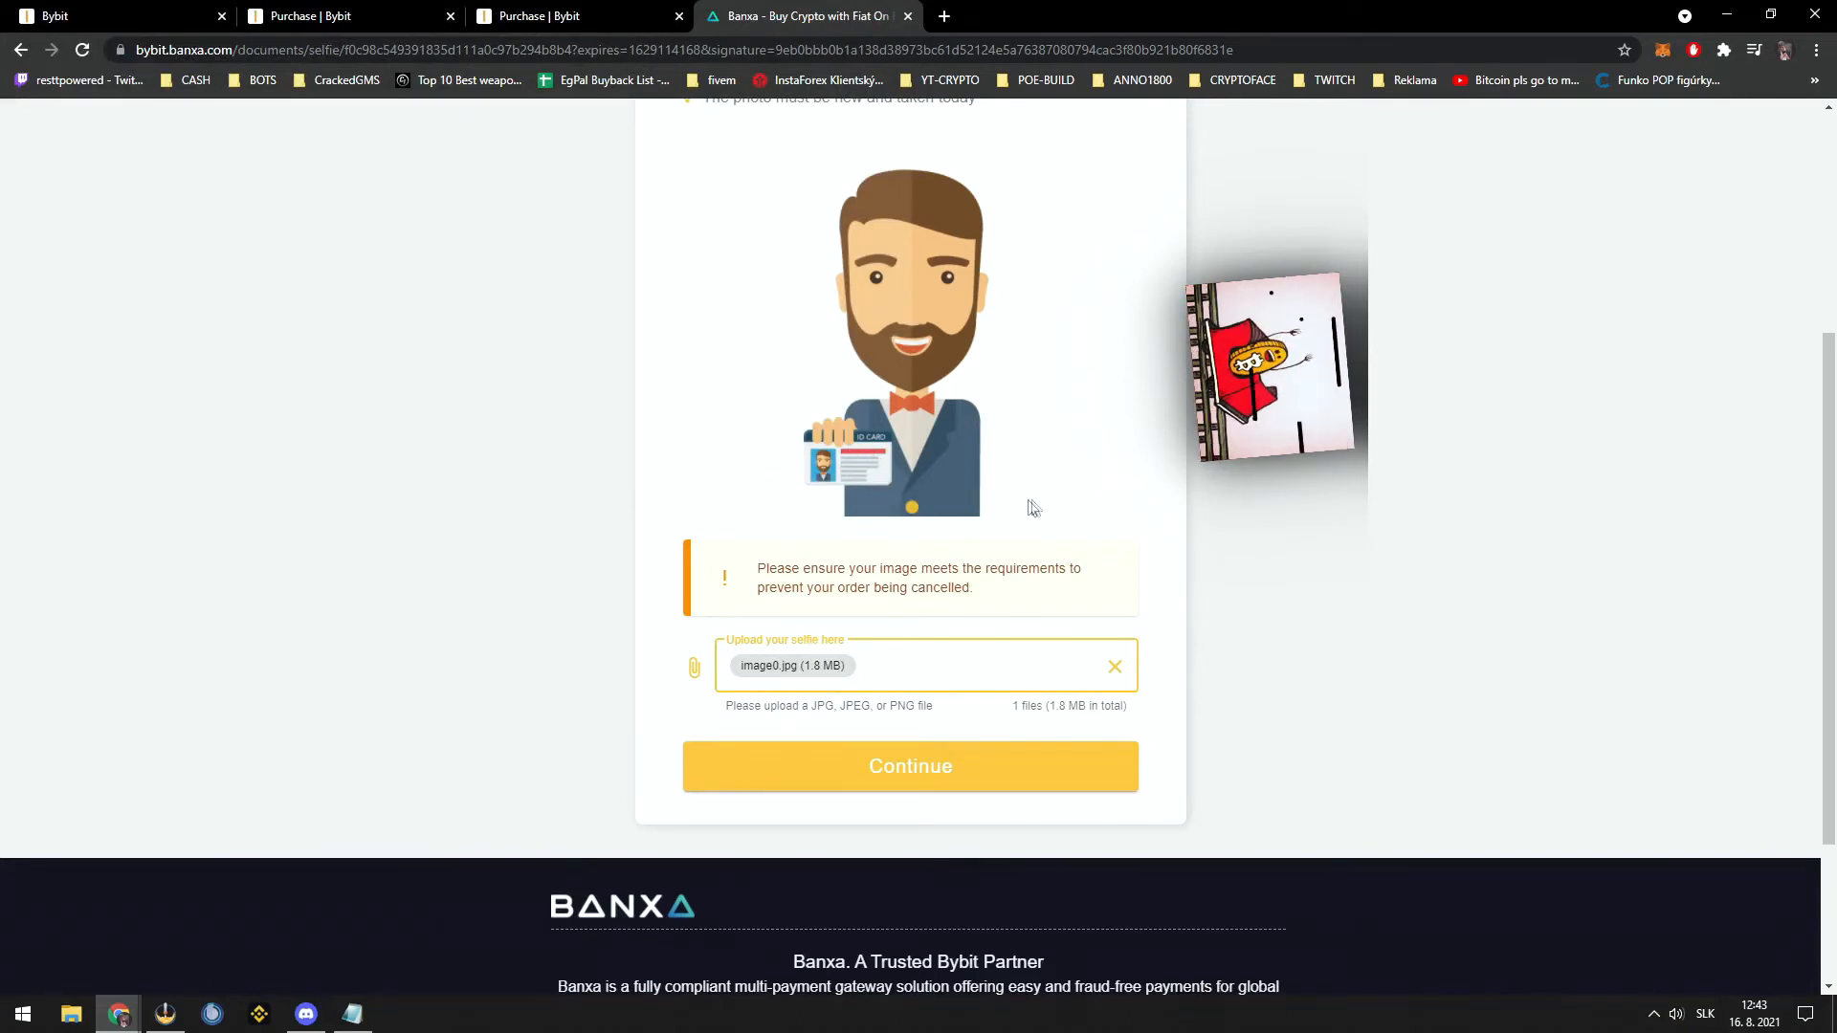
scroll(947, 660, up, 2)
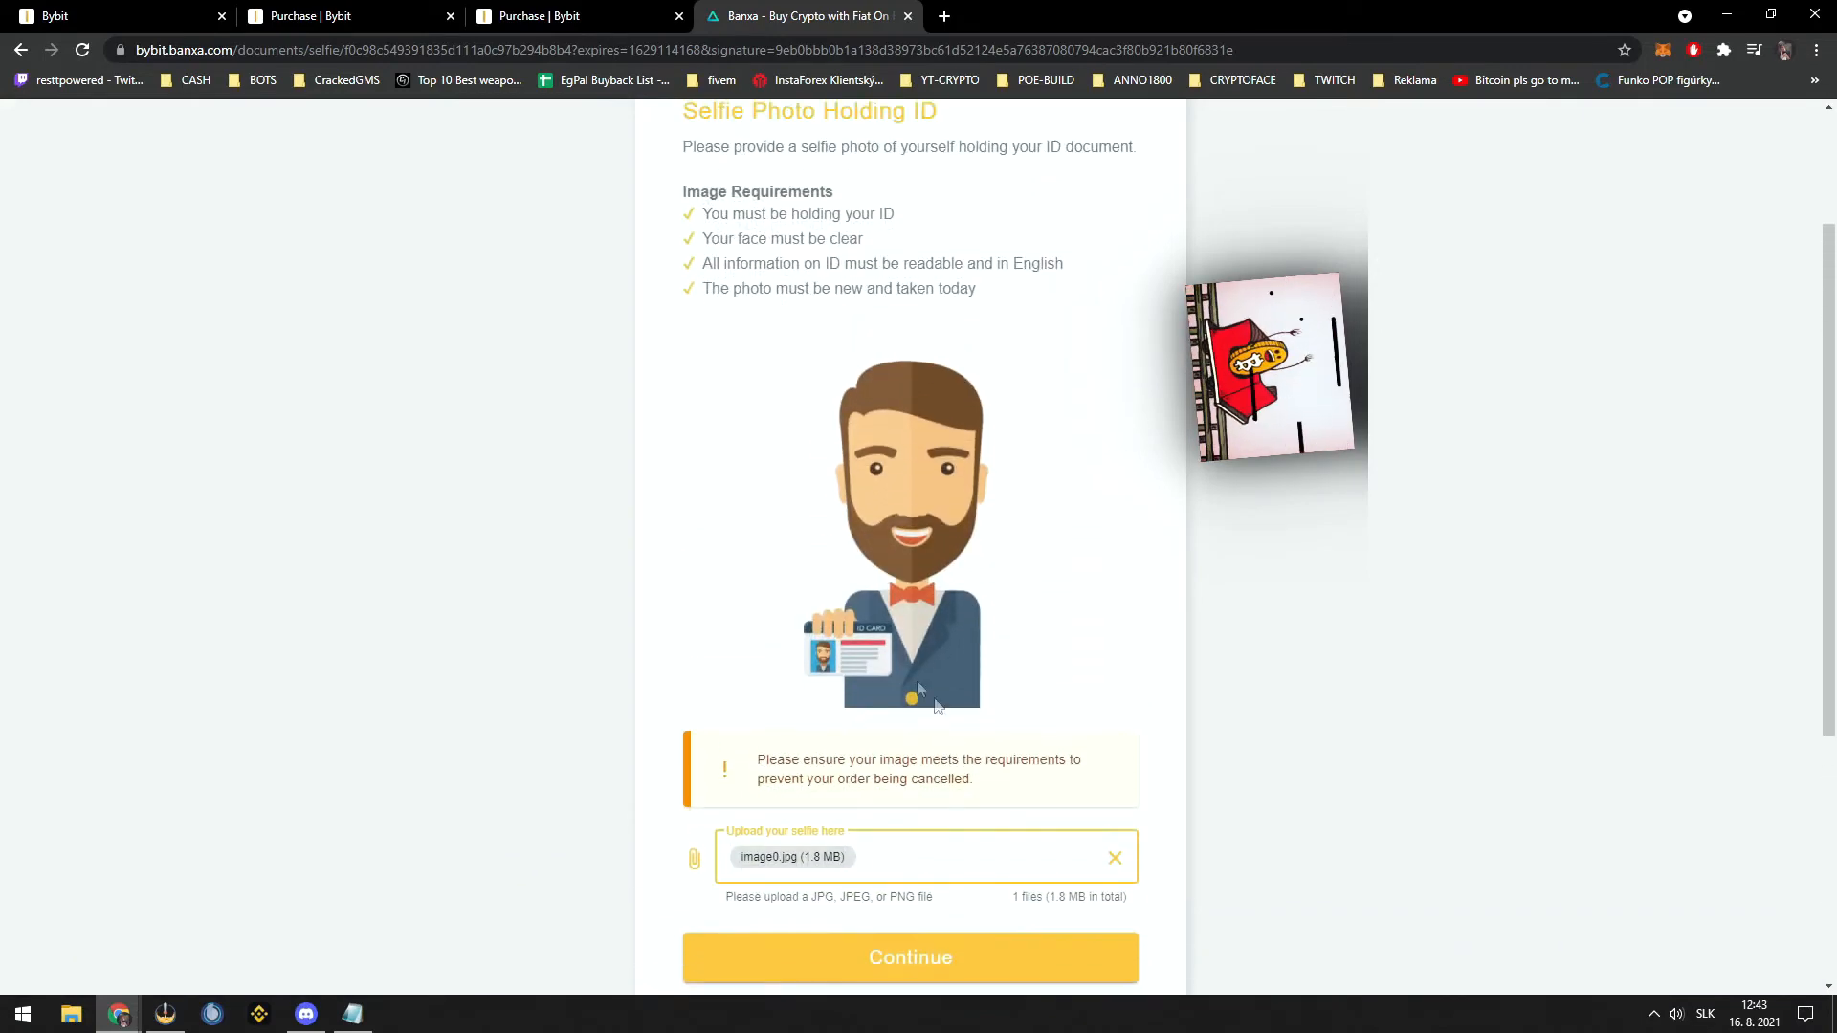
scroll(1028, 710, down, 3)
click(894, 677)
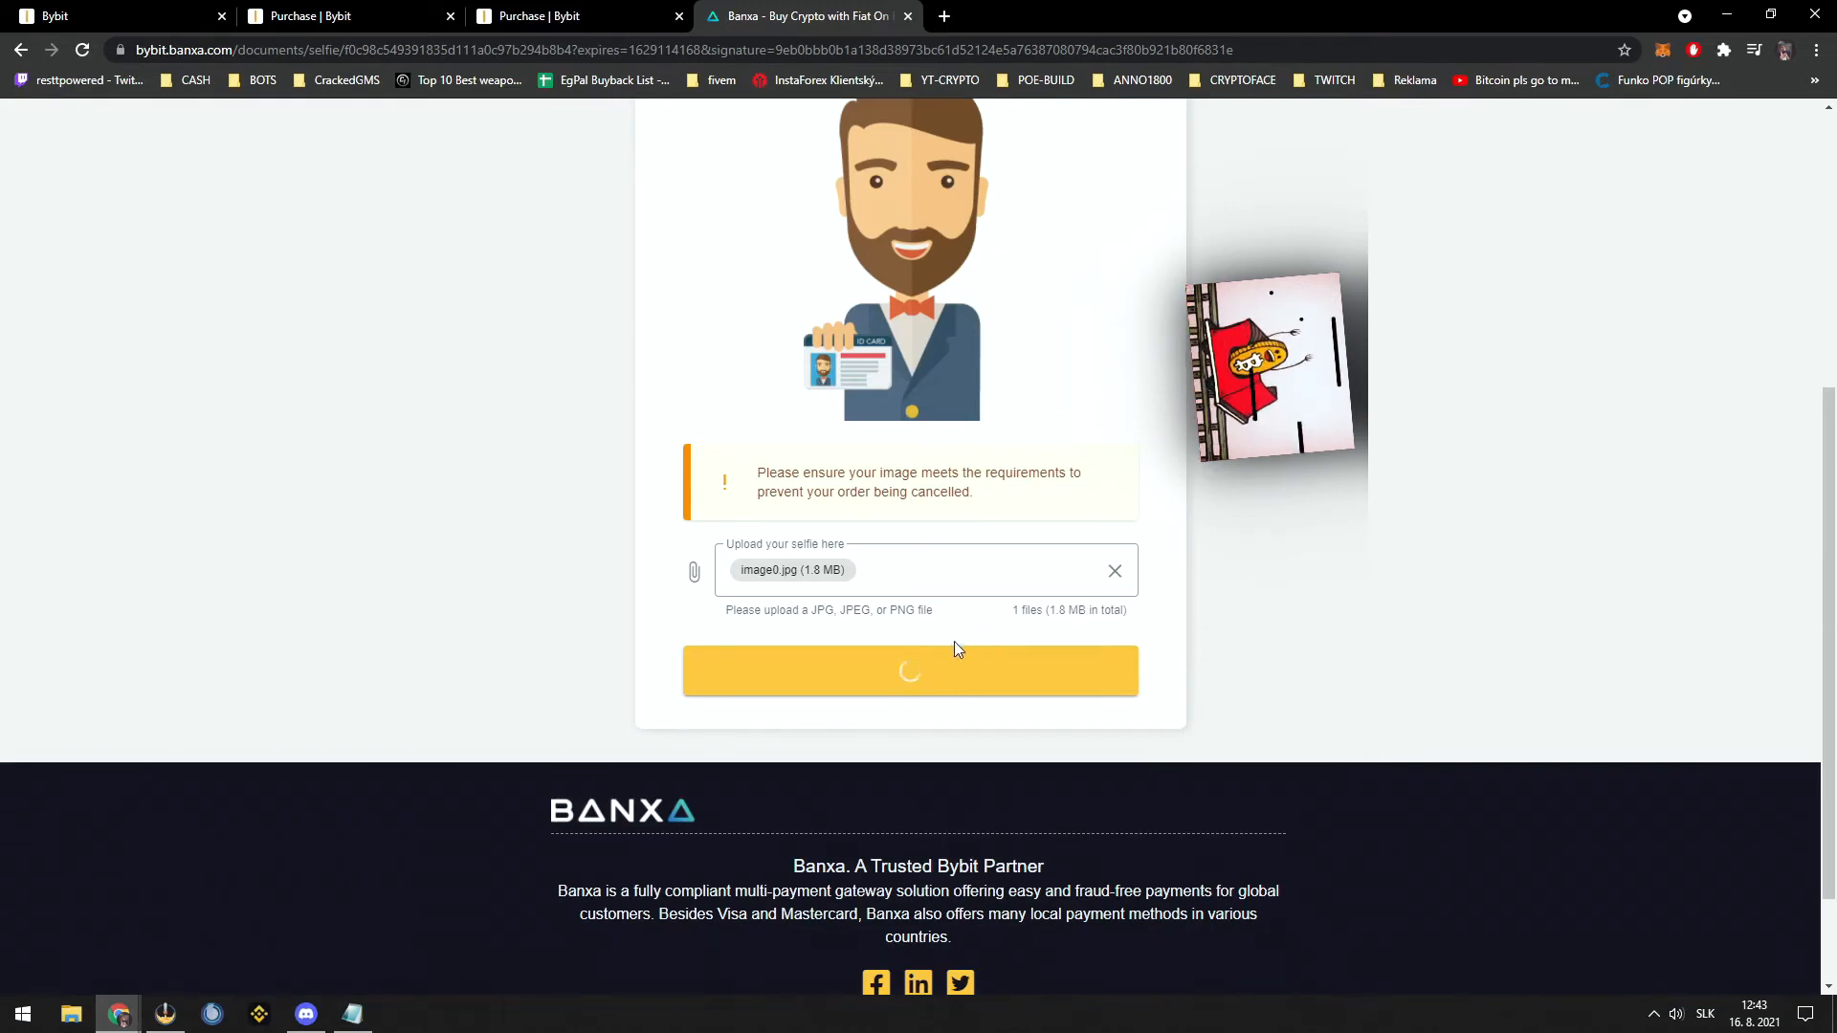
click(926, 662)
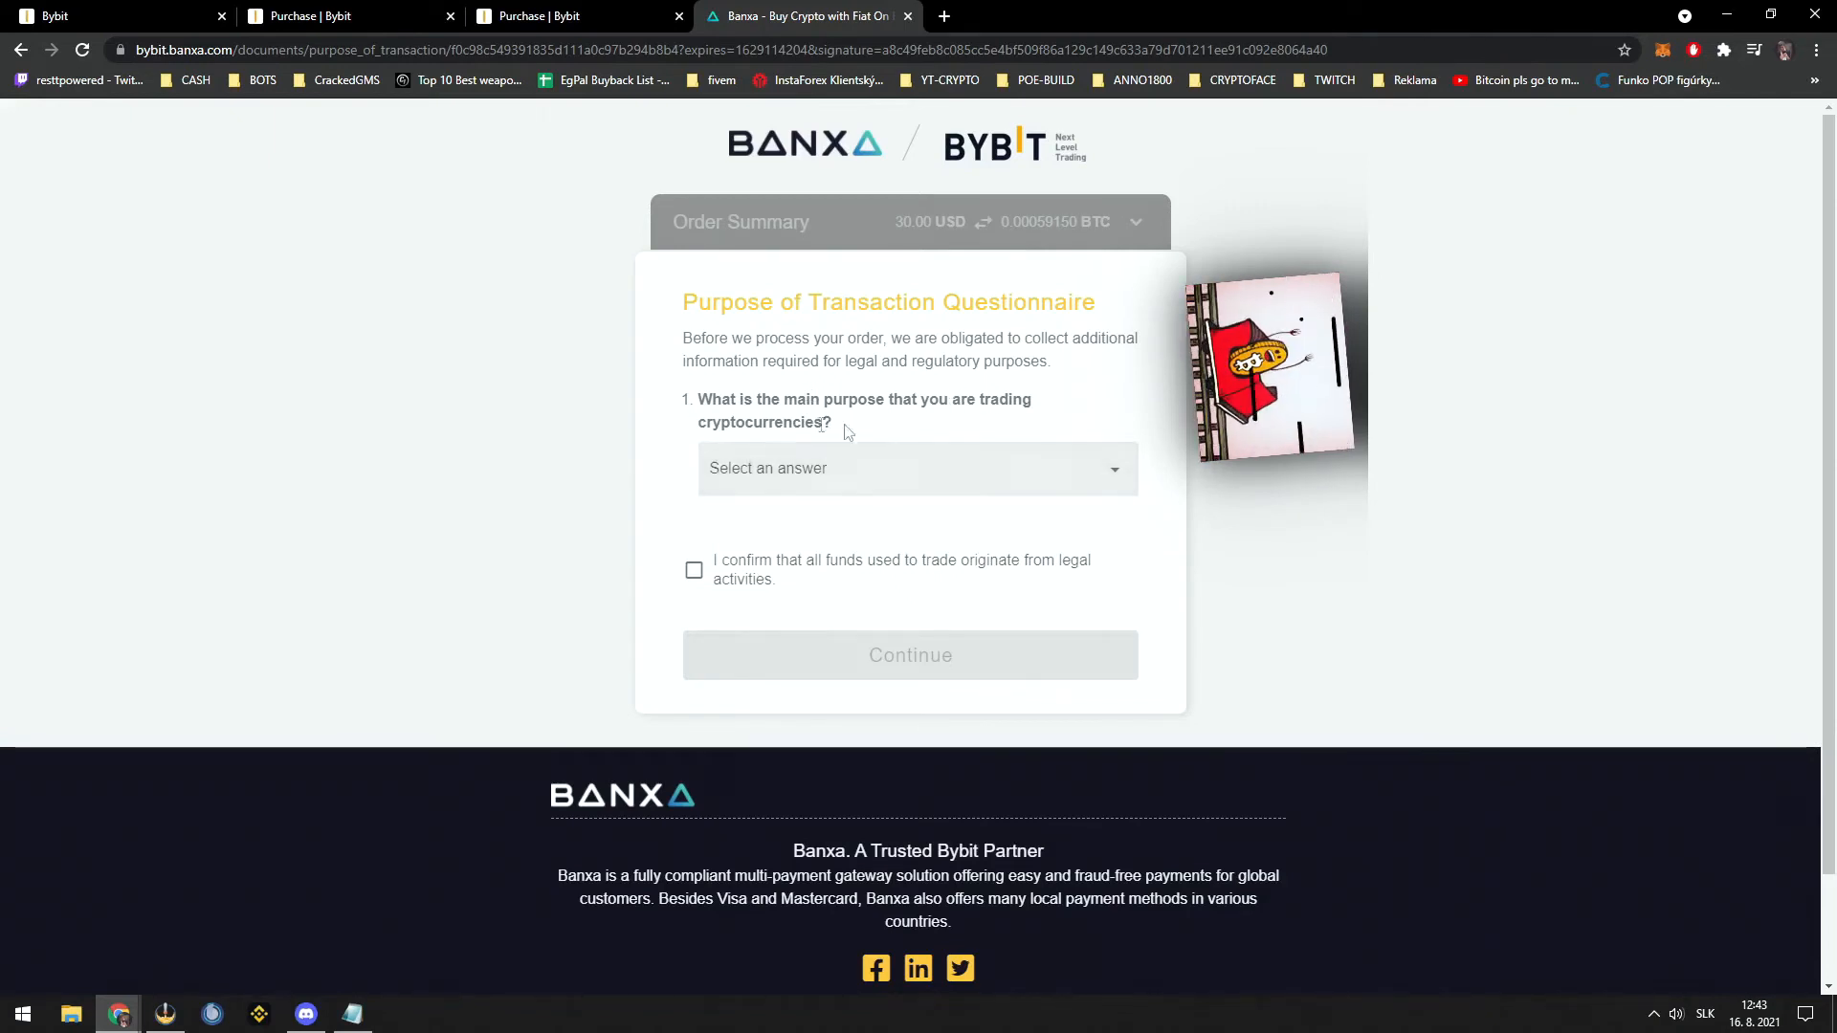
Answer Trading as the main purpose, confirm the funds come from legal activities, and submit.
click(865, 478)
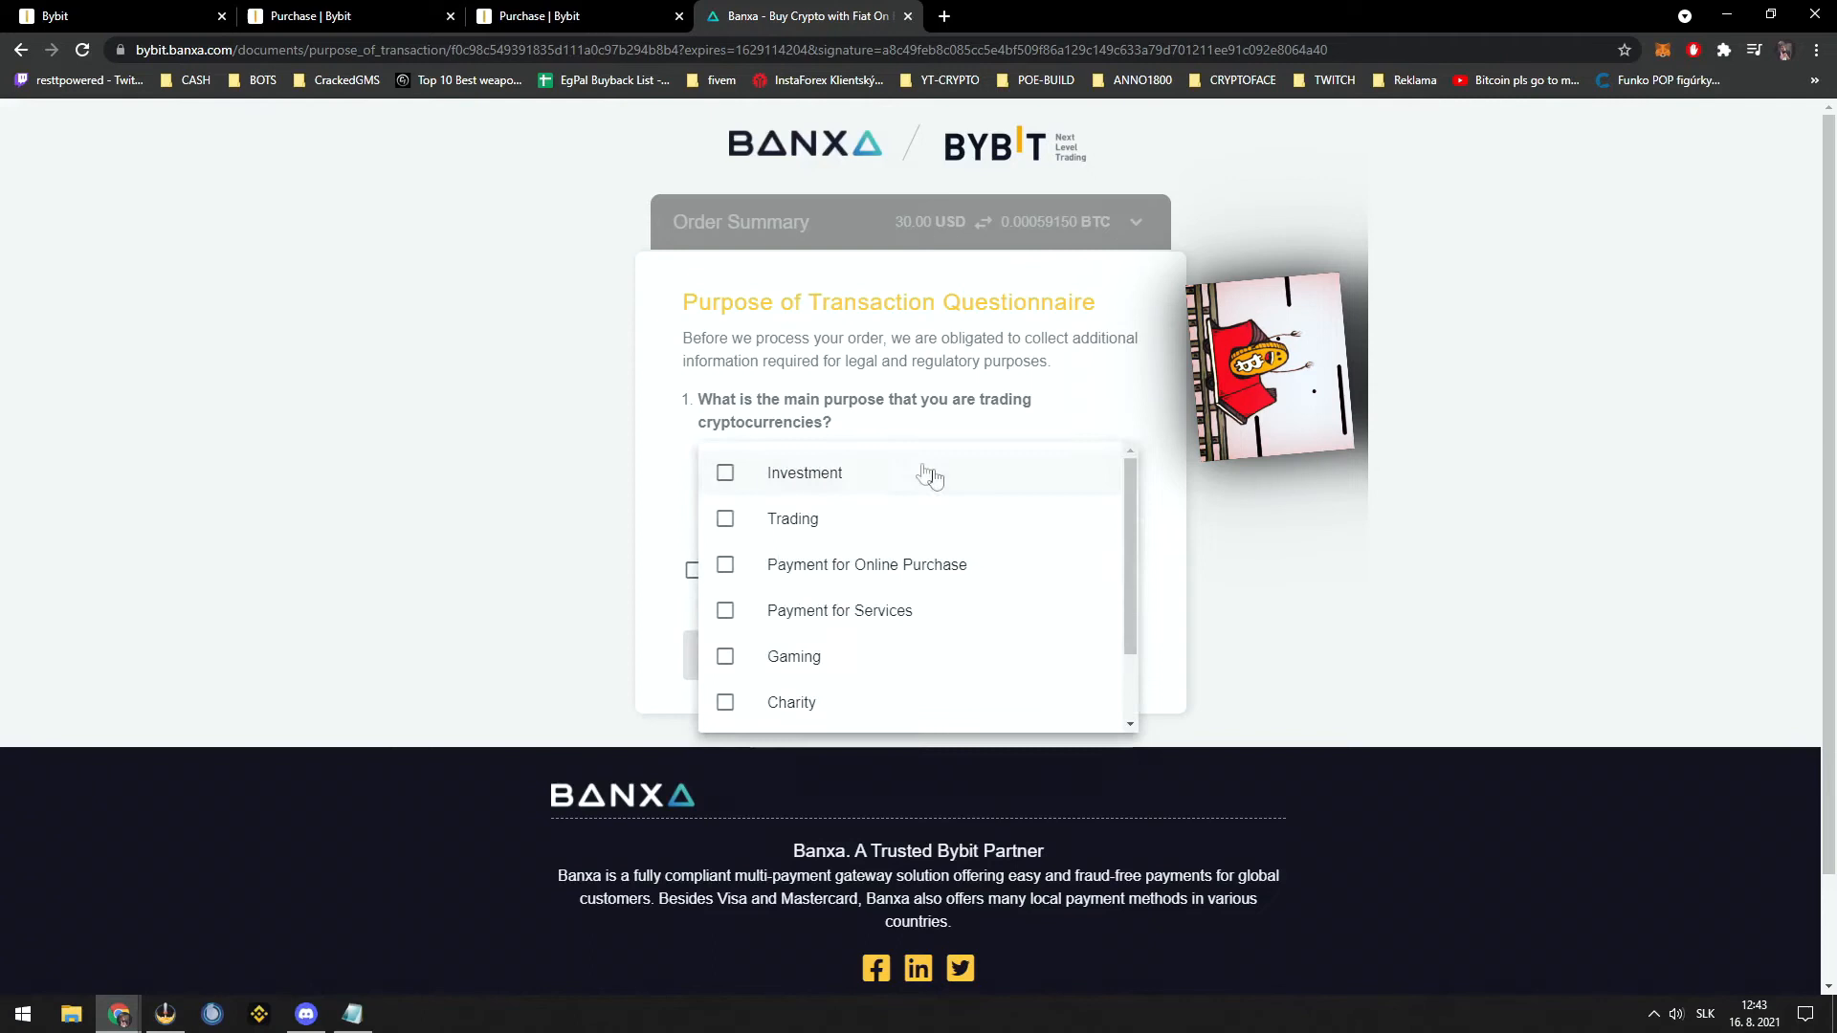
click(725, 519)
click(1169, 520)
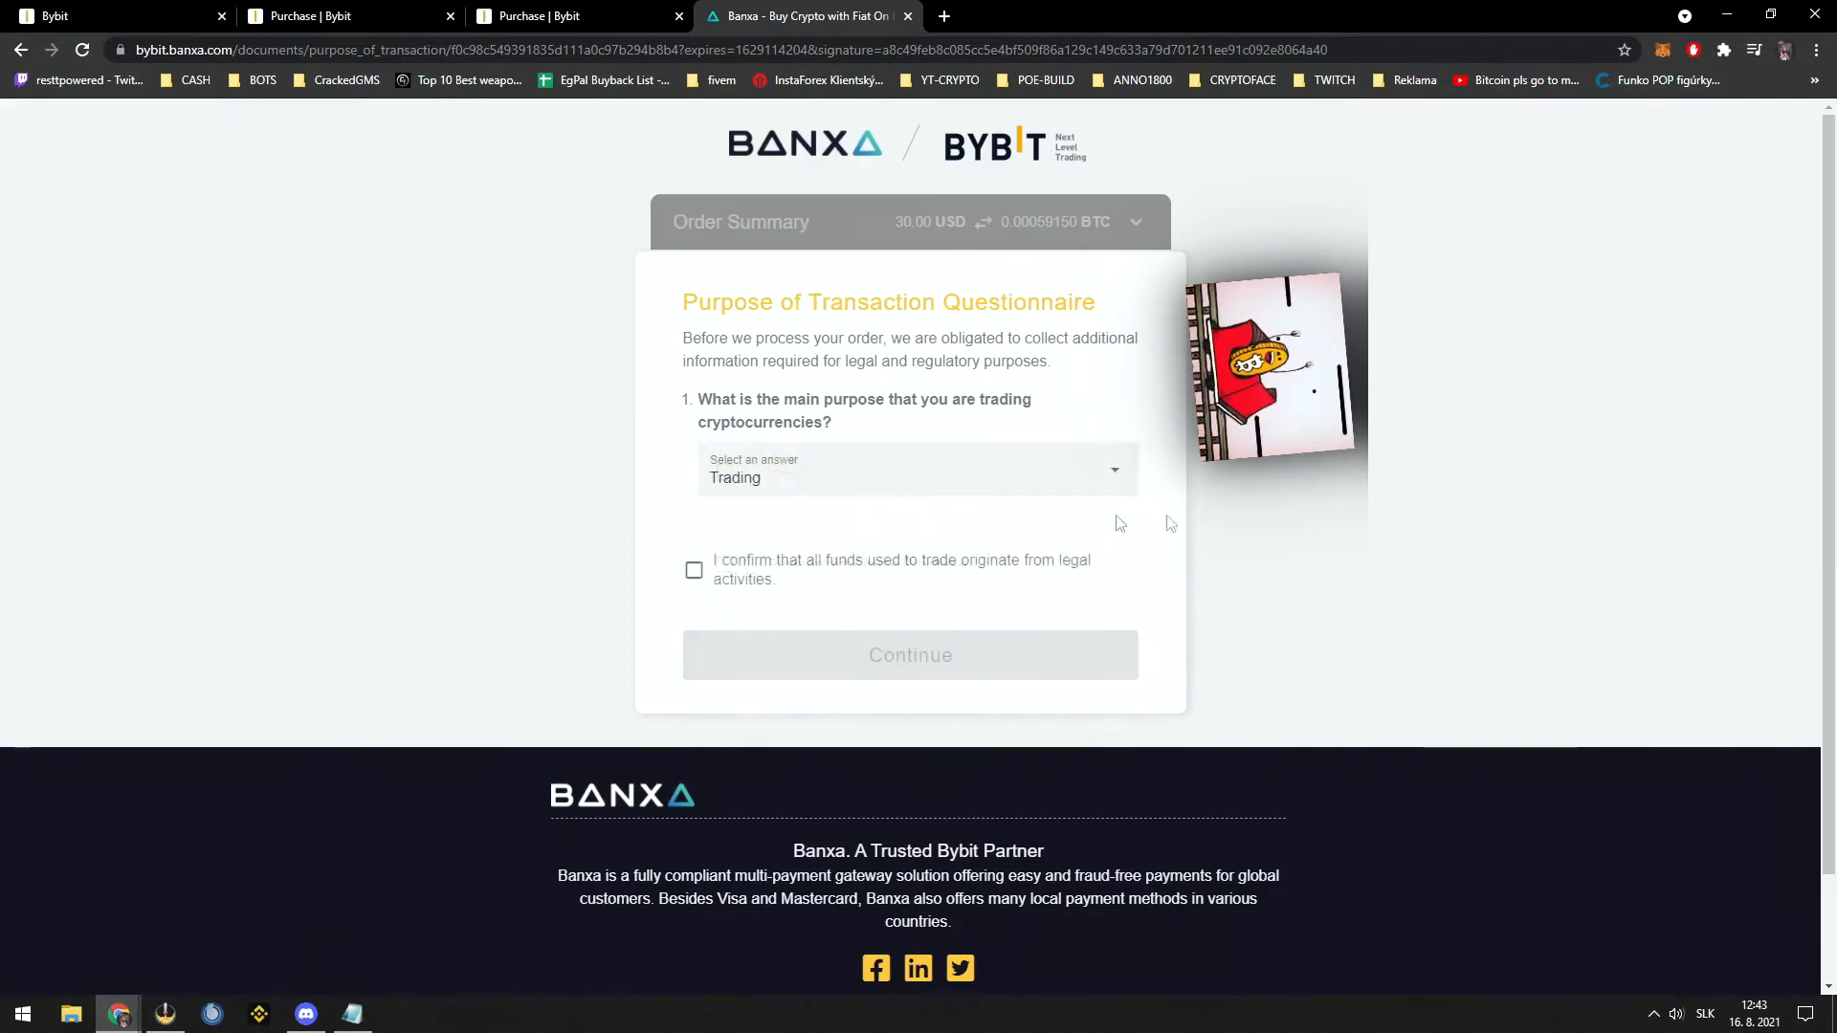
click(693, 570)
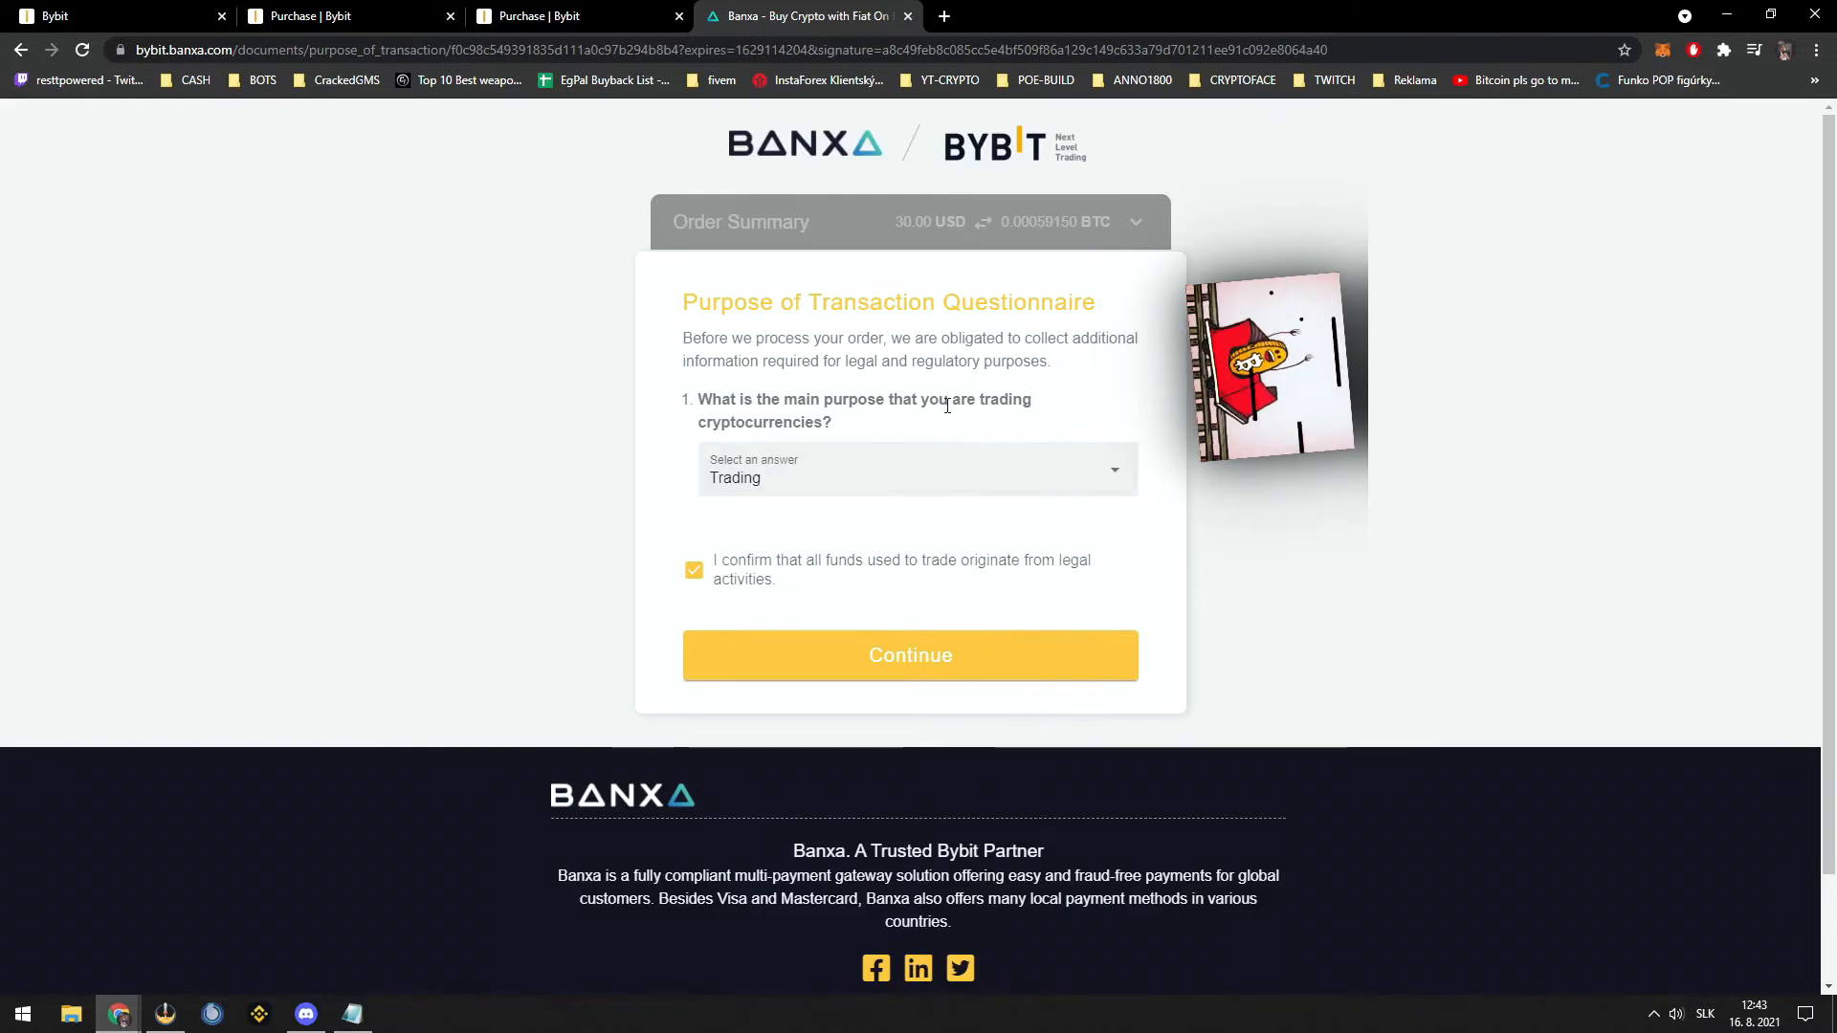
click(873, 662)
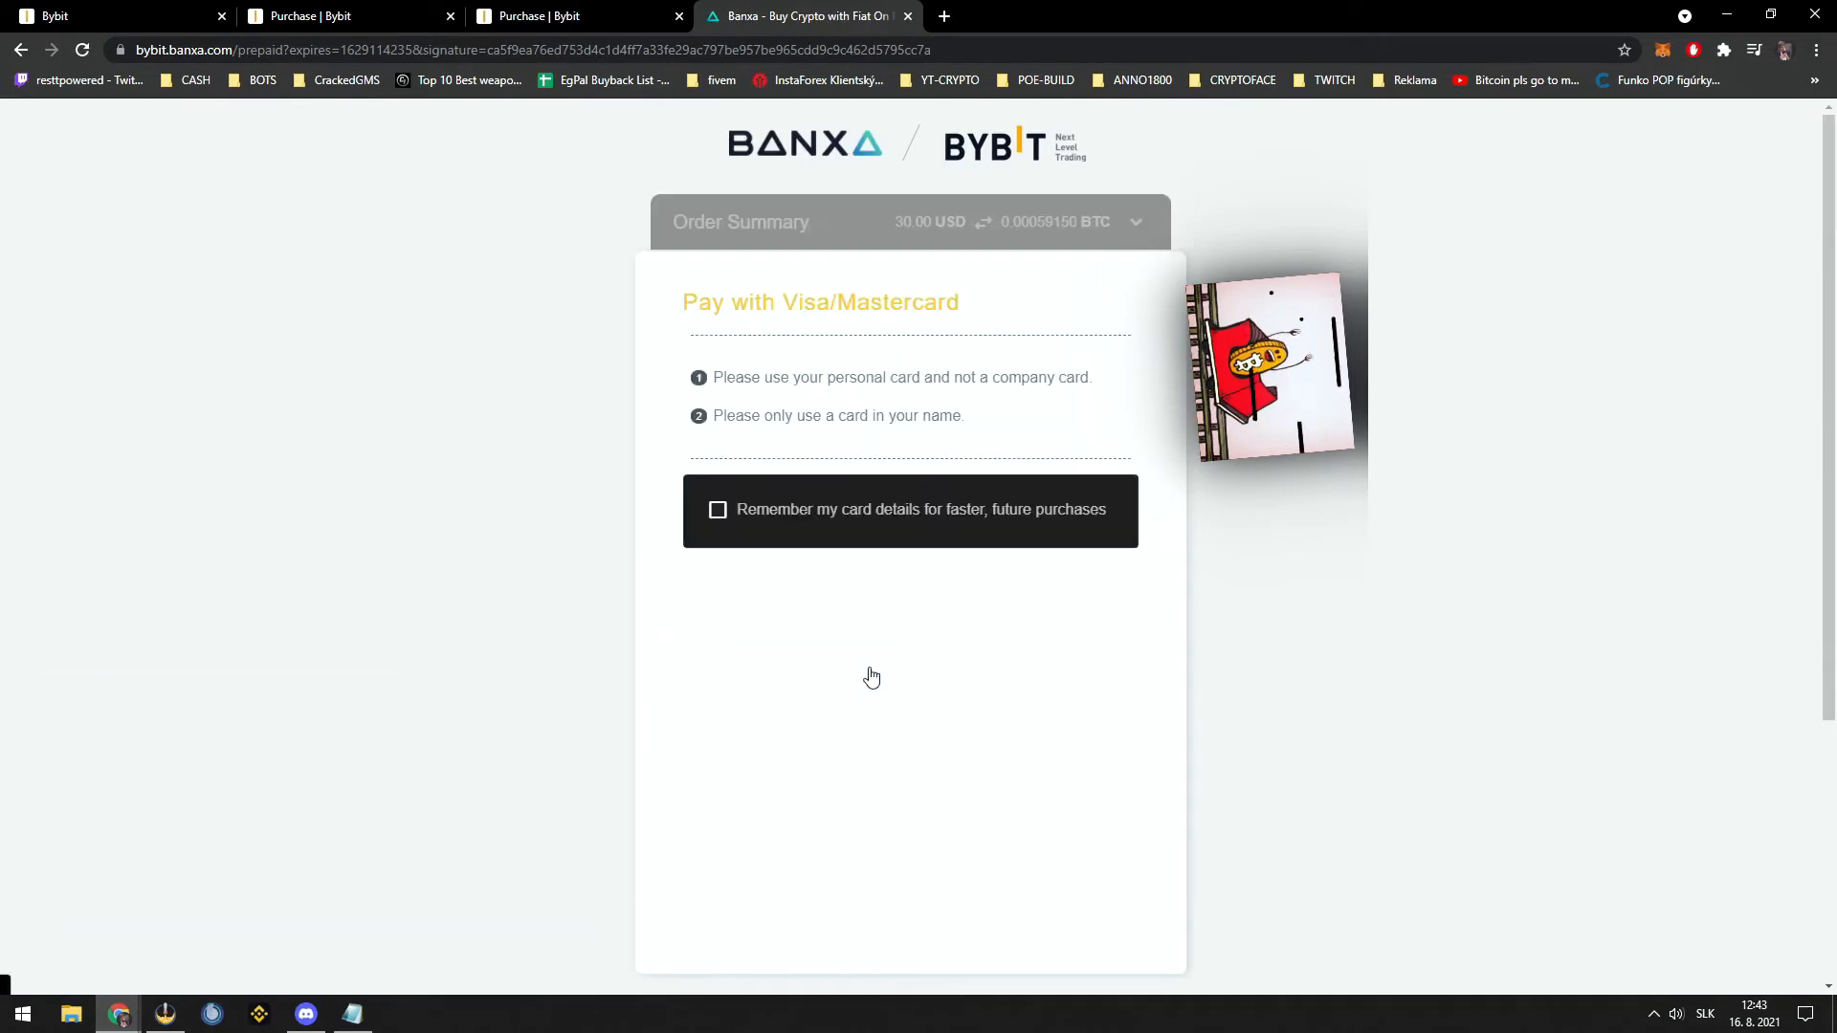
scroll(871, 677, down, 2)
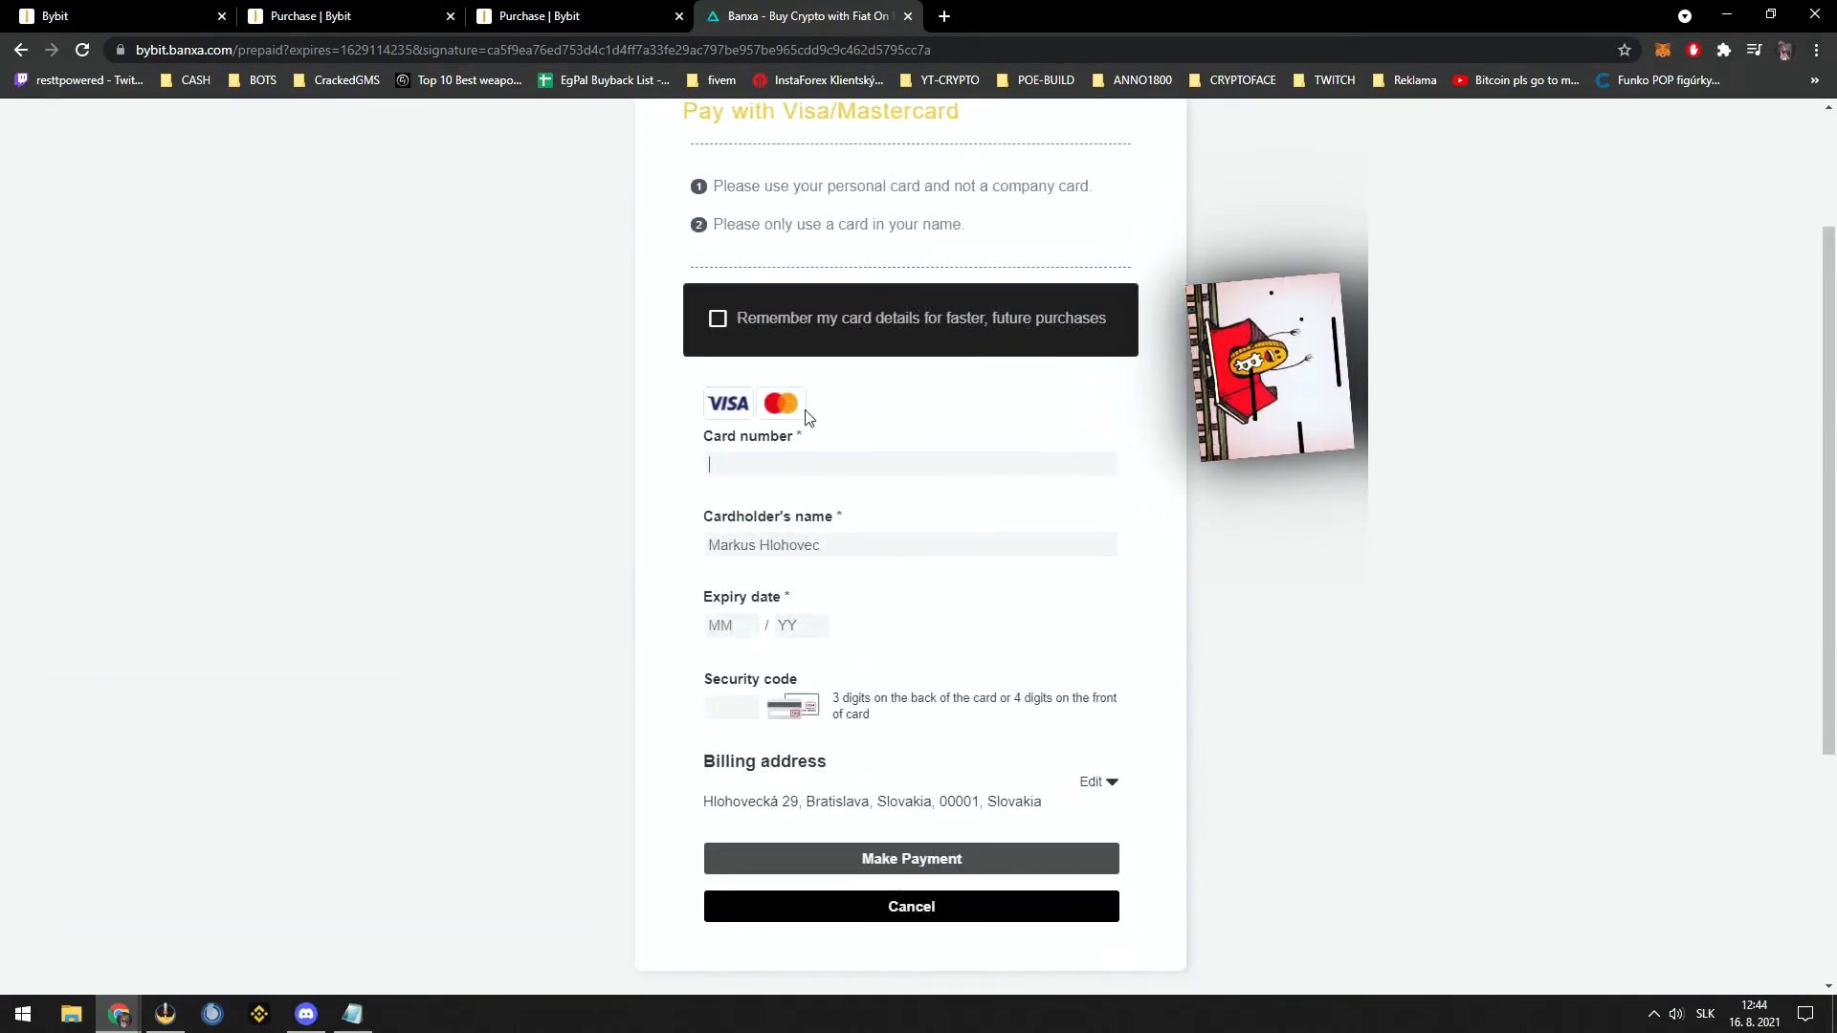
drag(813, 439, 692, 434)
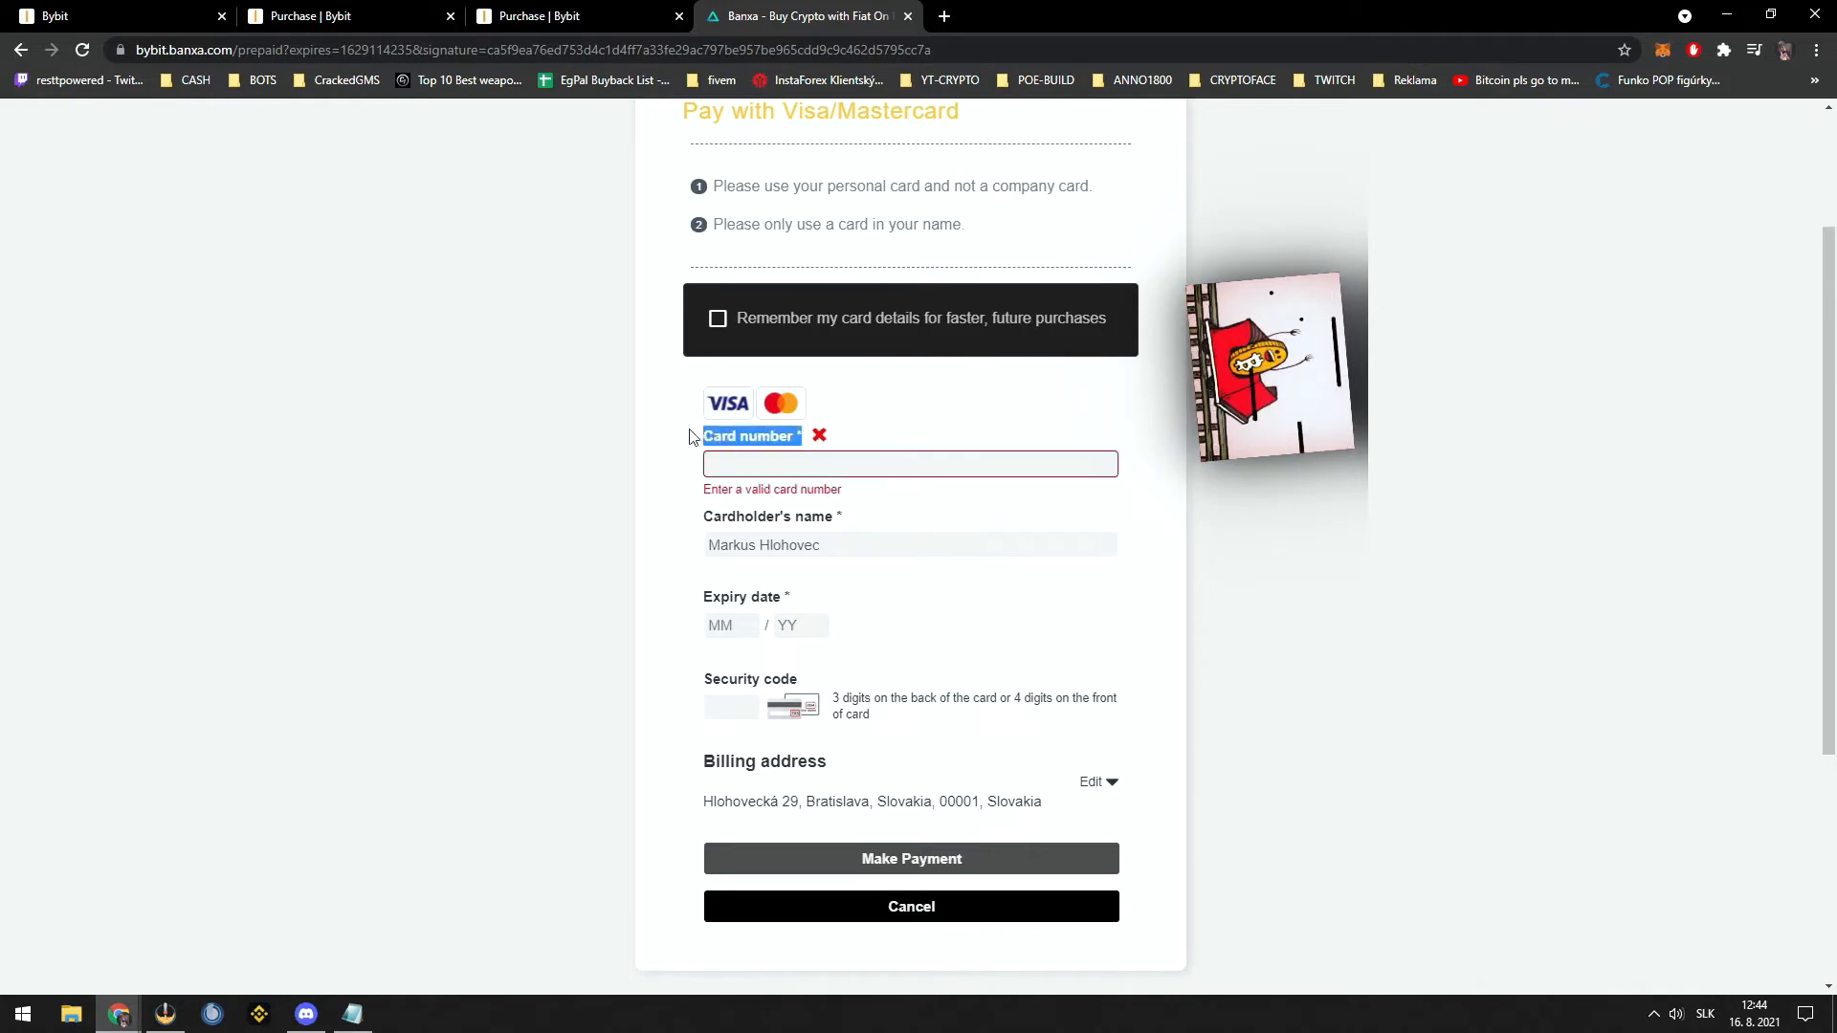
click(717, 435)
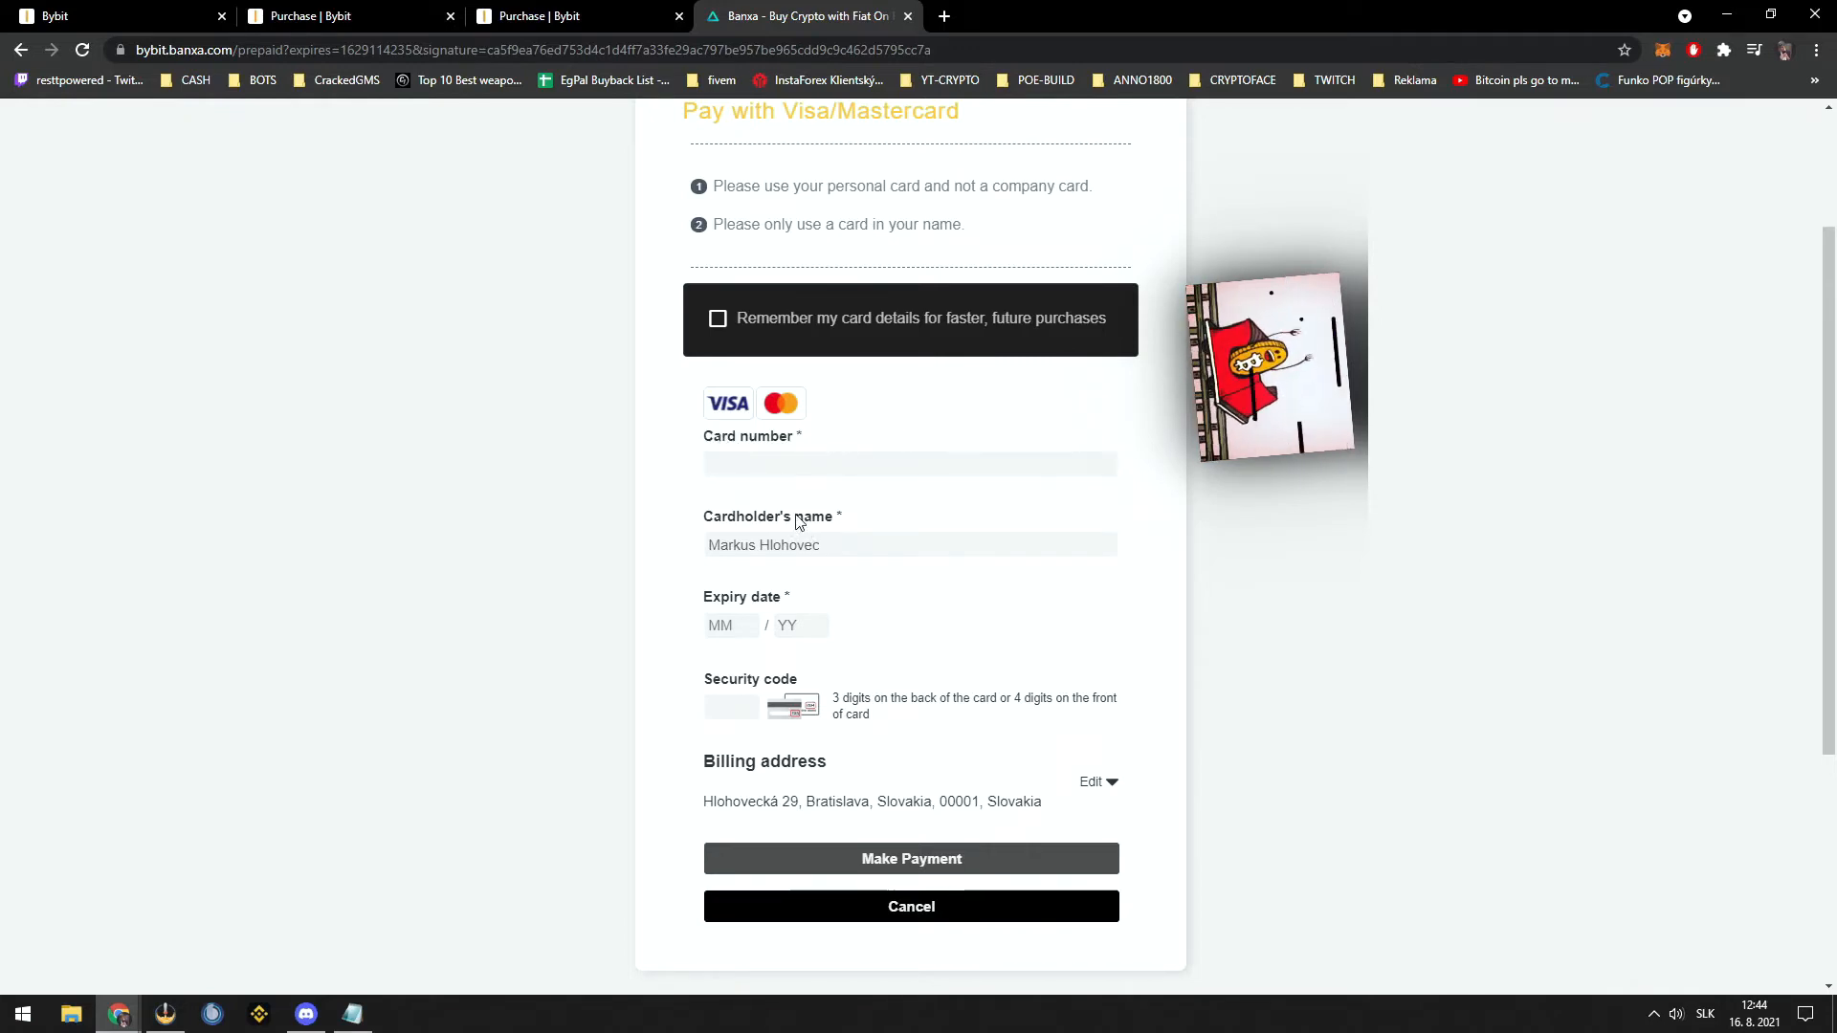
mouse_move(697, 520)
mouse_down()
mouse_move(922, 525)
mouse_move(703, 528)
mouse_up()
click(704, 524)
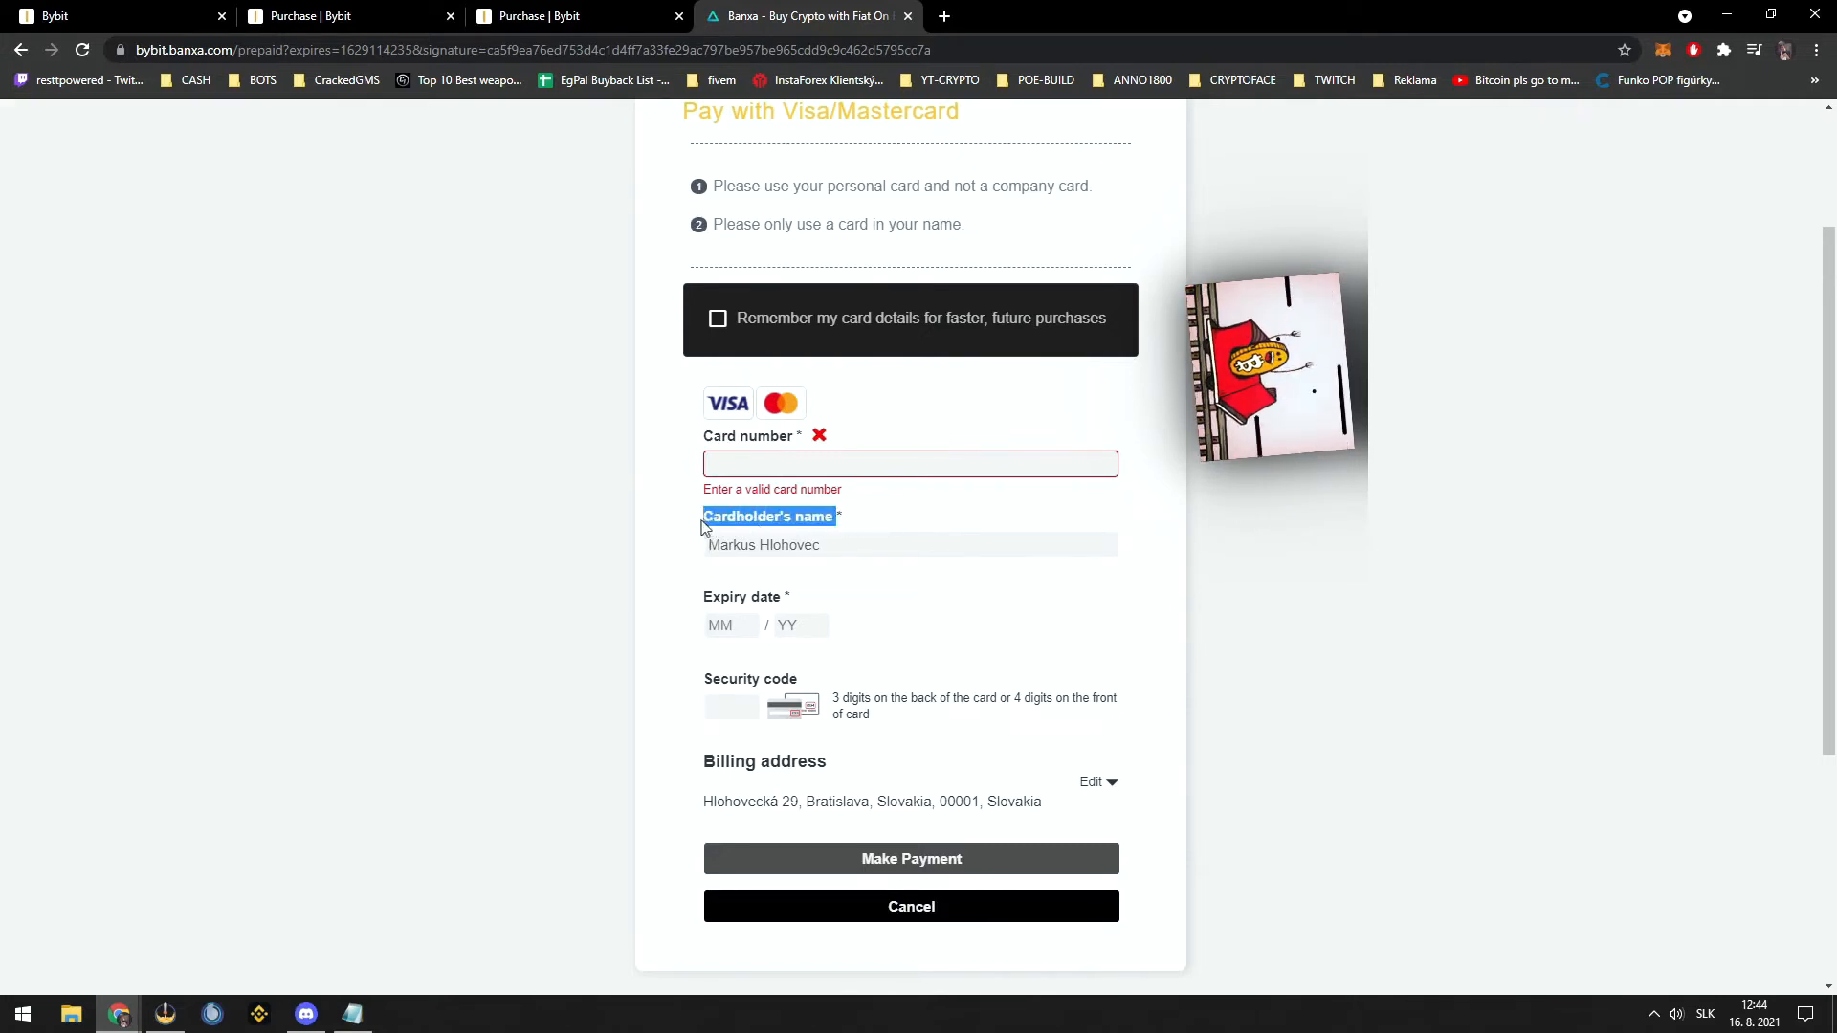
triple_click(831, 541)
click(861, 582)
scroll(864, 590, down, 1)
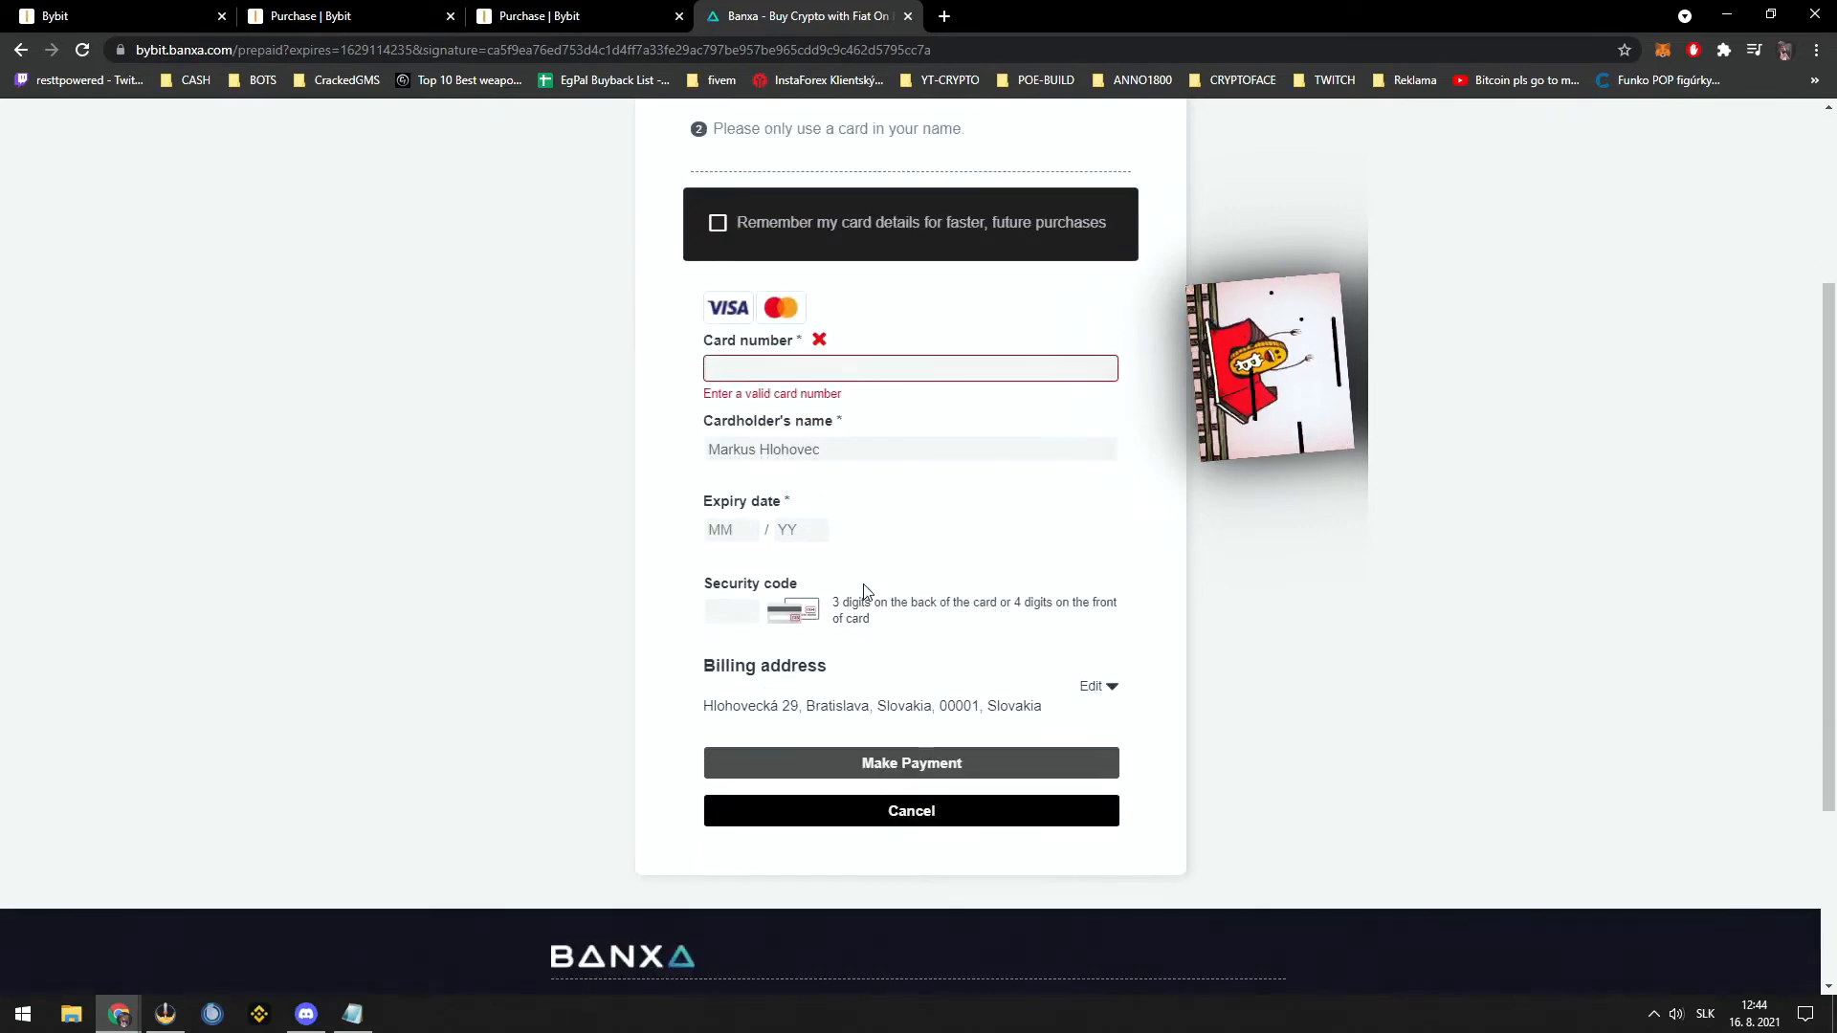
scroll(859, 507, up, 1)
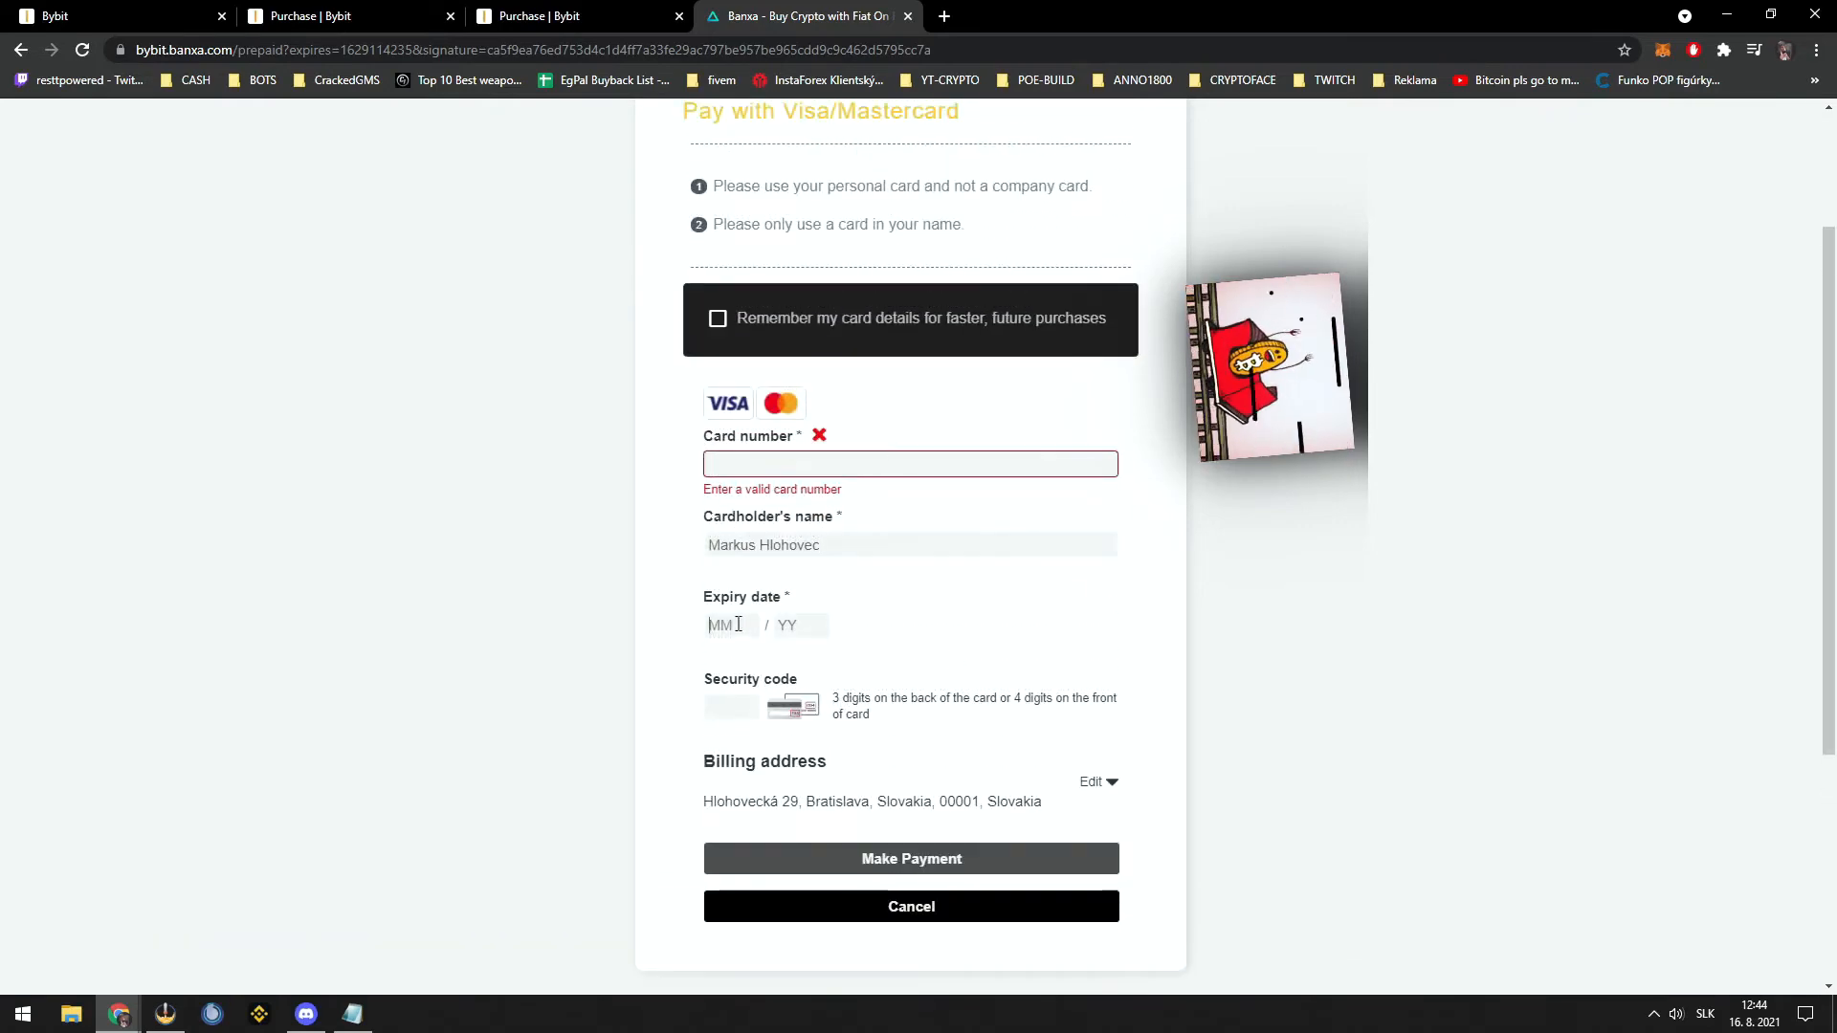
drag(801, 603, 703, 595)
click(747, 691)
drag(815, 682, 642, 678)
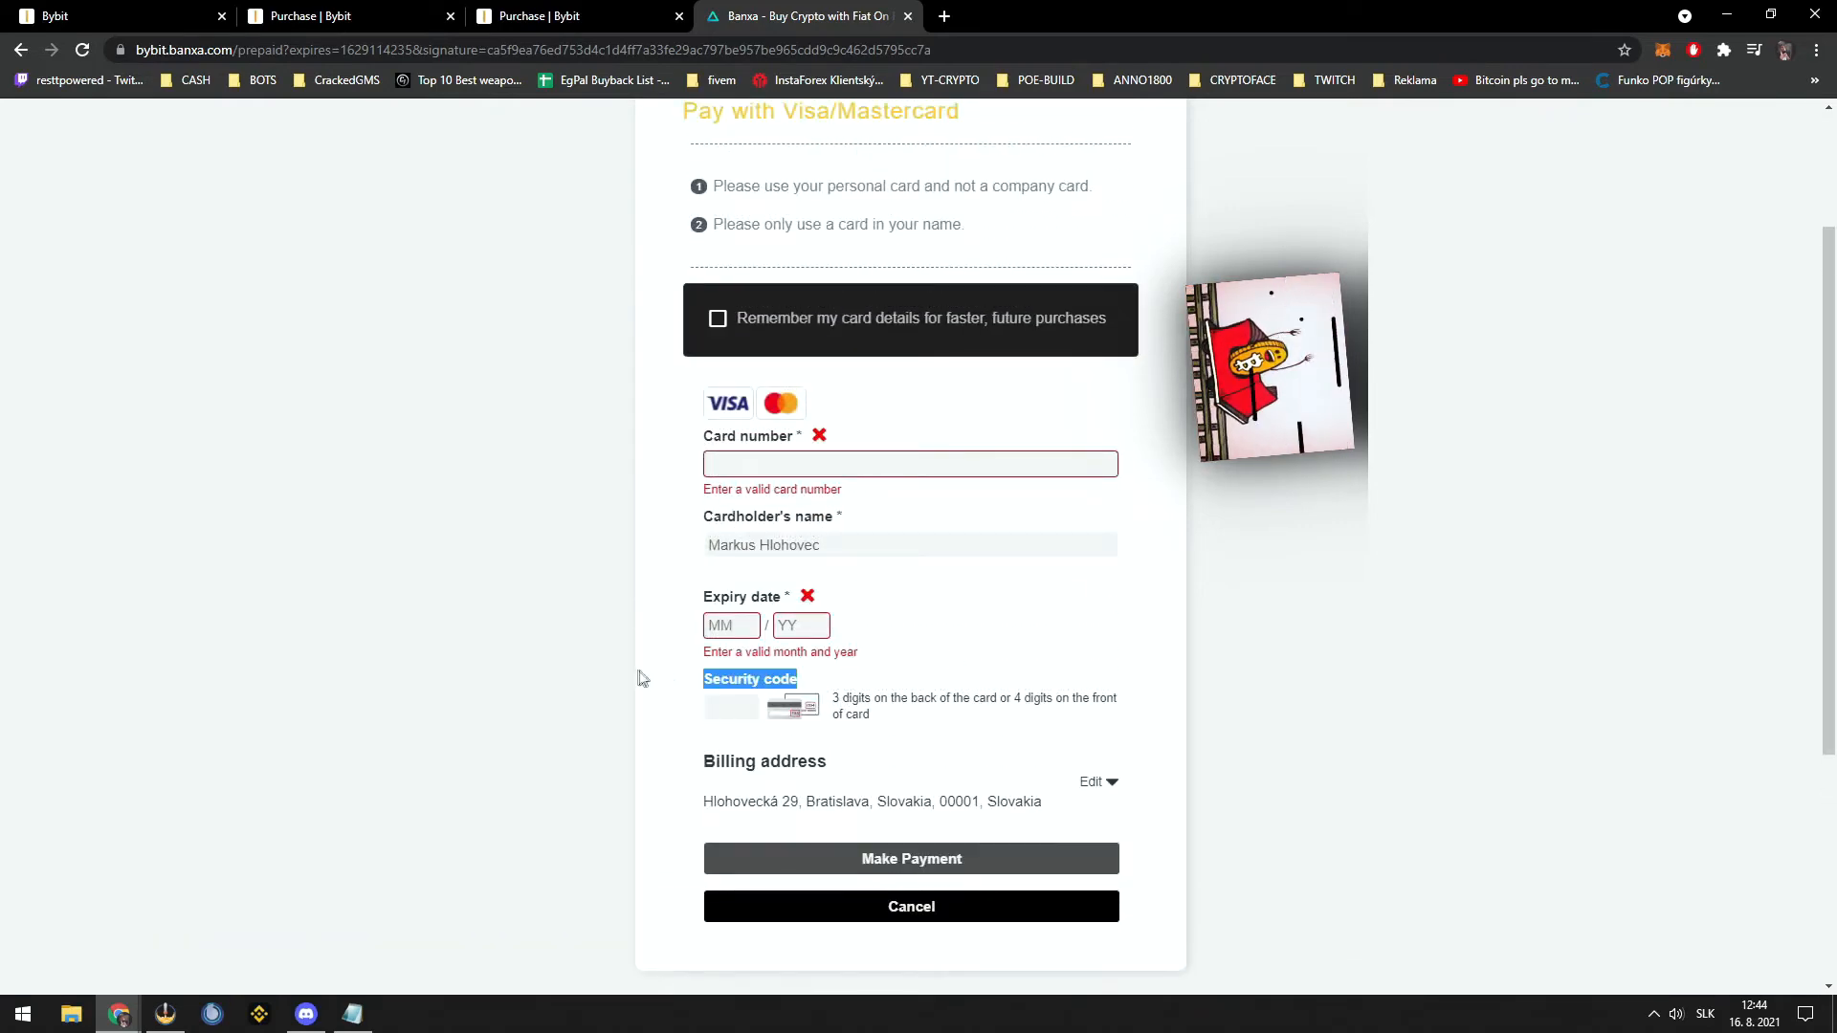
click(841, 691)
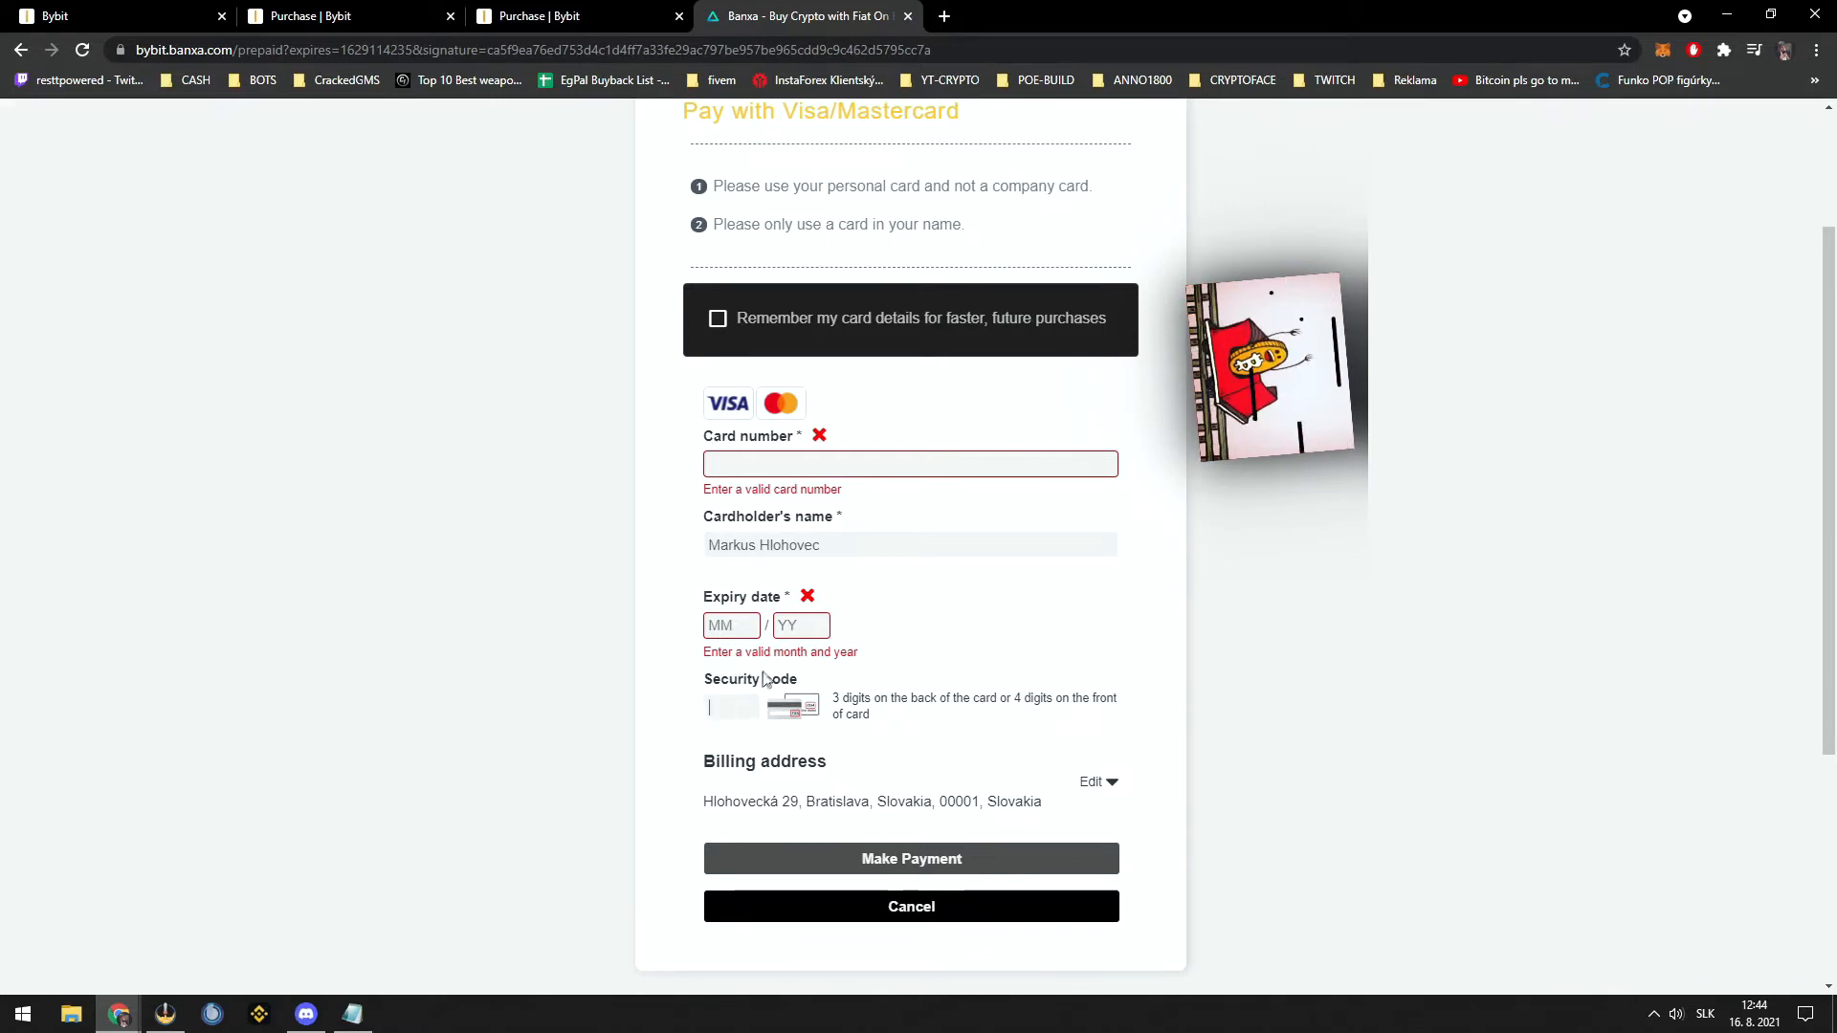
drag(839, 766, 707, 761)
click(847, 780)
scroll(918, 783, down, 4)
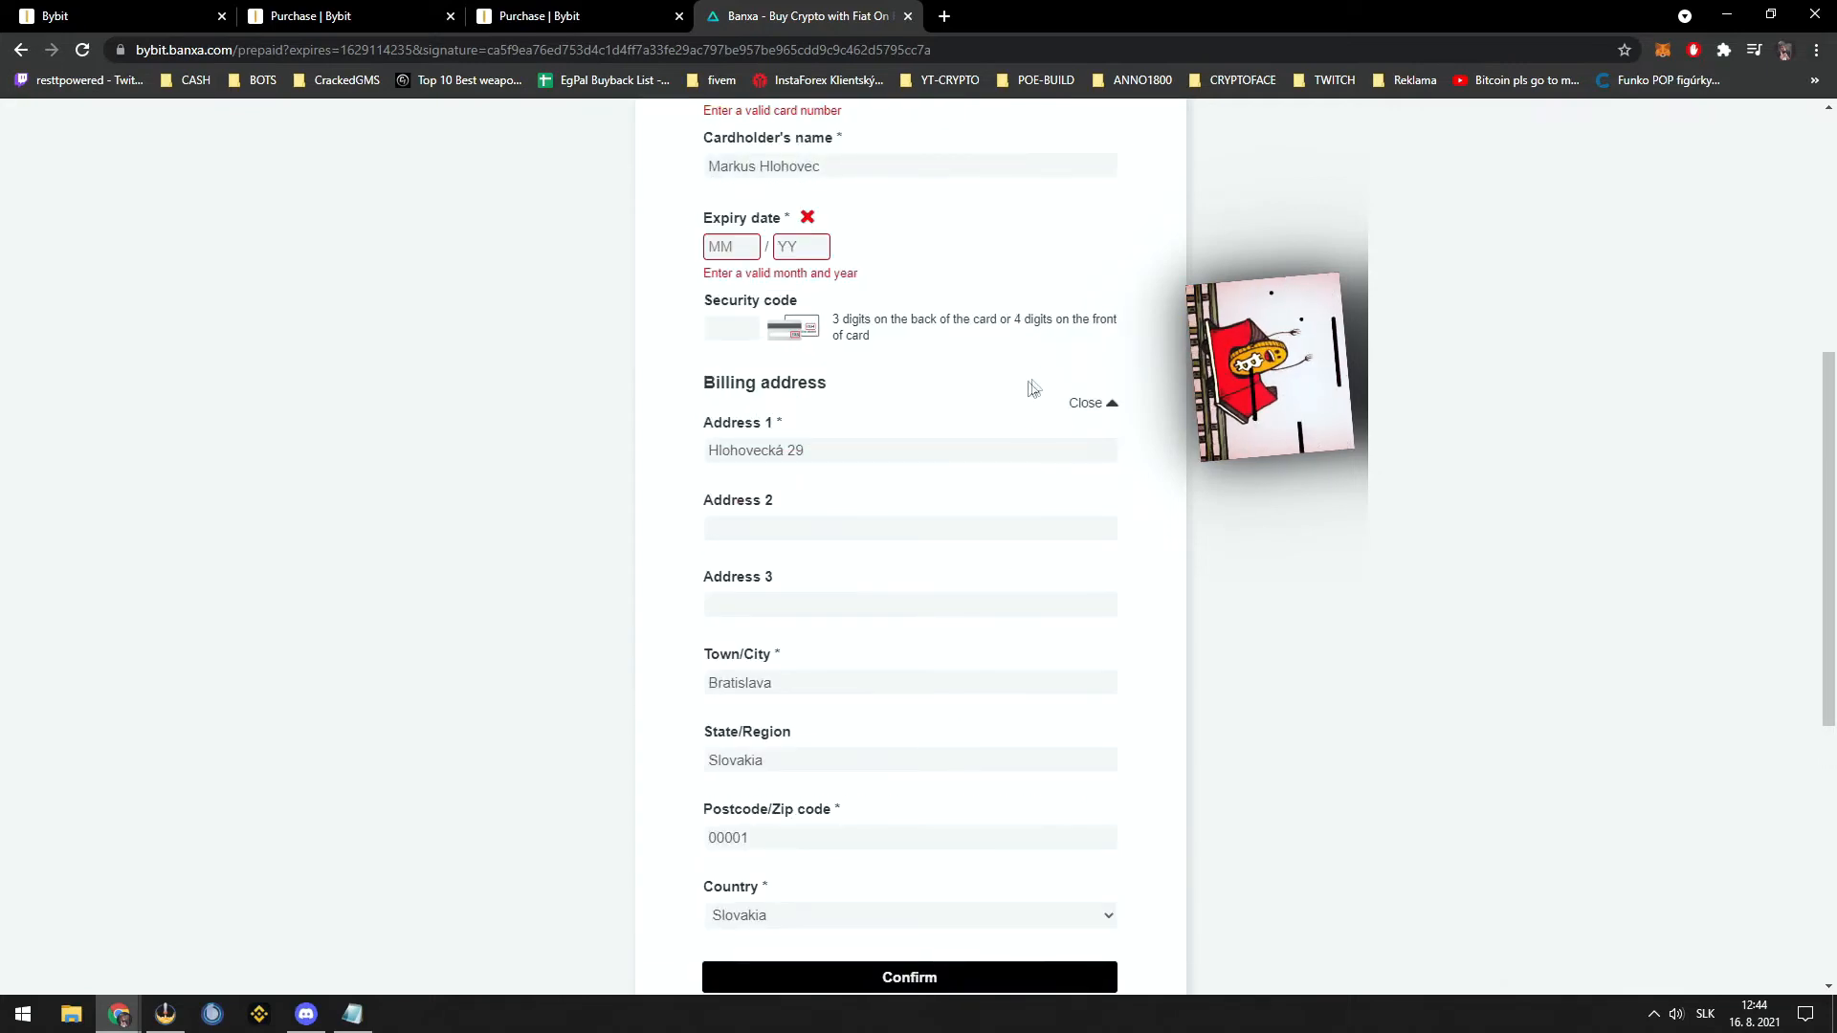
click(1098, 406)
scroll(918, 603, up, 5)
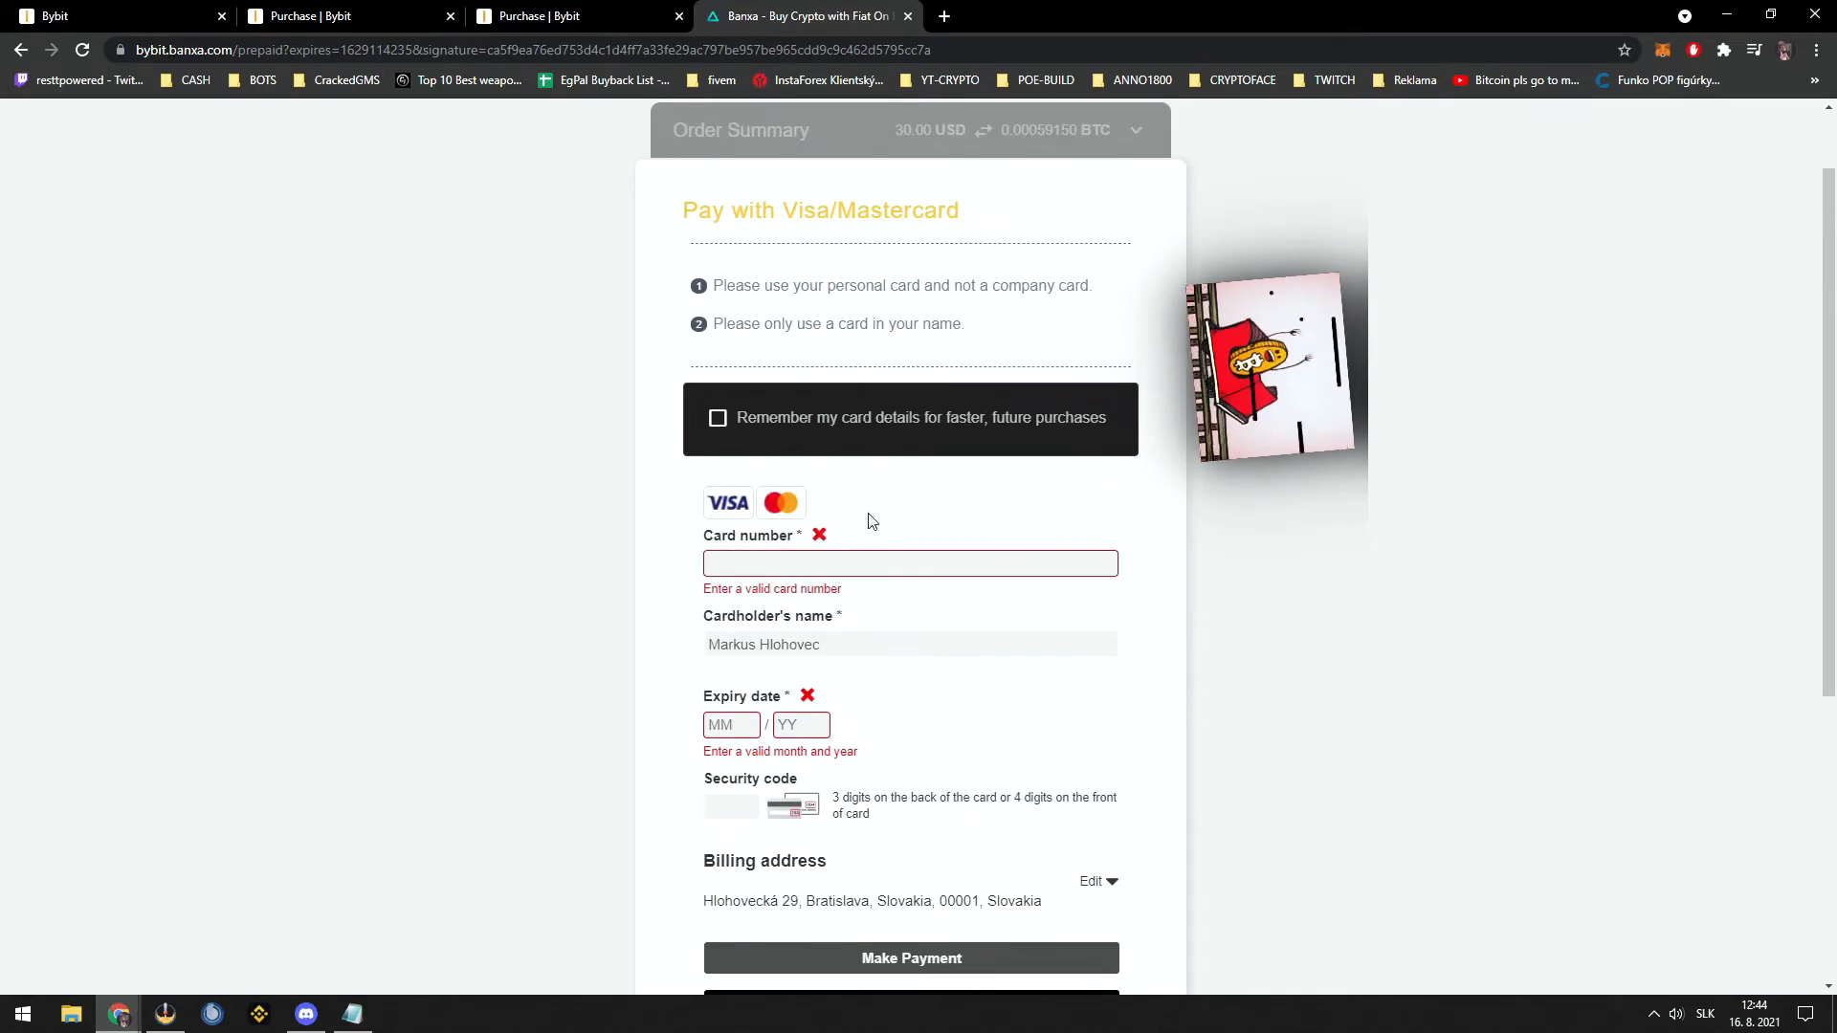
click(728, 568)
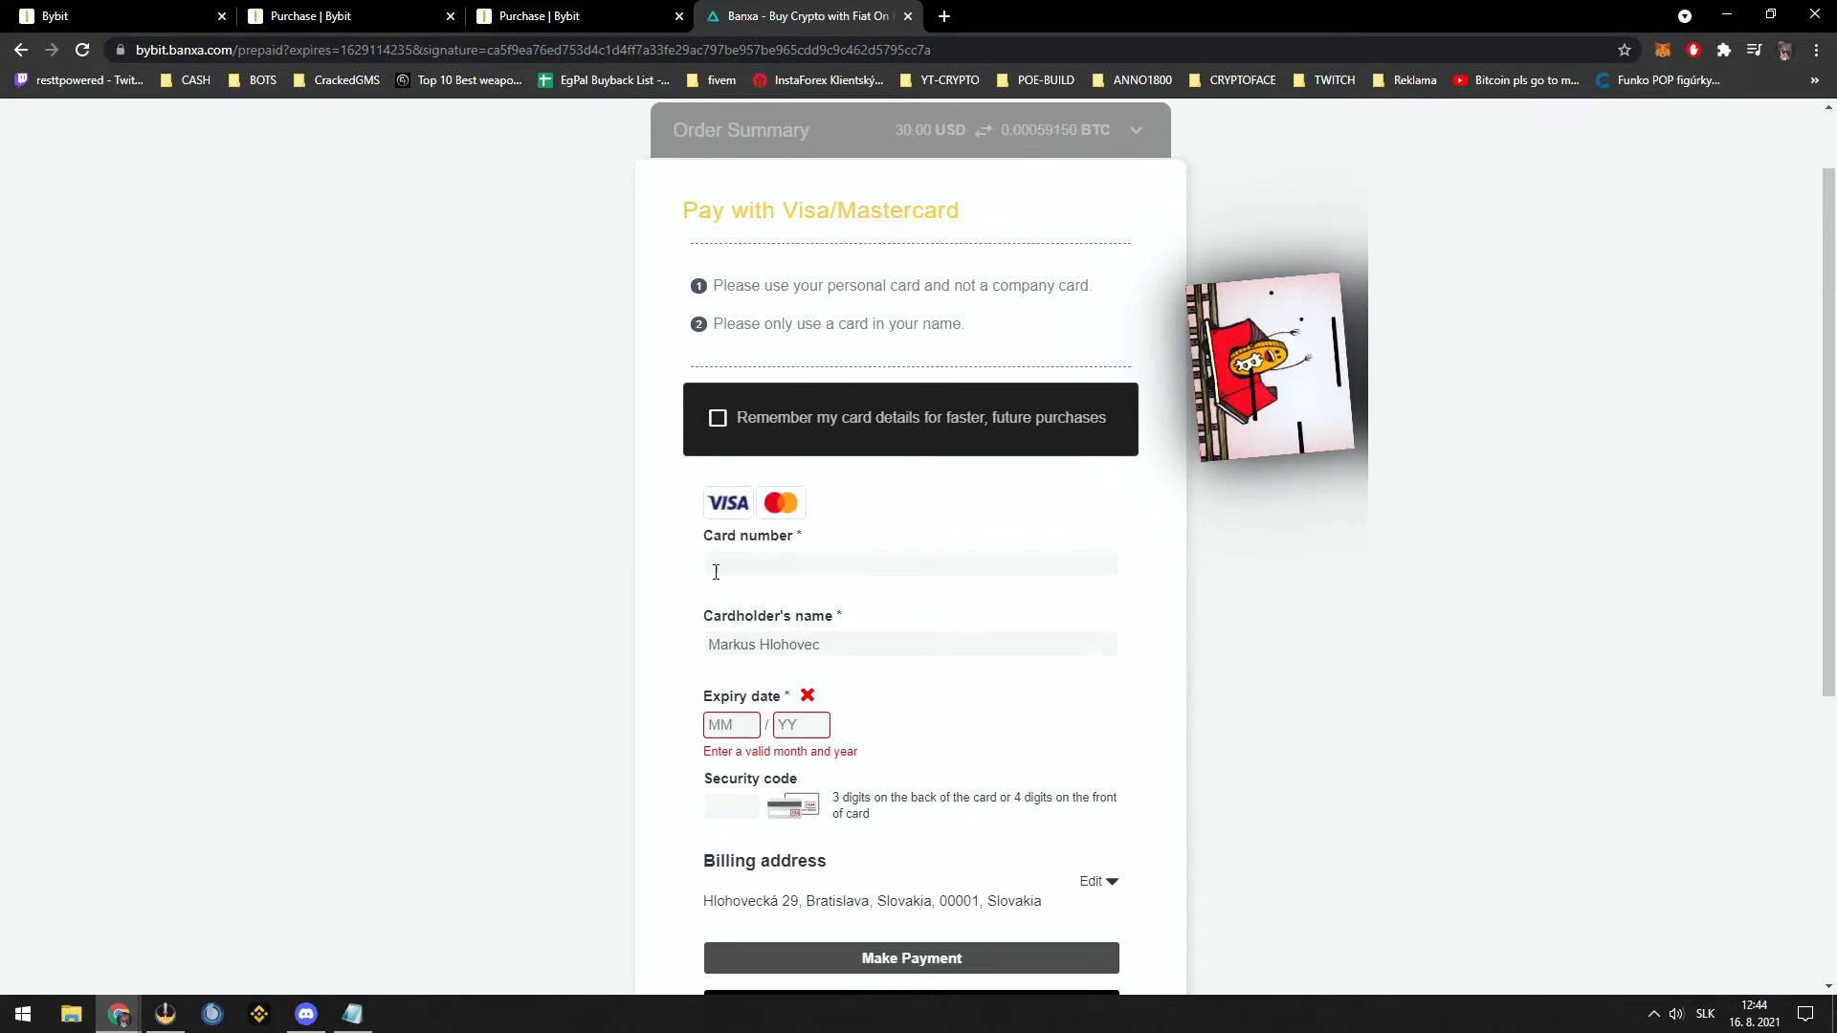
scroll(769, 449, down, 1)
click(831, 560)
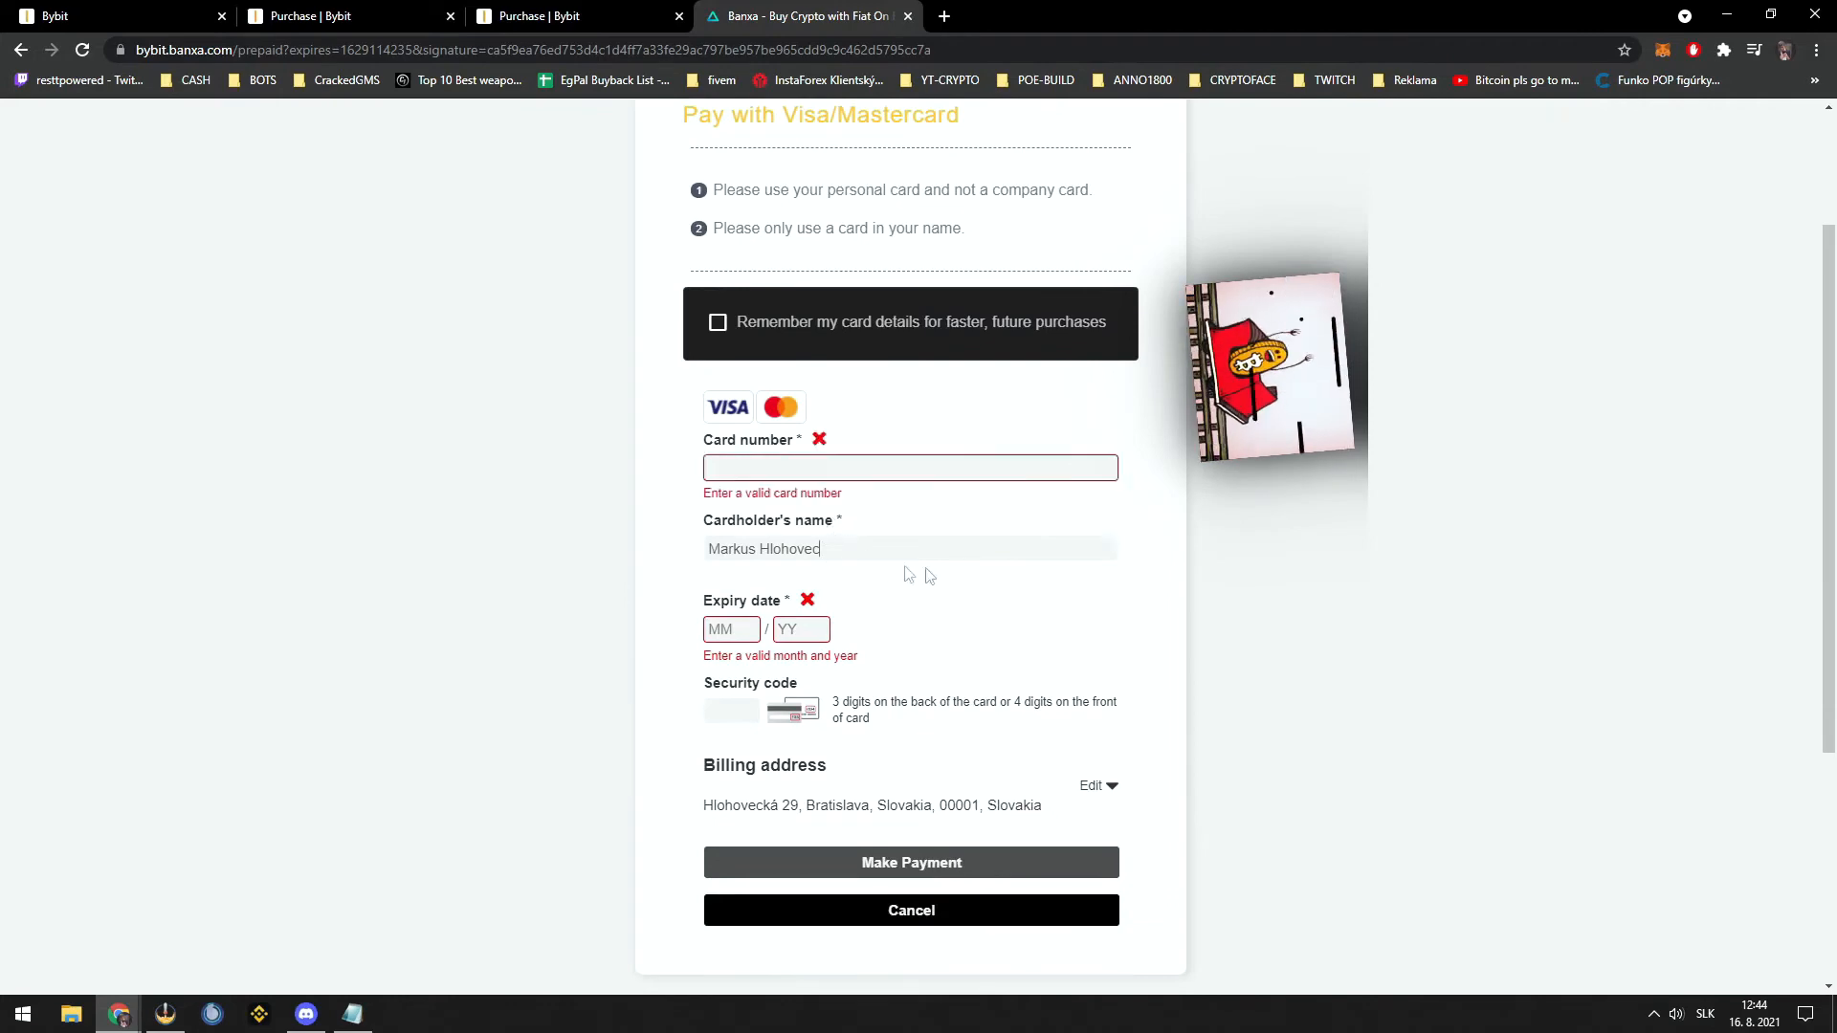
scroll(1043, 654, down, 2)
click(736, 441)
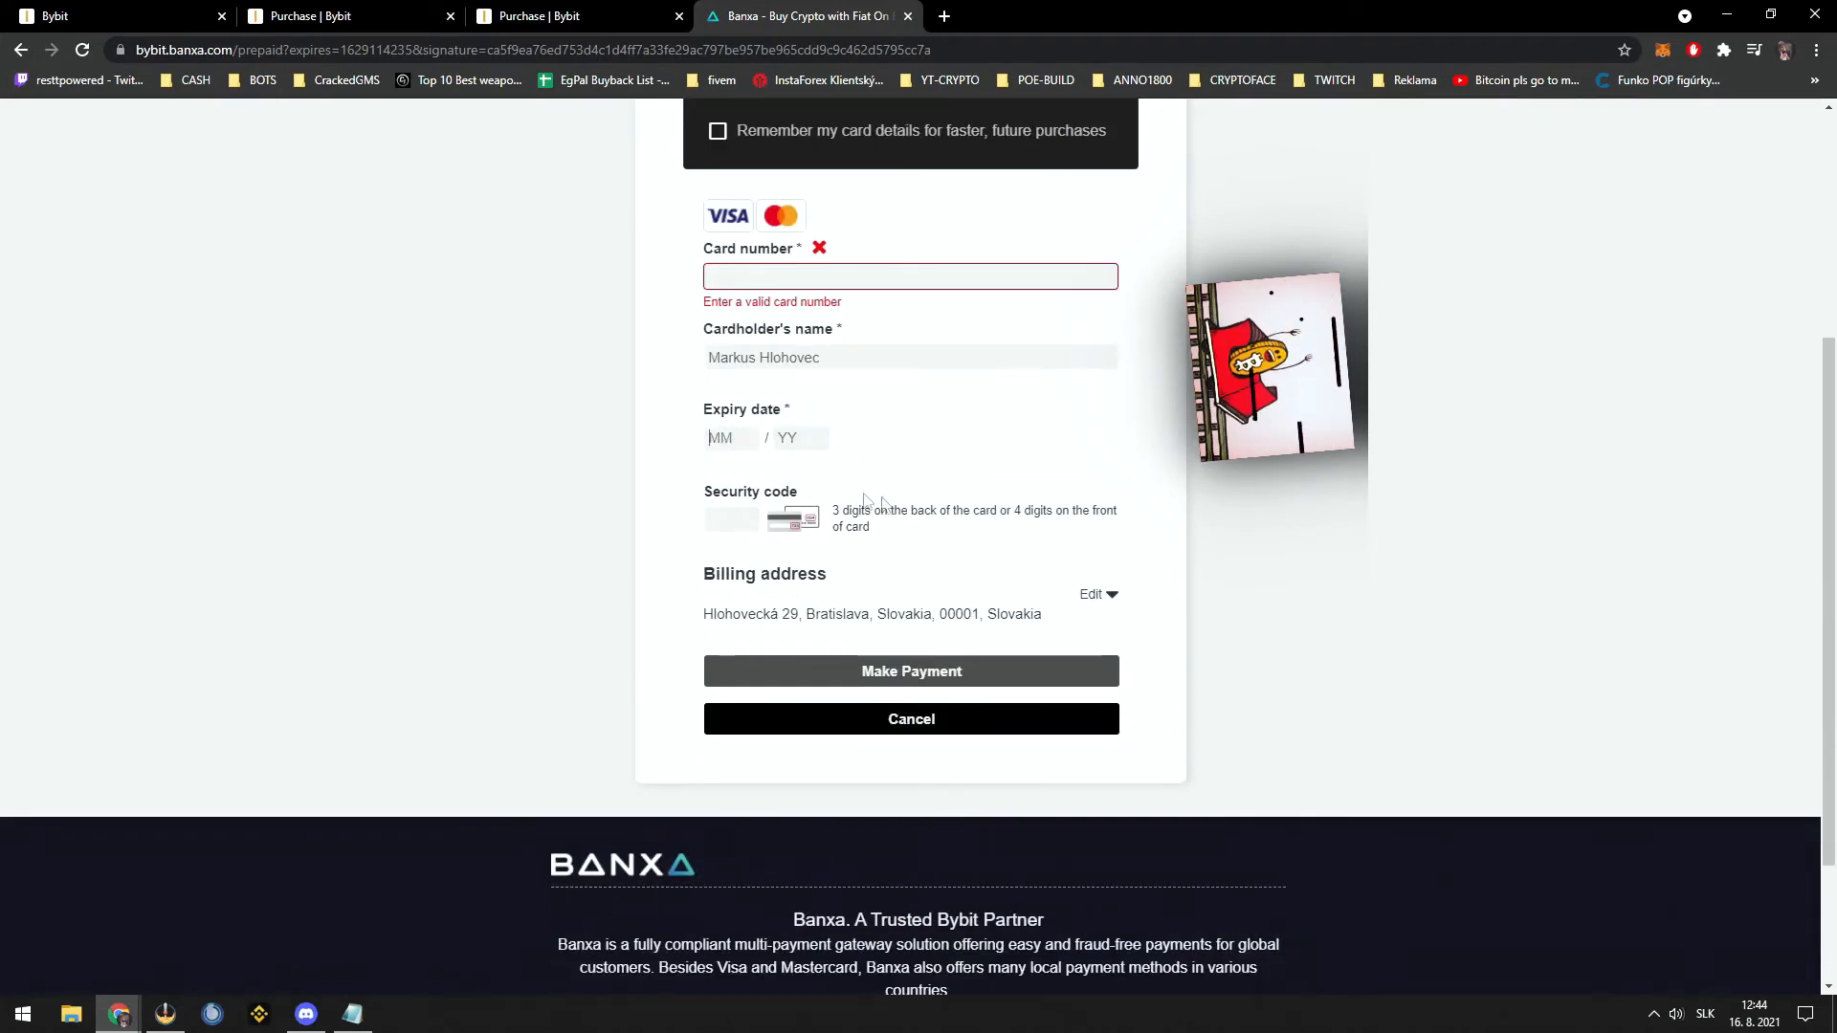
click(733, 524)
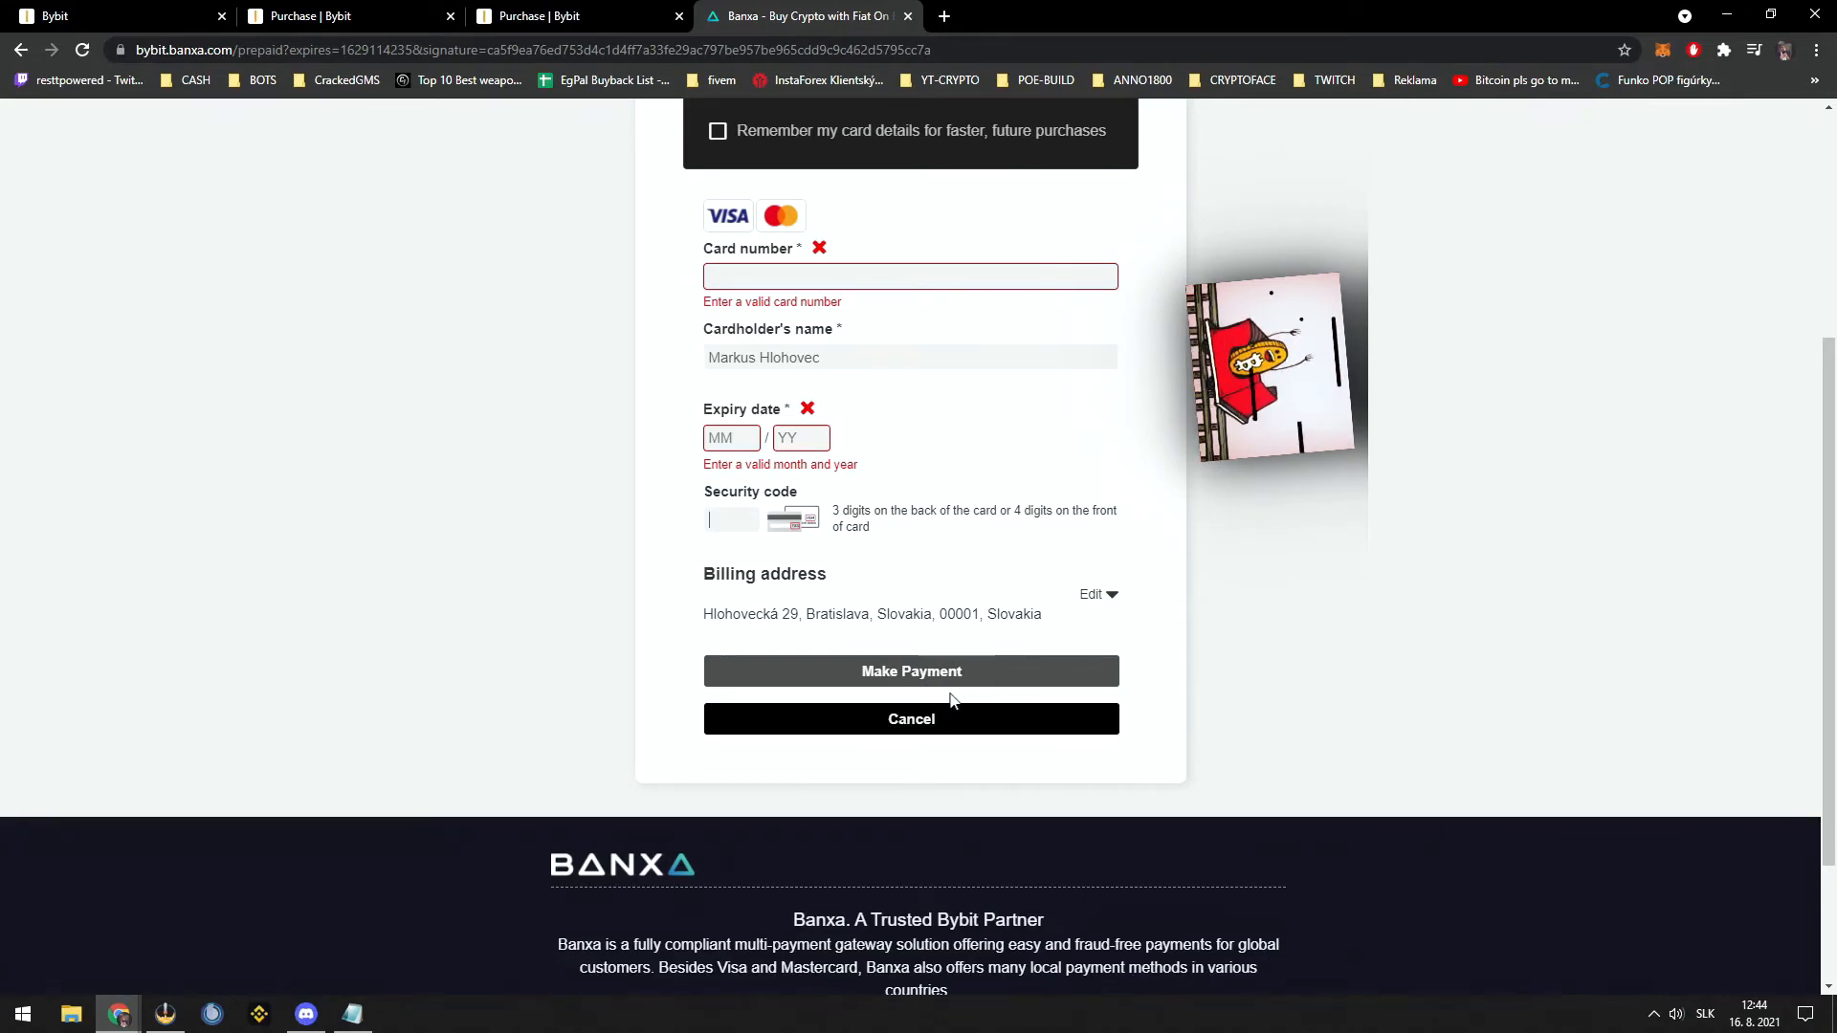
scroll(940, 705, up, 3)
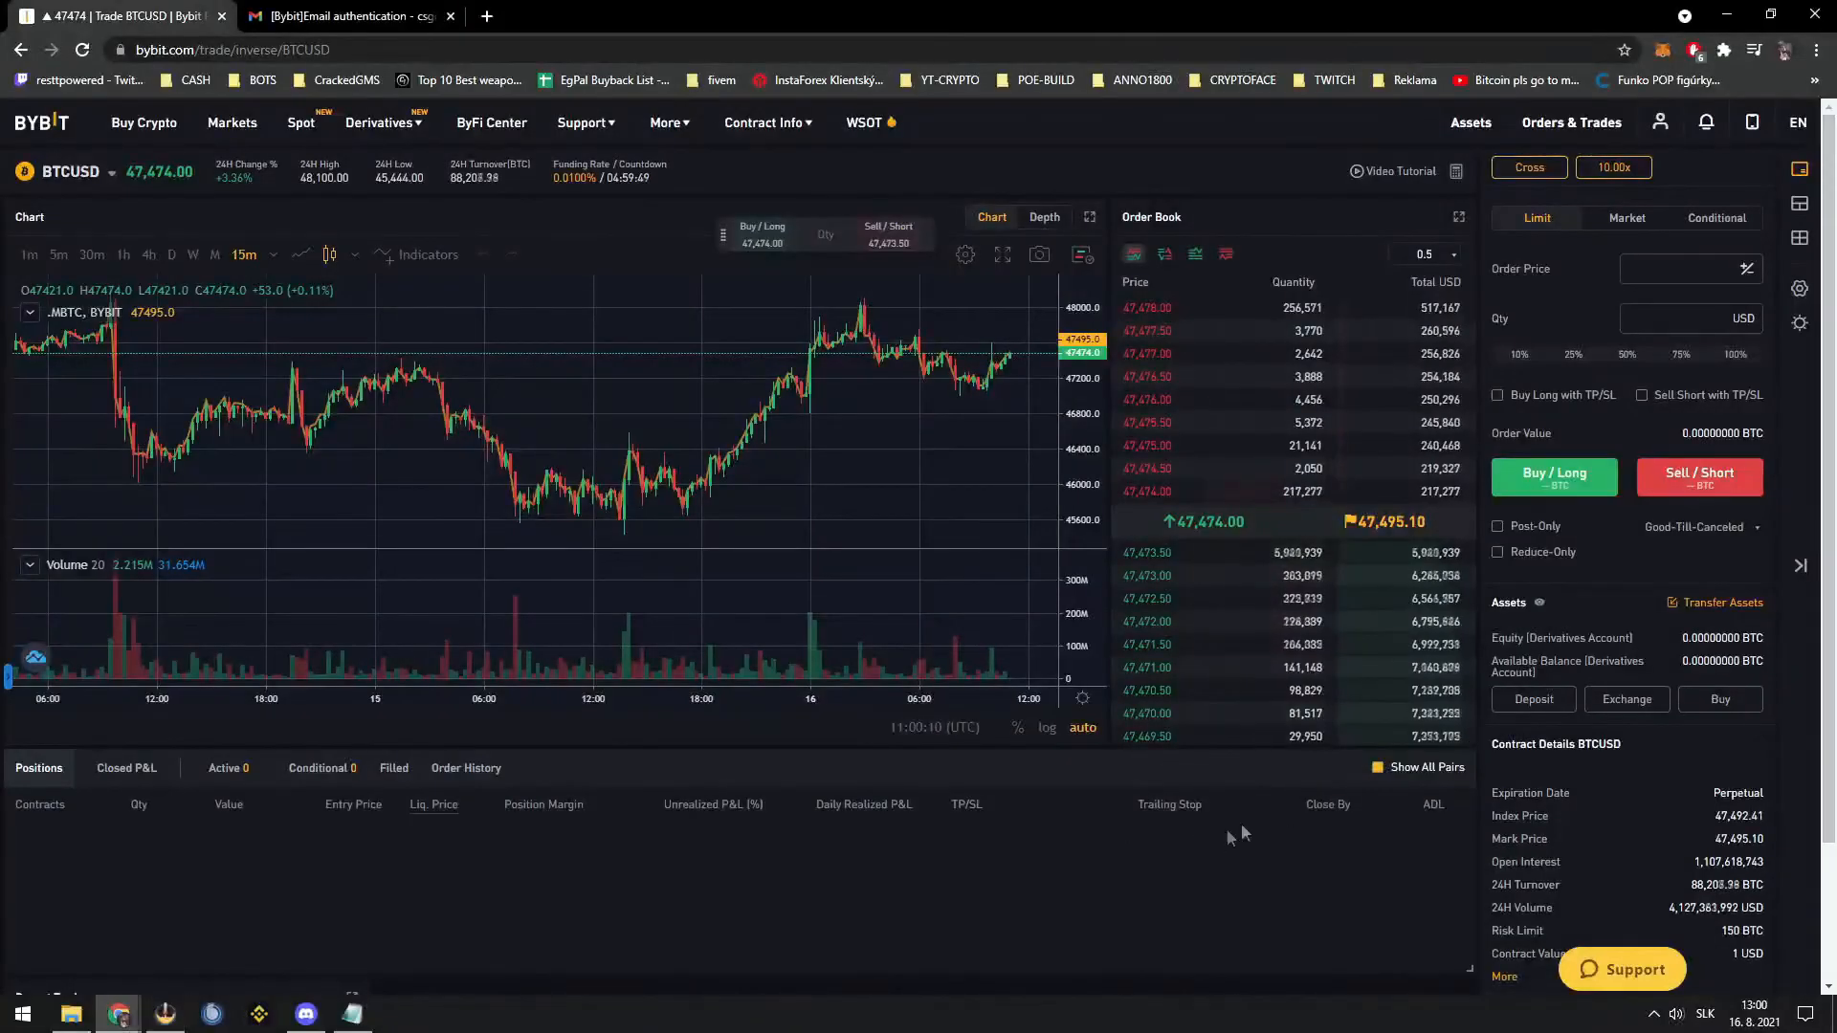
Open the Assets page from the header to view the 0.00000000 BTC Spot balance.
mouse_move(1662, 124)
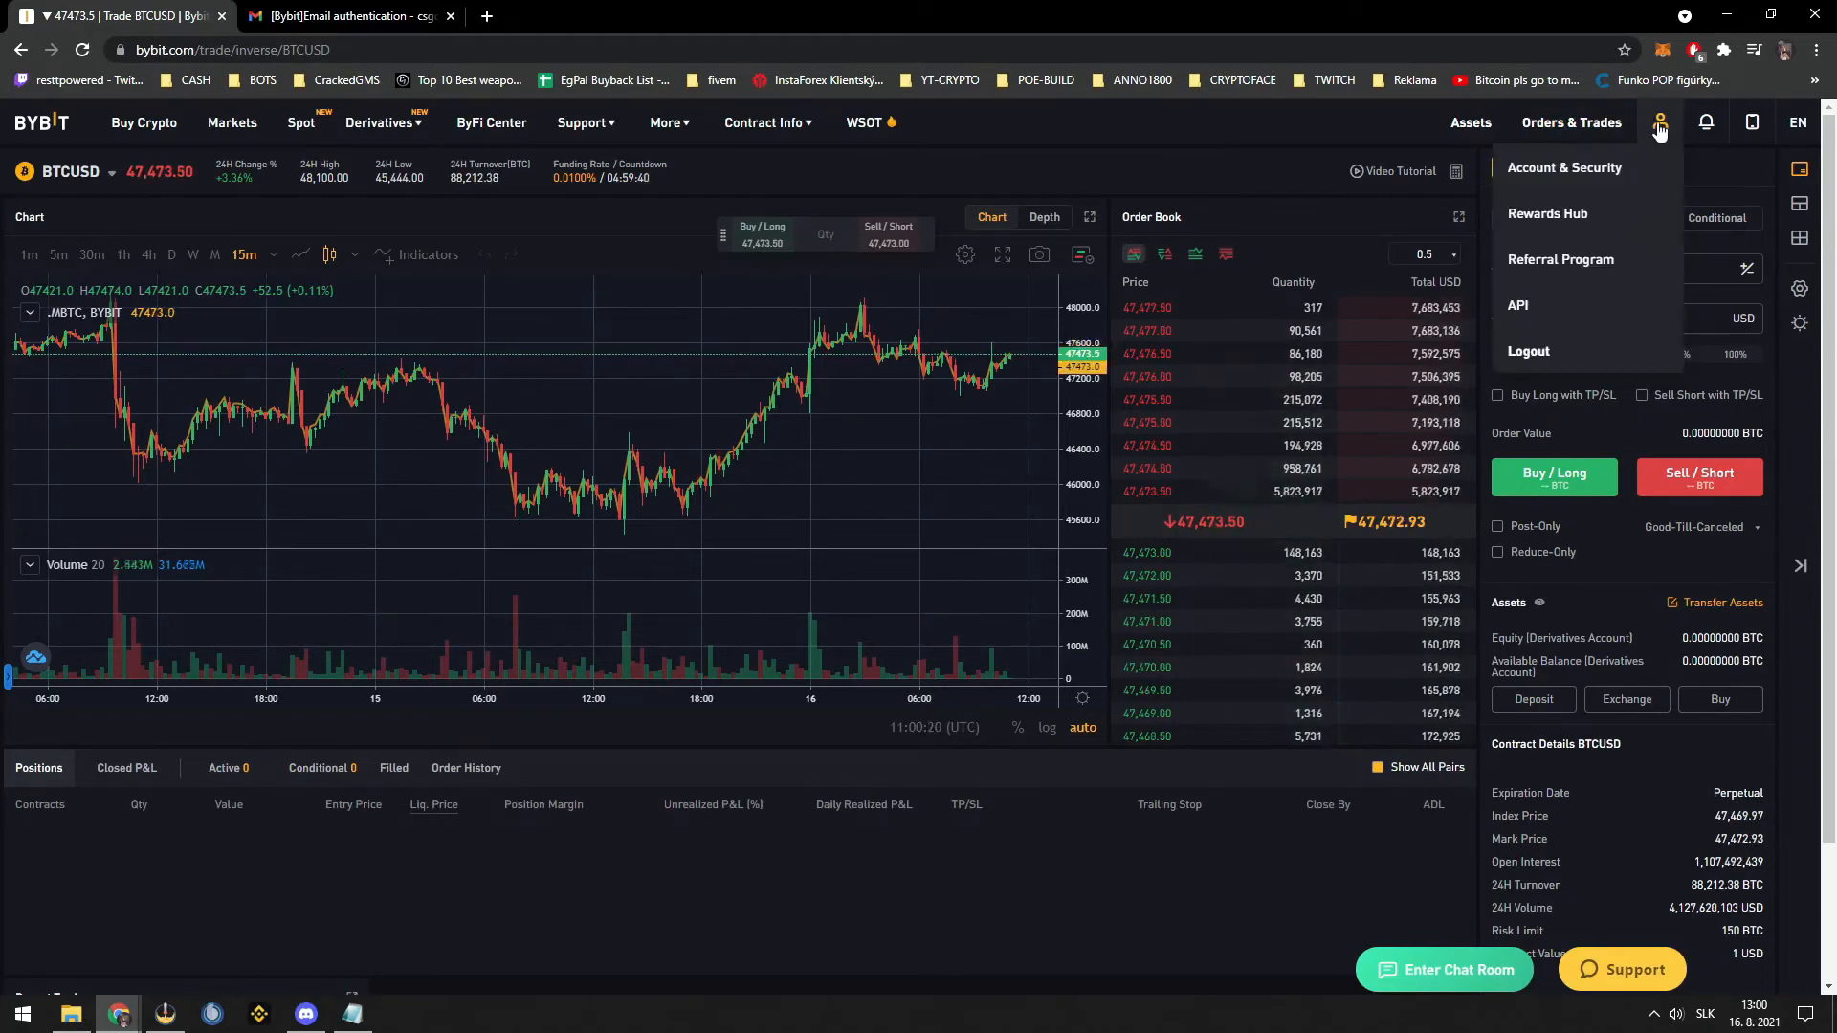
click(1478, 134)
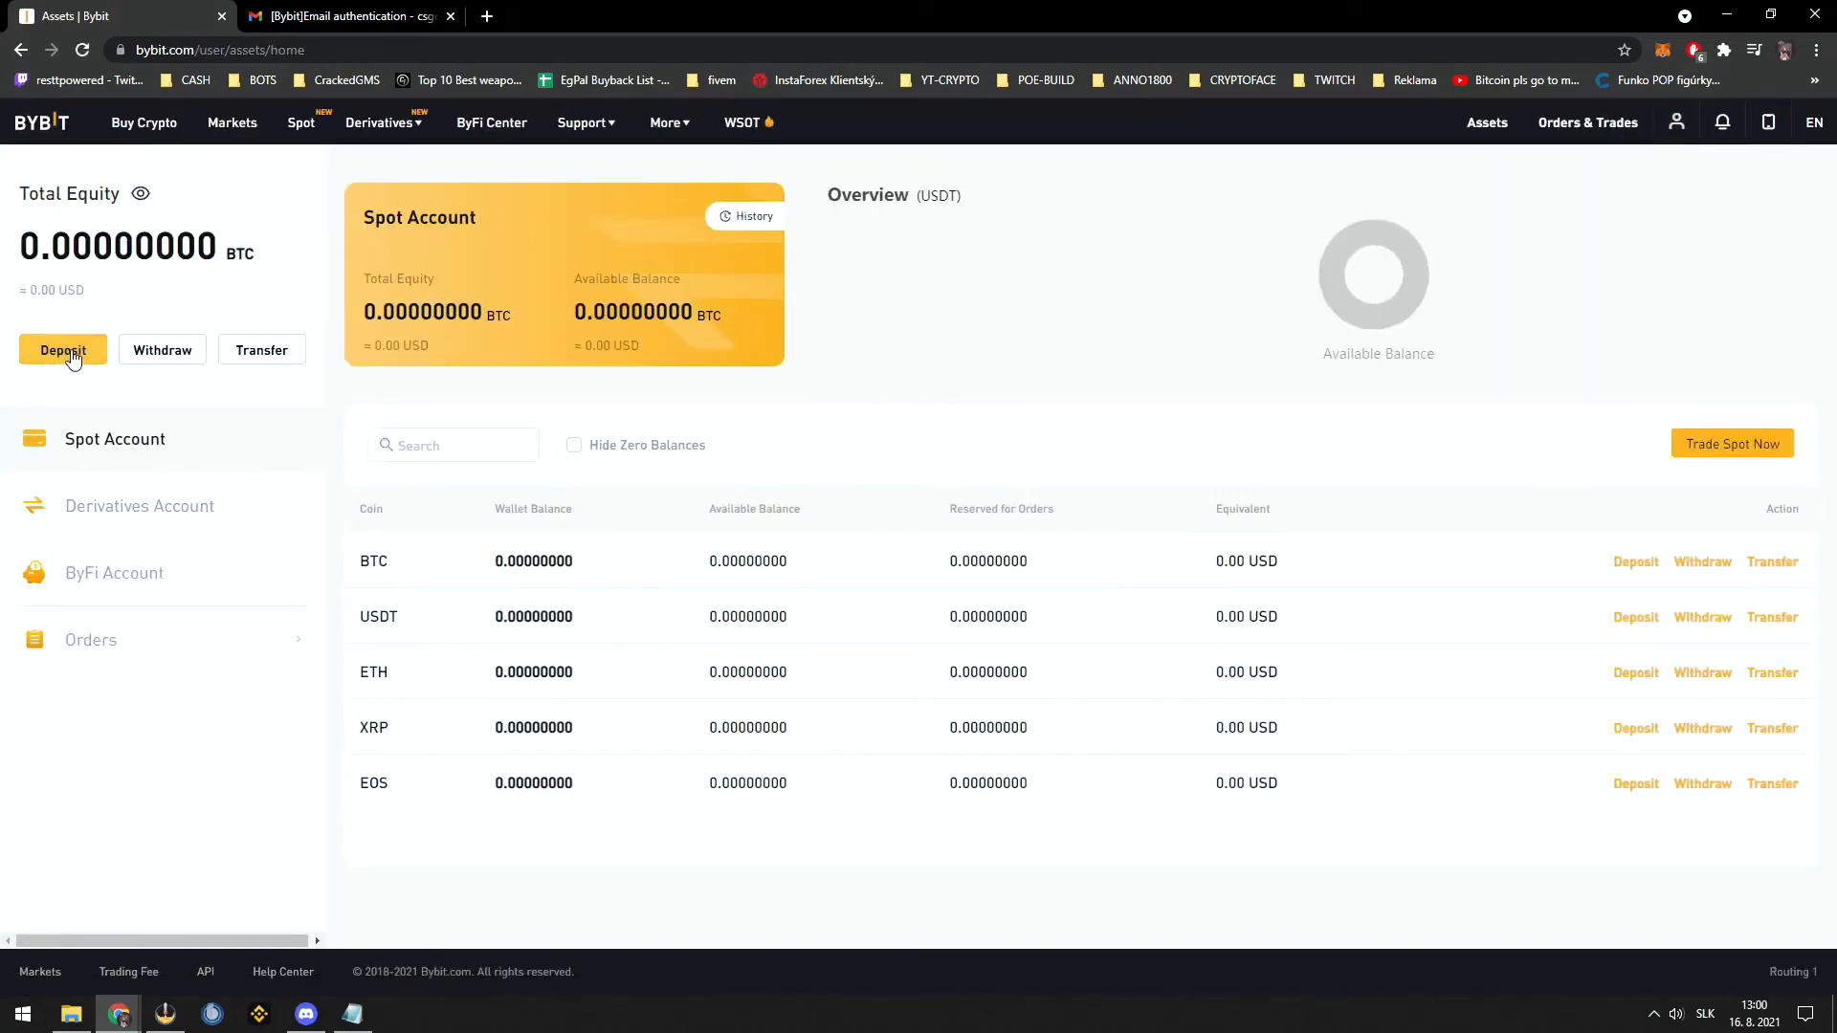
Open the deposit details with BTC kept as the deposit coin.
click(63, 350)
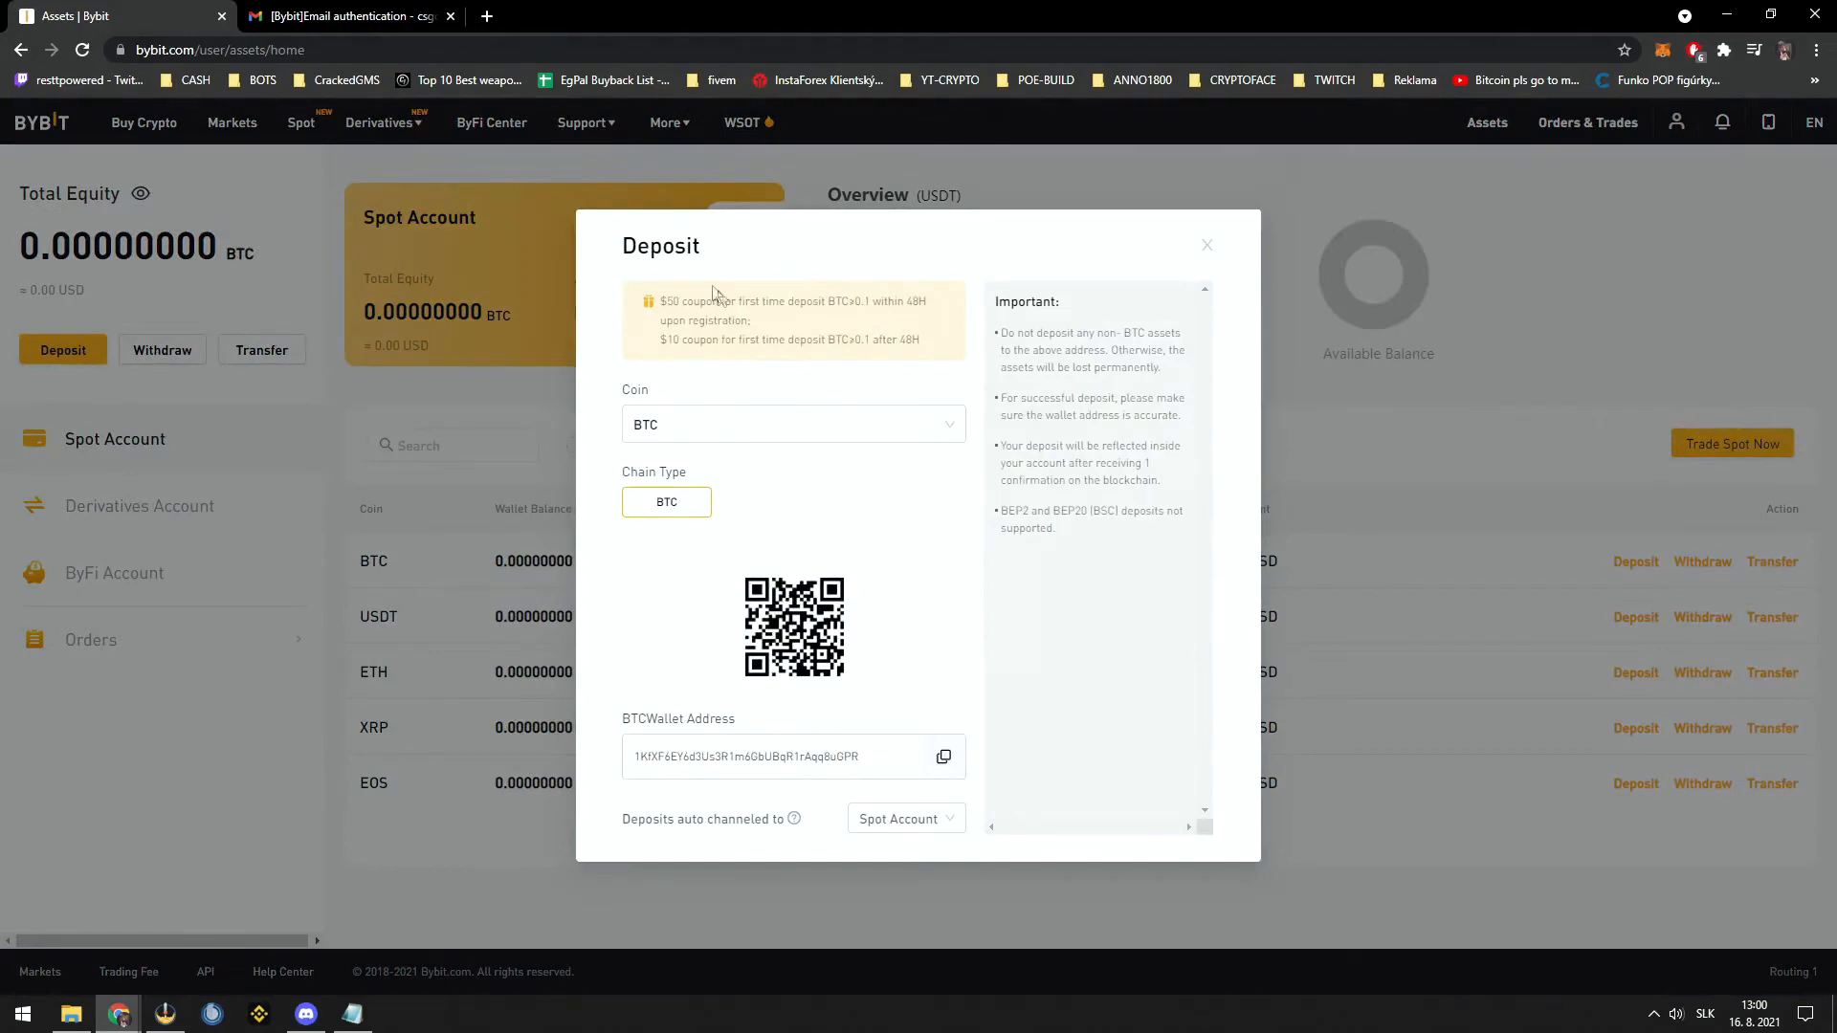
click(664, 426)
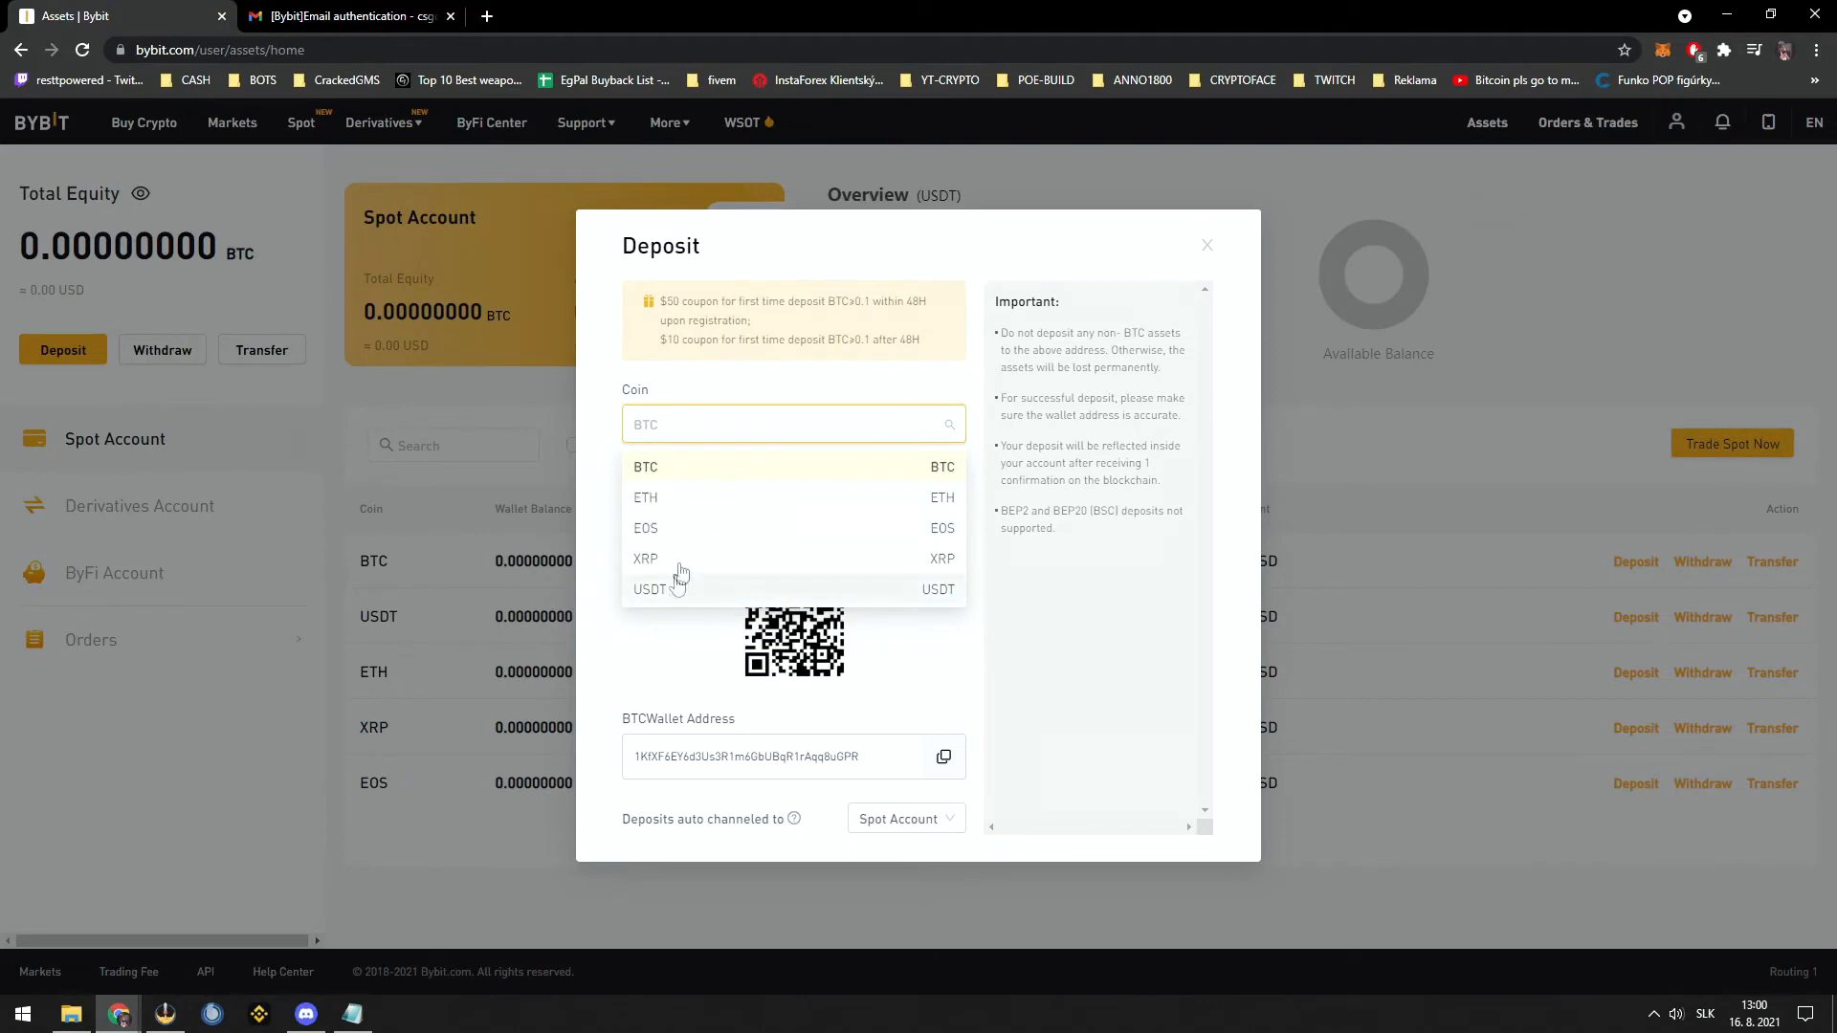
click(706, 423)
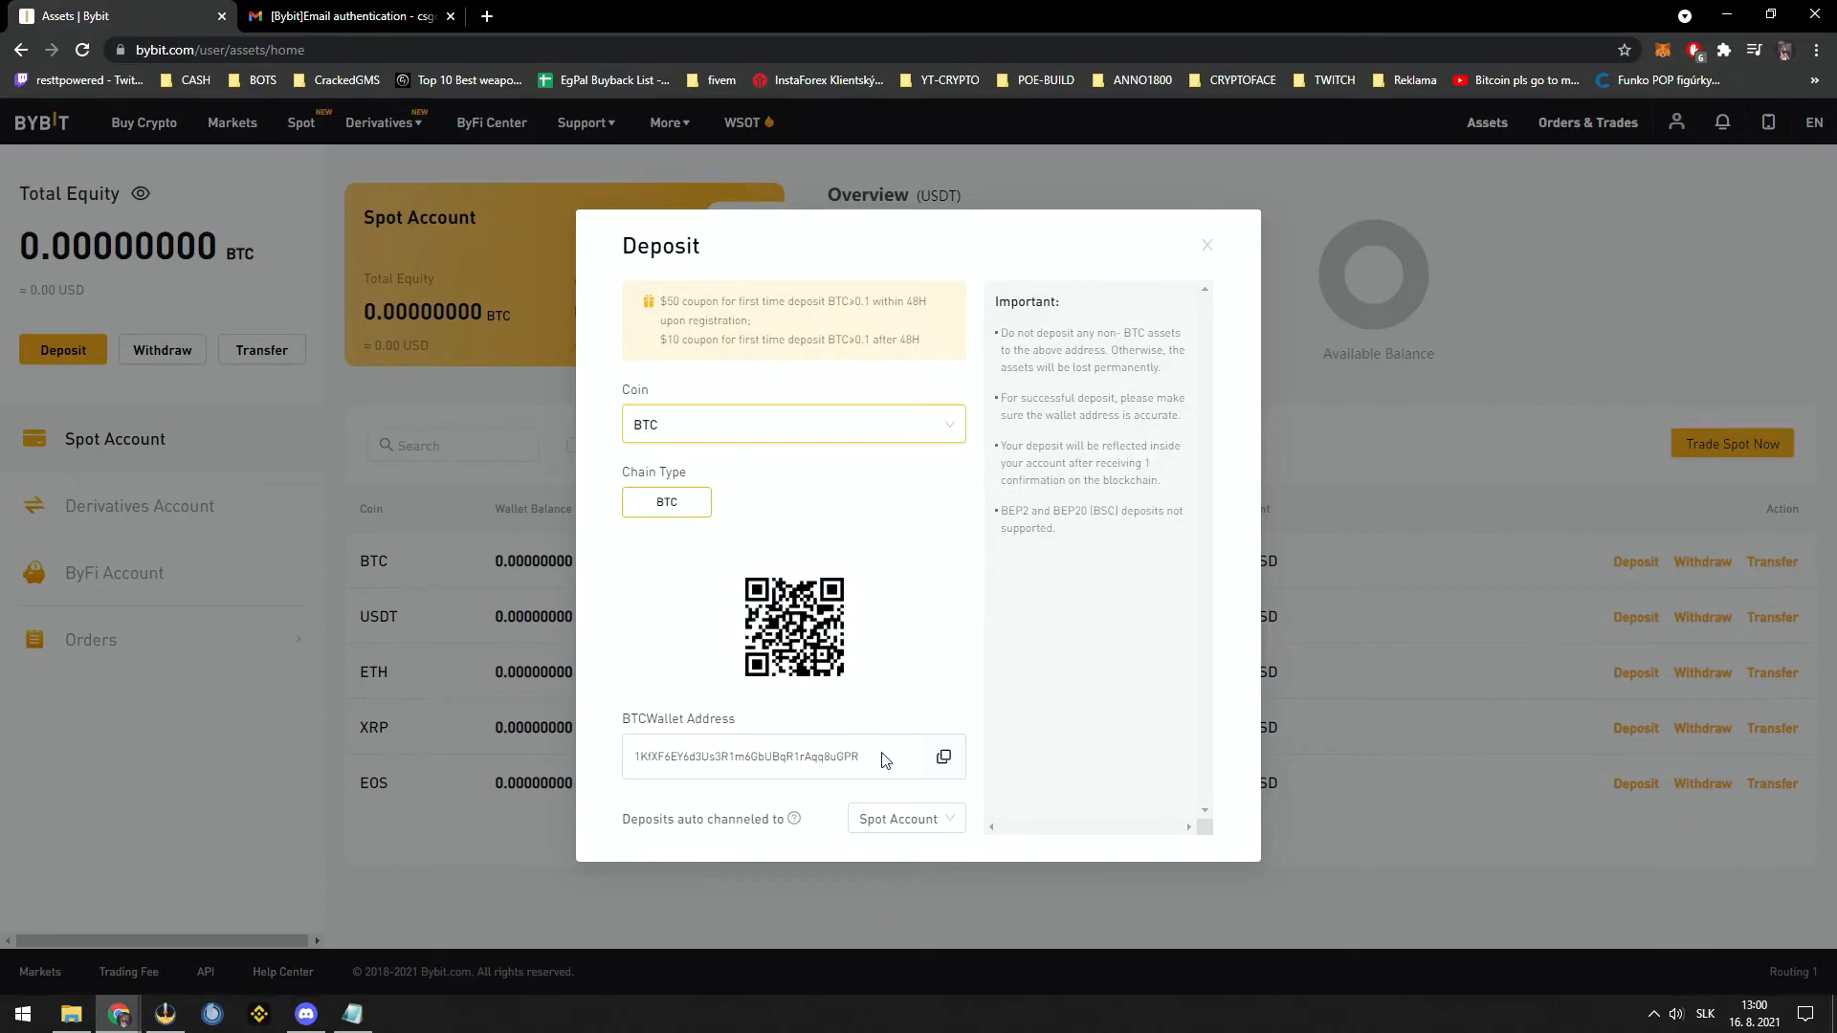
Select the BTC wallet address and route deposits to the Derivatives Account.
mouse_move(881, 760)
mouse_down()
mouse_move(626, 758)
mouse_move(878, 763)
mouse_up()
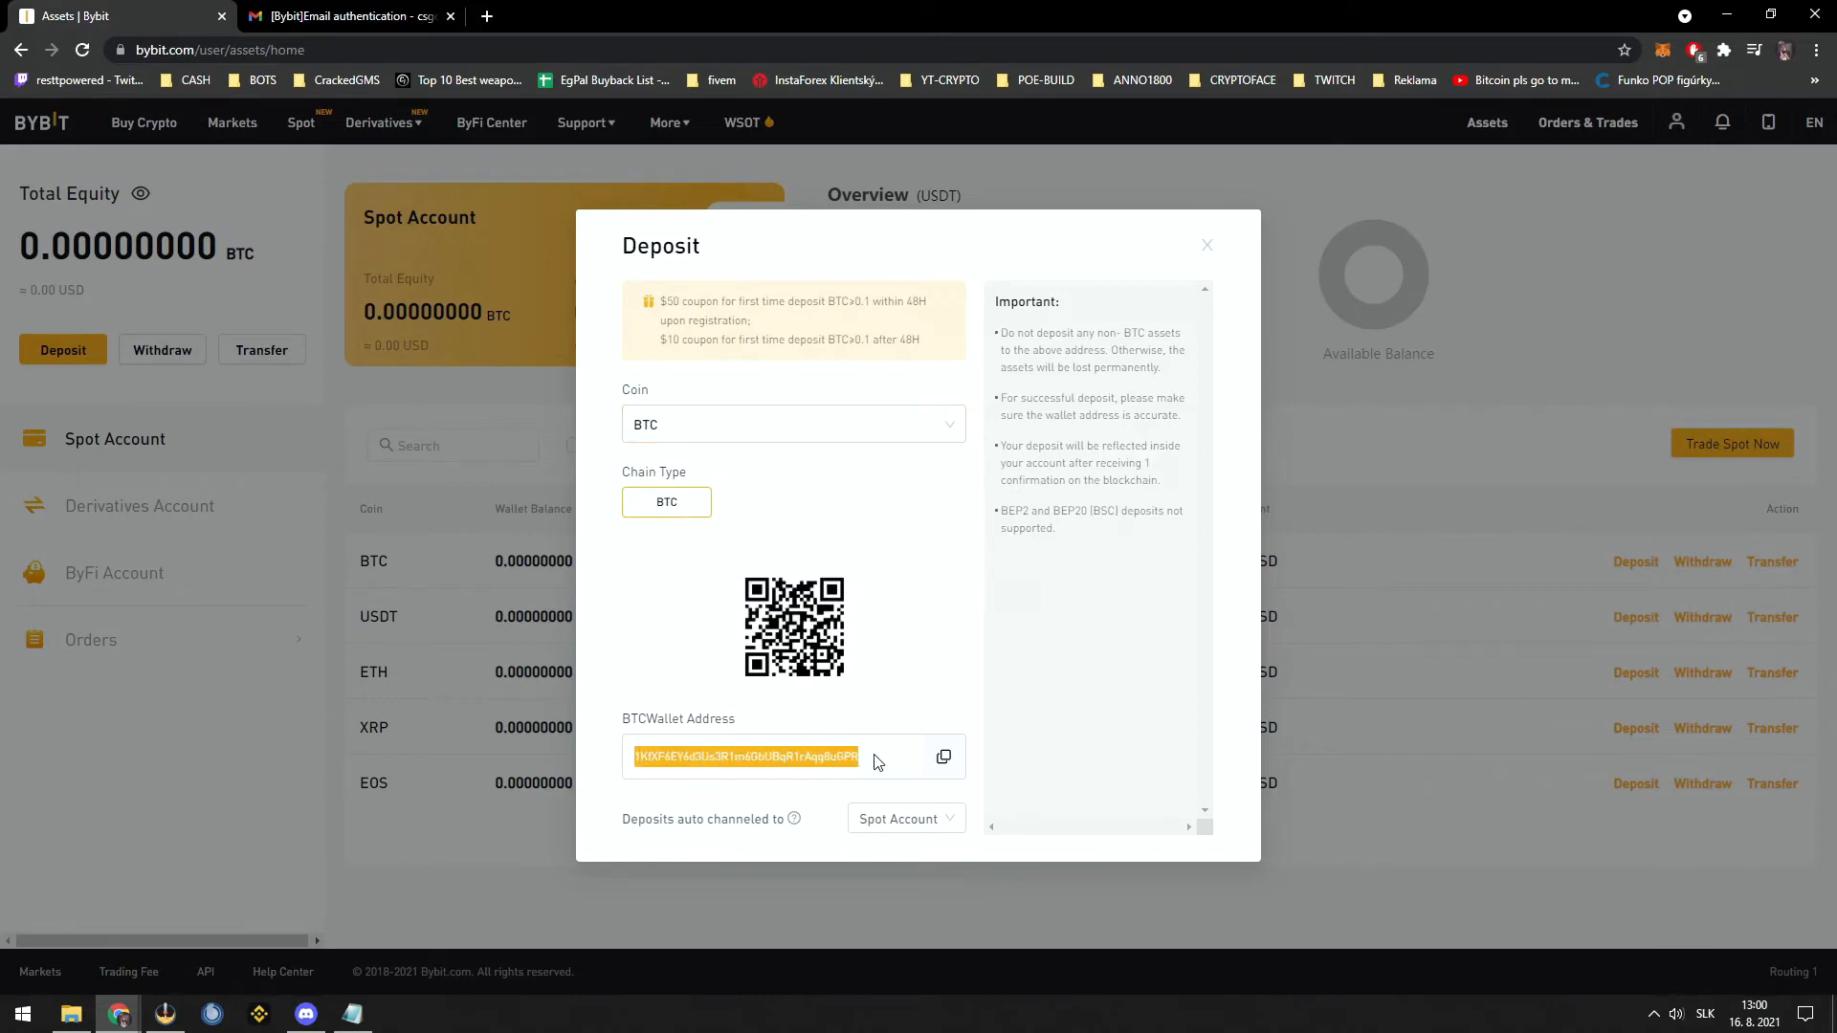
click(881, 760)
double_click(866, 763)
click(866, 763)
double_click(872, 766)
click(877, 771)
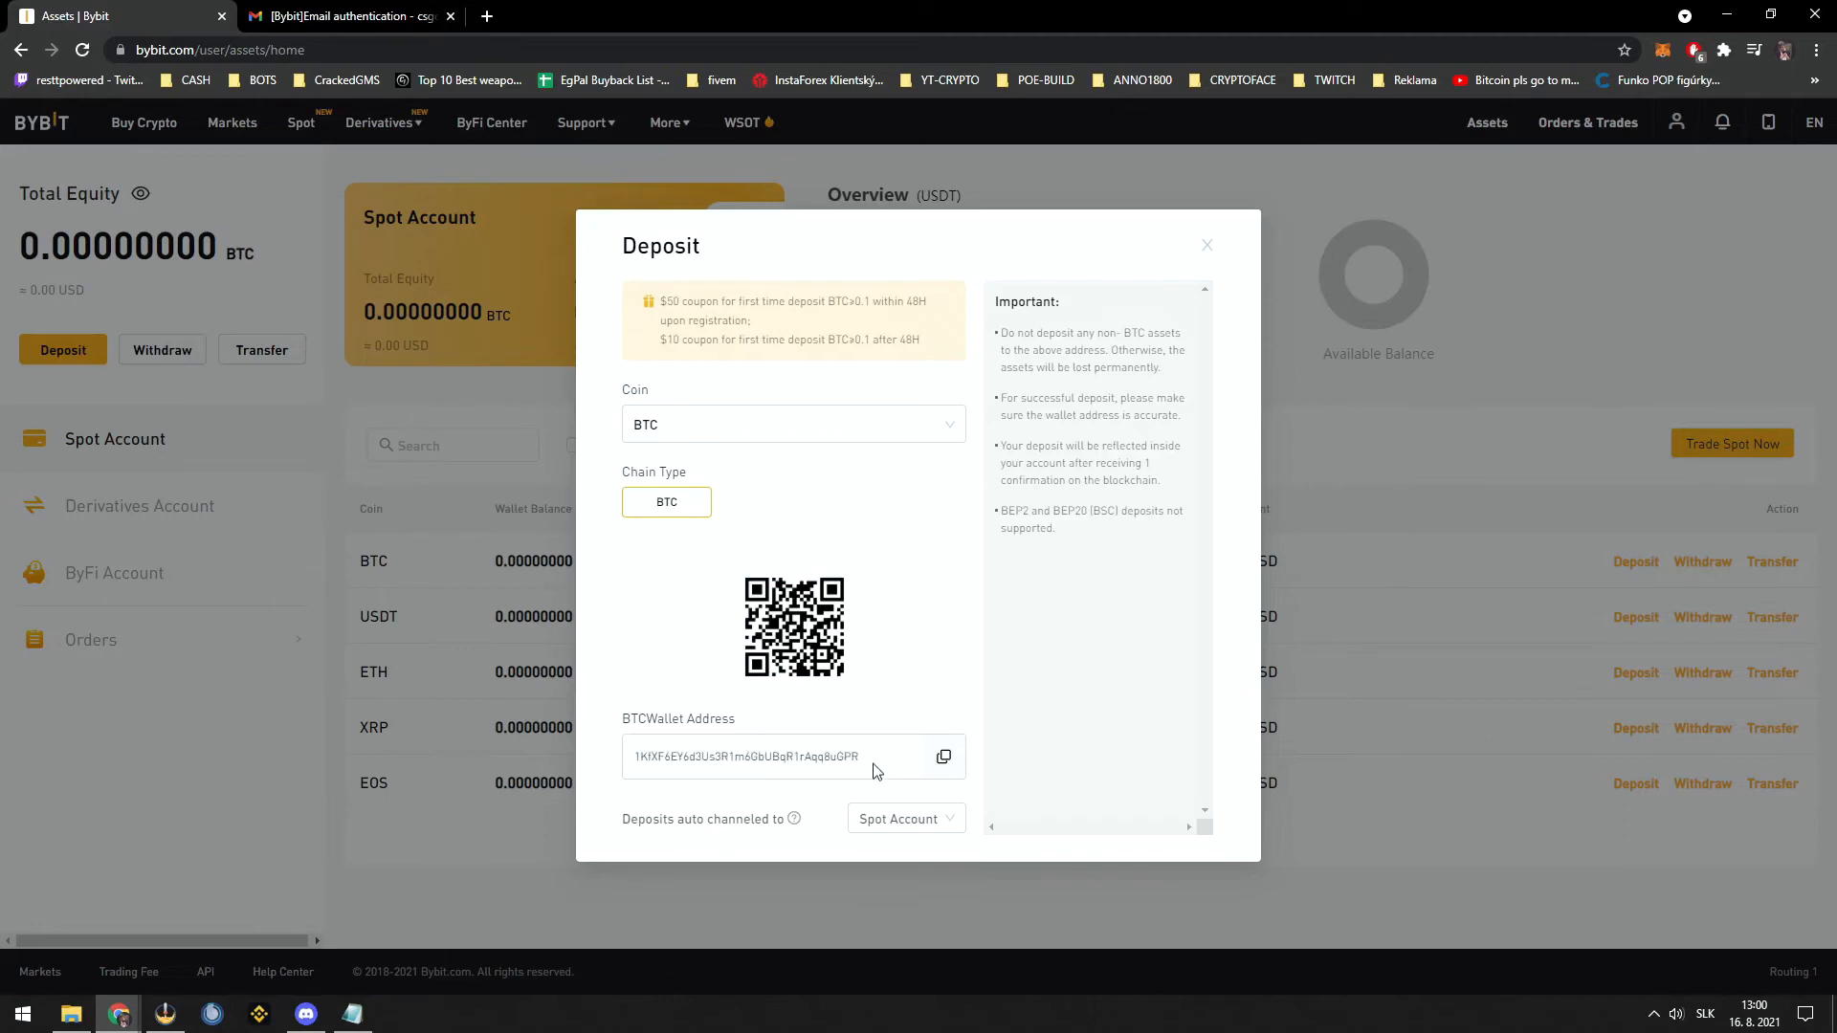
mouse_move(875, 771)
mouse_down()
mouse_move(623, 762)
mouse_move(895, 773)
mouse_up()
click(627, 762)
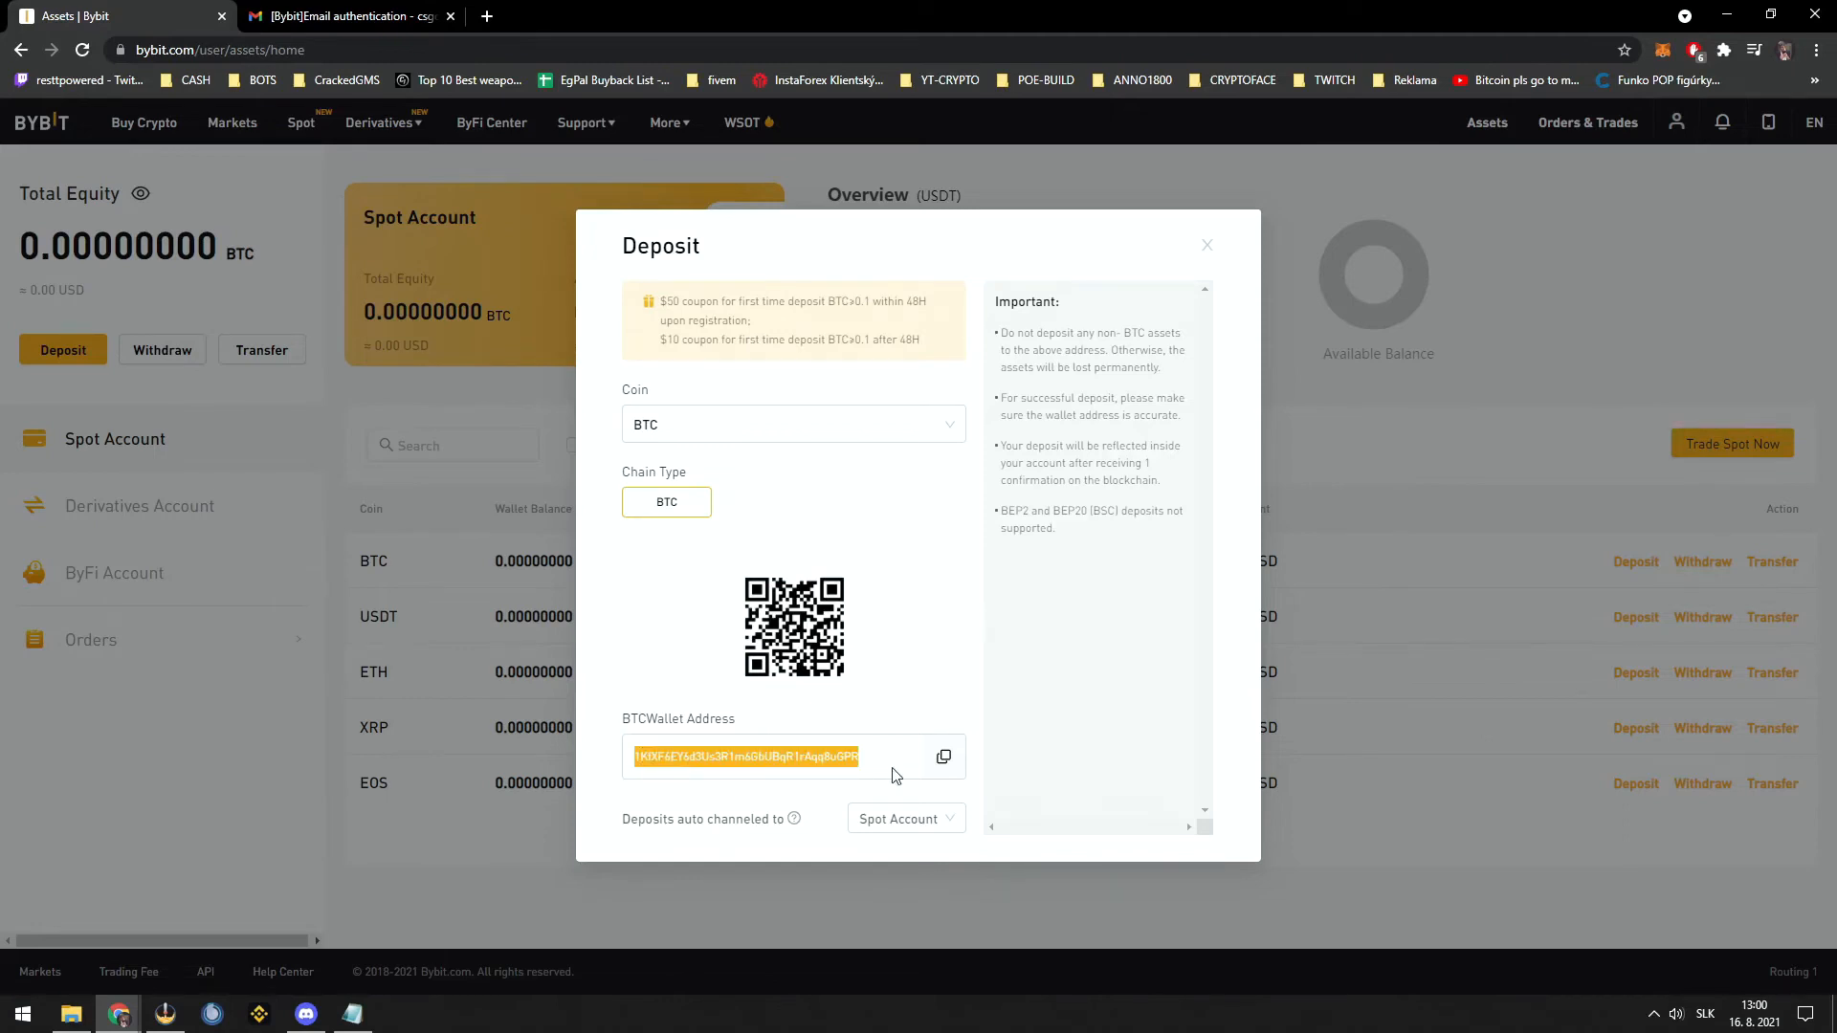
click(897, 772)
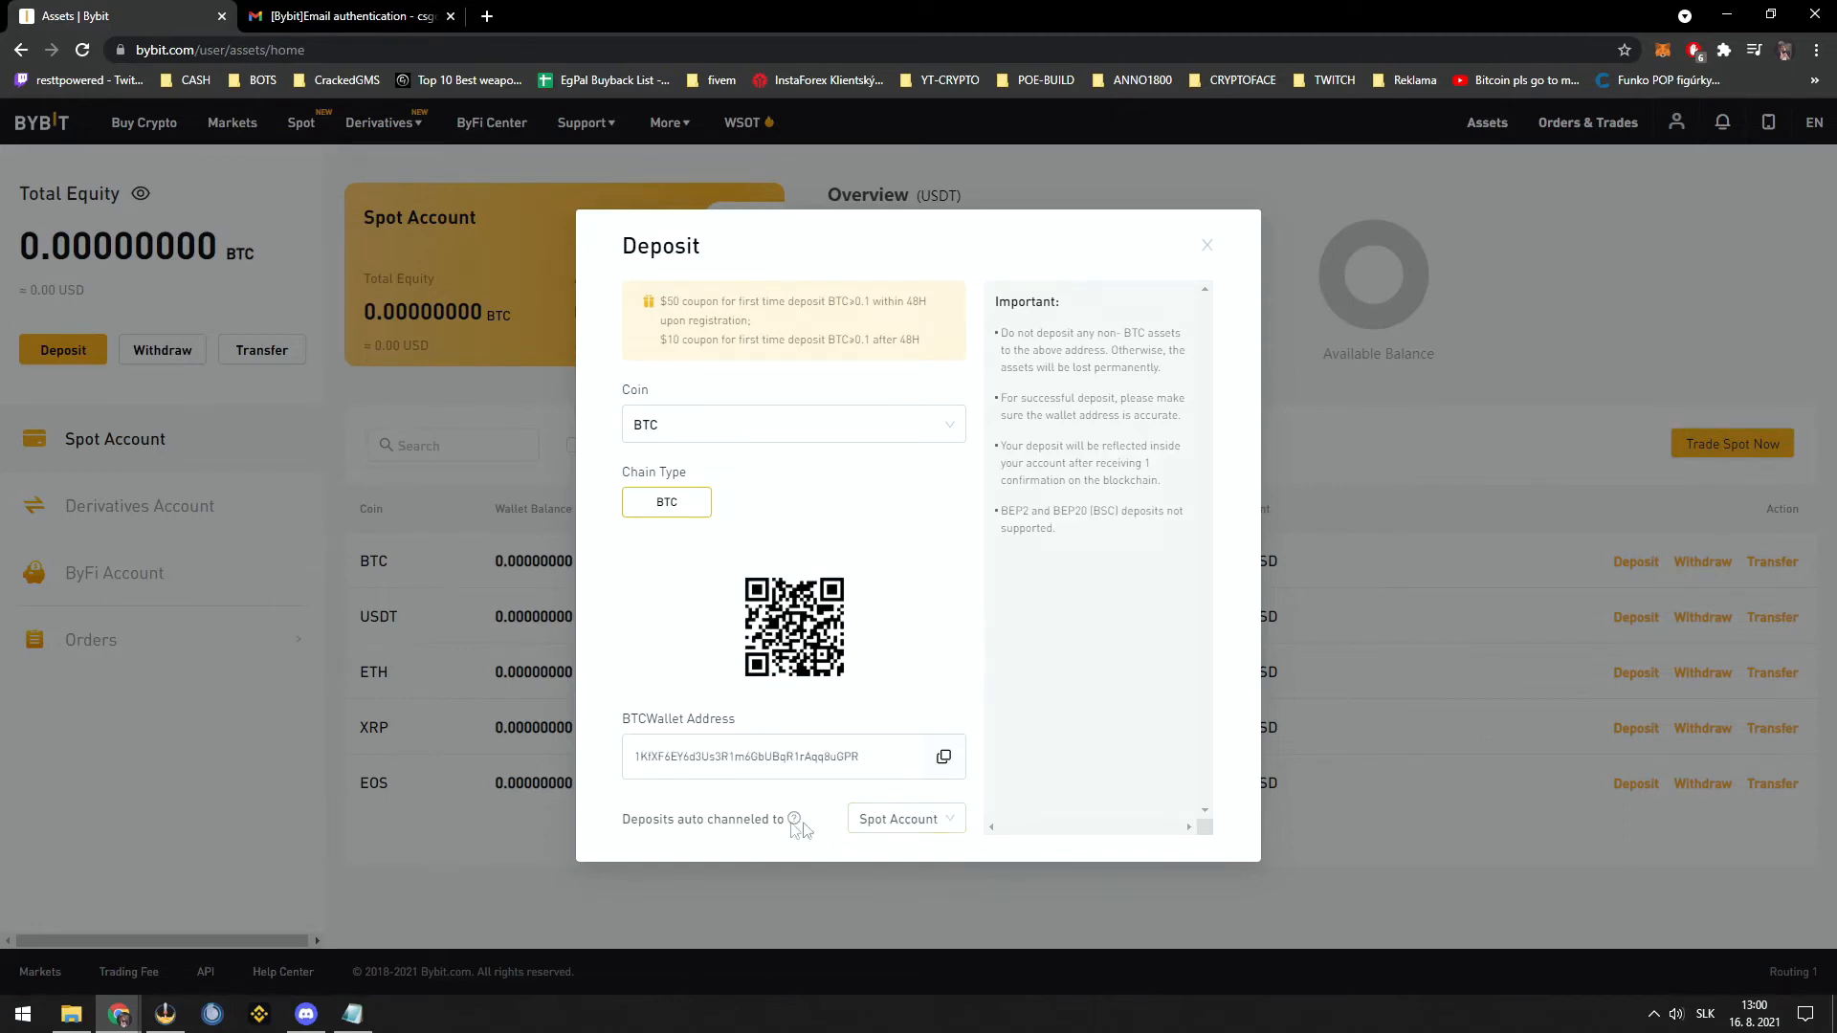
click(913, 821)
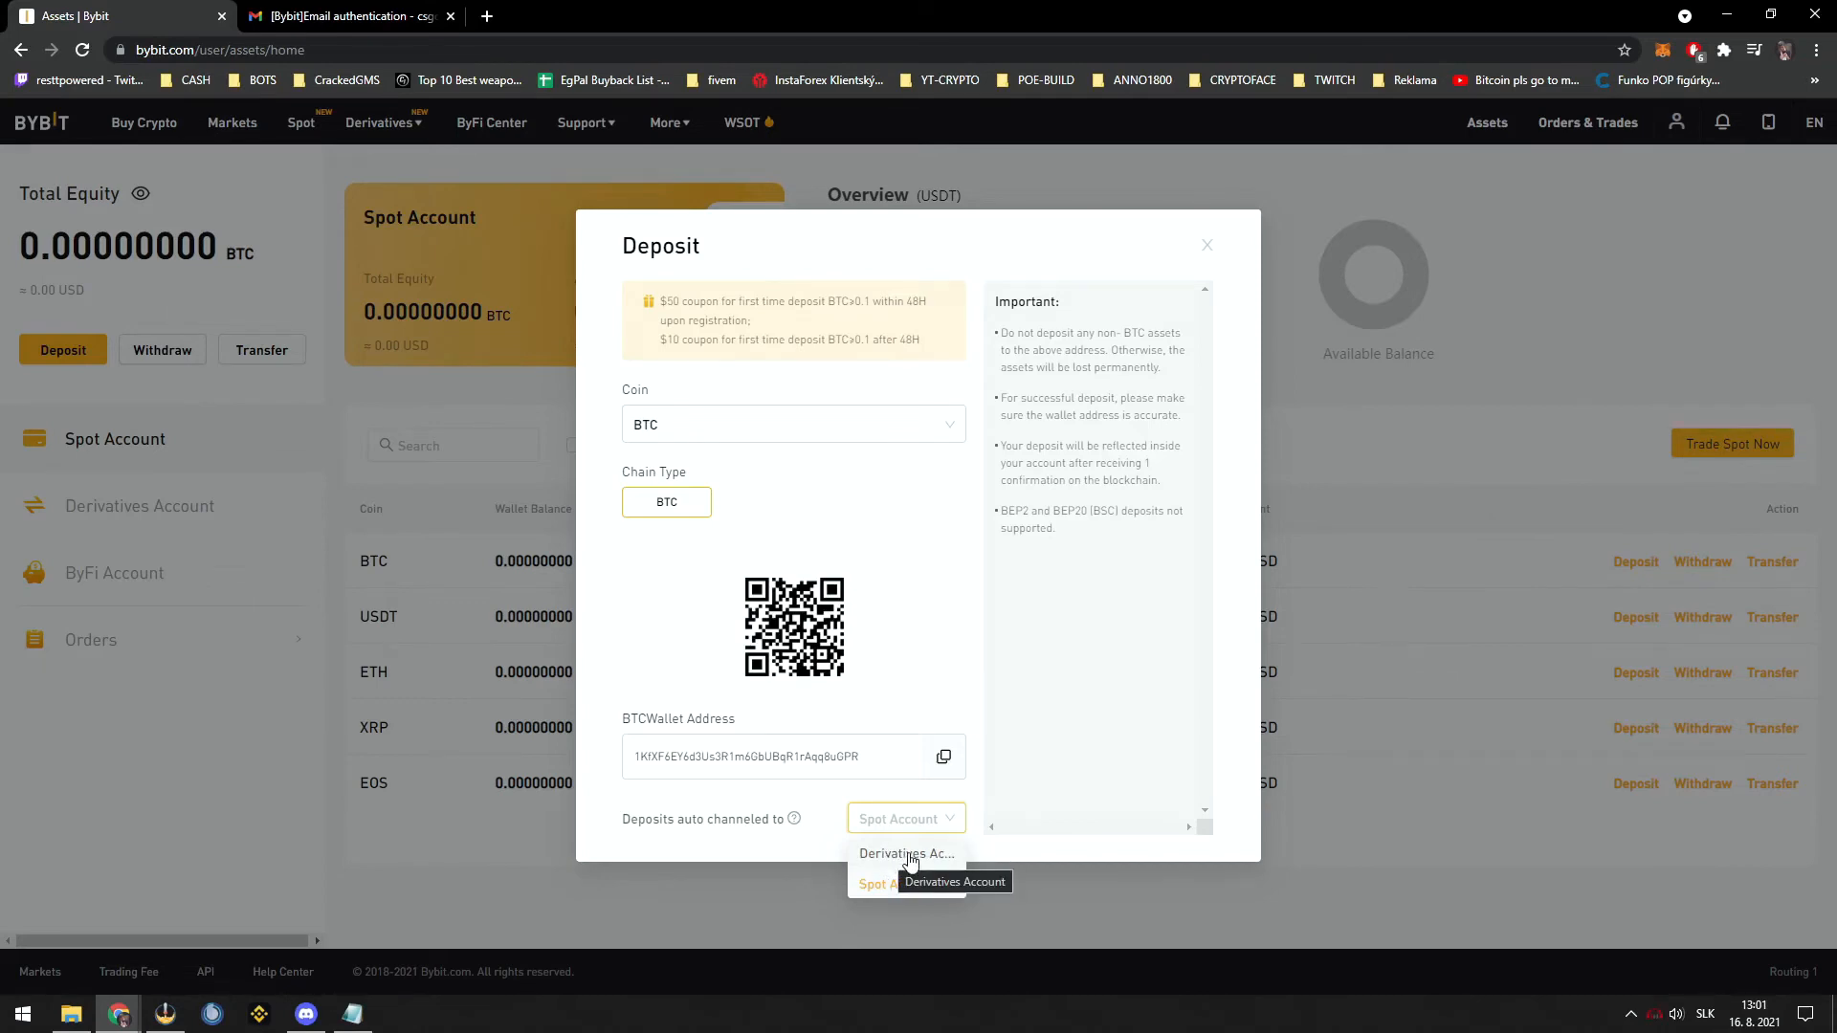
click(895, 856)
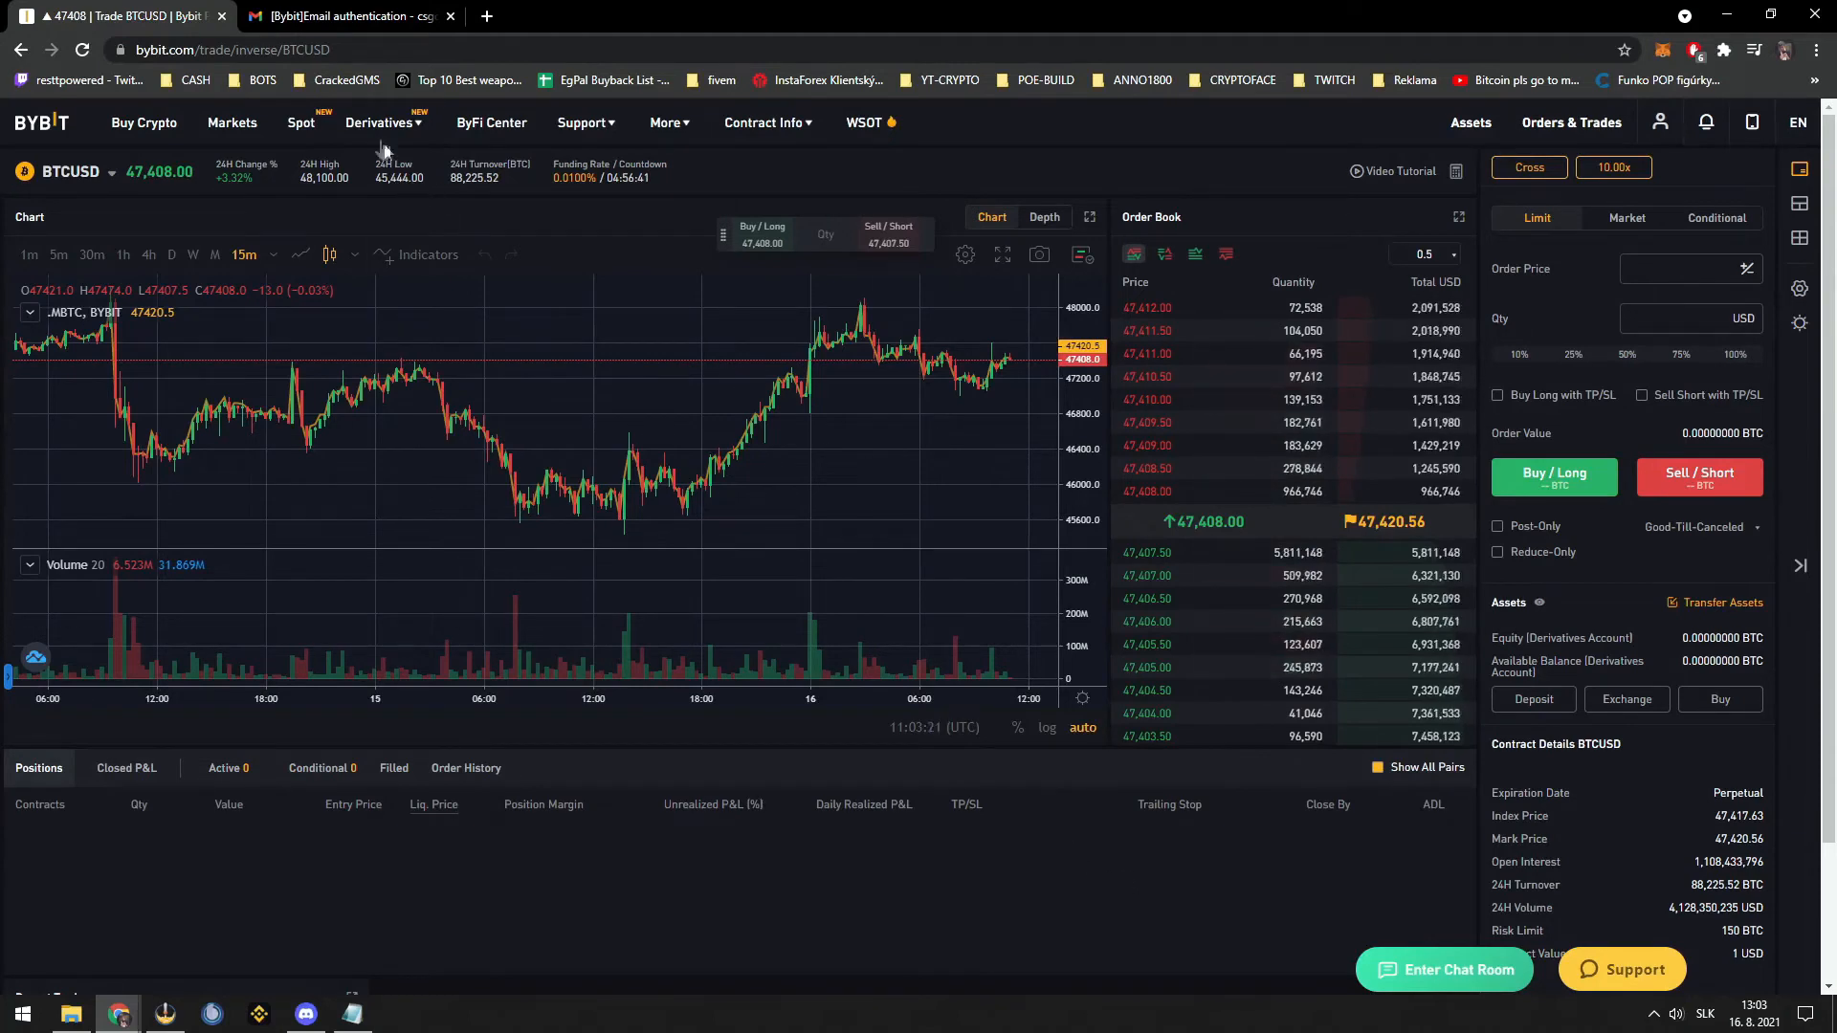
Open the BTCUSD inverse perpetual market and its margin settings showing Cross at 10x.
mouse_move(384, 134)
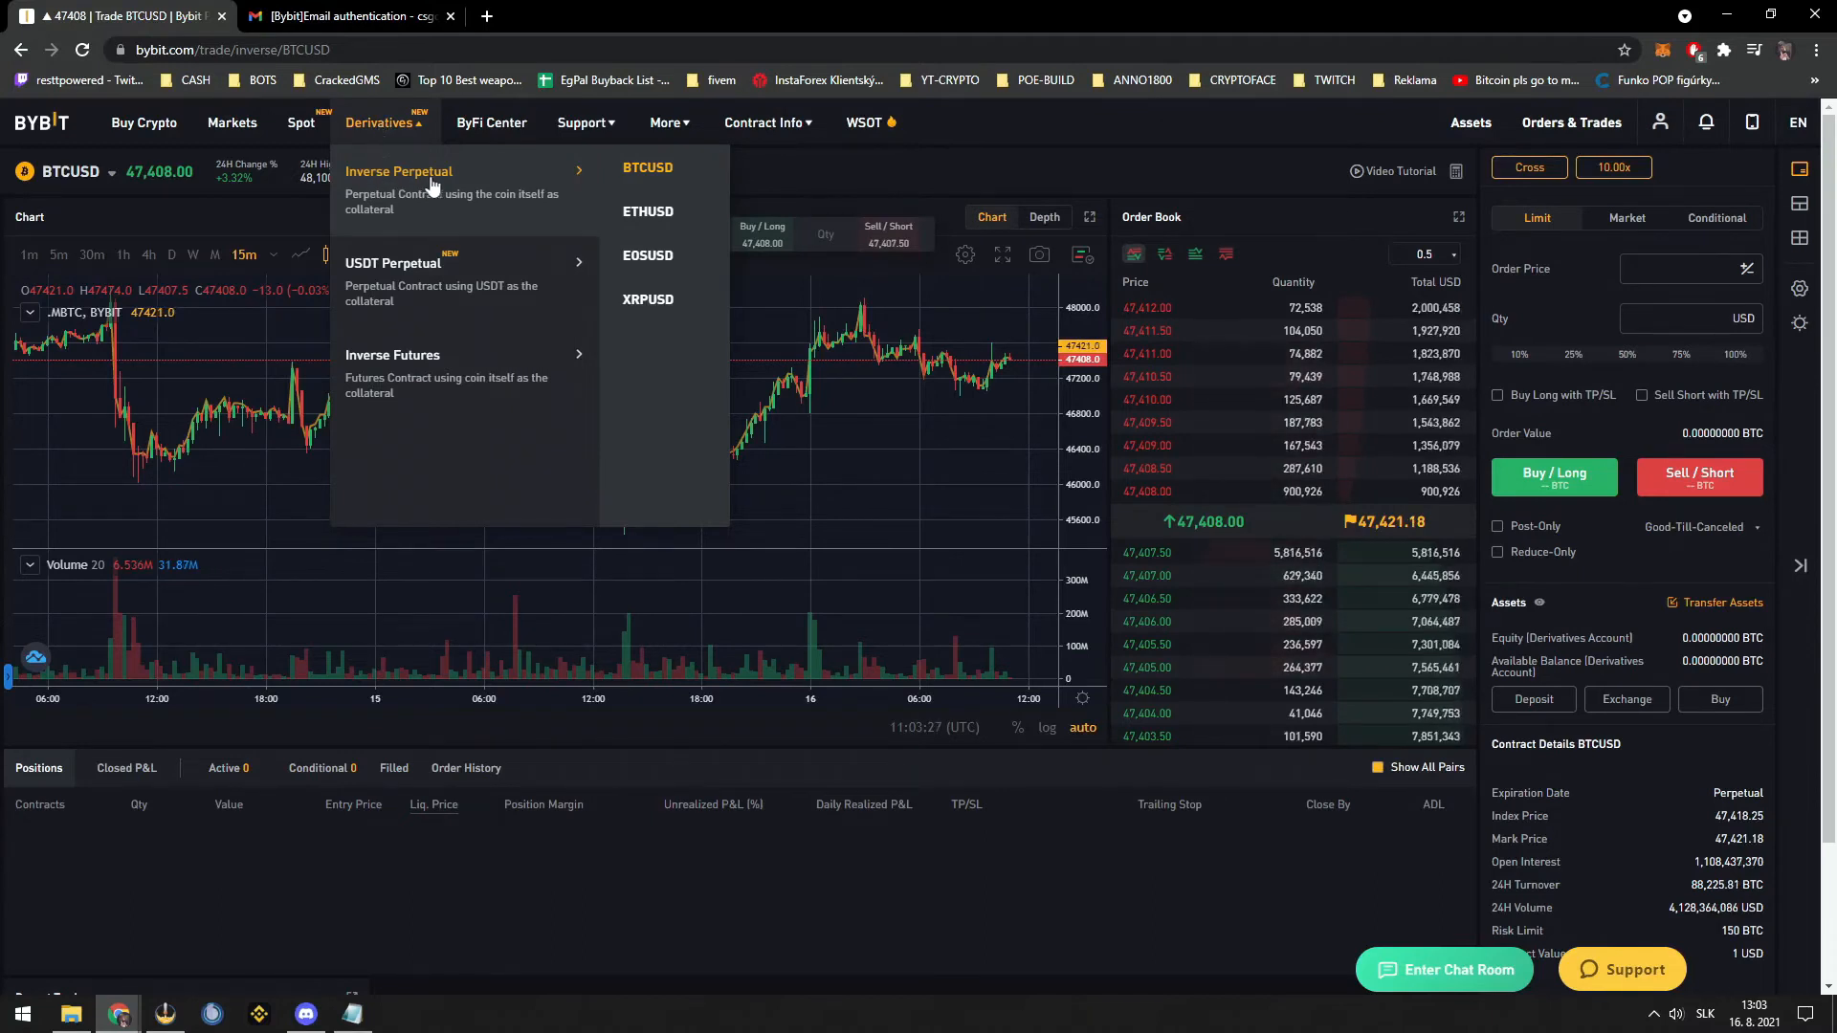
click(659, 169)
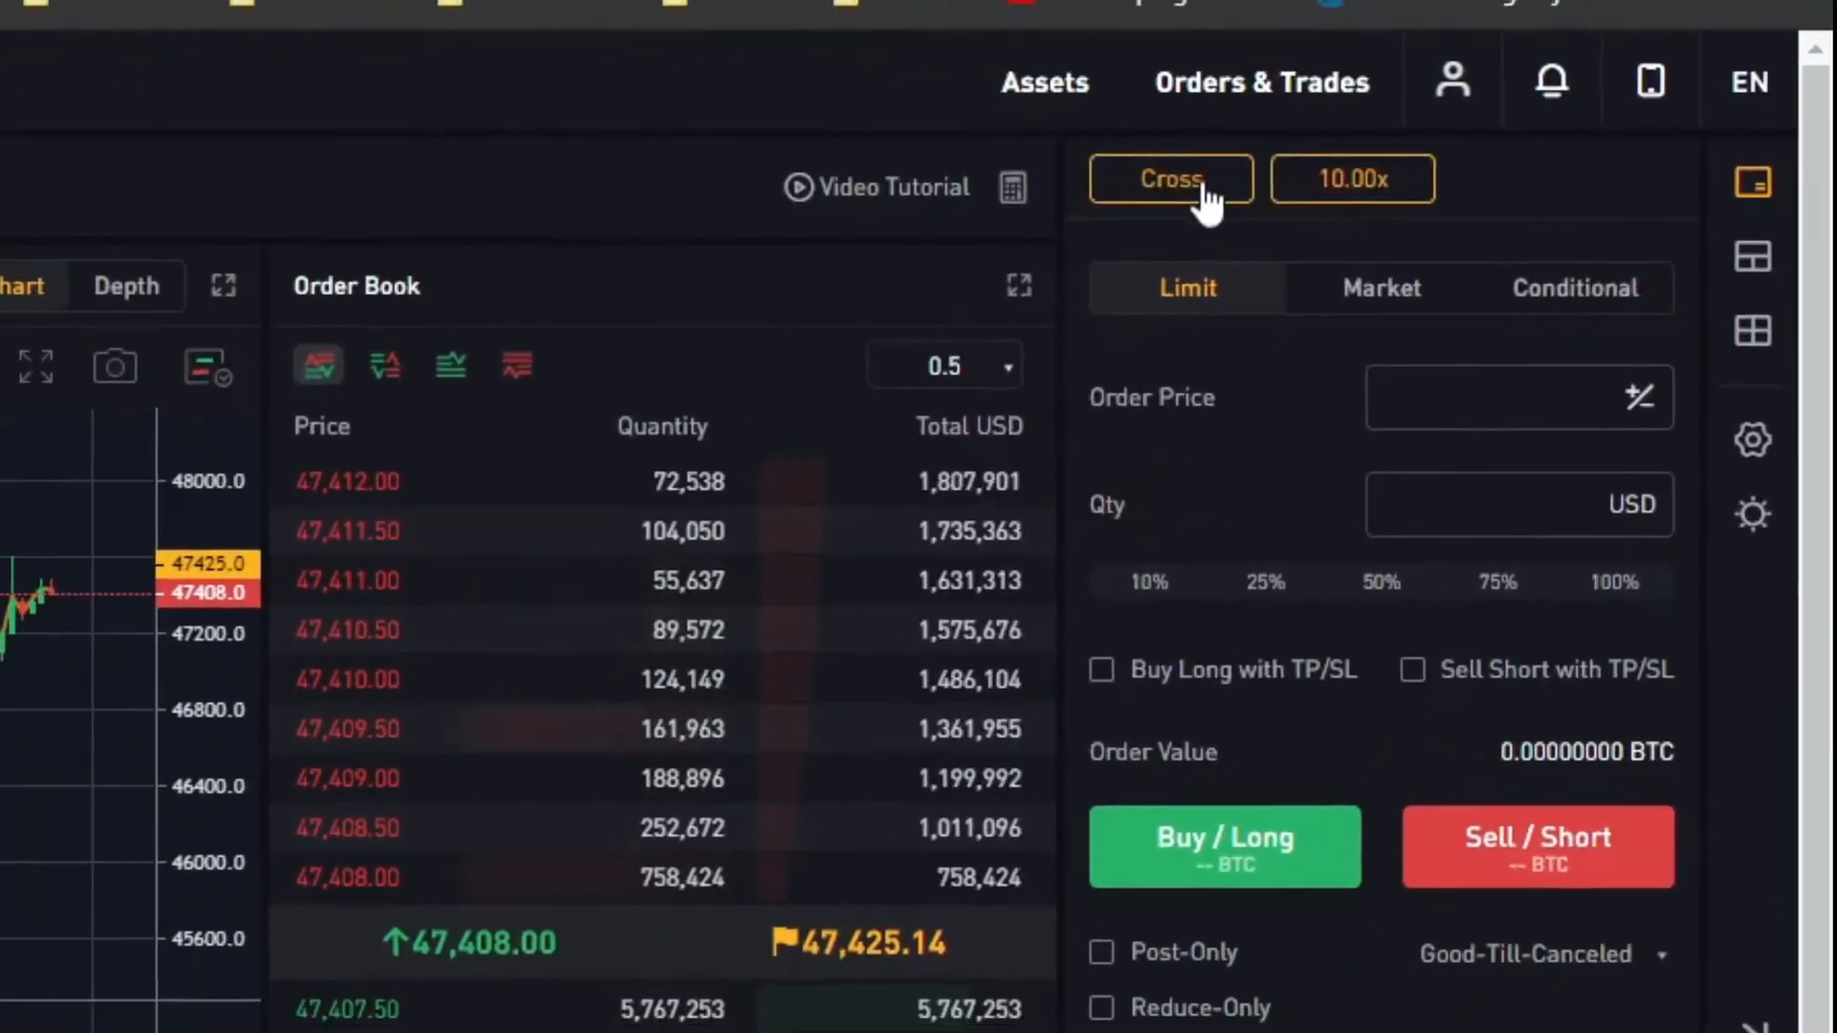
click(1435, 178)
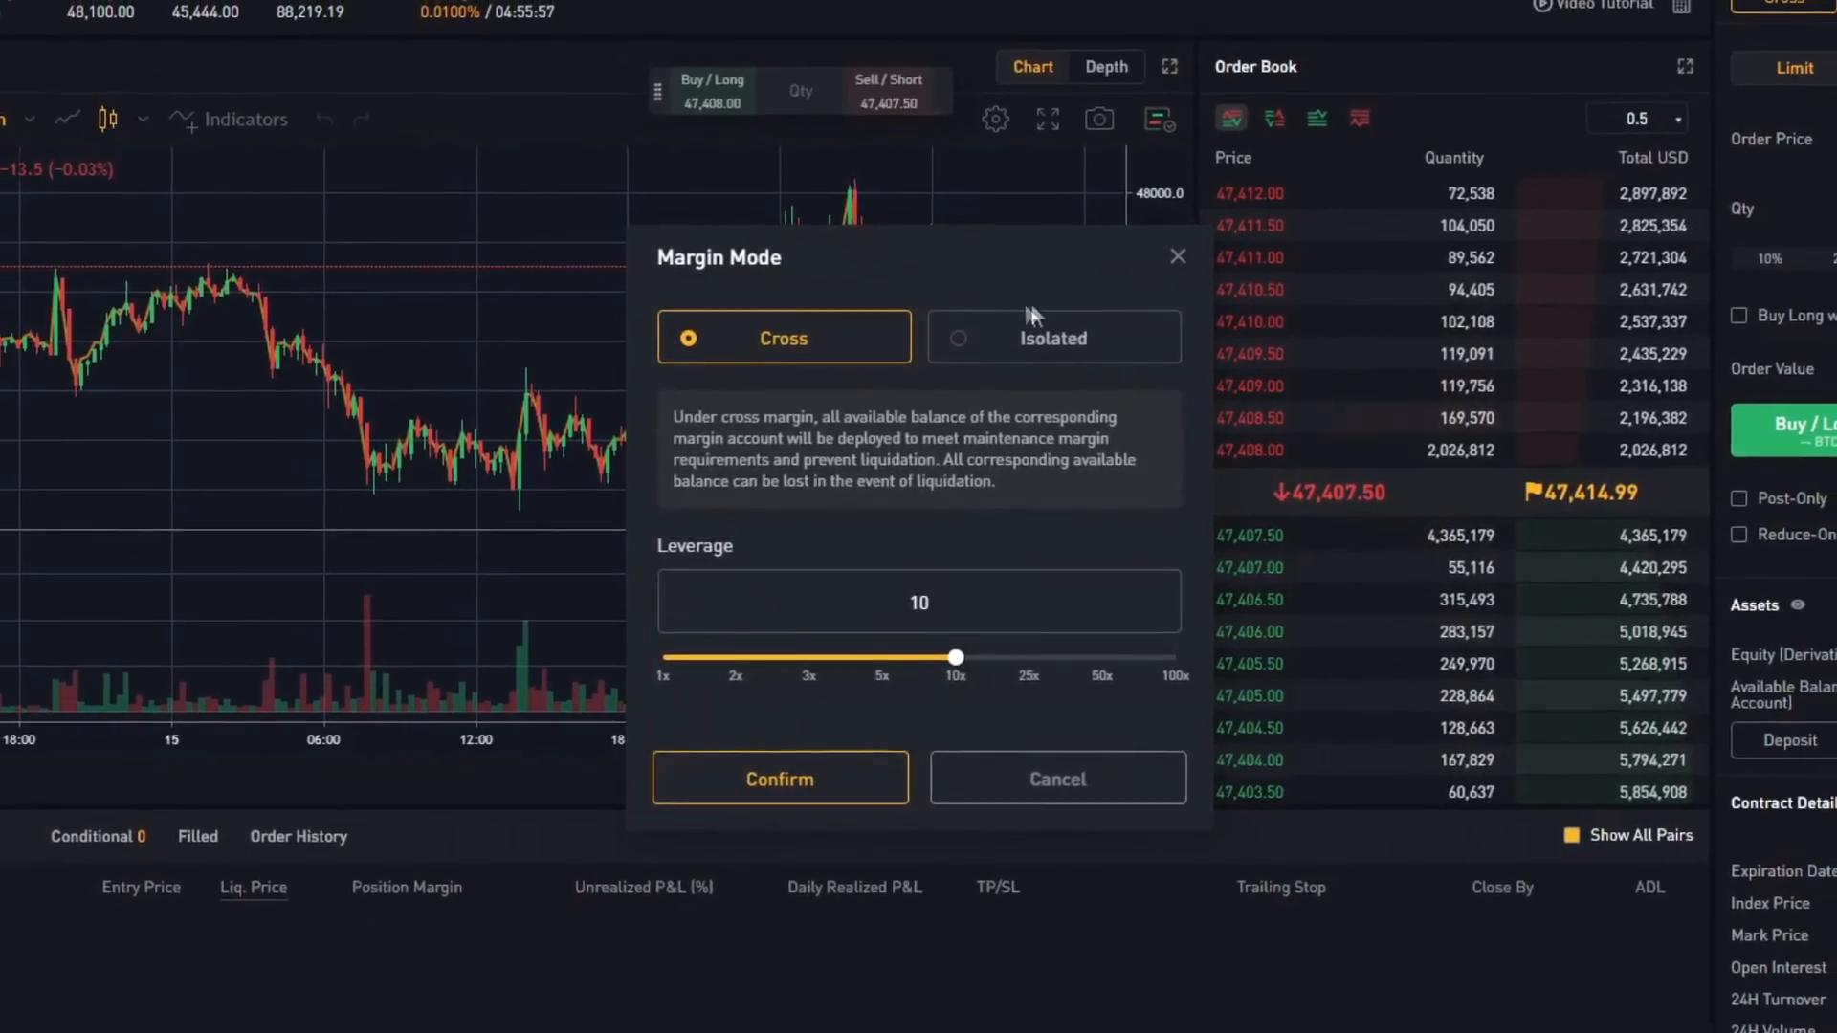
Set BTCUSD to Cross margin with 100x leverage and confirm.
click(954, 363)
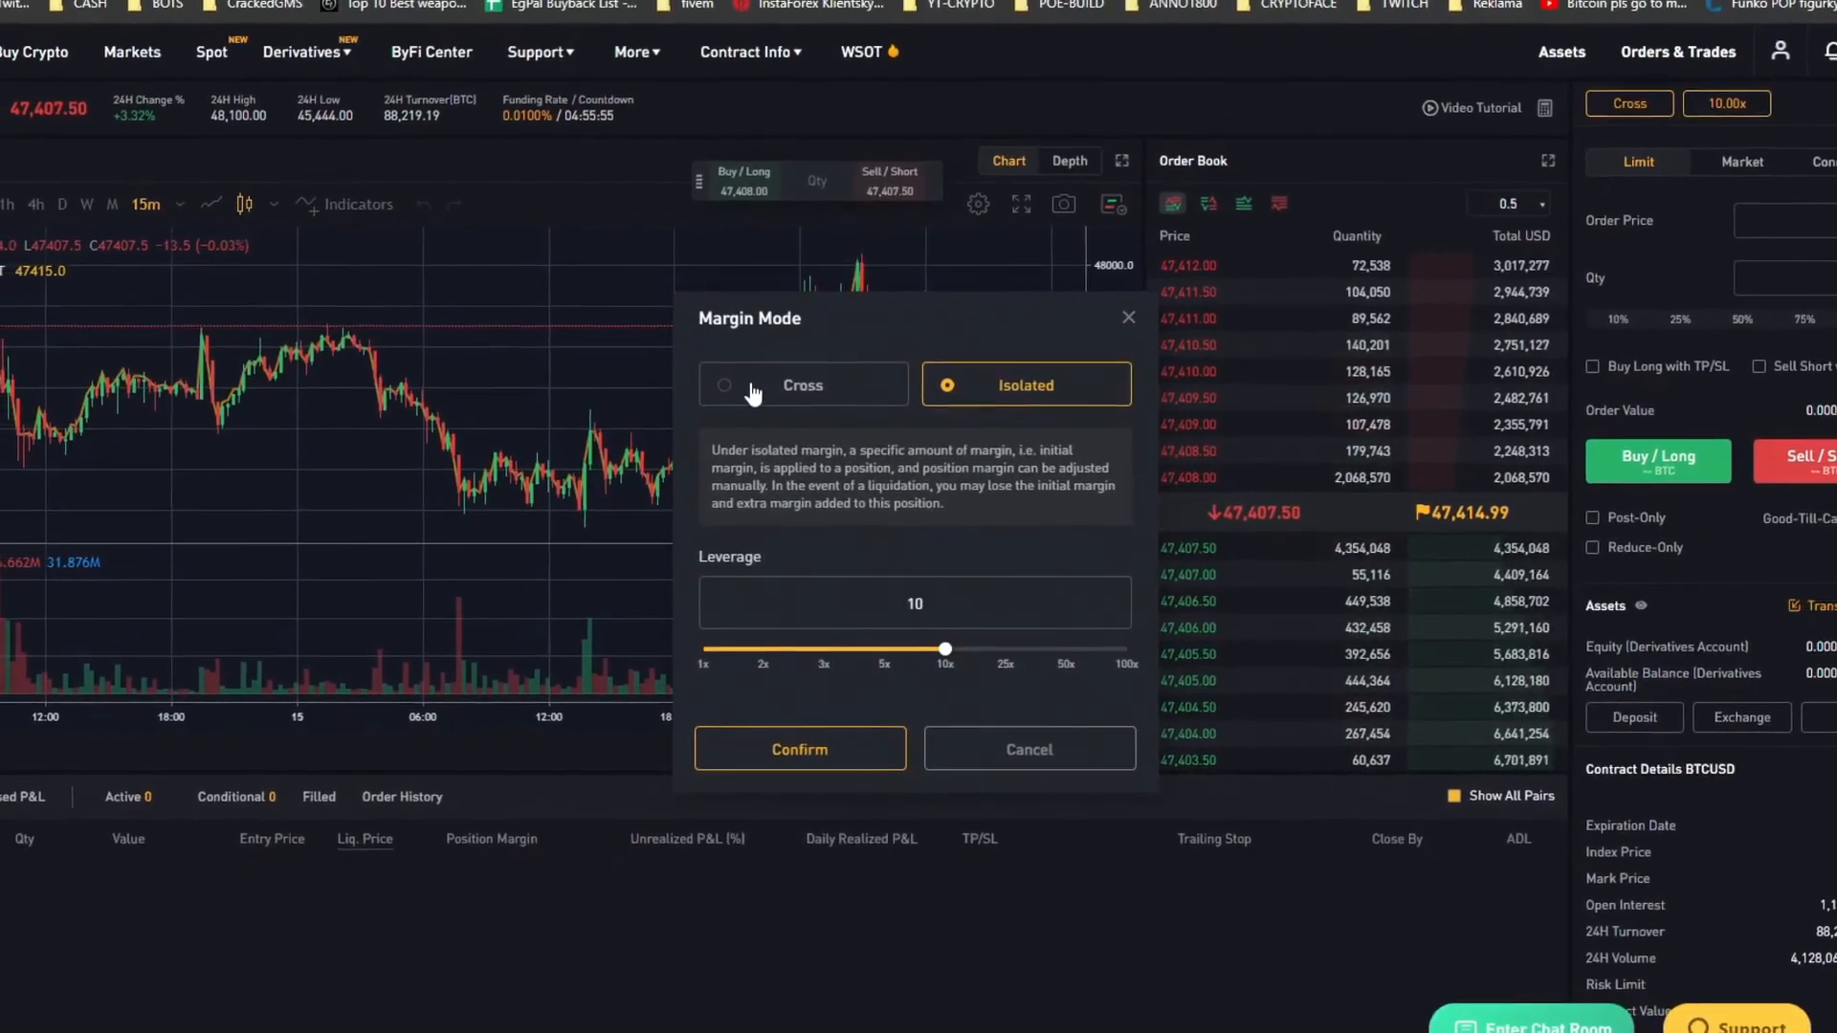
click(748, 382)
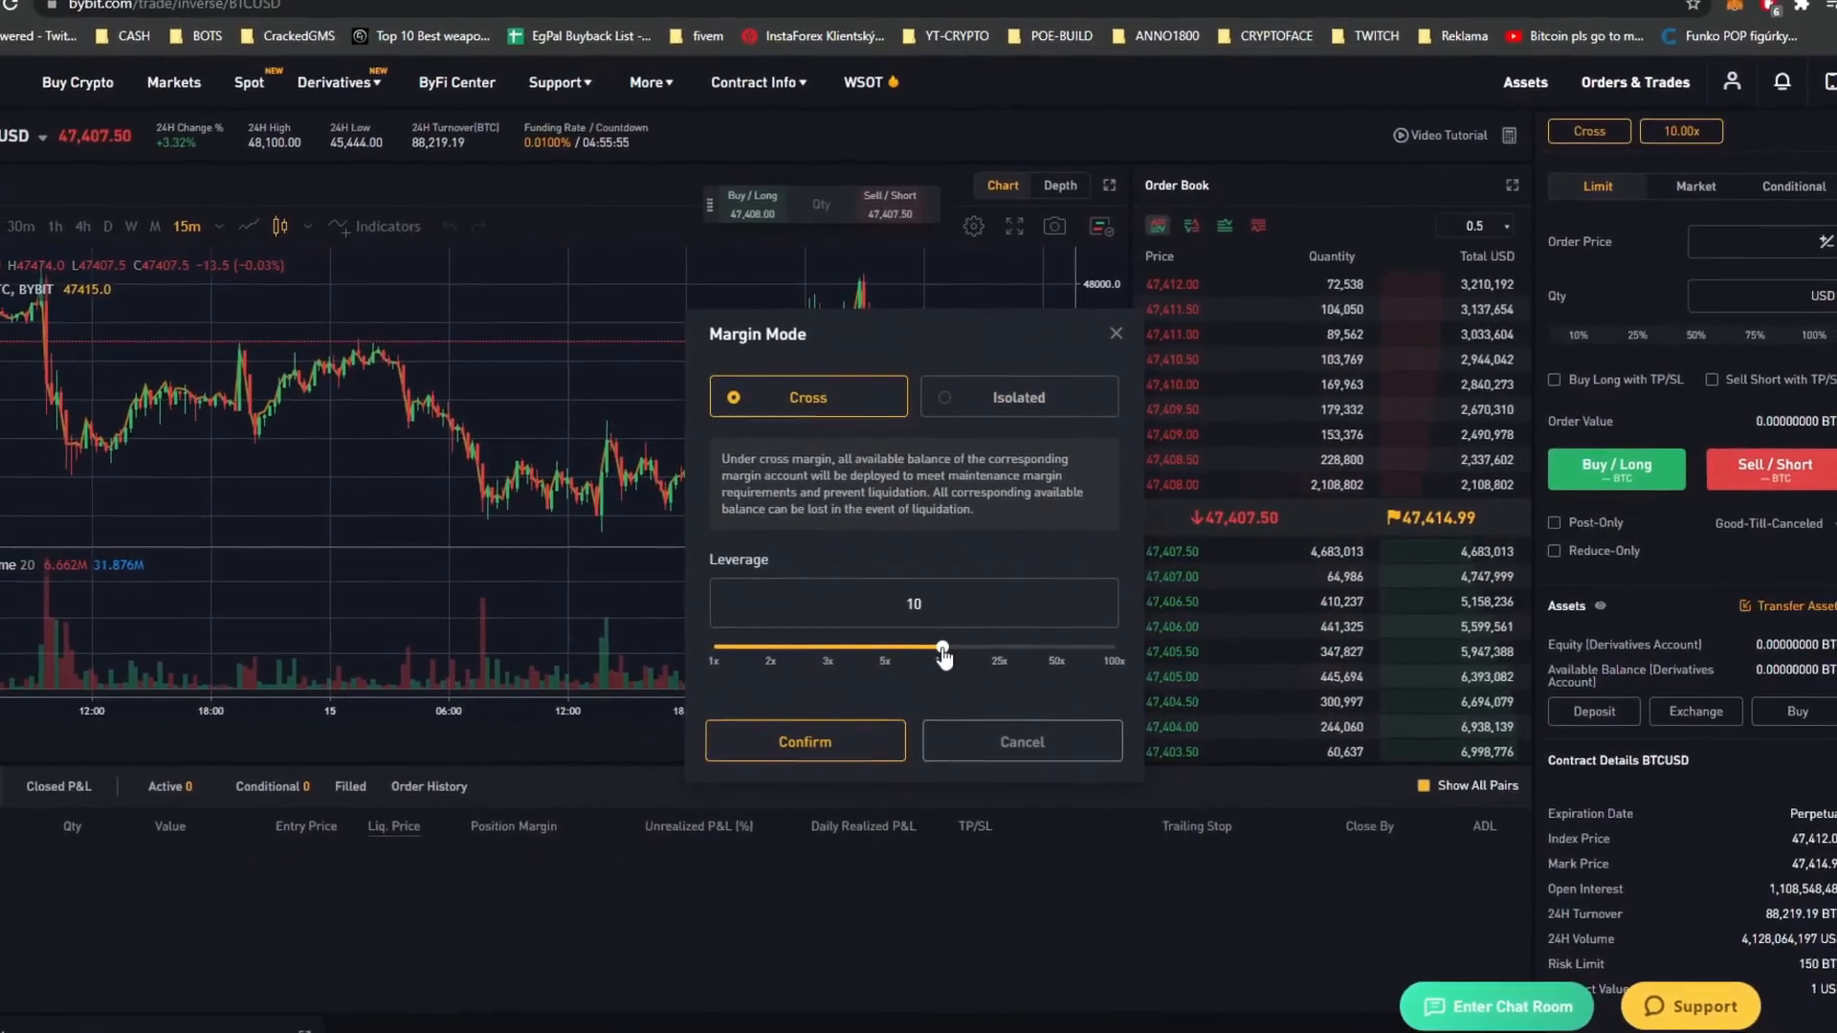
drag(944, 649, 1112, 647)
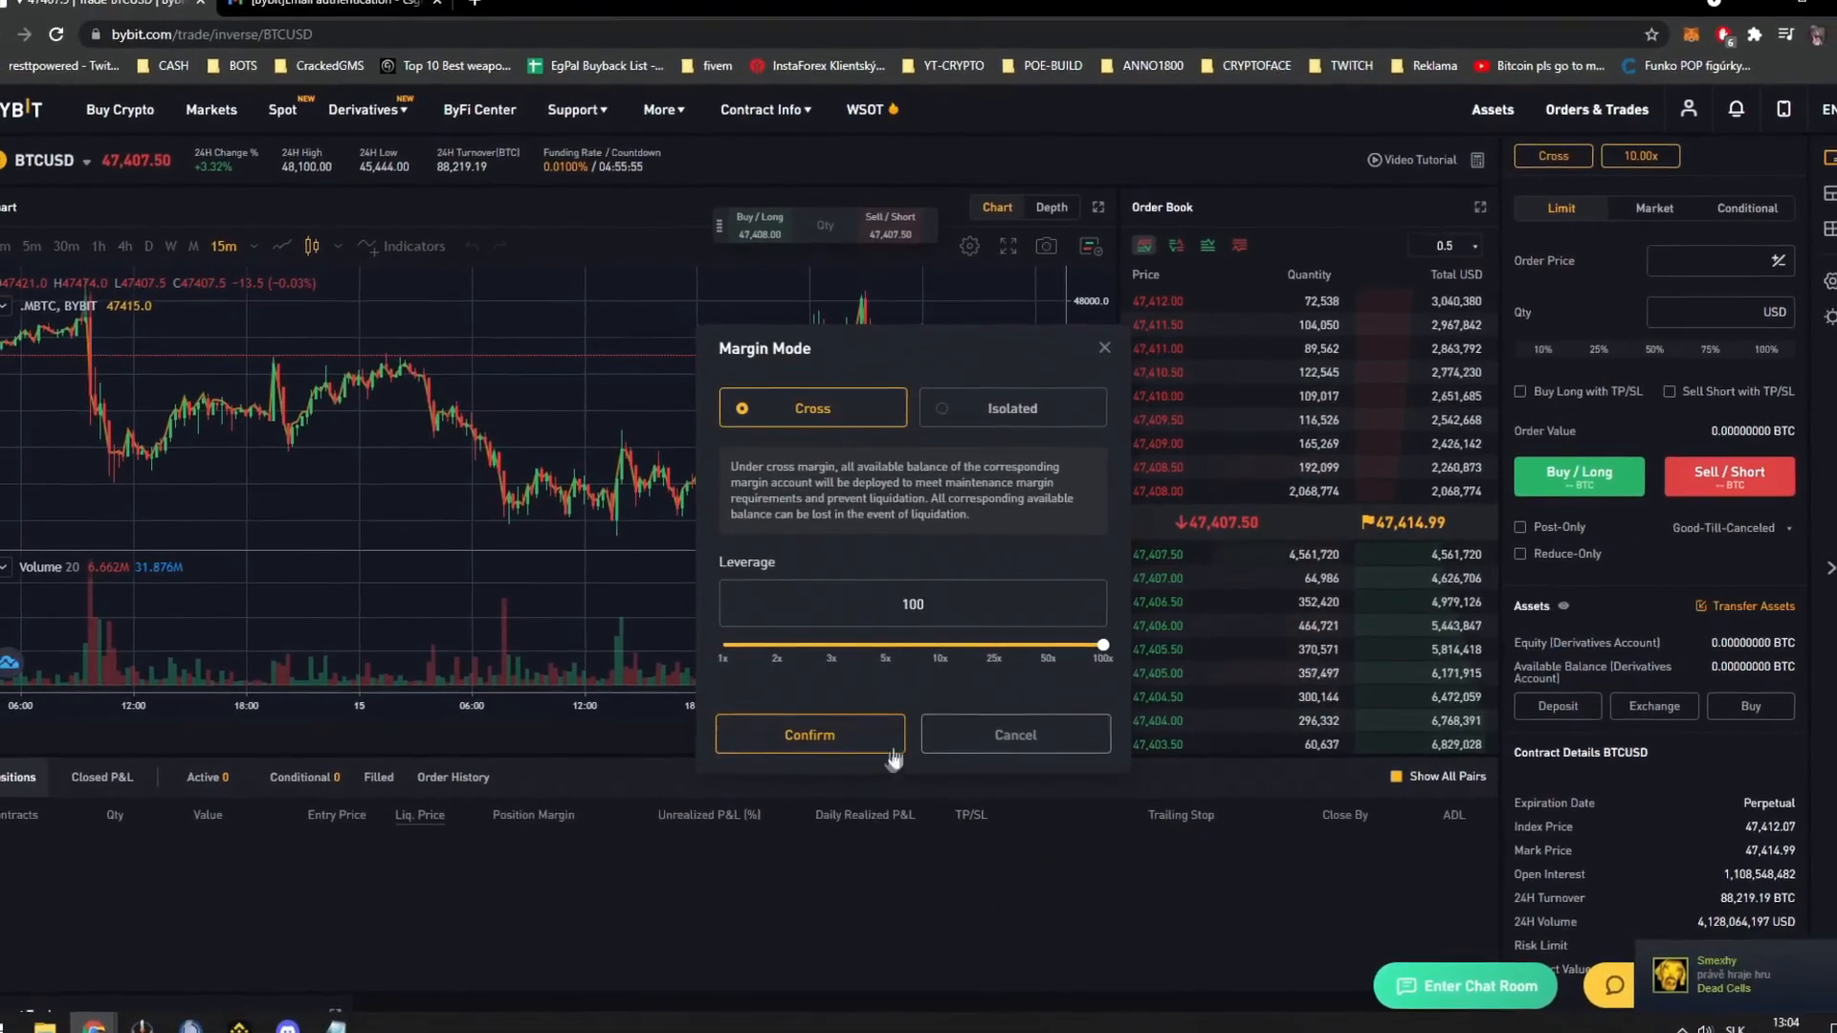
click(809, 738)
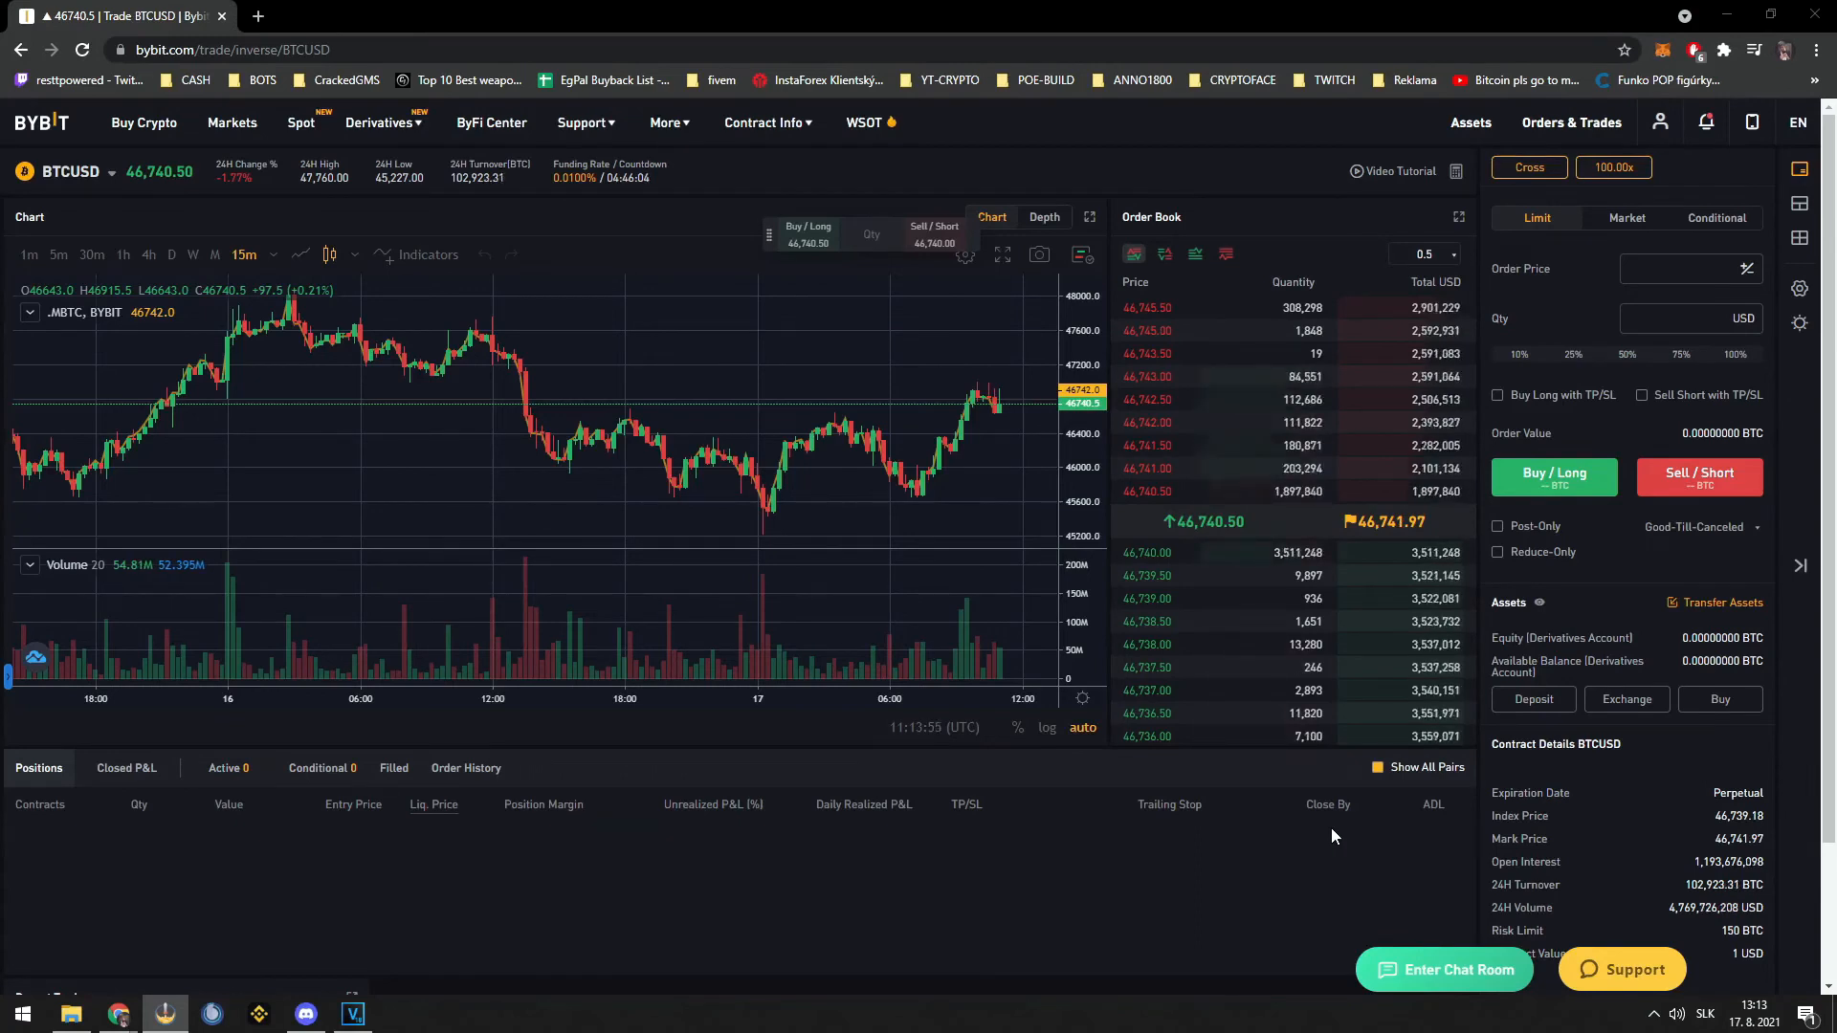
Transfer all 0.00247162 BTC from the Spot Account to the Derivatives Account.
click(1457, 132)
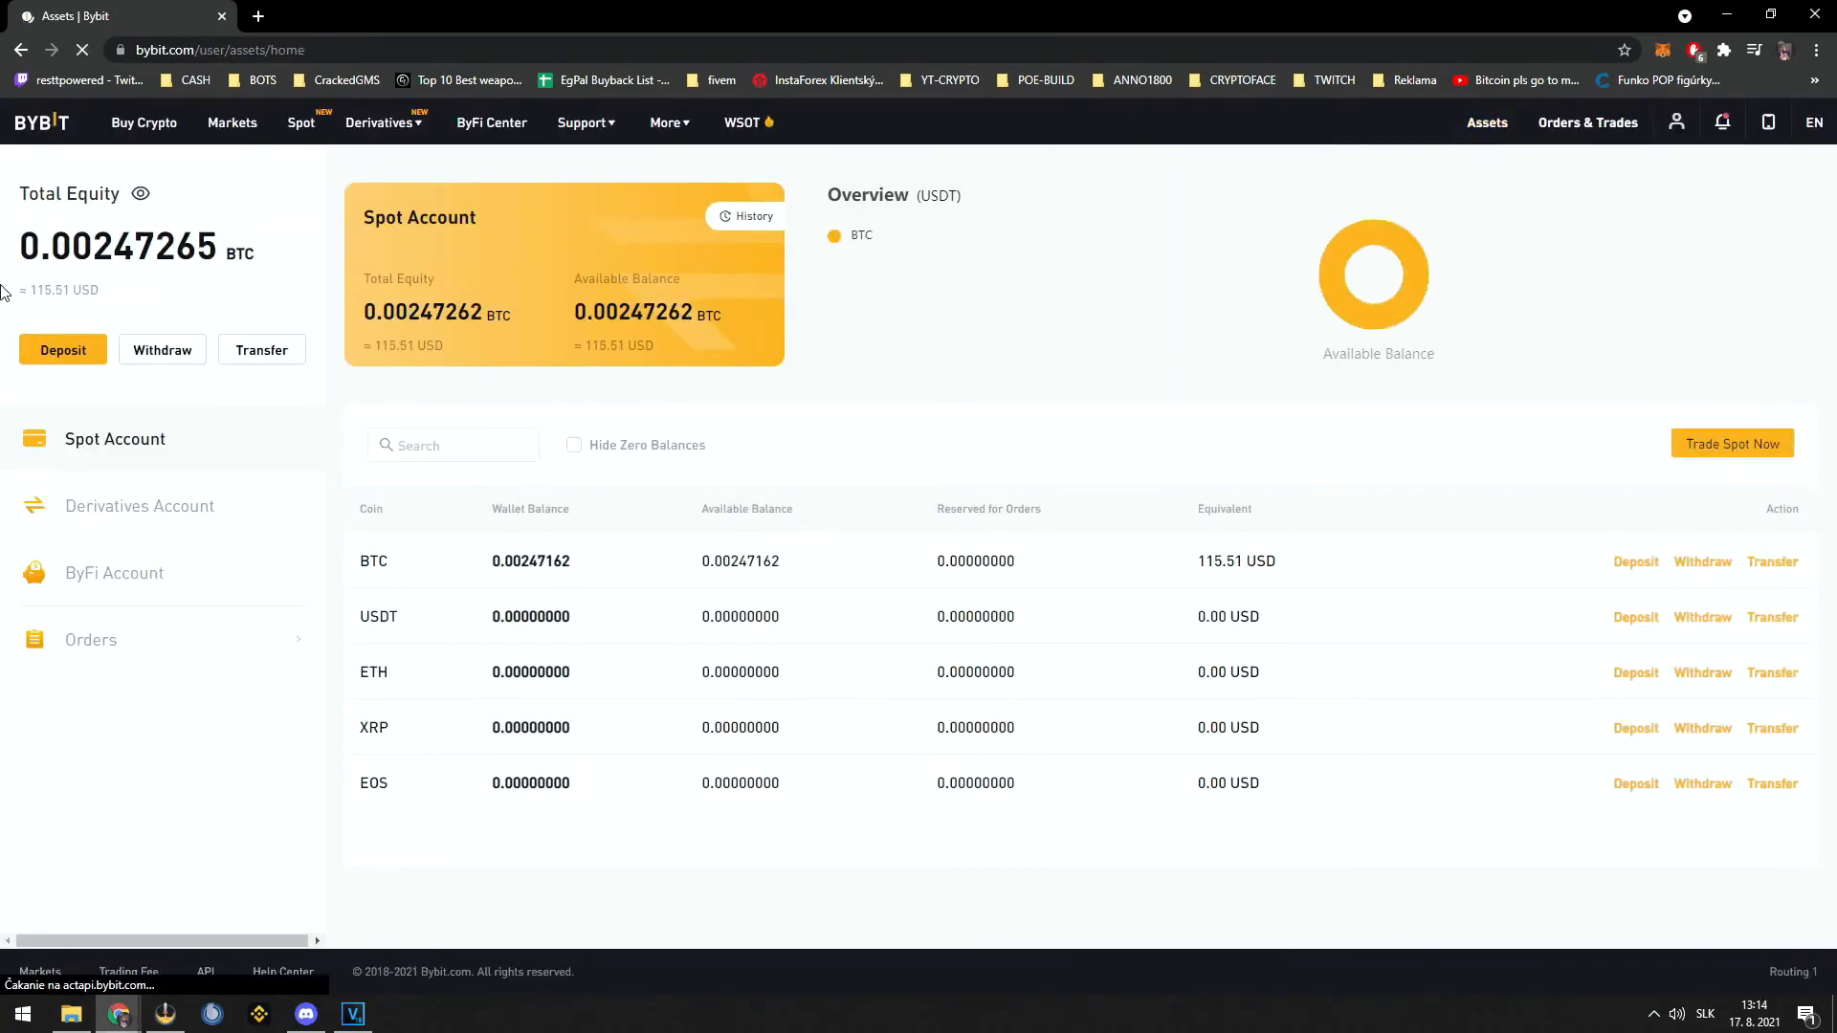
click(266, 356)
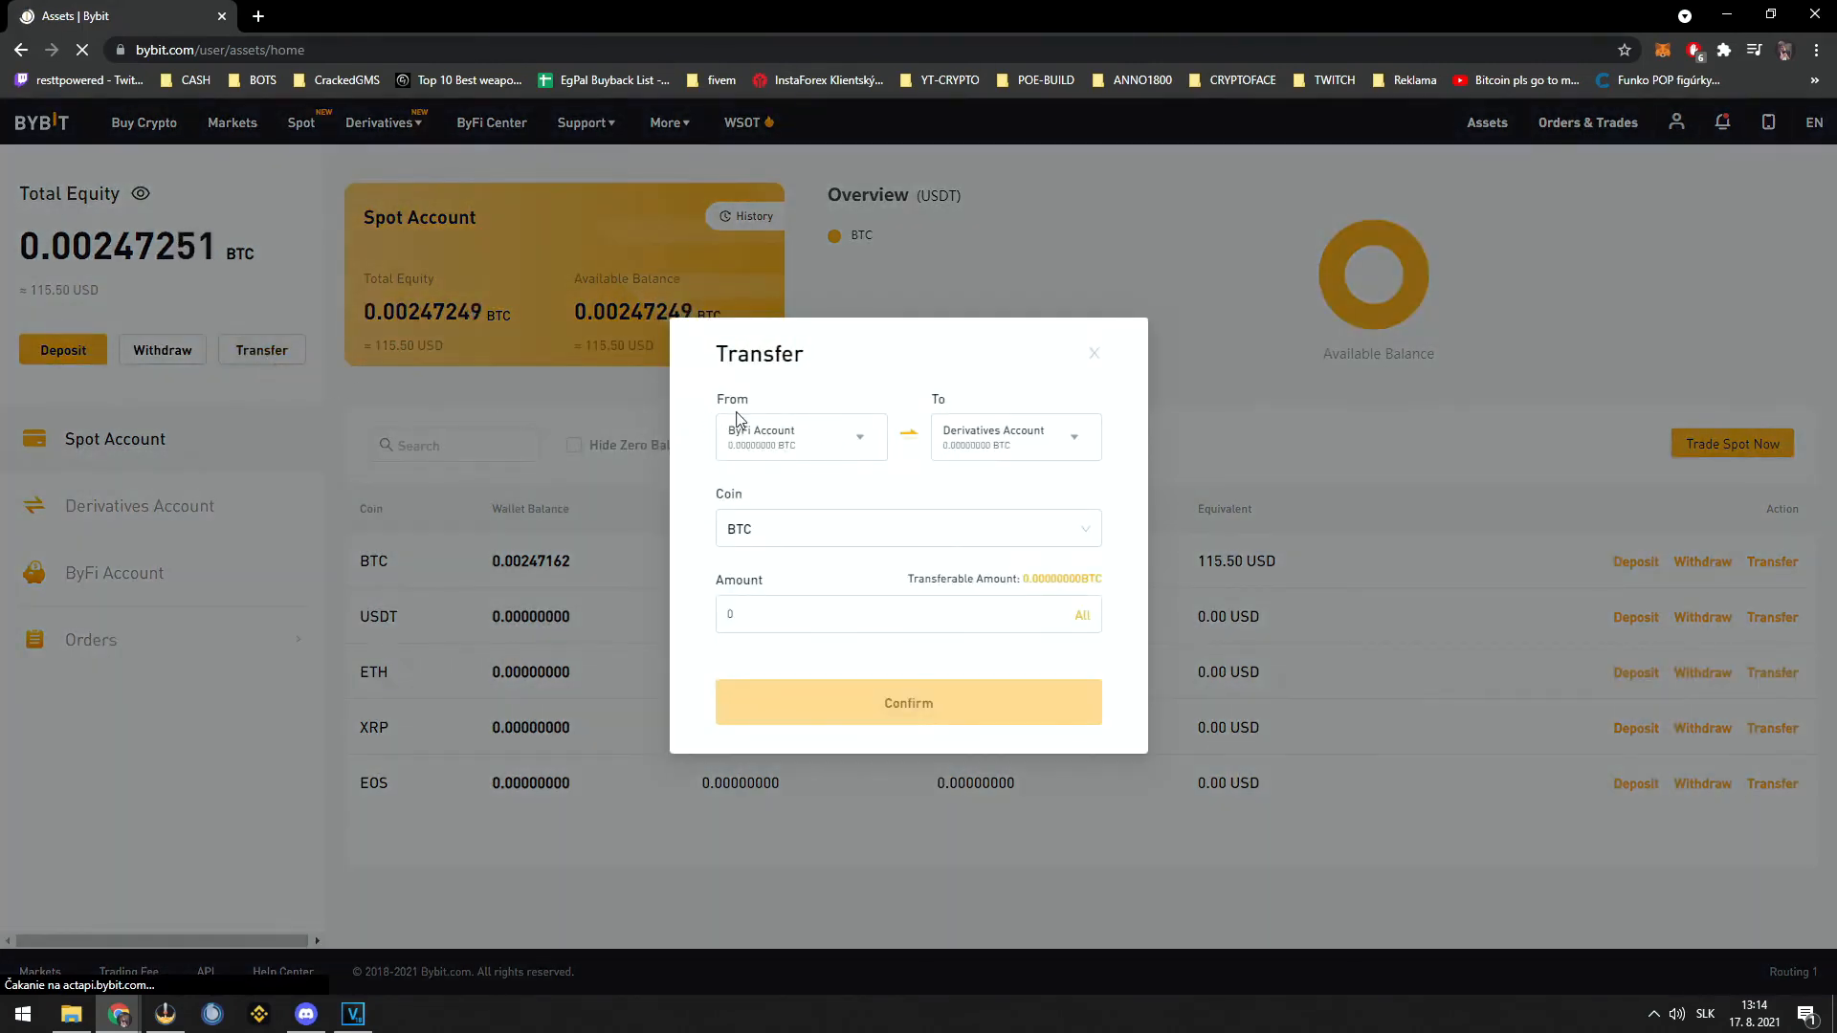
click(797, 447)
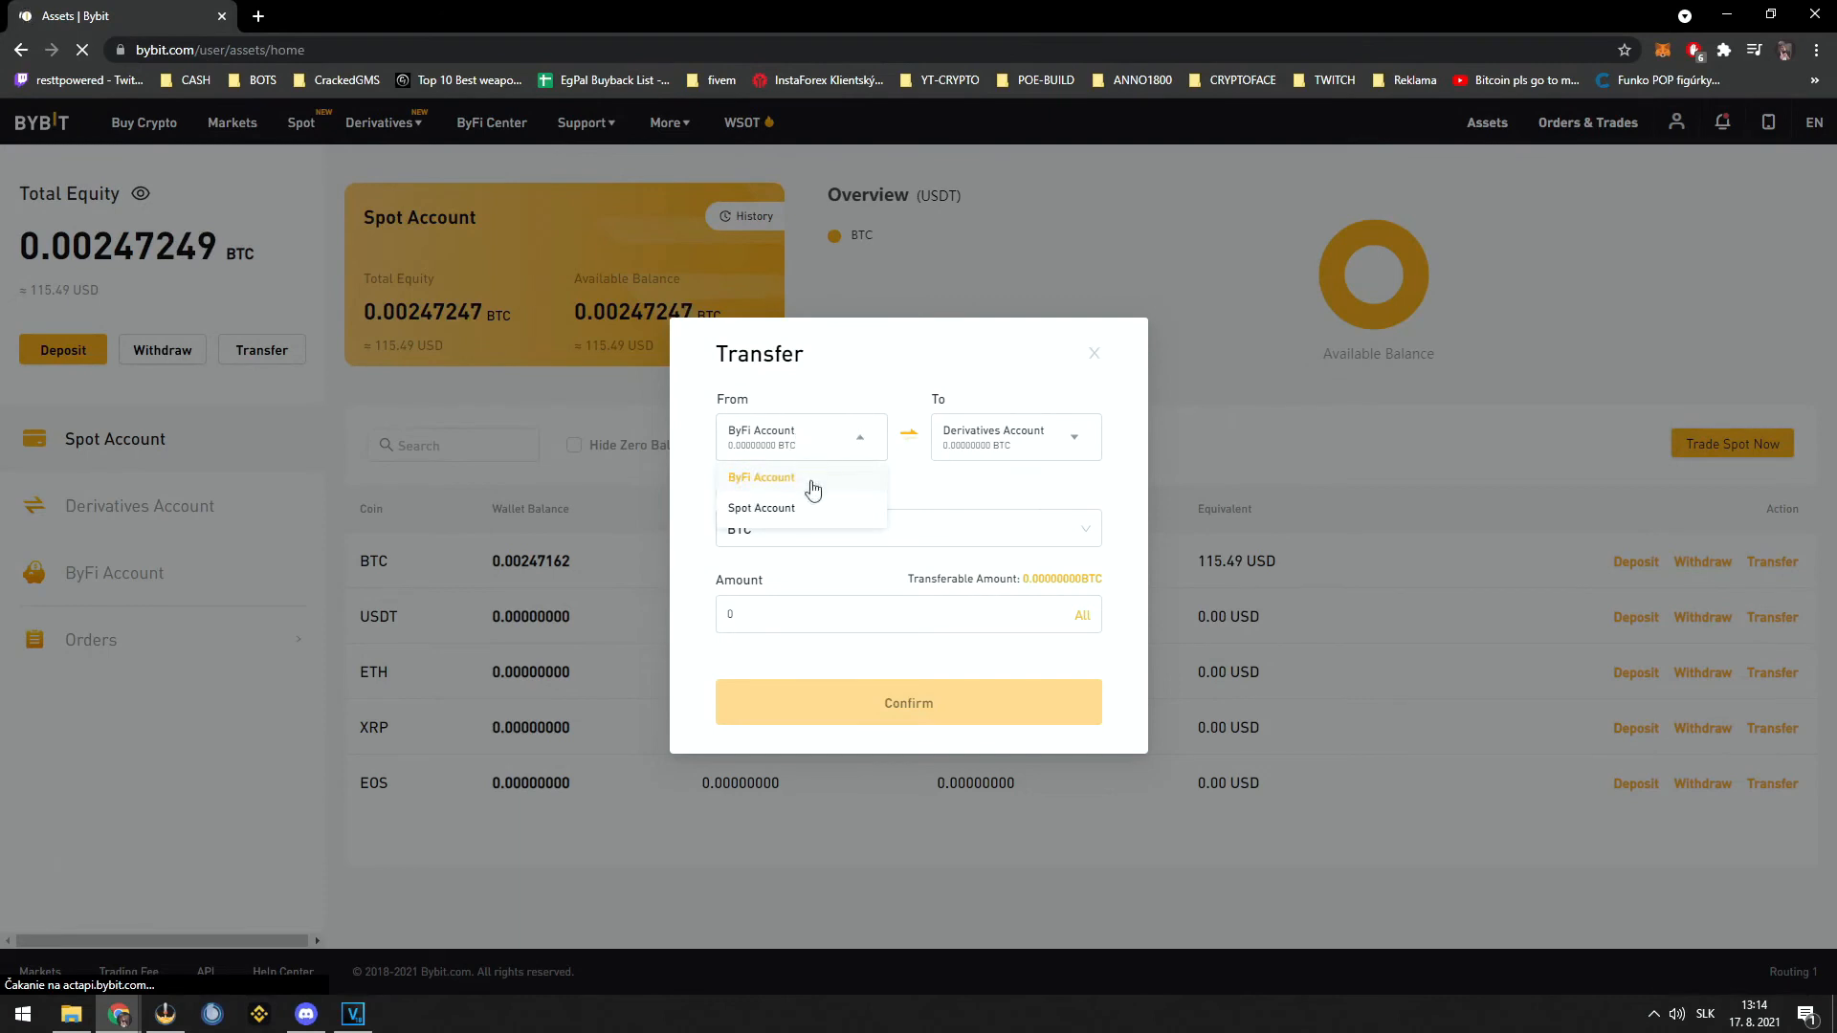
click(791, 513)
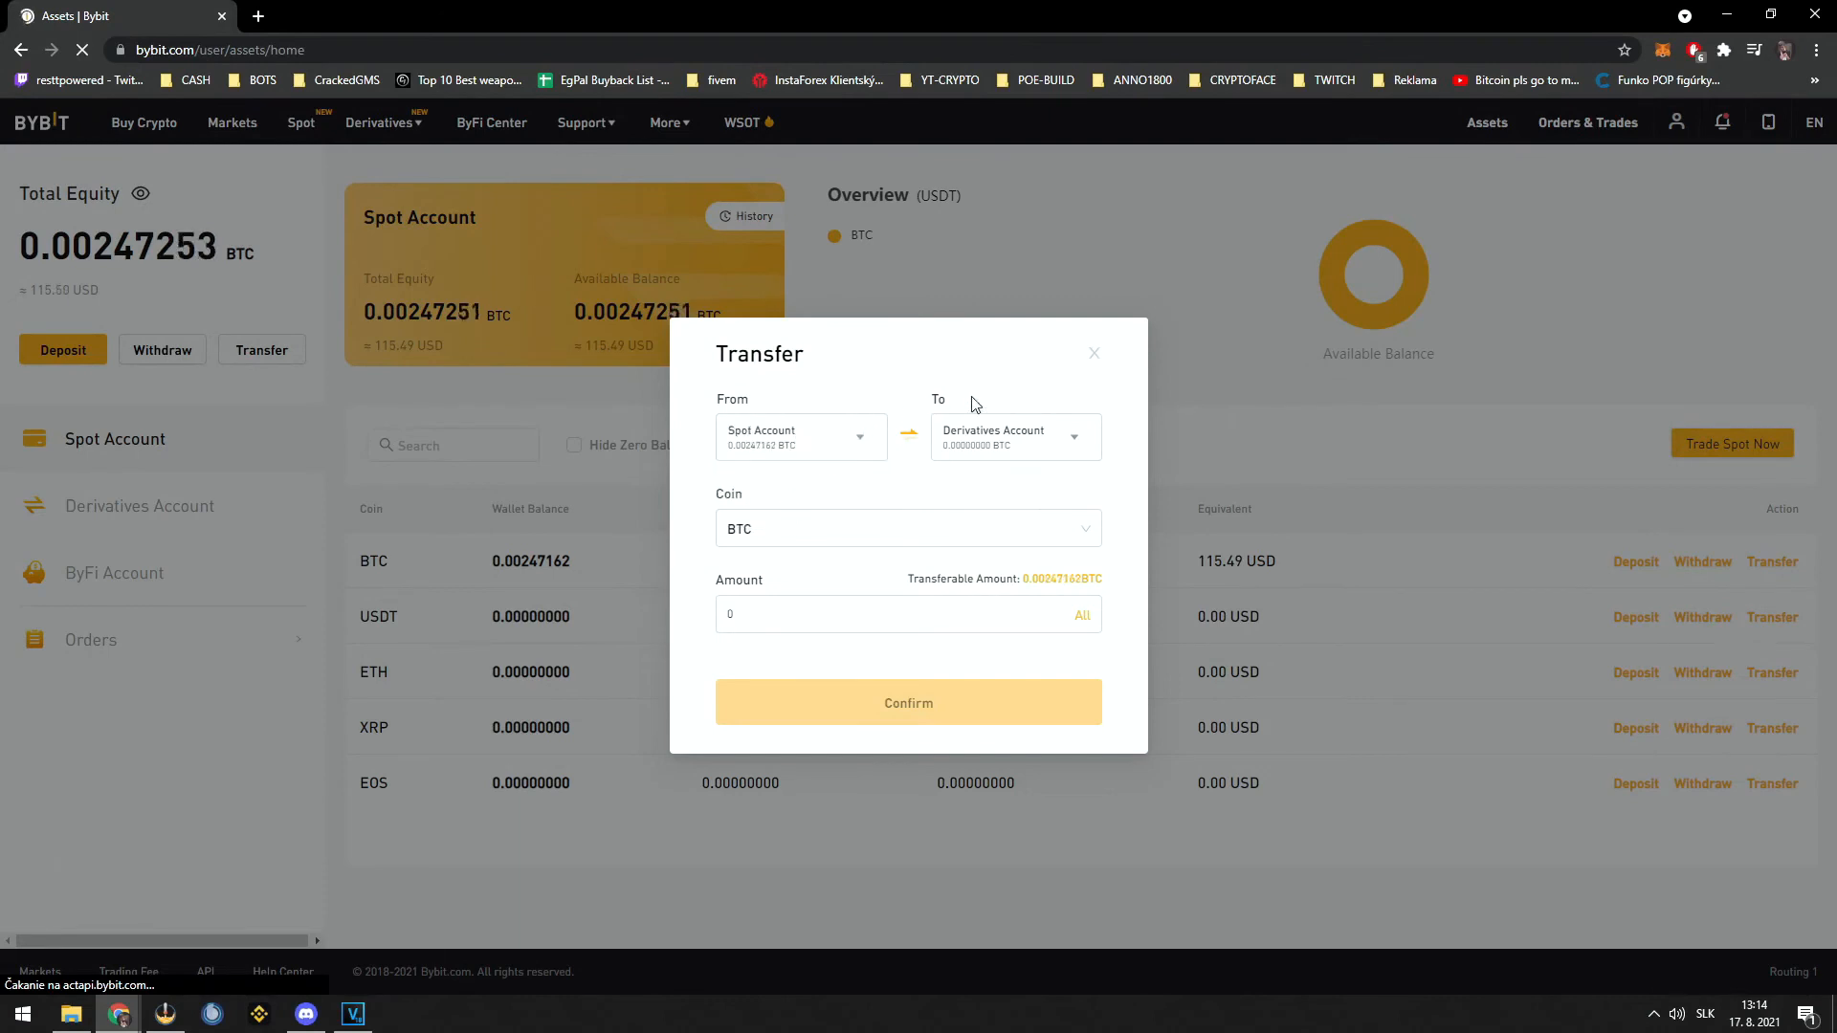
click(984, 445)
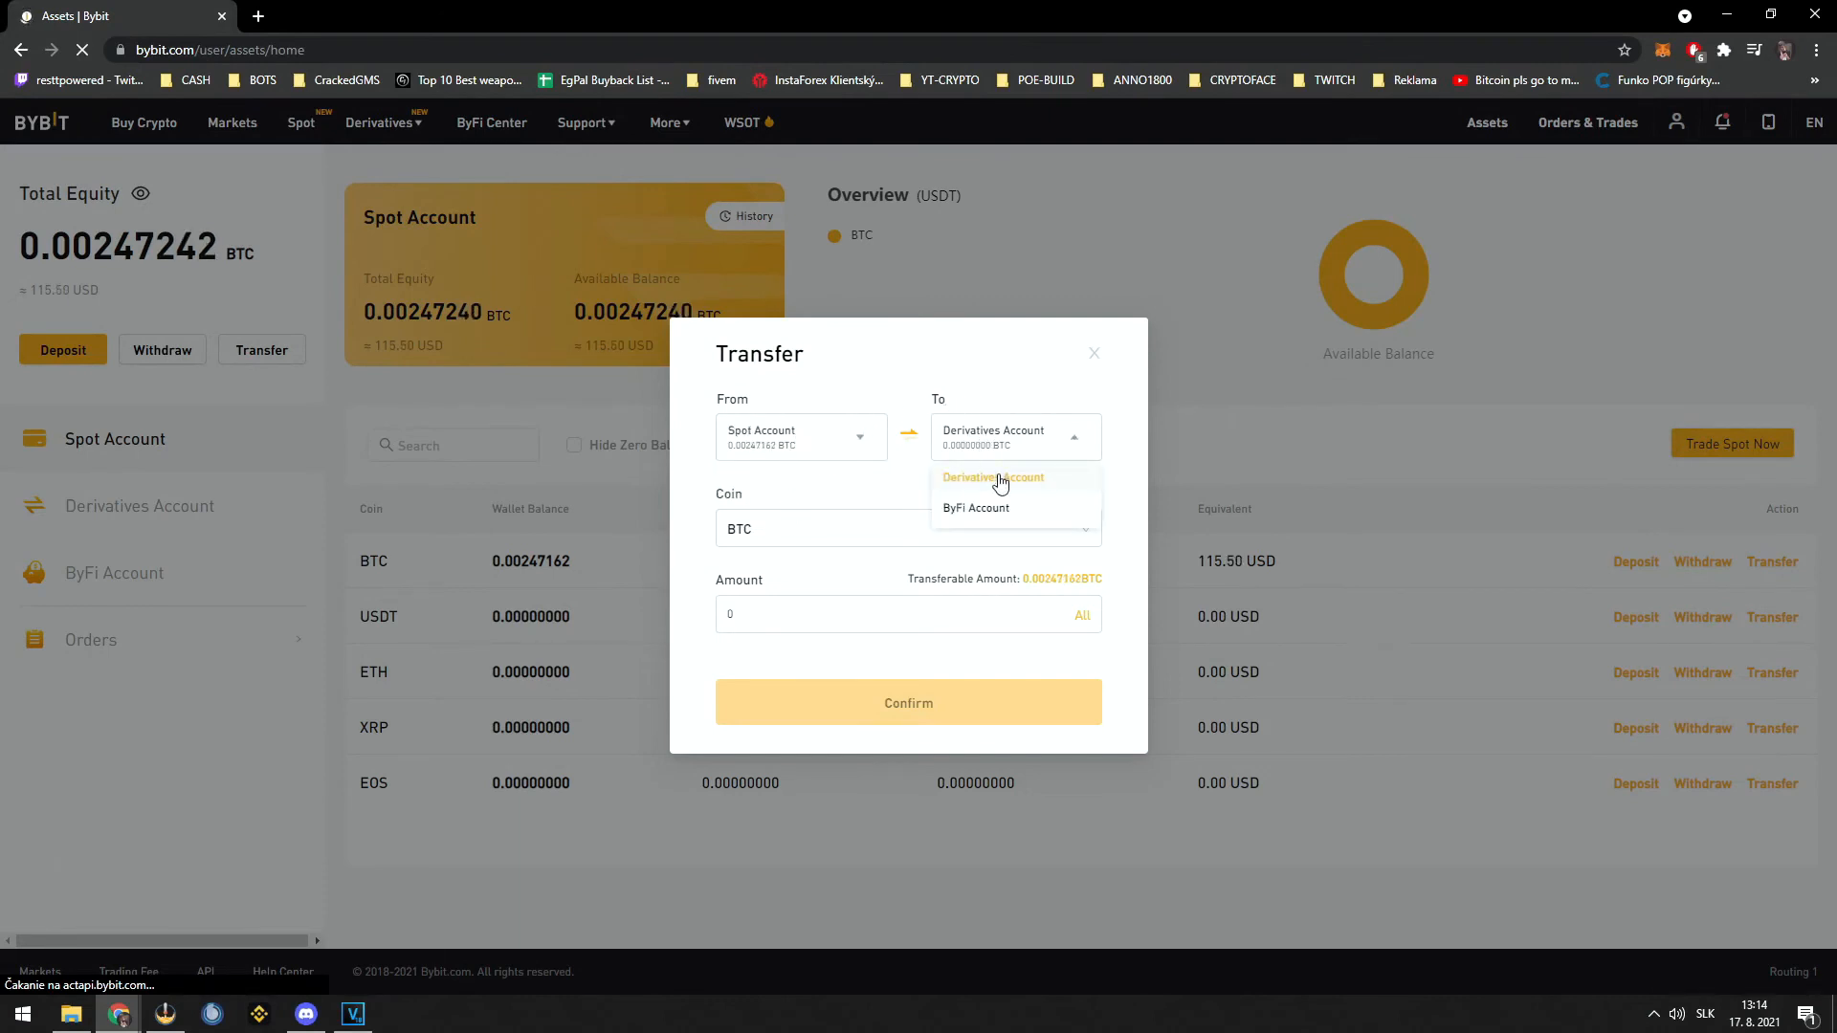
click(999, 480)
click(805, 538)
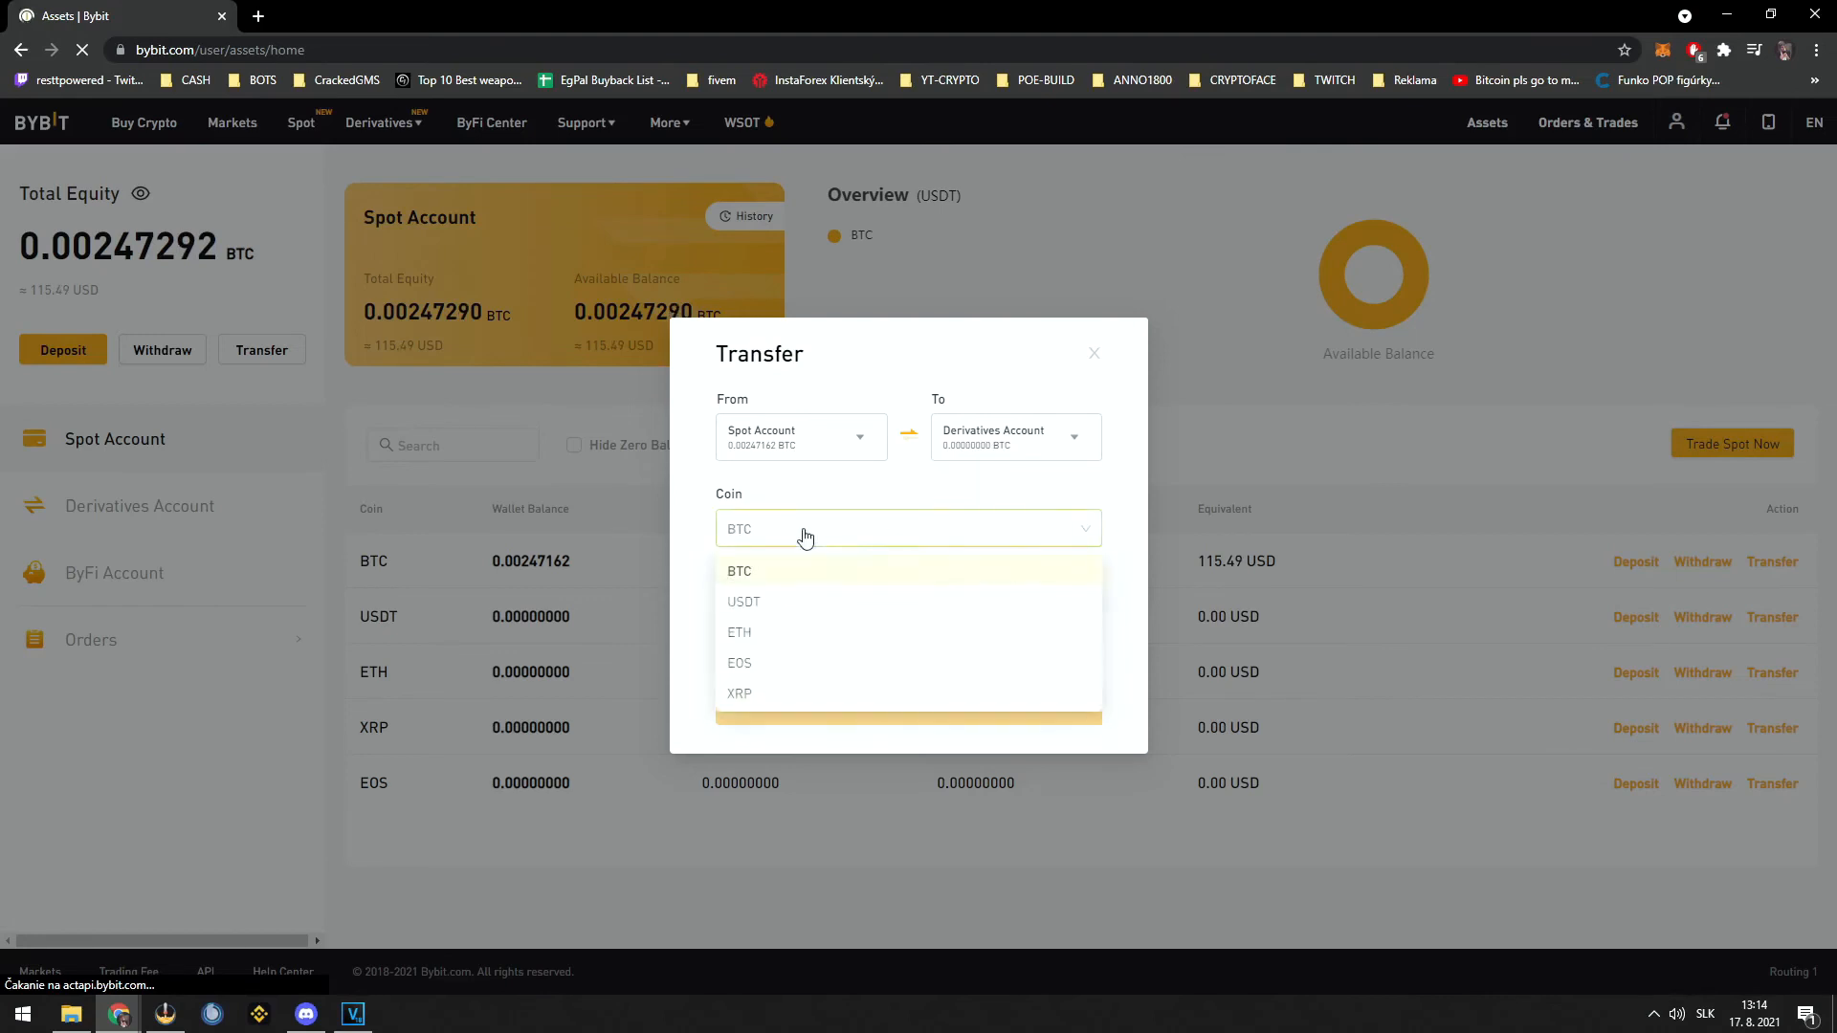
click(748, 572)
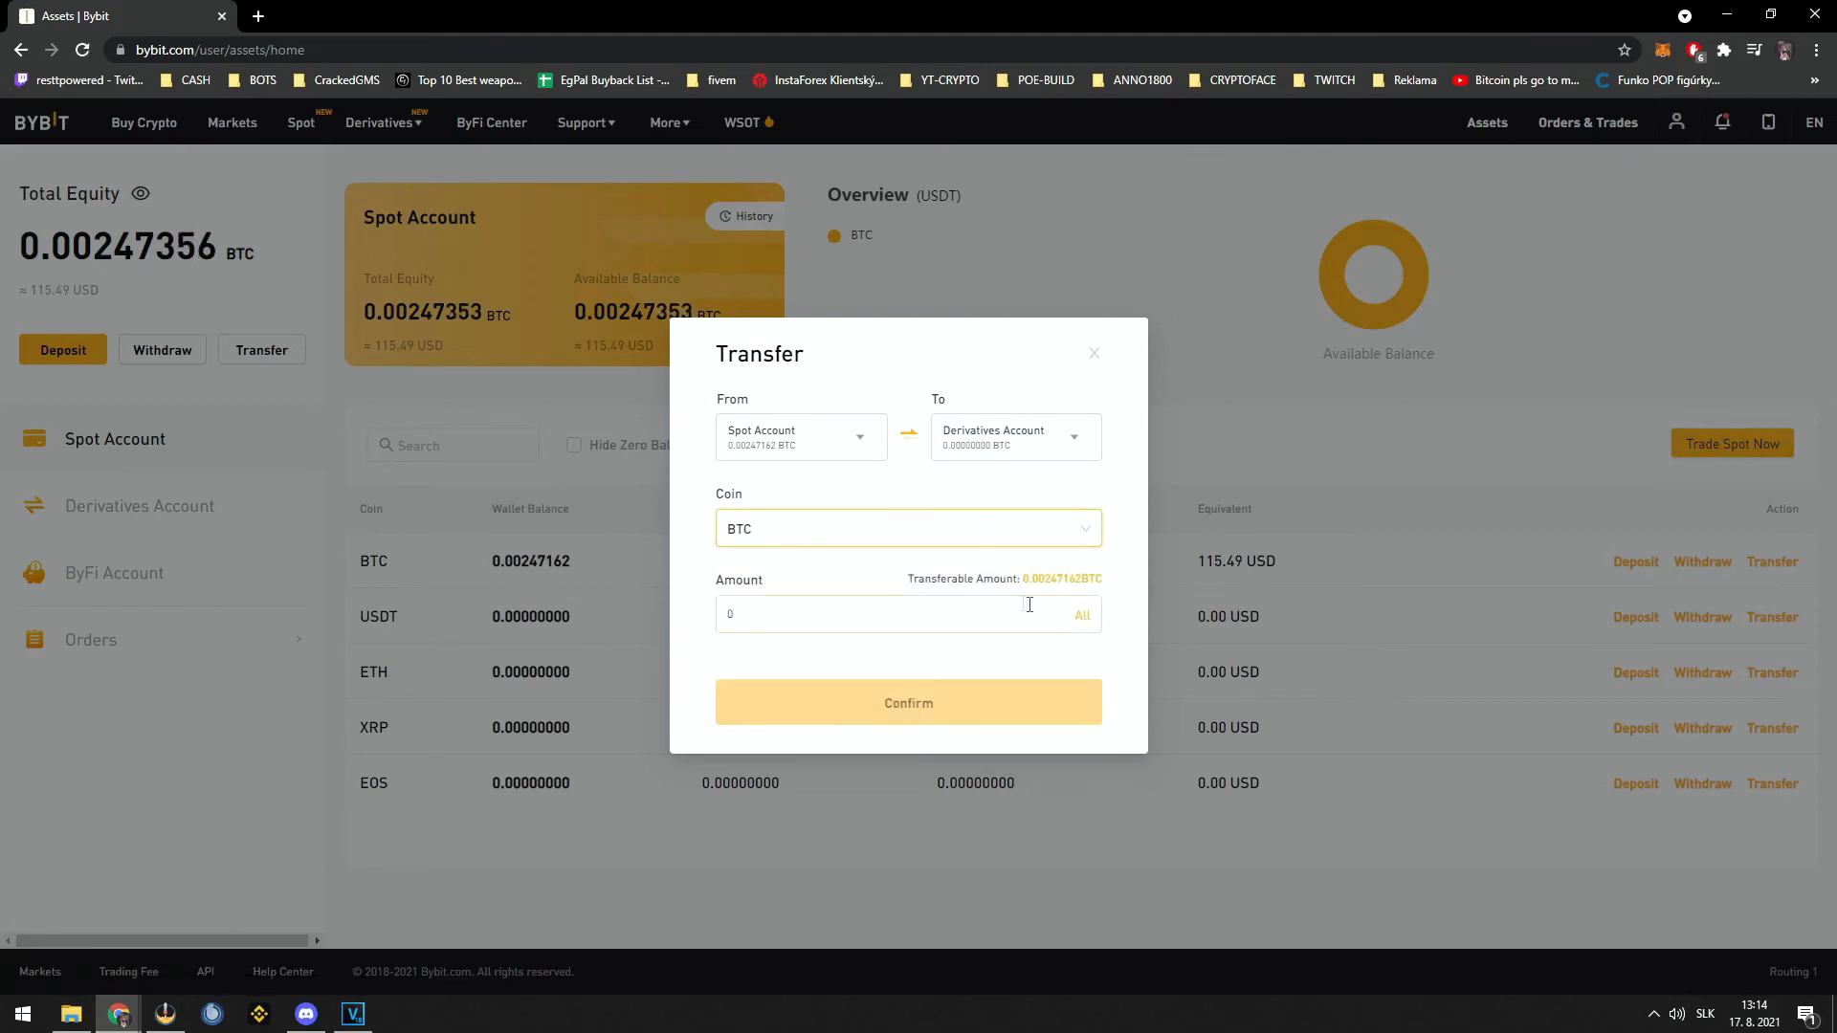
click(1084, 617)
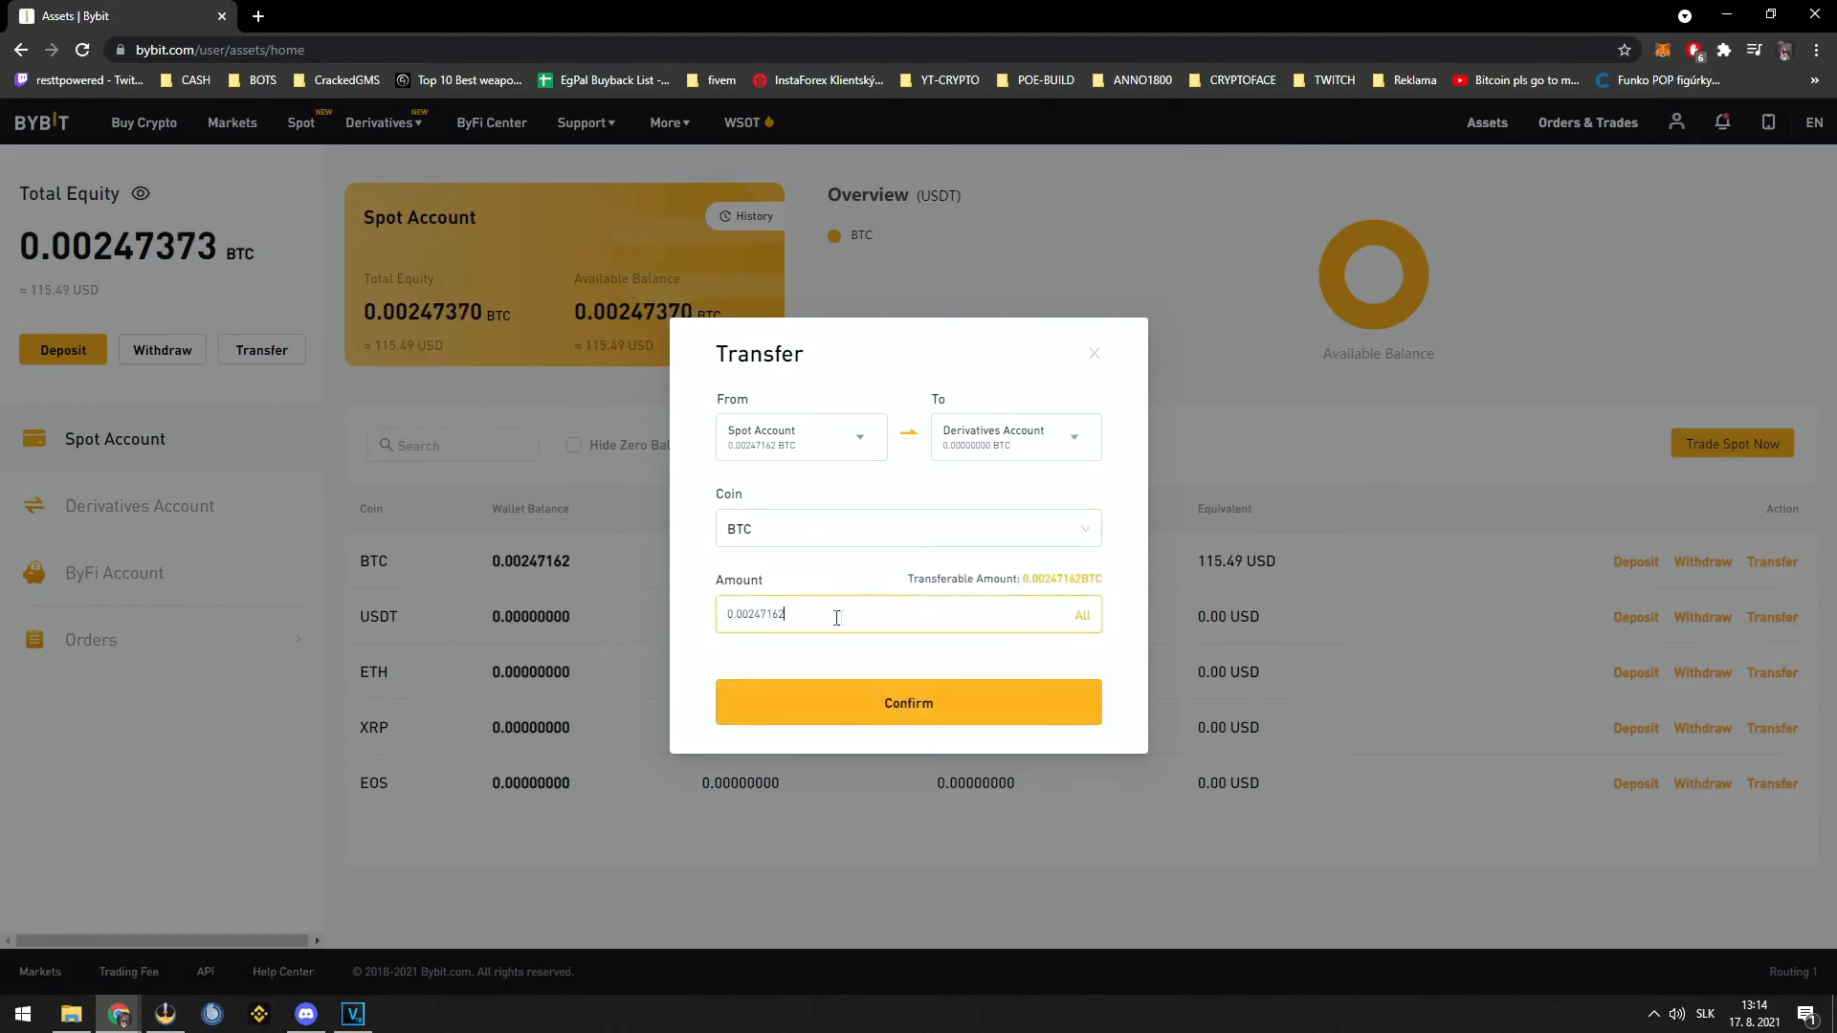
click(928, 706)
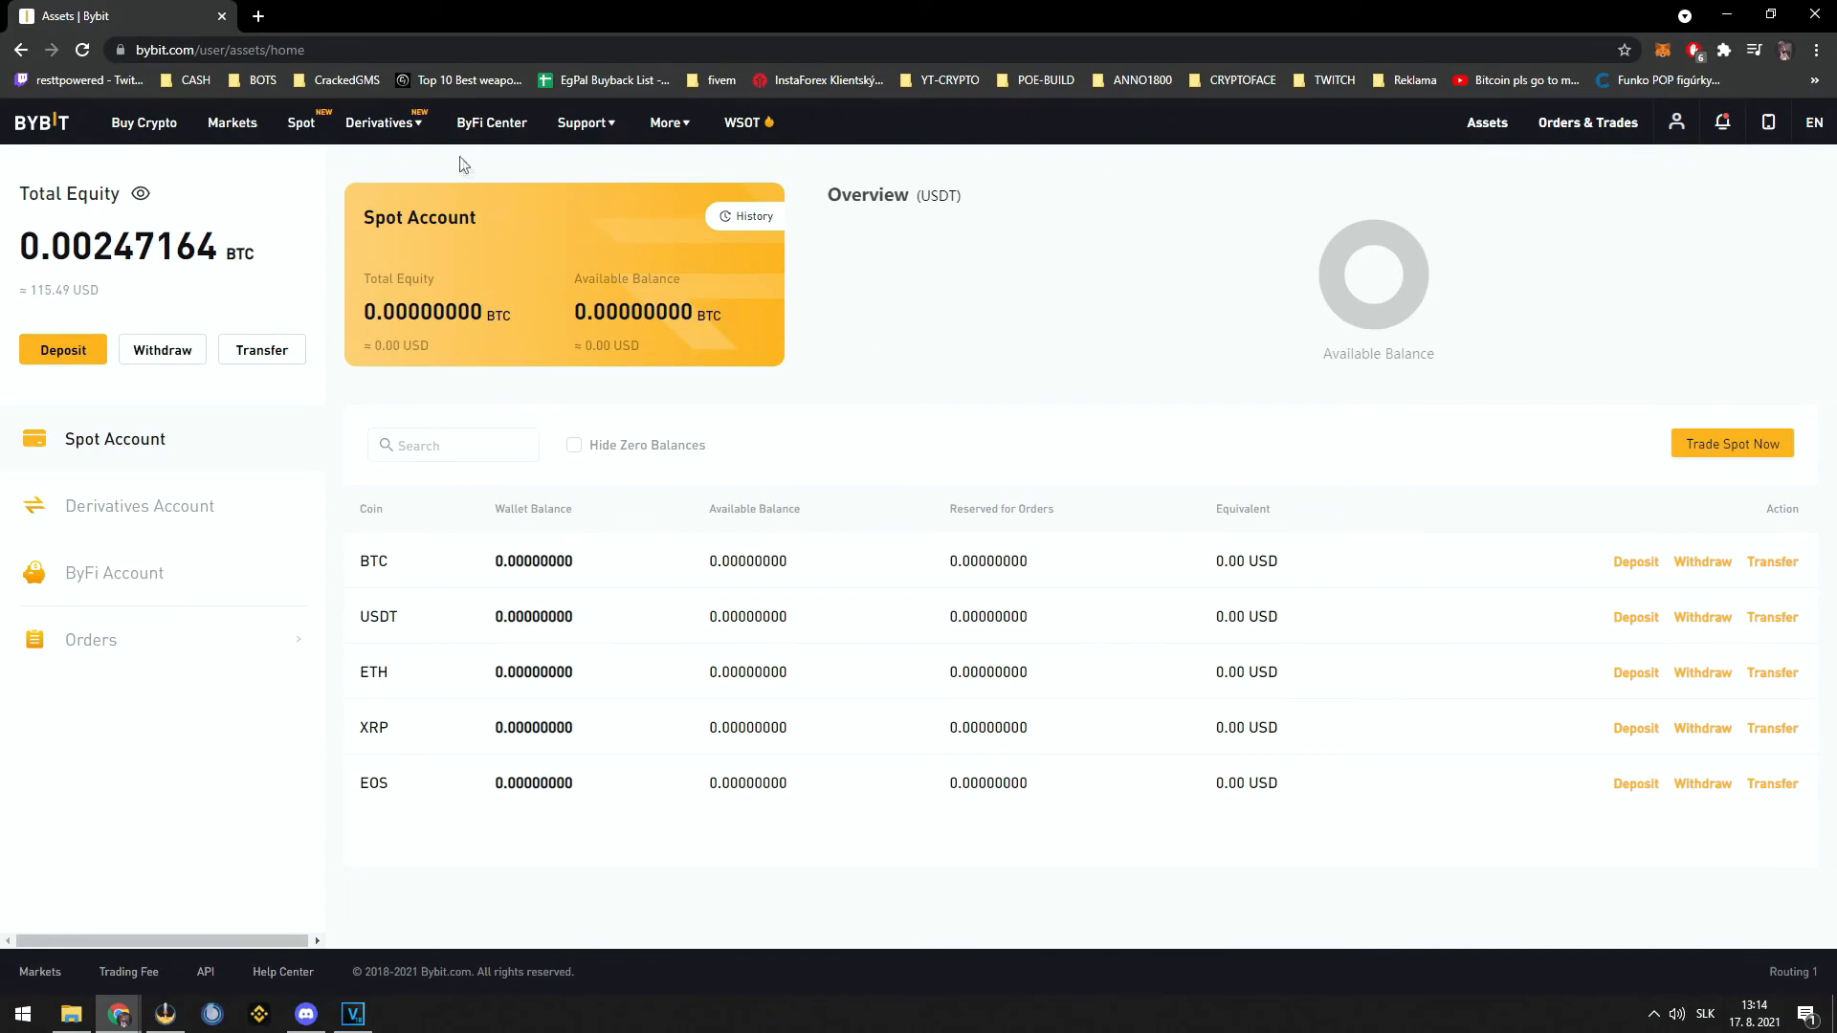
Return to the BTCUSD trading page, check the derivatives balance, and bring up the account menu.
mouse_move(403, 132)
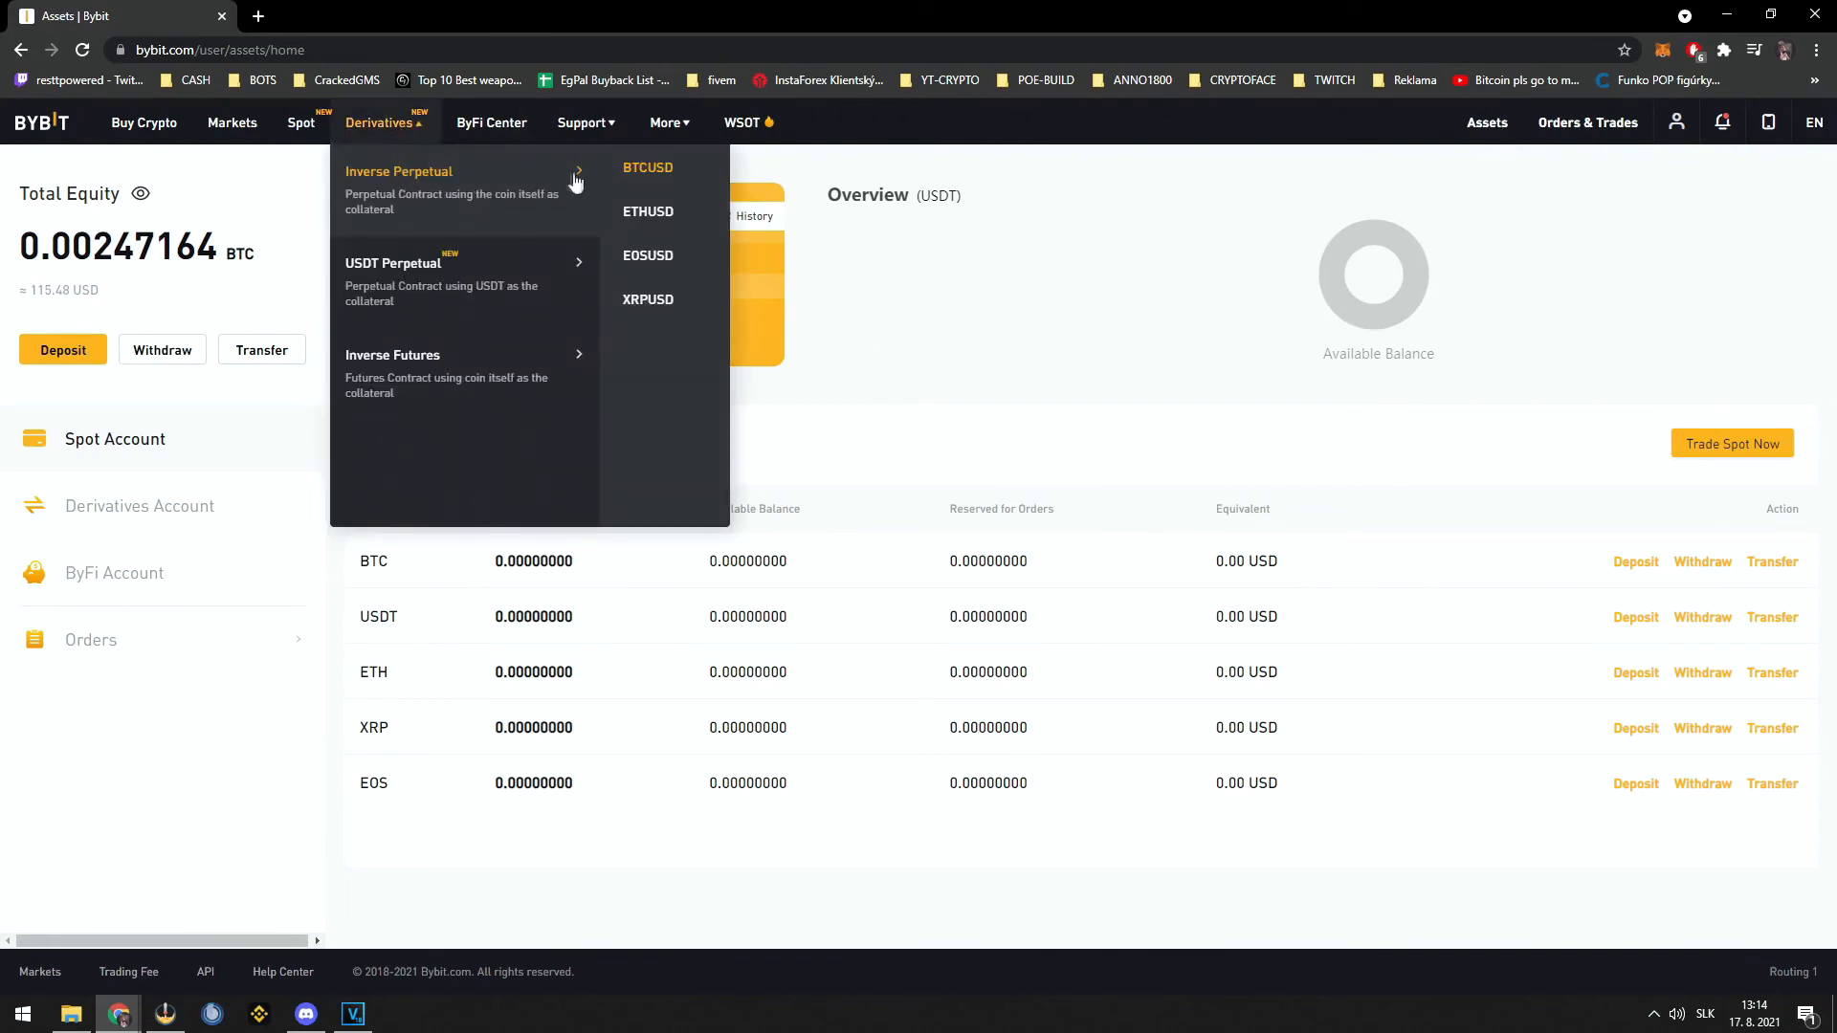
click(657, 168)
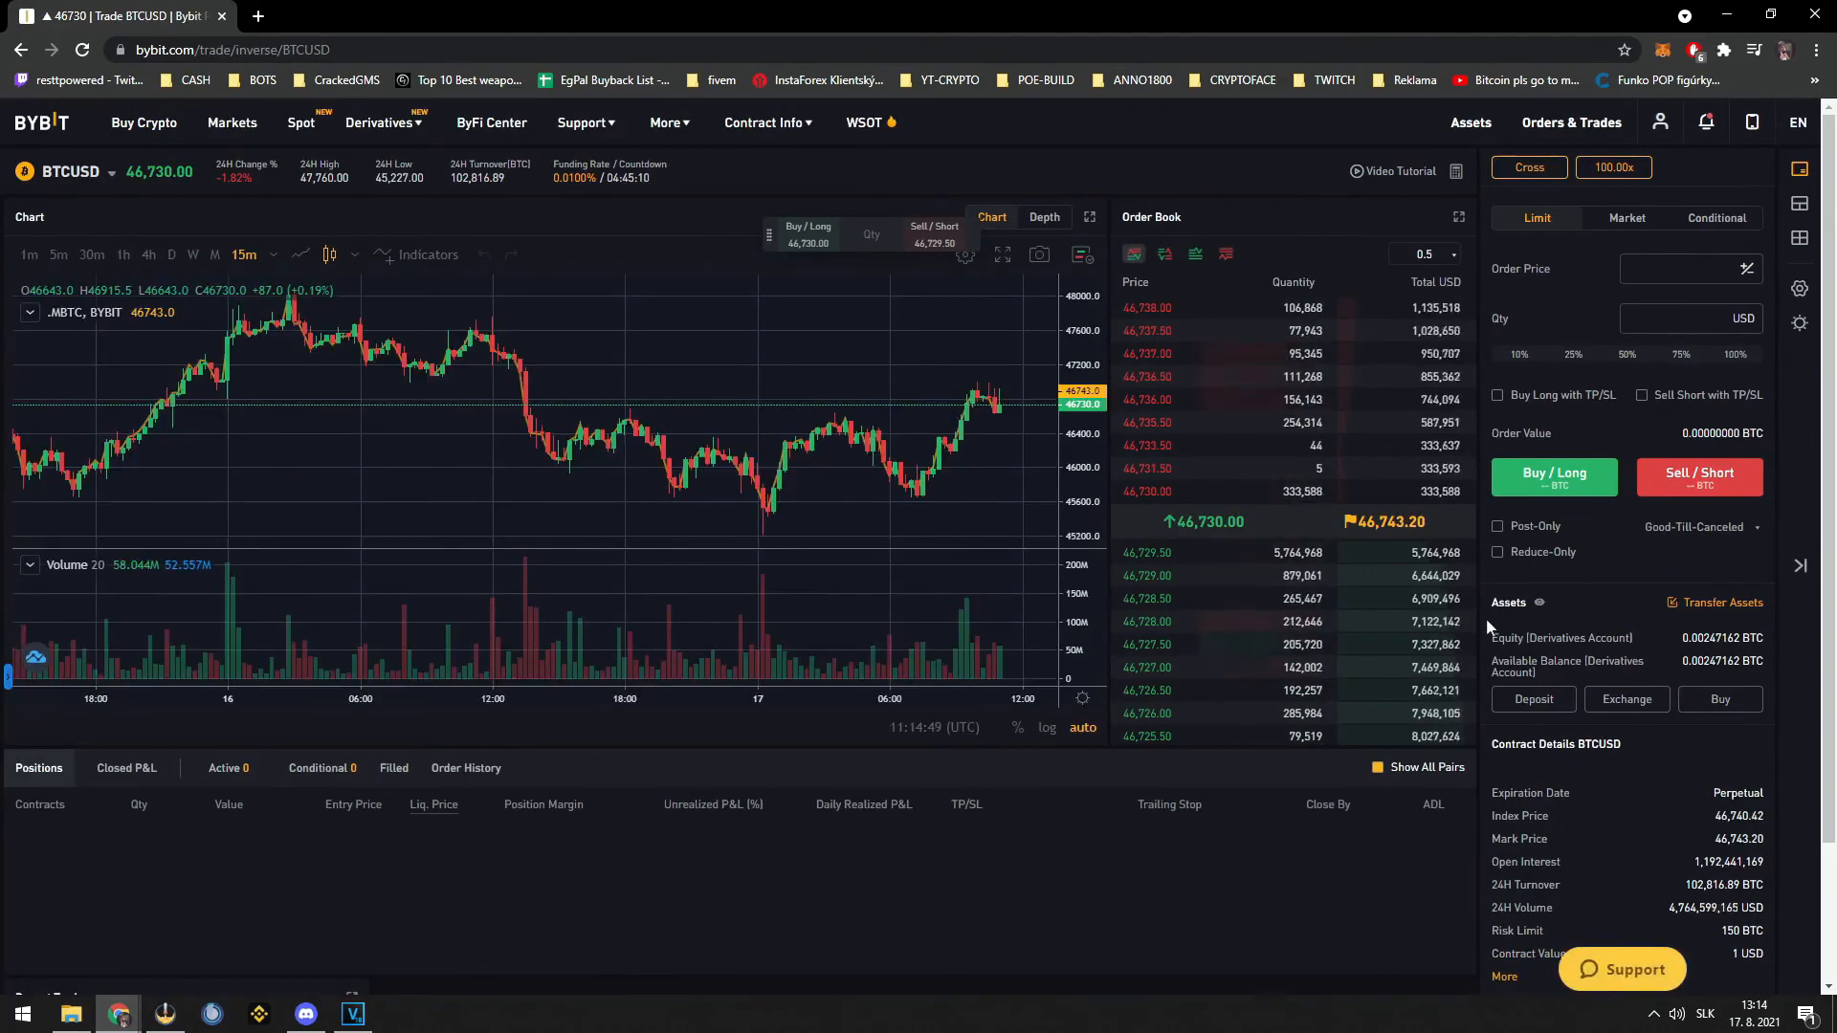
drag(1491, 604, 1641, 634)
click(1696, 656)
click(1696, 656)
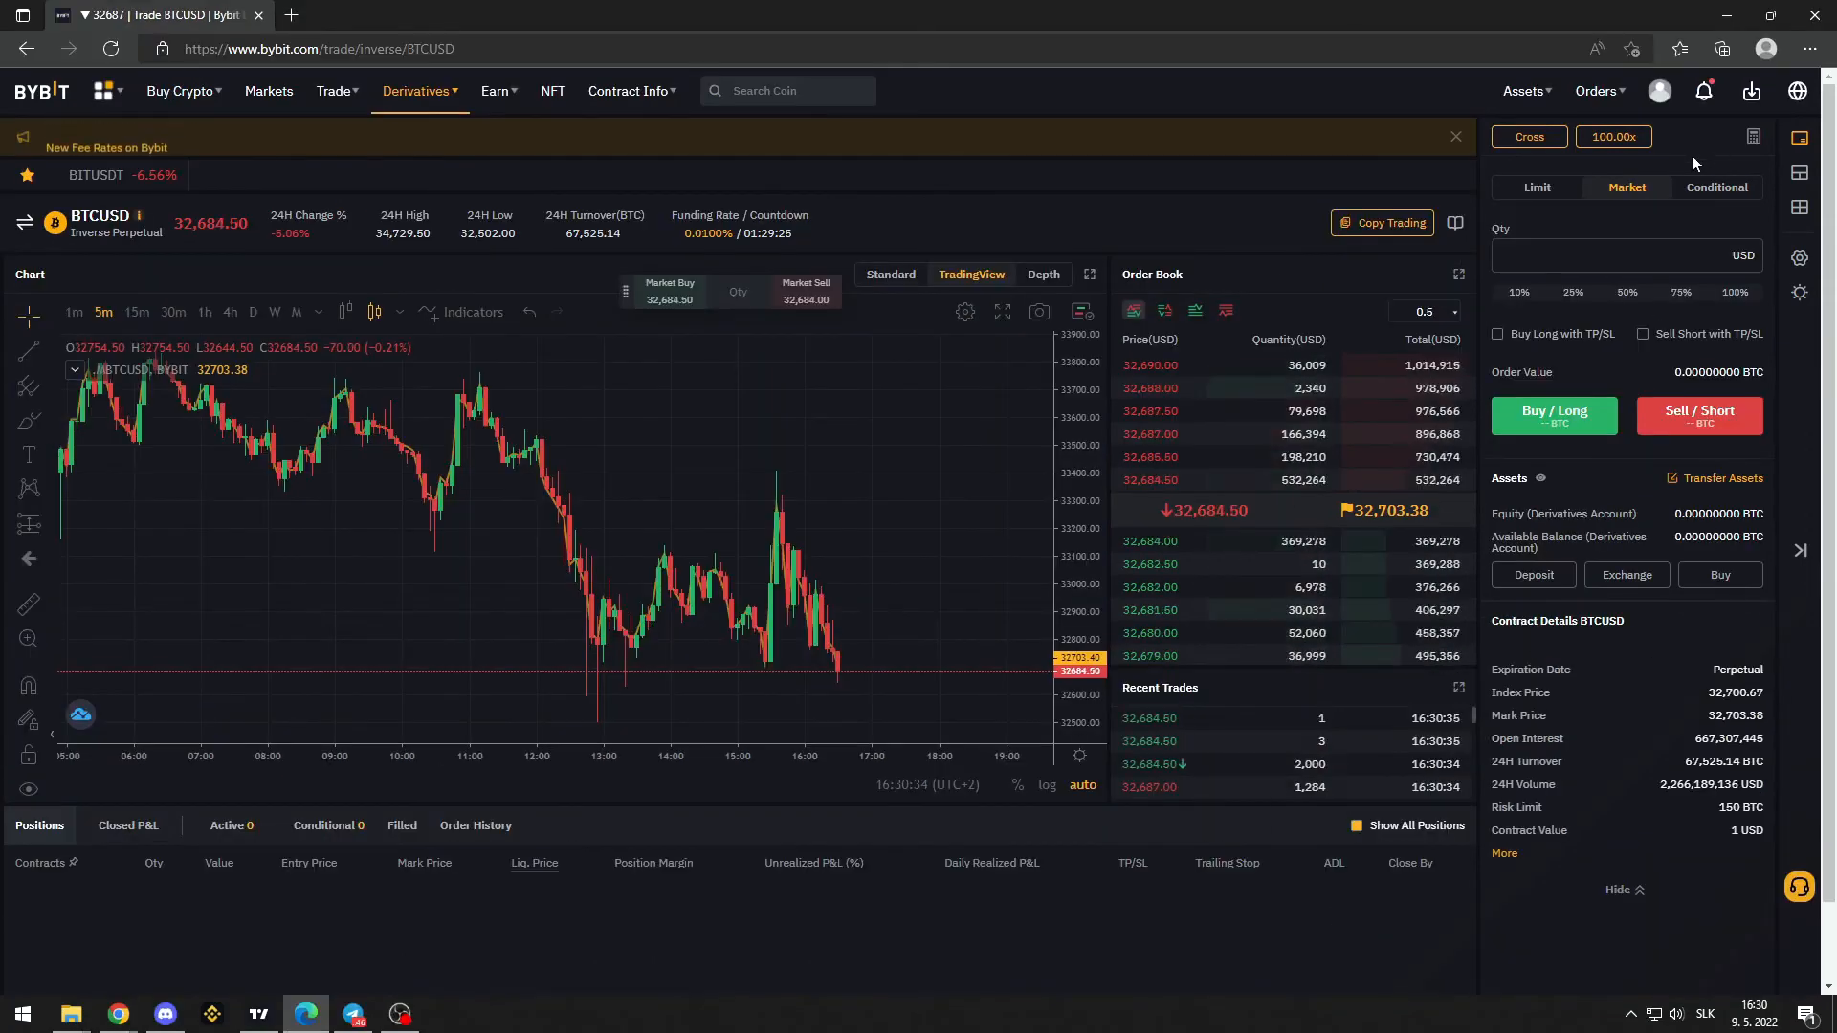
mouse_move(1660, 91)
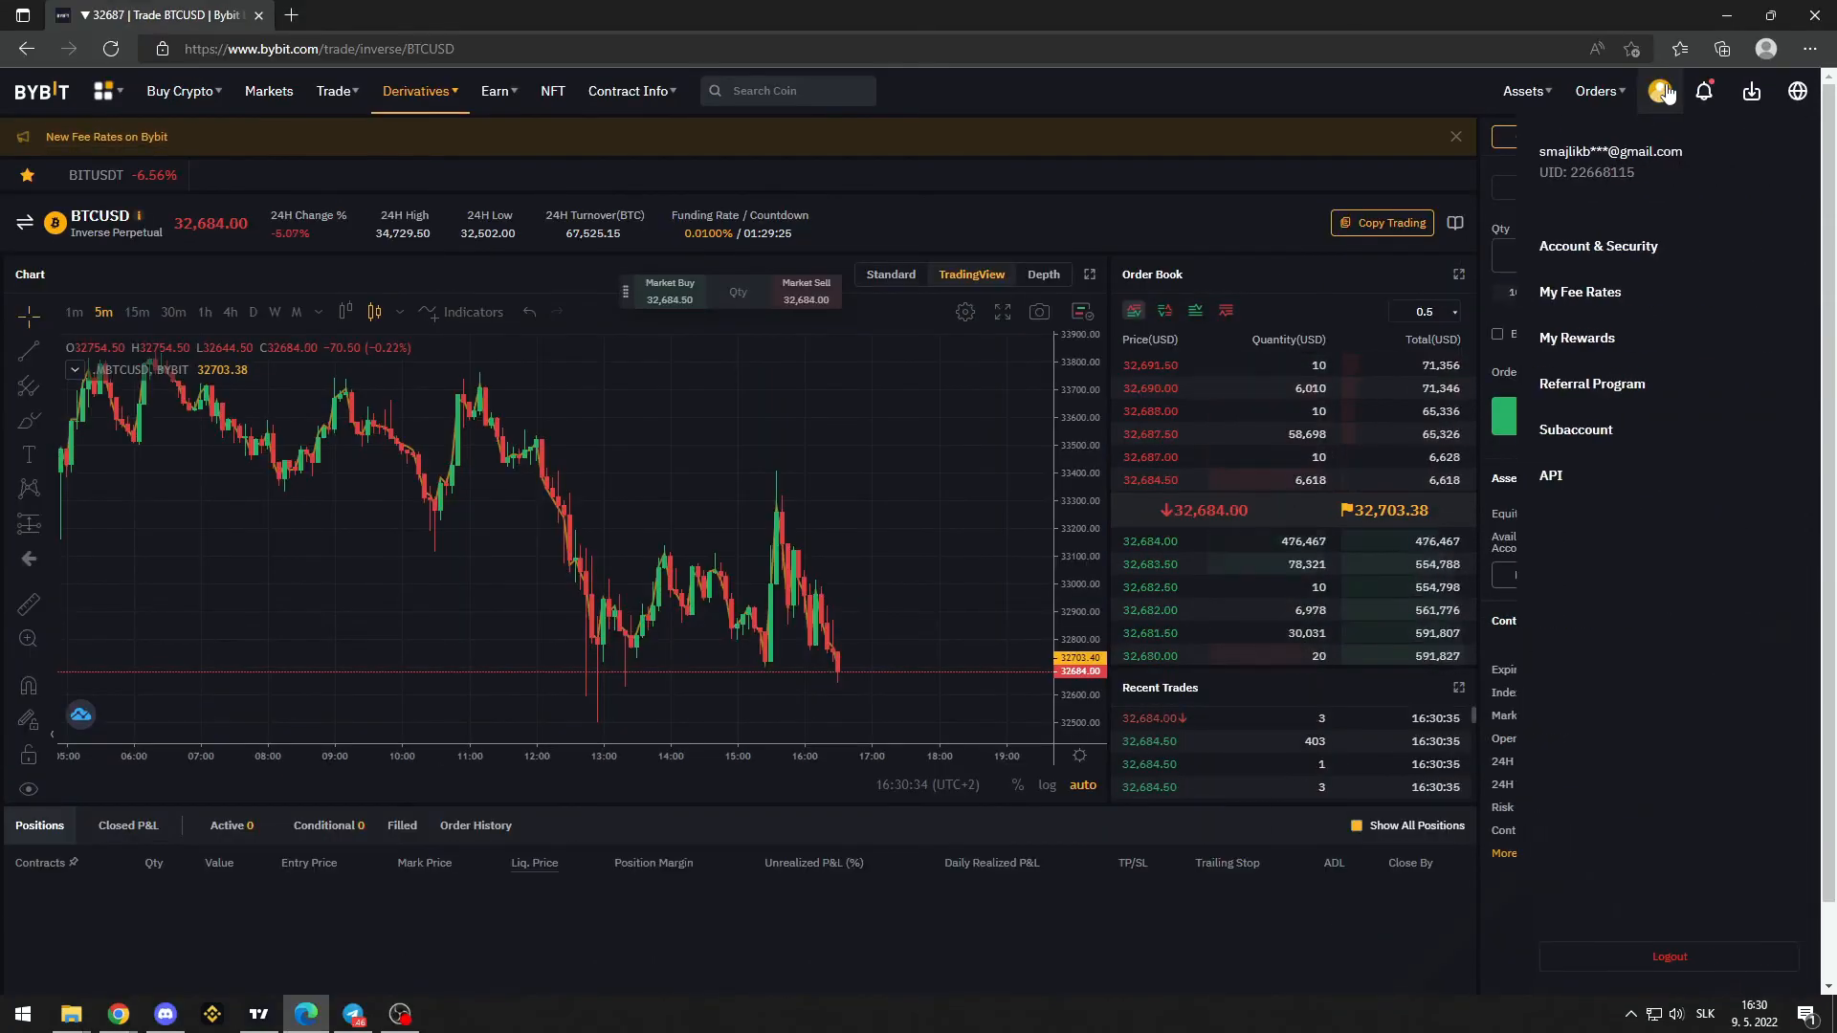
Start a new third-party API key for 3Commas from API Management.
click(1588, 254)
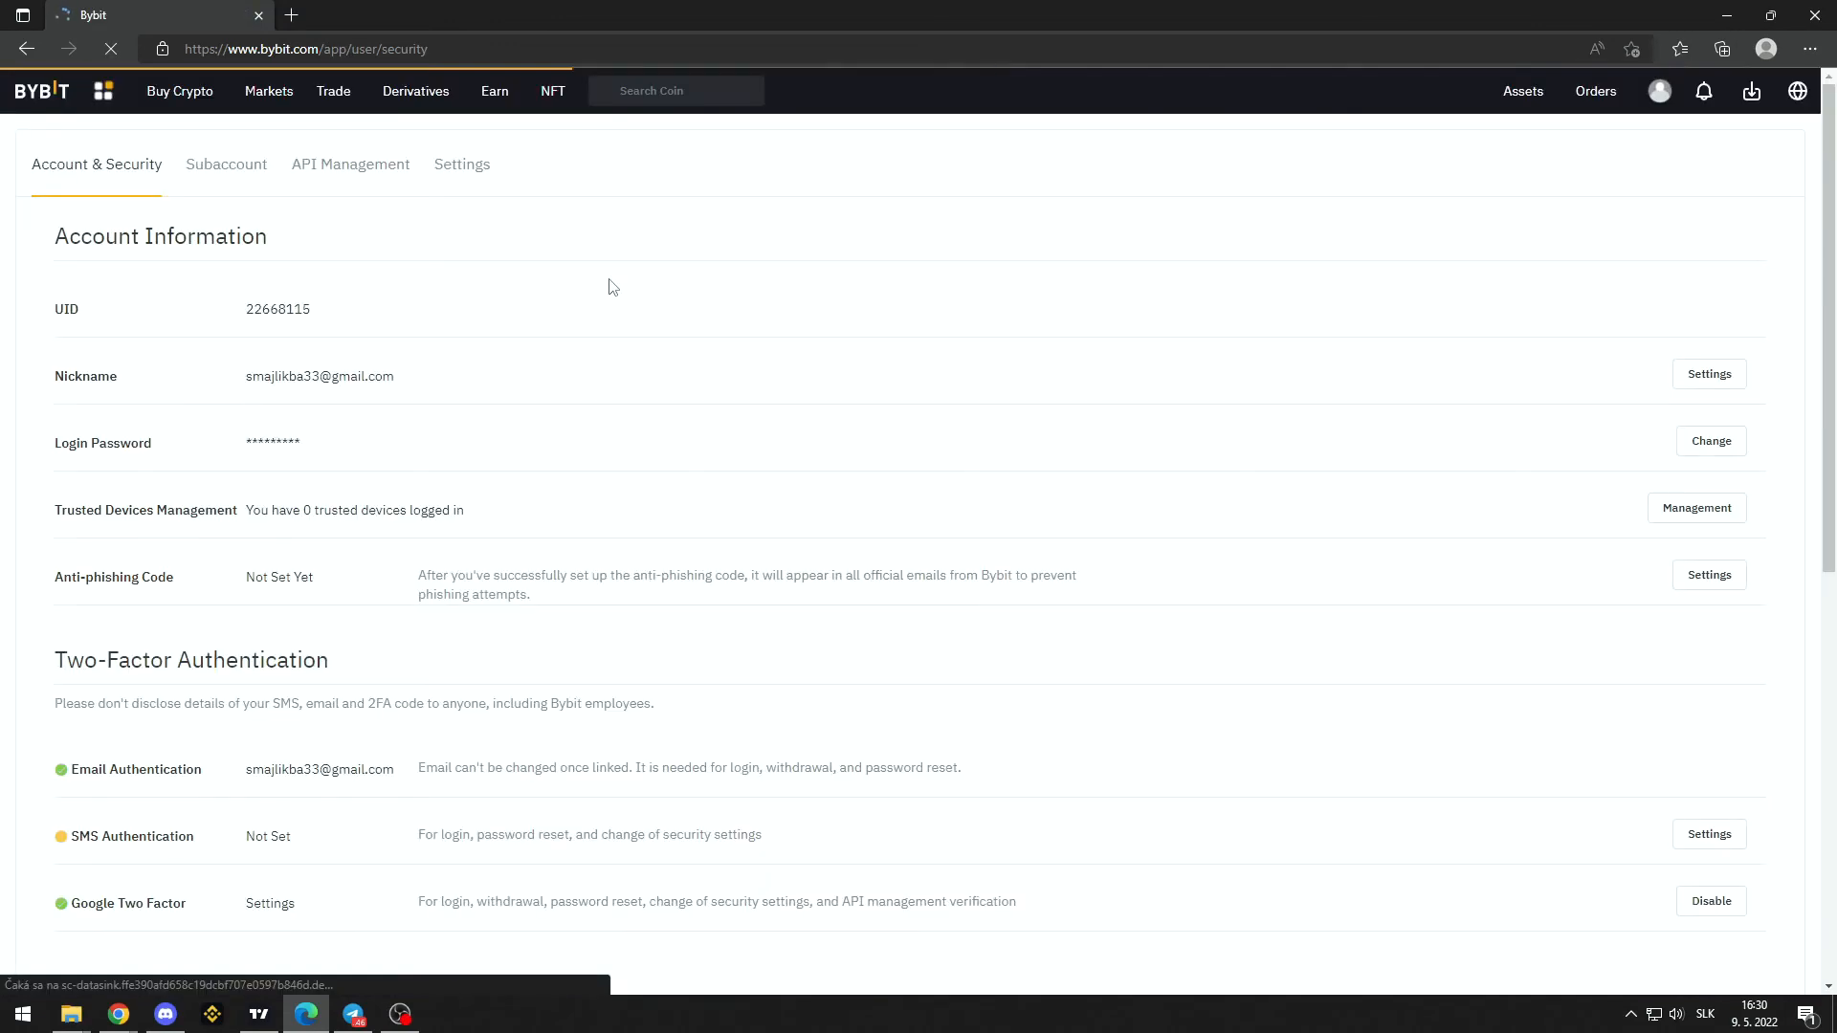
click(350, 168)
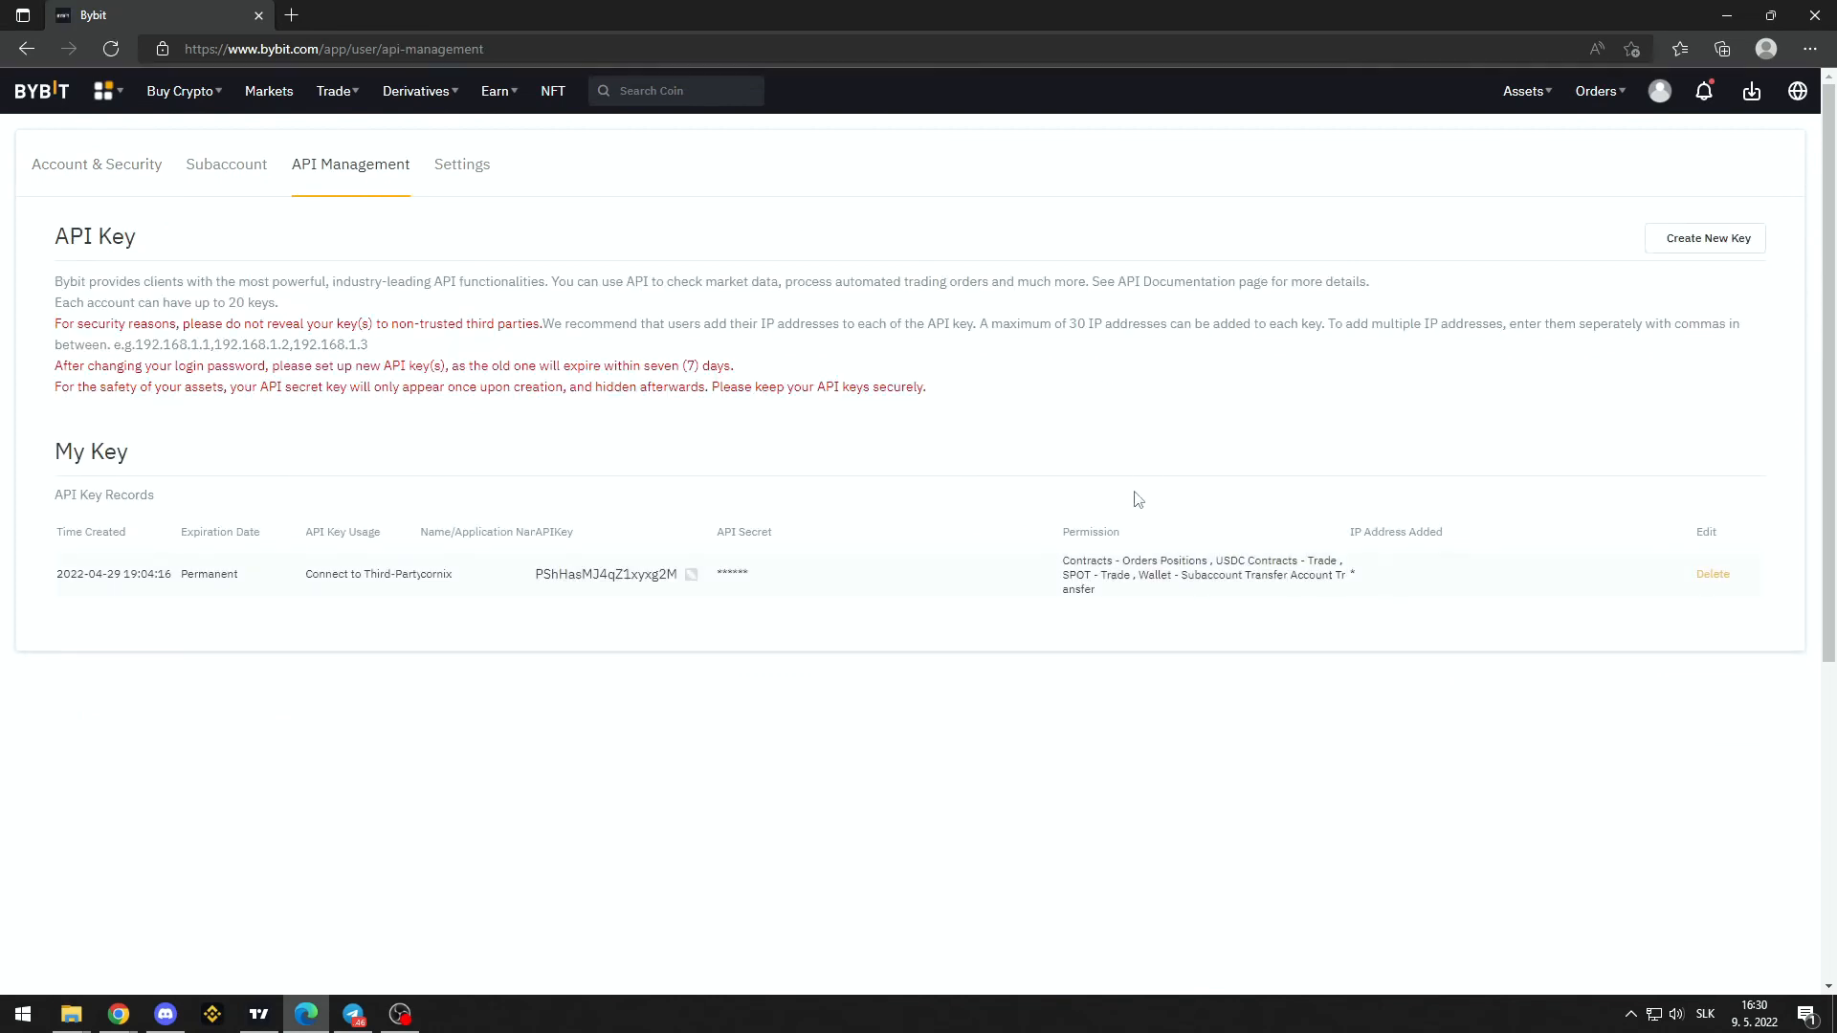
click(1707, 239)
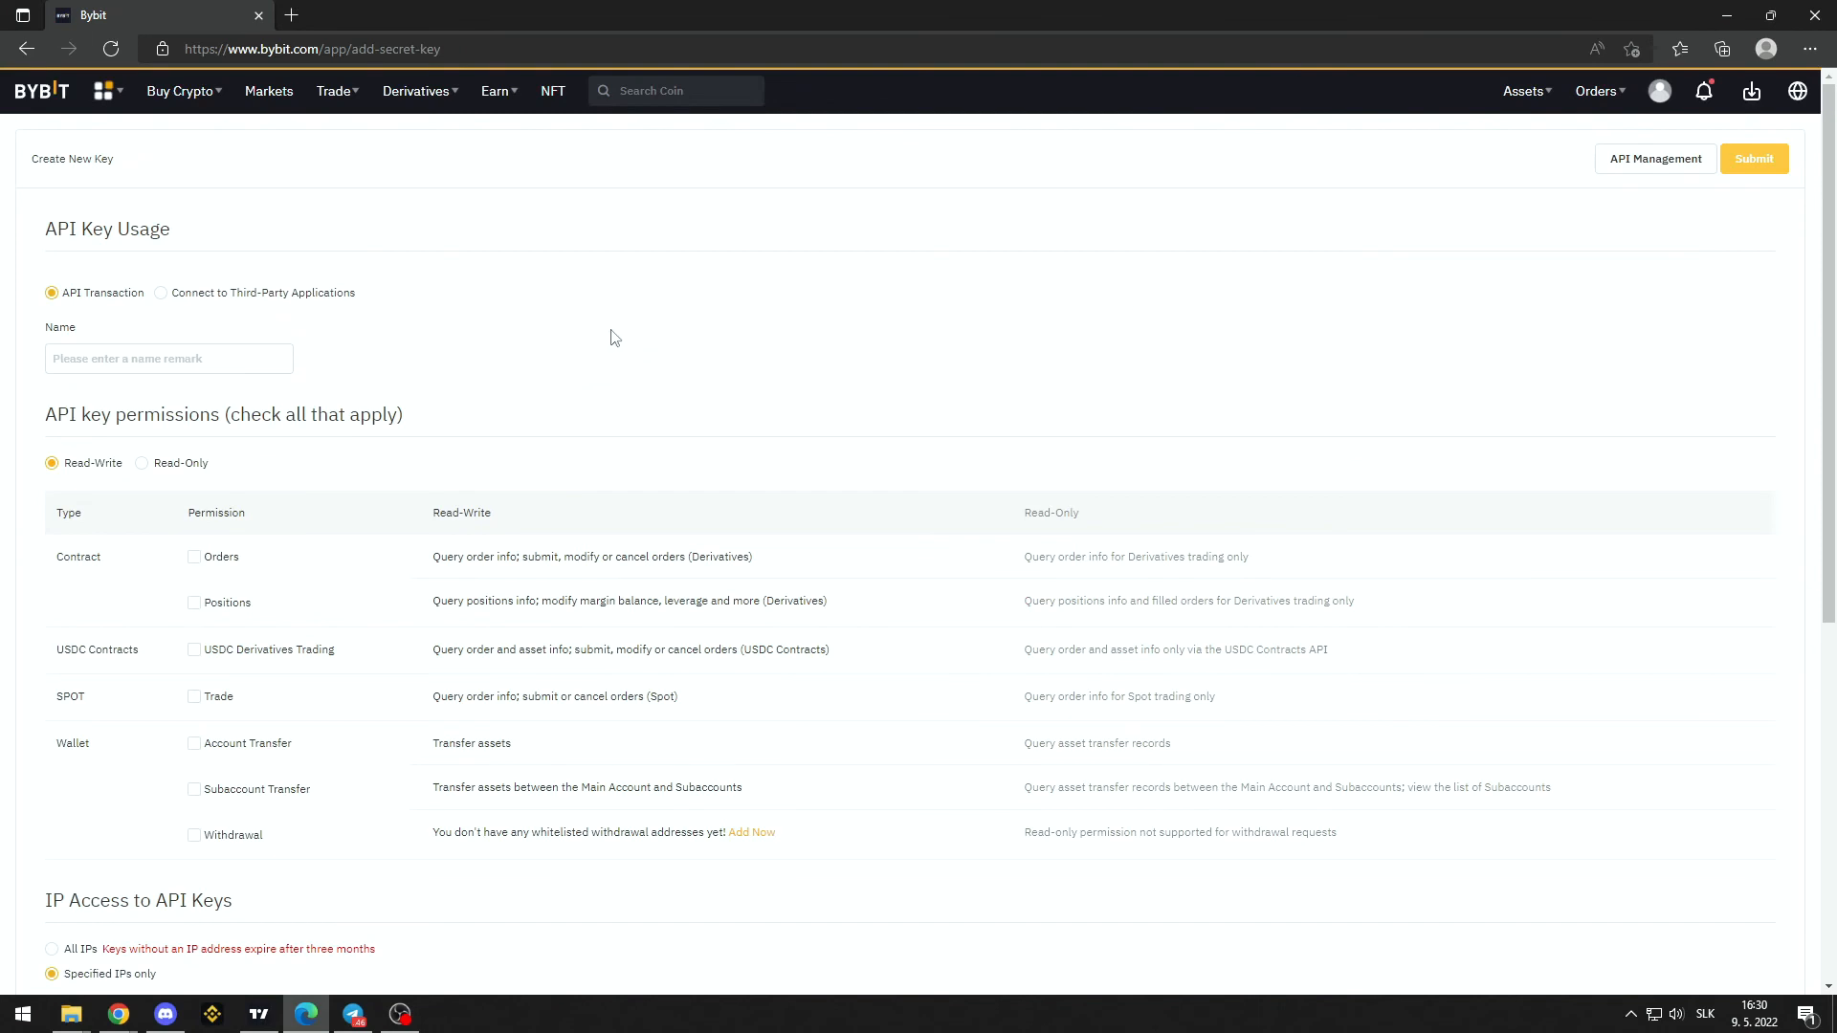
click(164, 294)
click(125, 367)
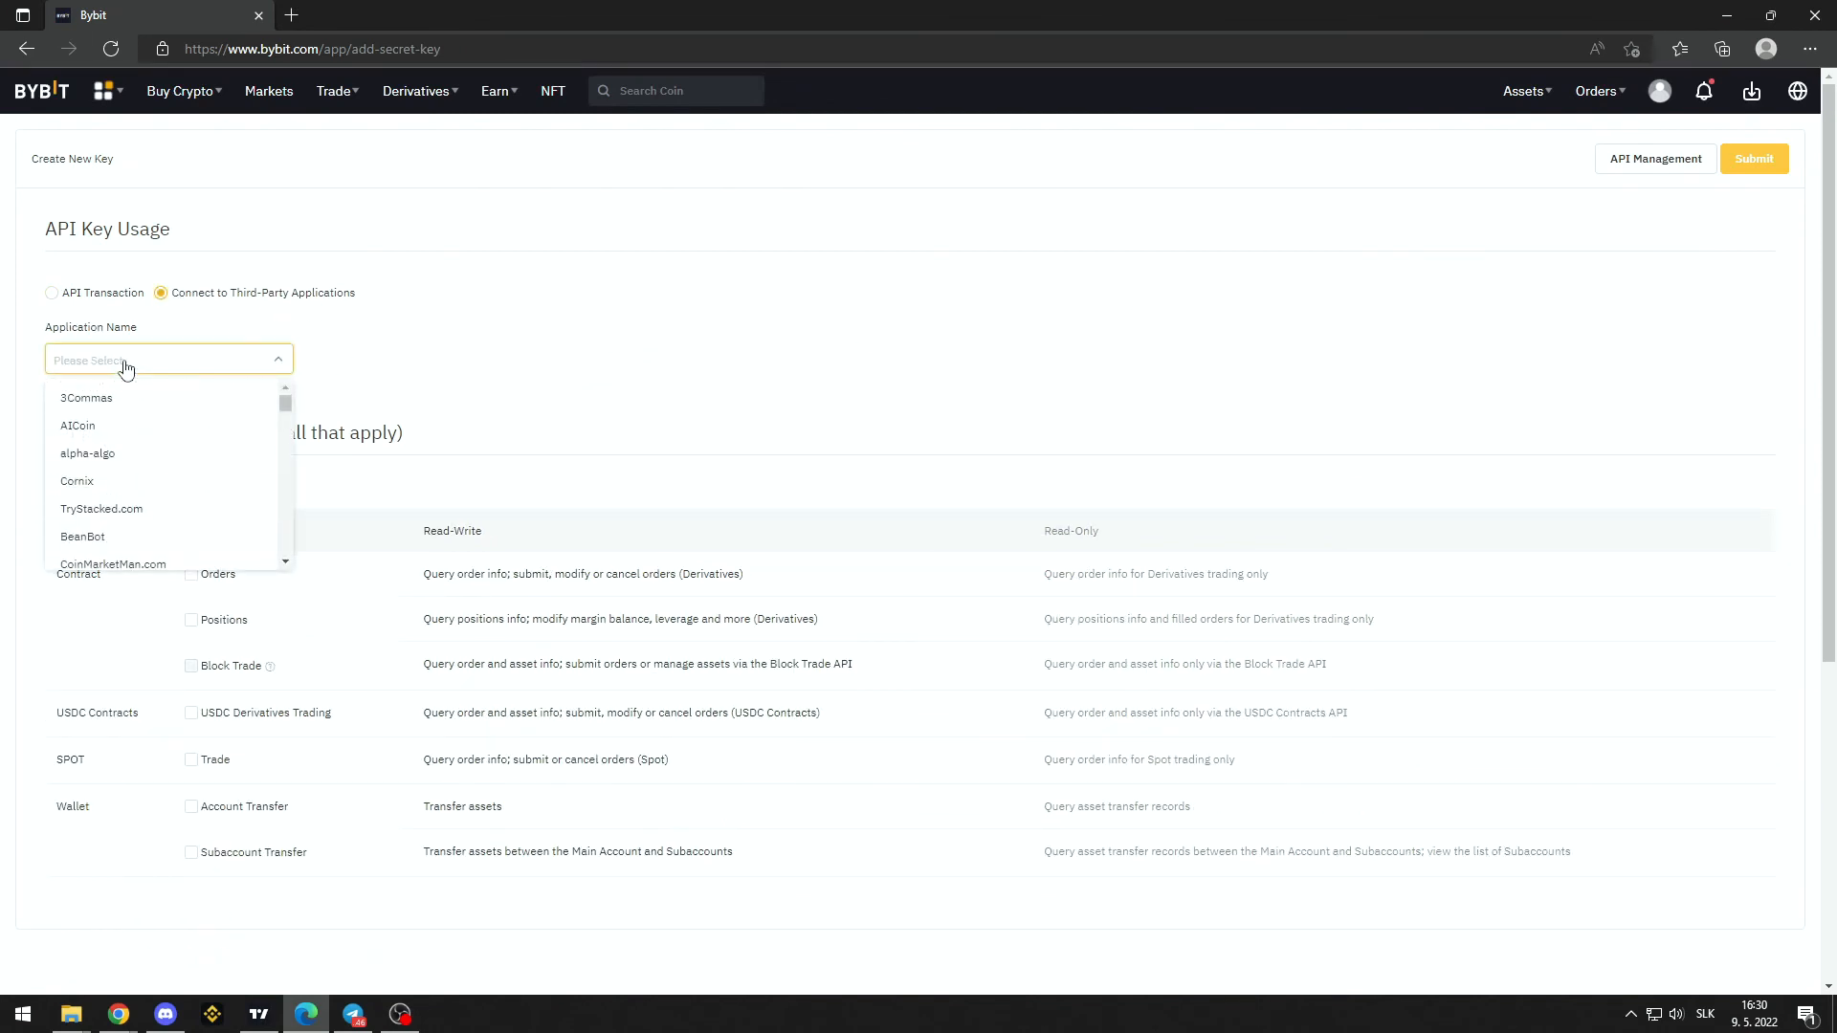
text(3co)
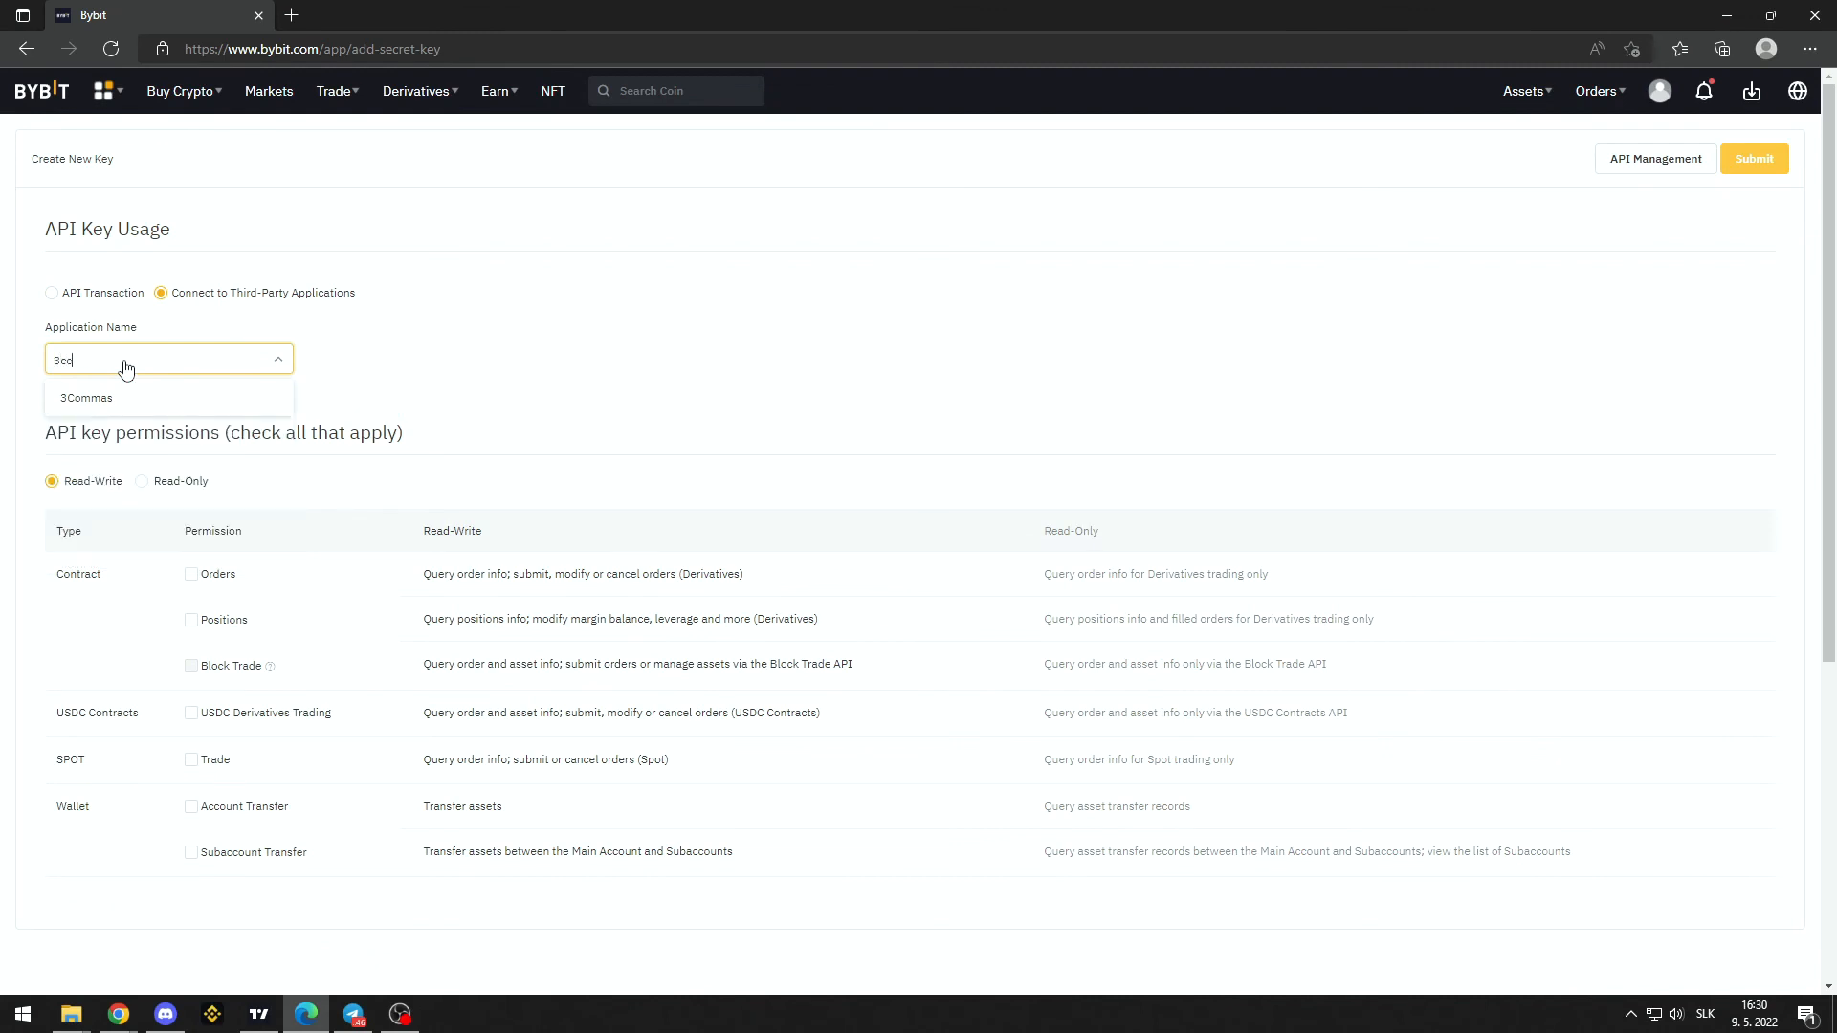
click(101, 400)
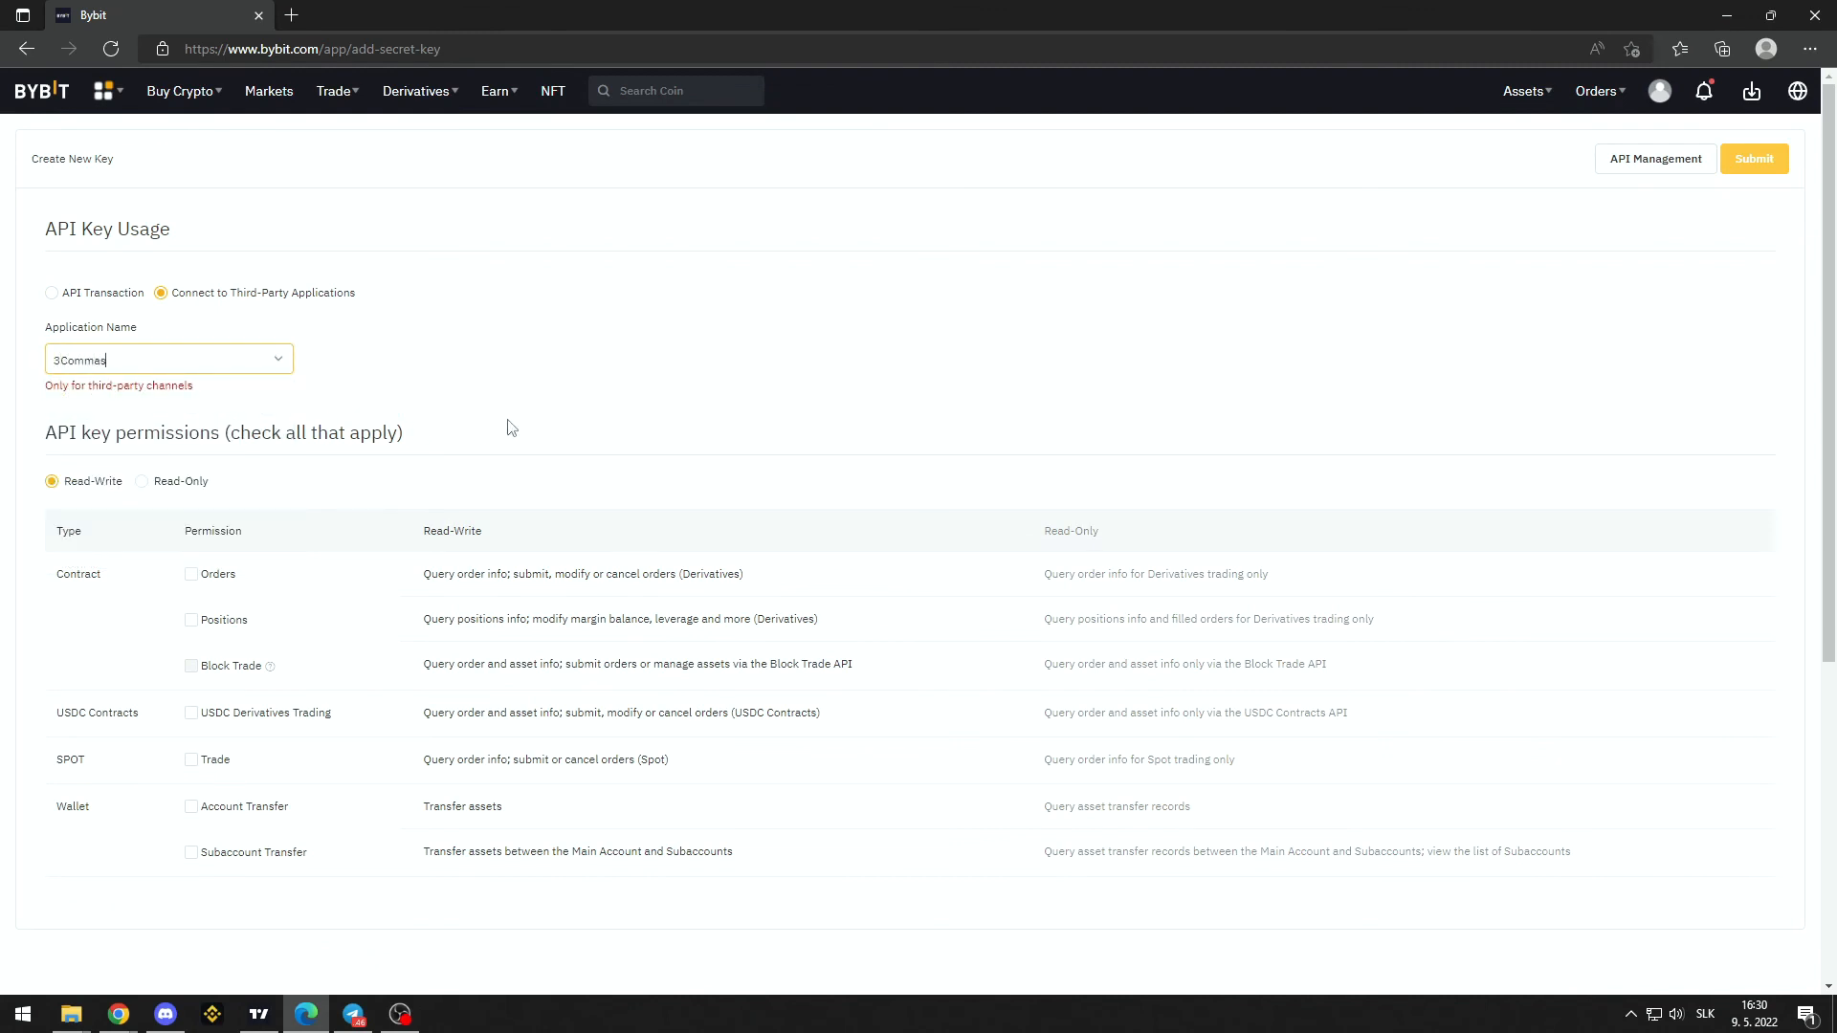
Grant Orders and Positions permissions, create the key with 2FA, and copy the key and secret.
scroll(507, 427, down, 2)
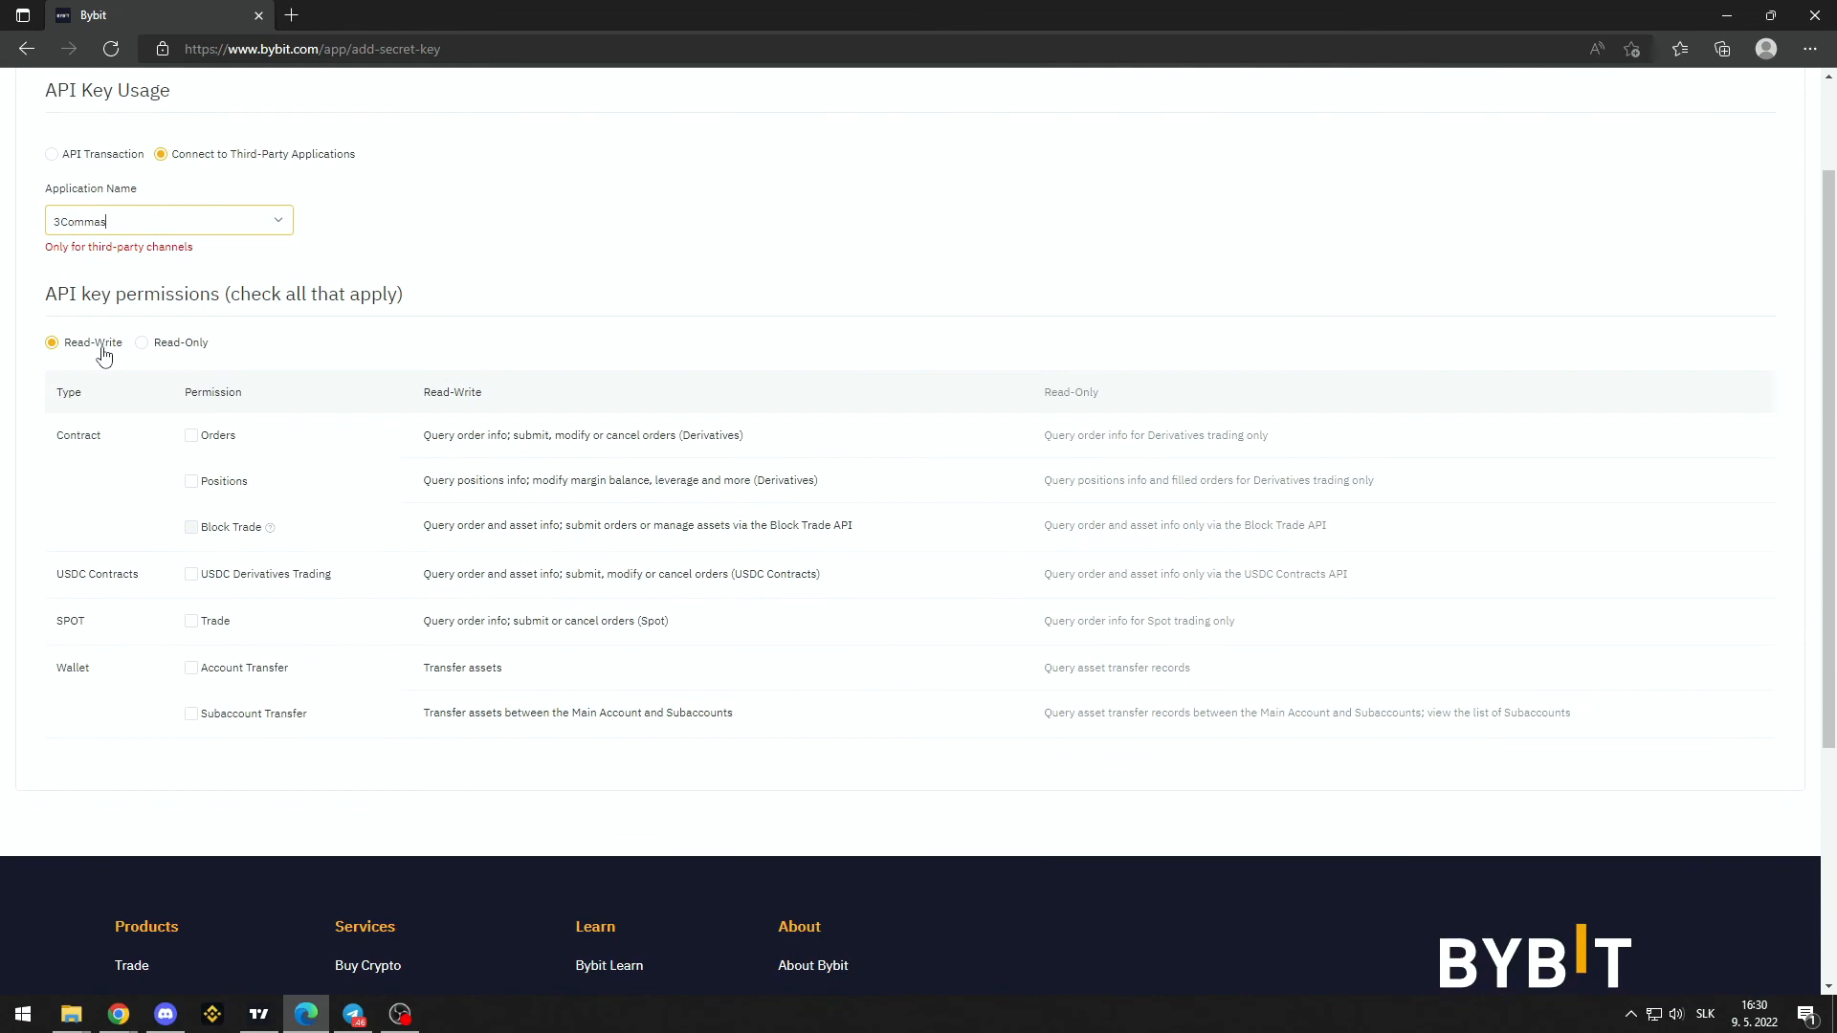
click(192, 438)
scroll(382, 478, down, 1)
scroll(459, 493, up, 3)
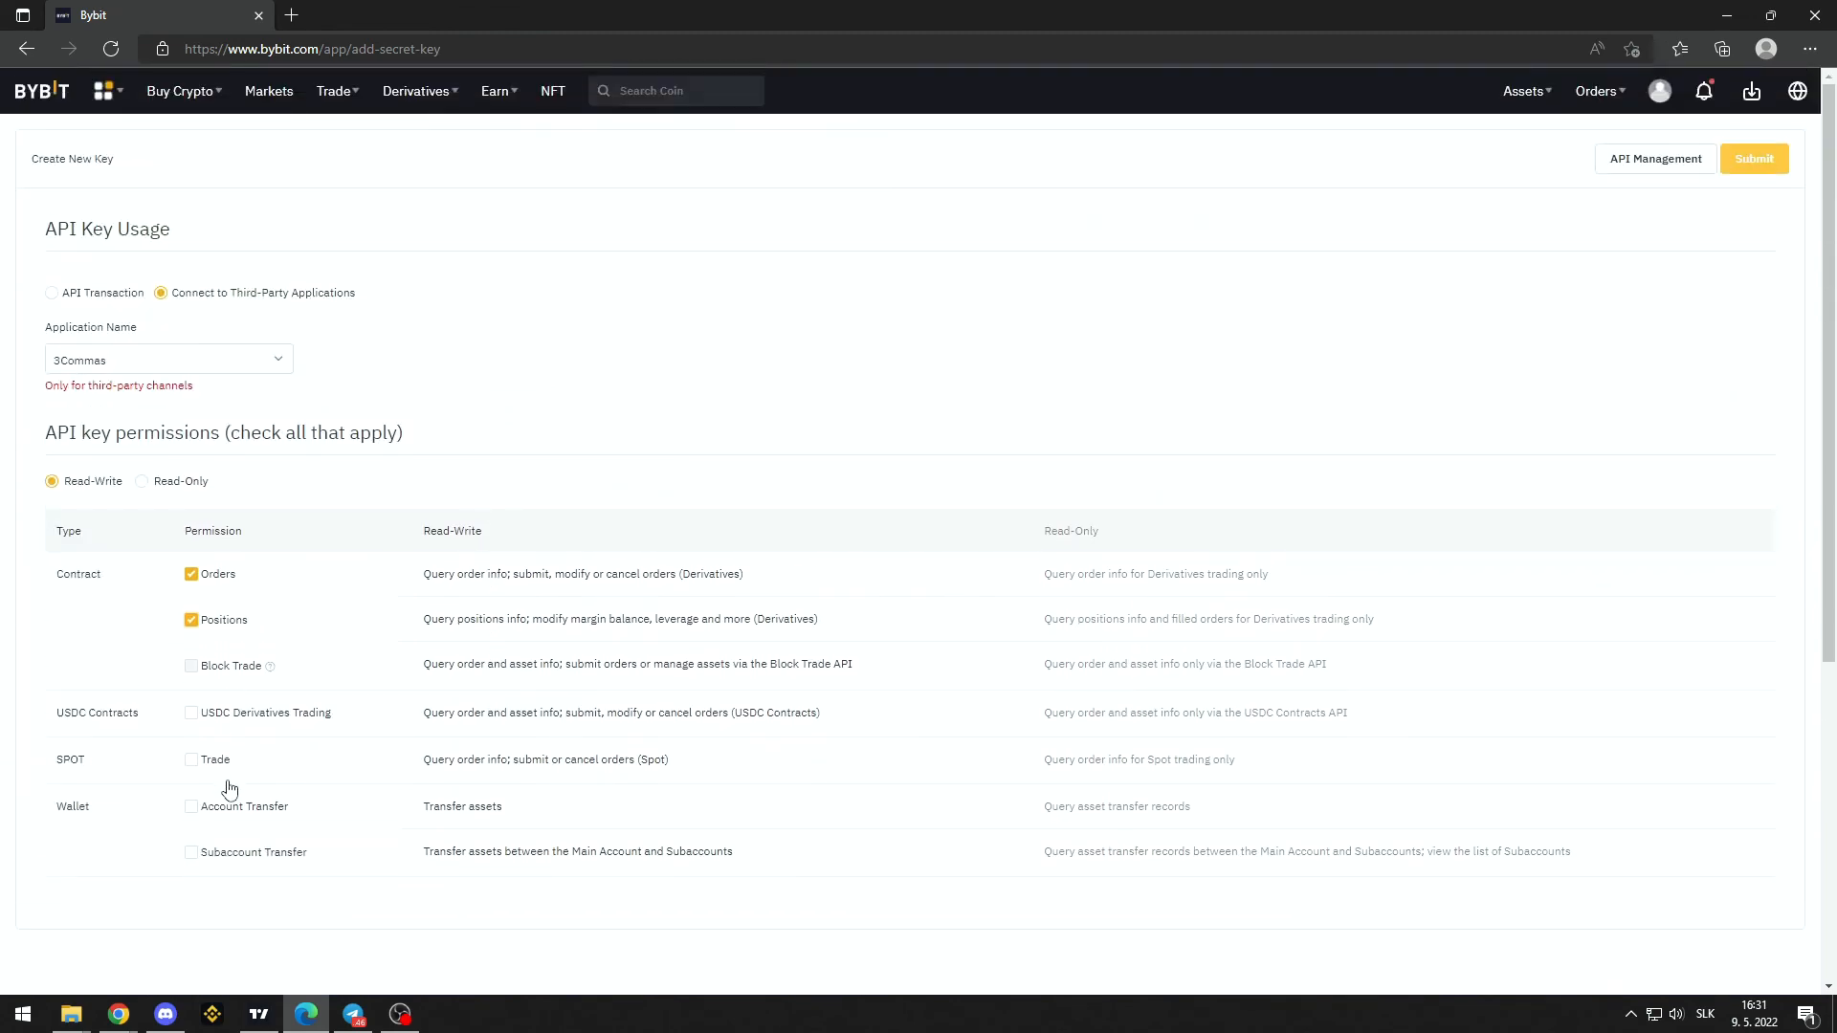
click(1756, 163)
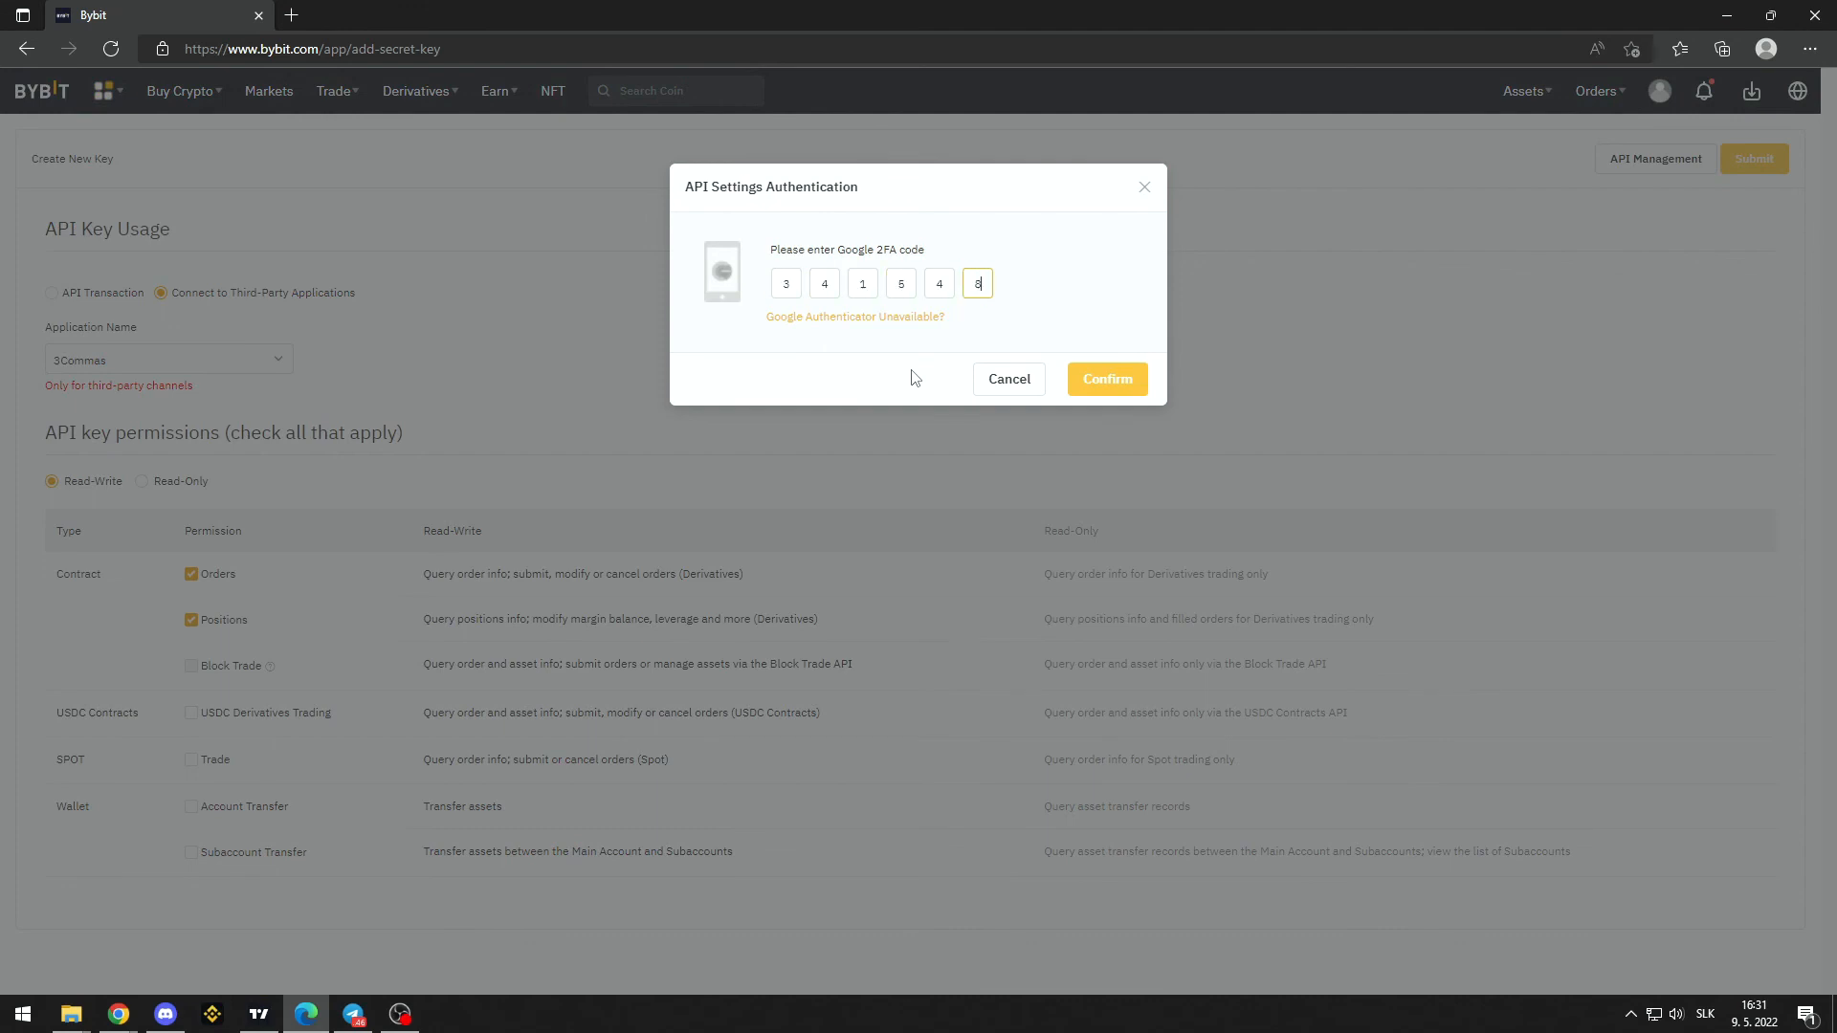
click(1122, 382)
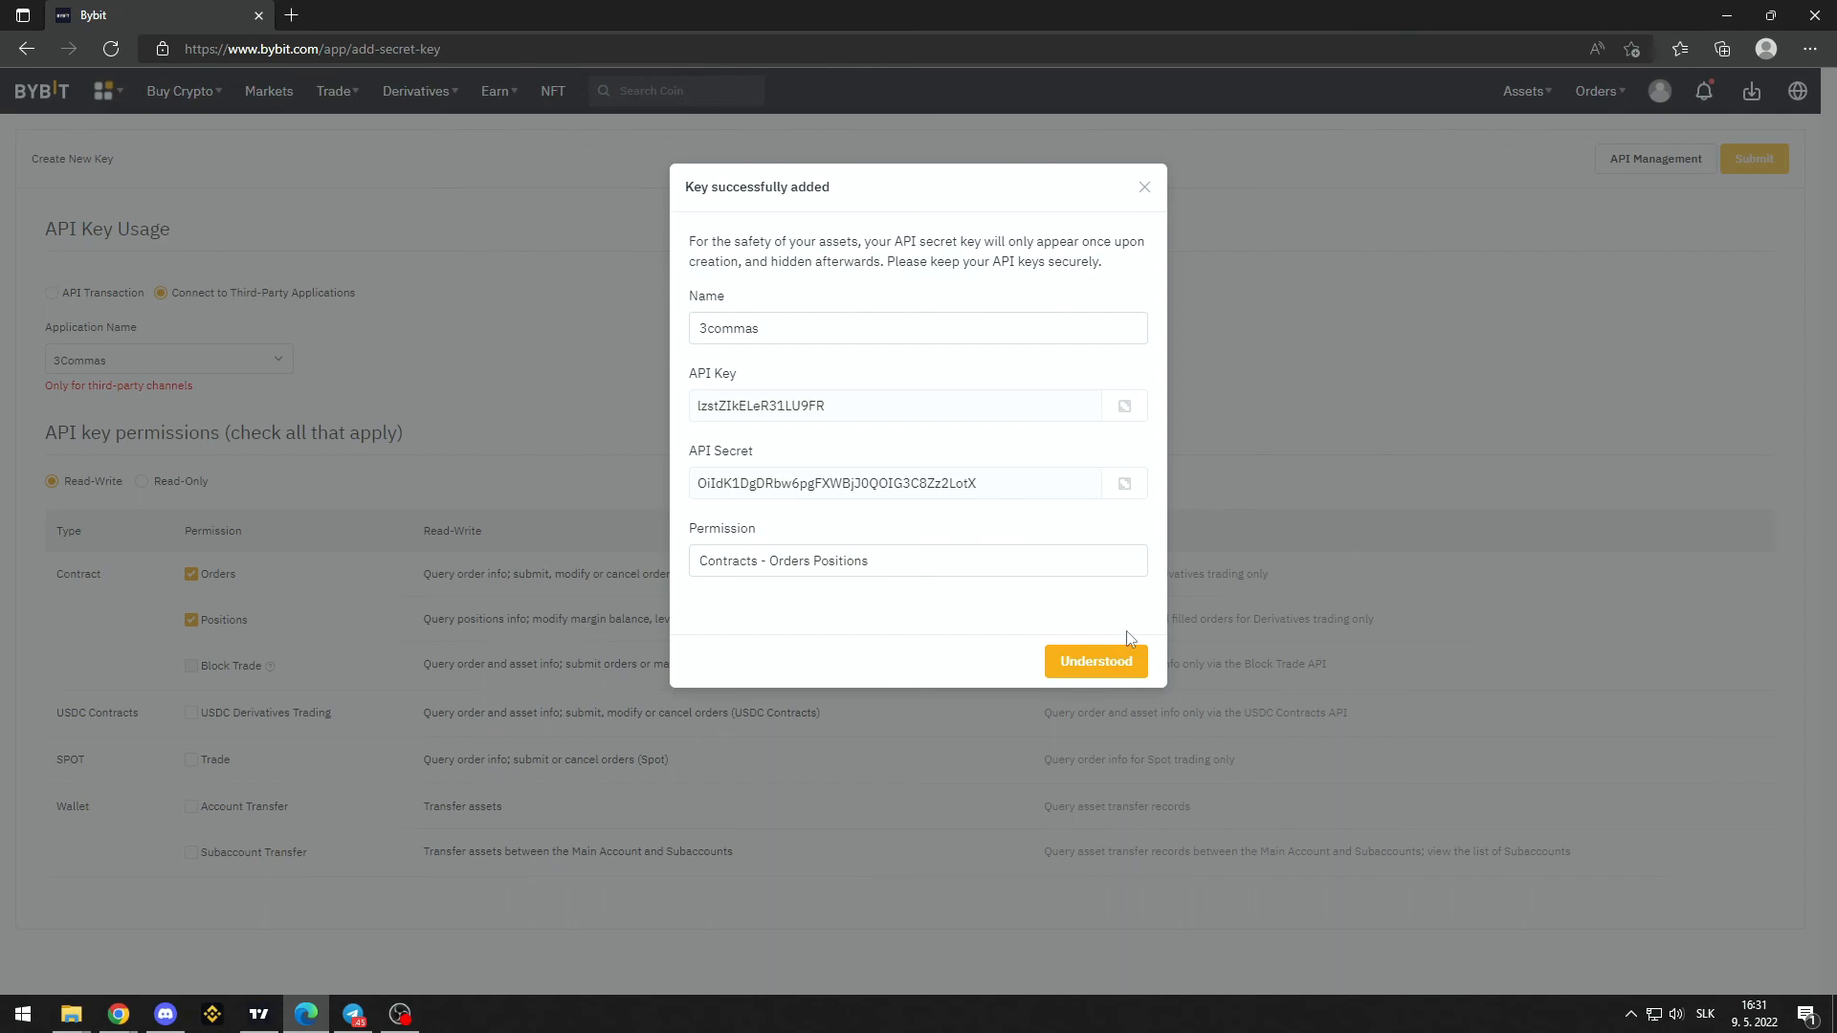
drag(695, 396, 678, 383)
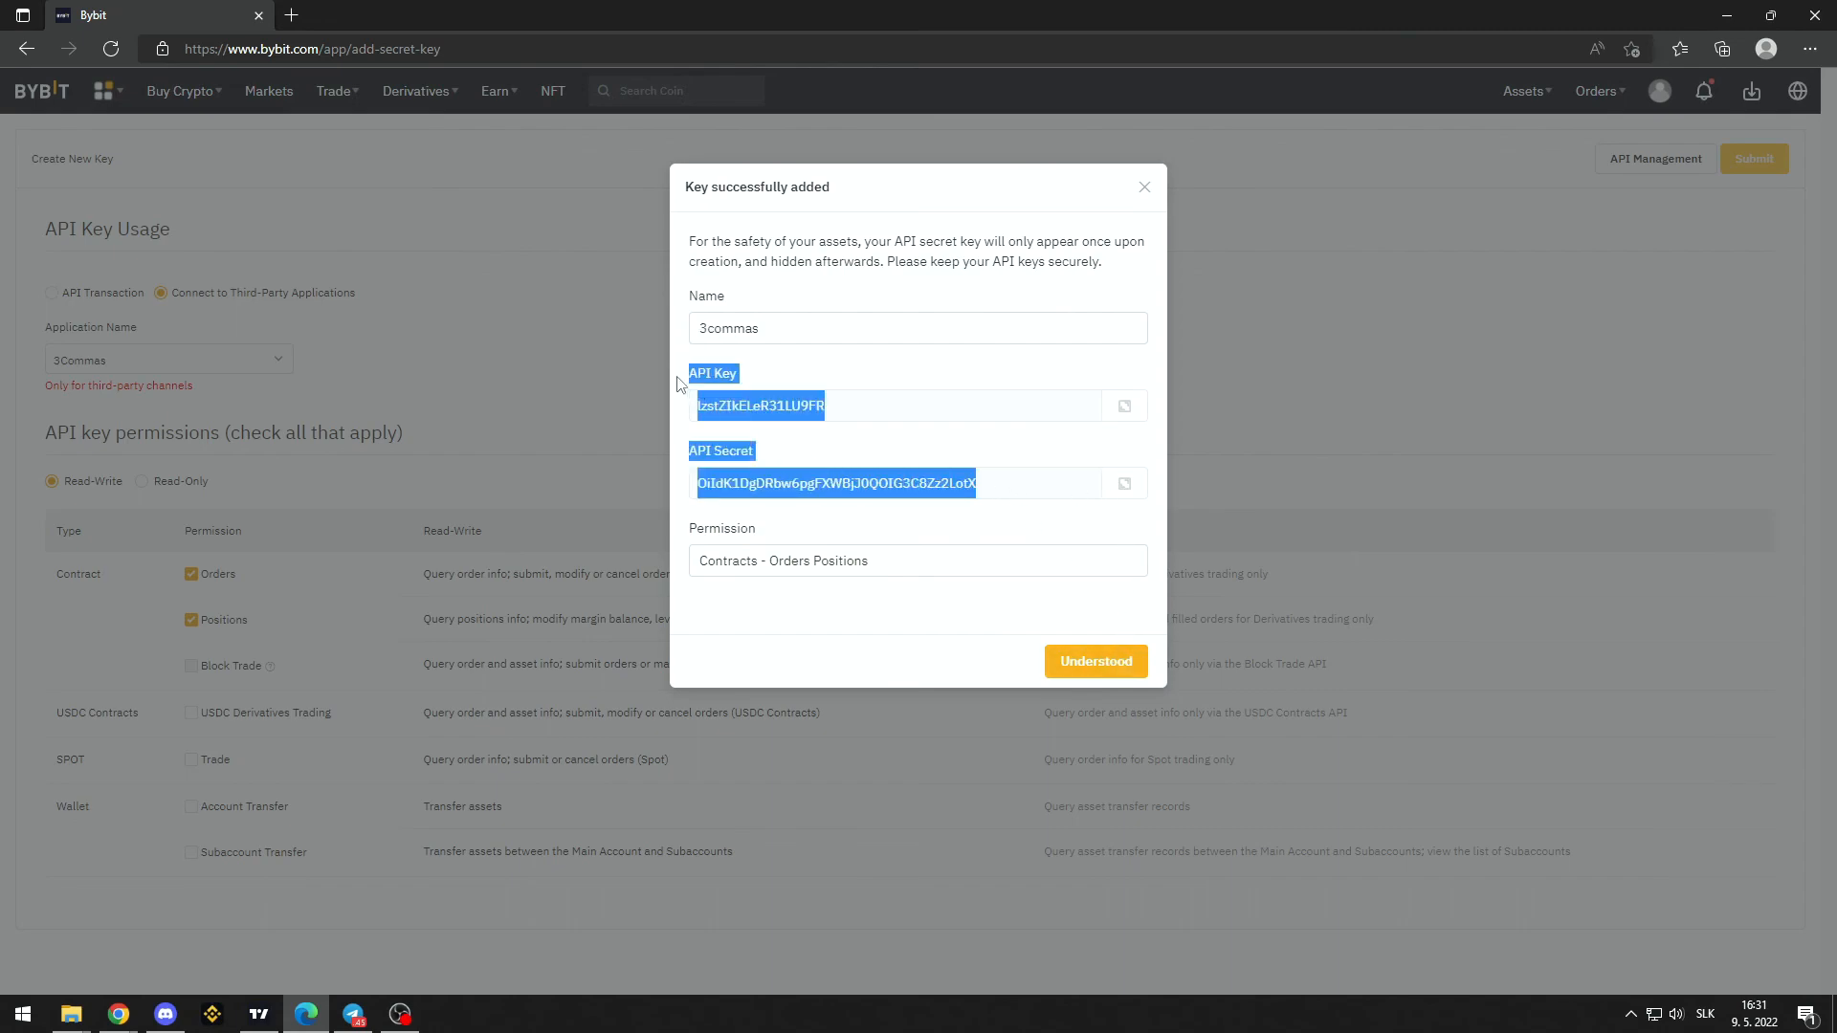
click(166, 1014)
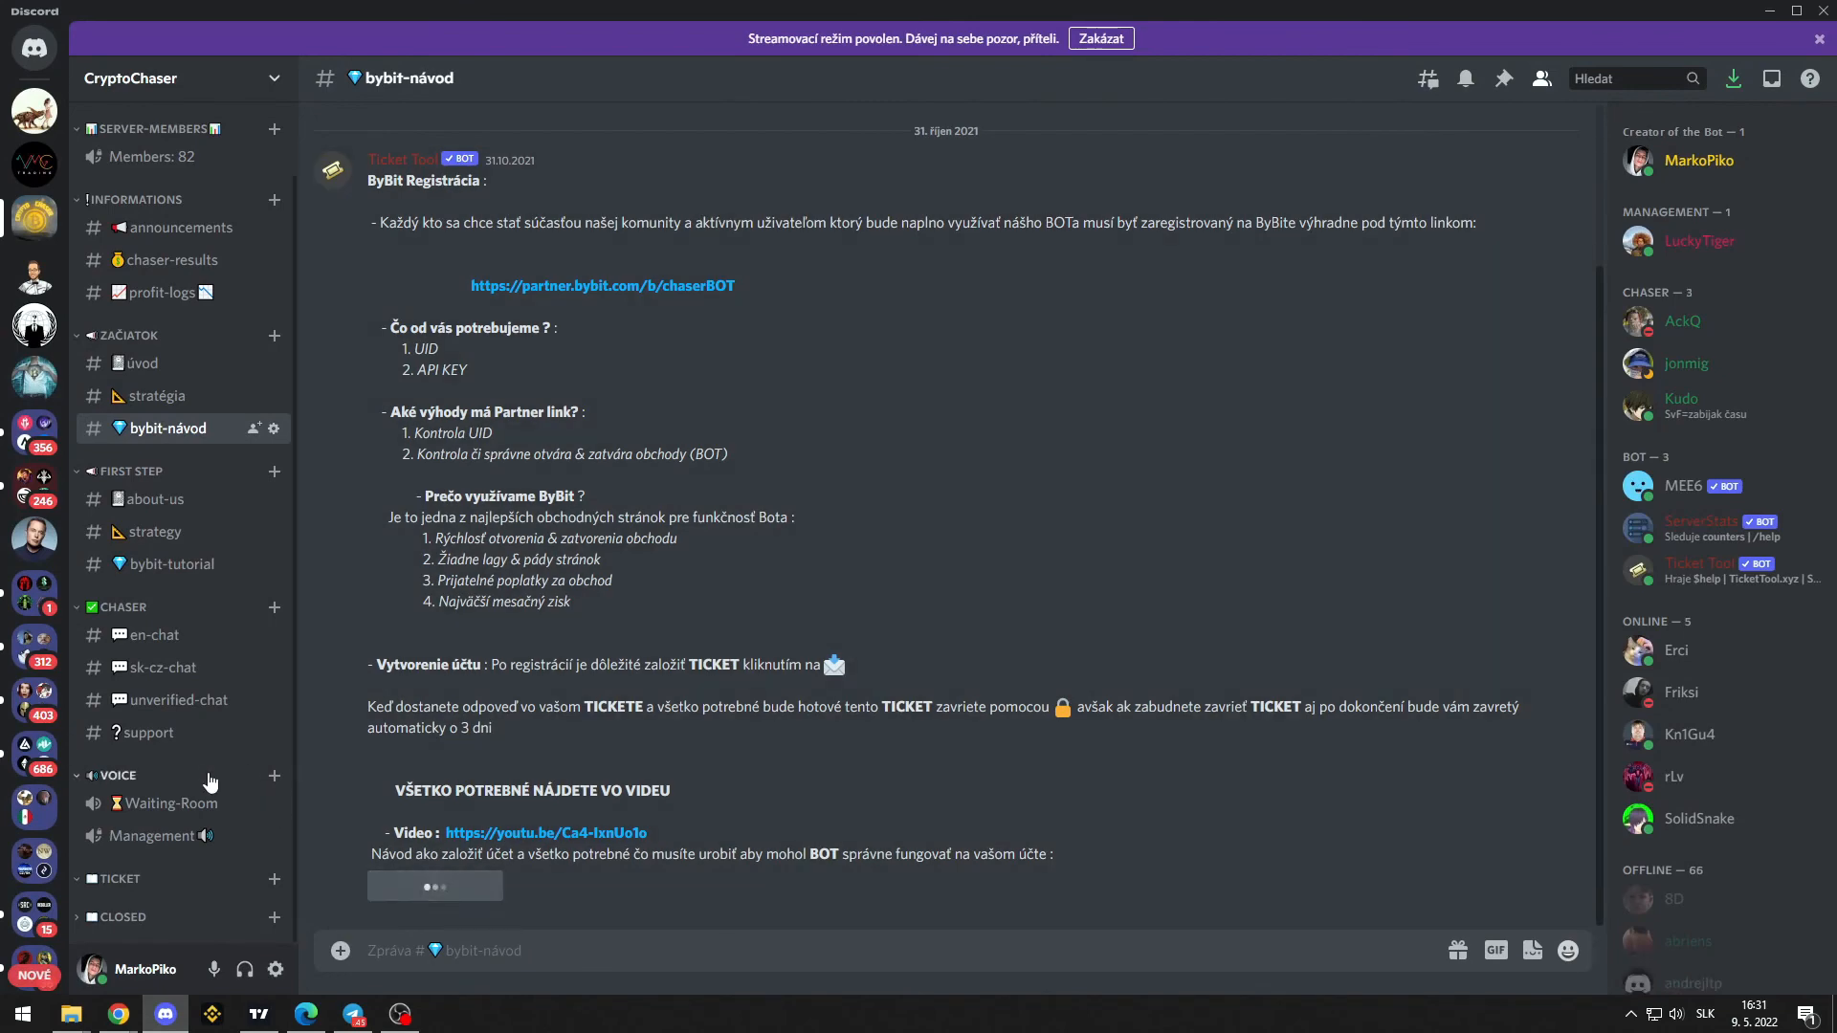
Paste and send the API key and secret in registracia-0048, then close Bybit's key-created dialog.
click(161, 906)
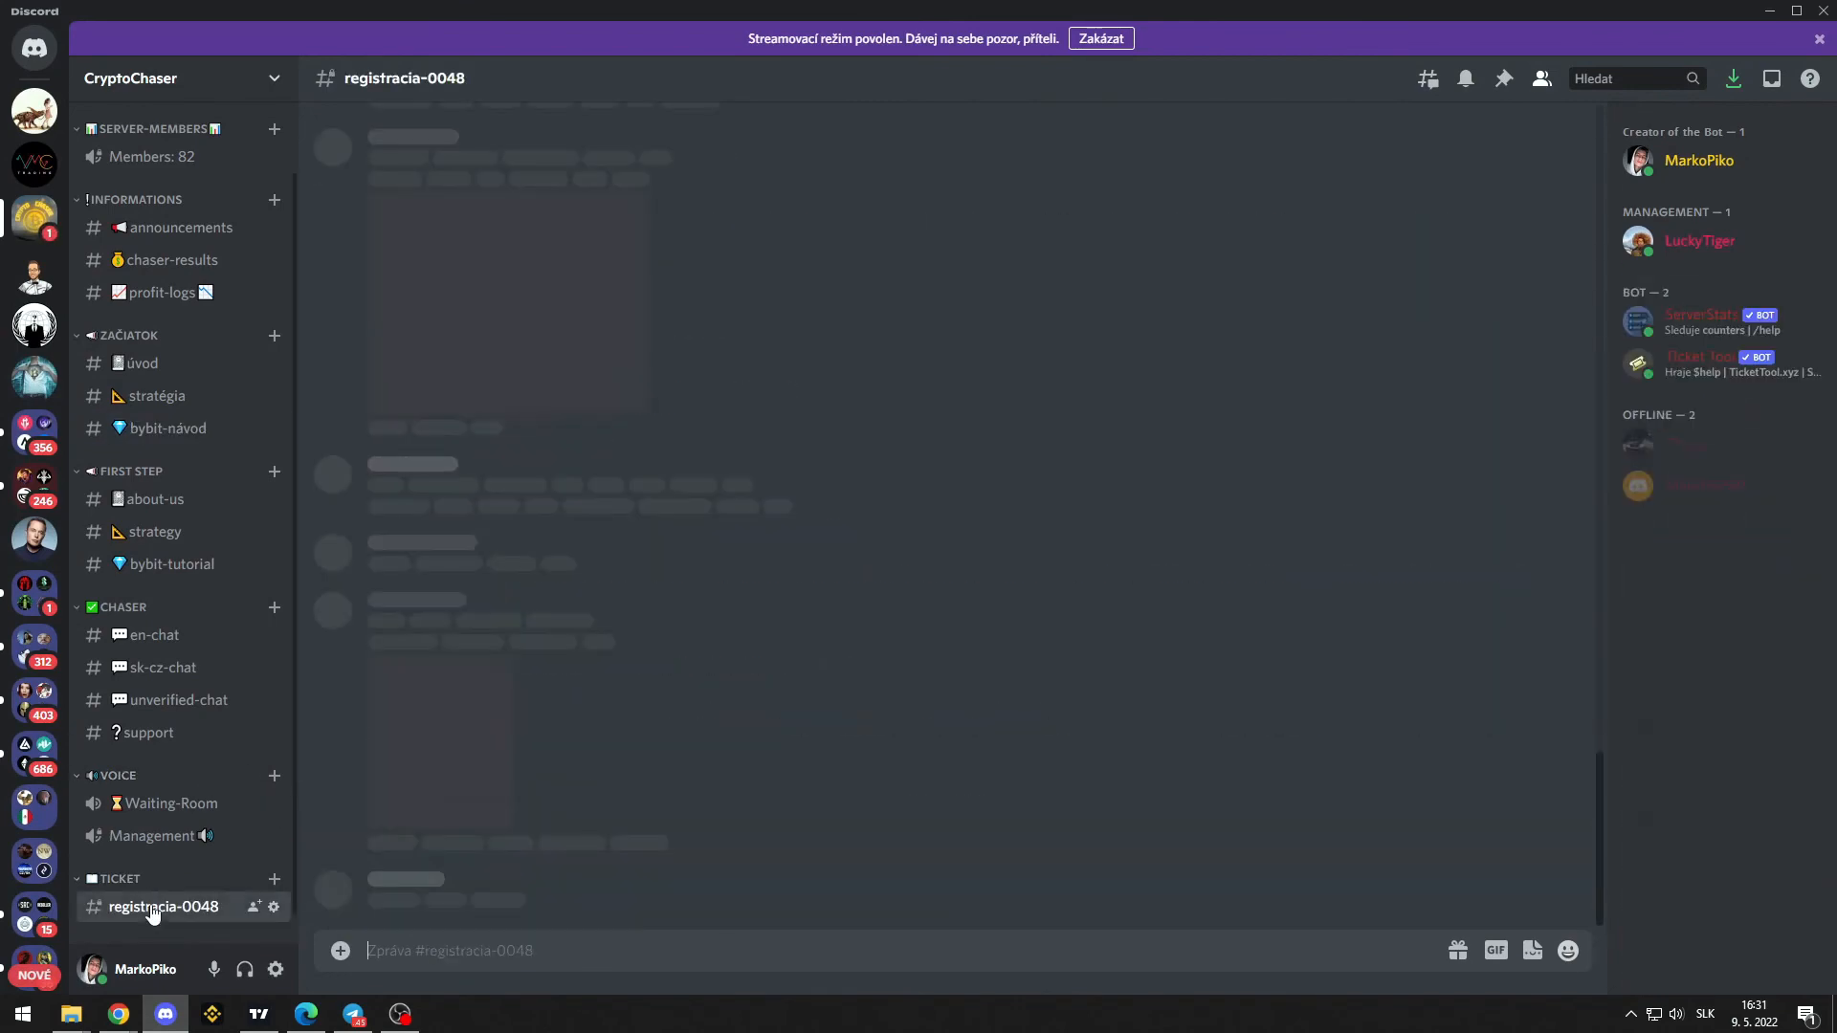
key(ctrl+v)
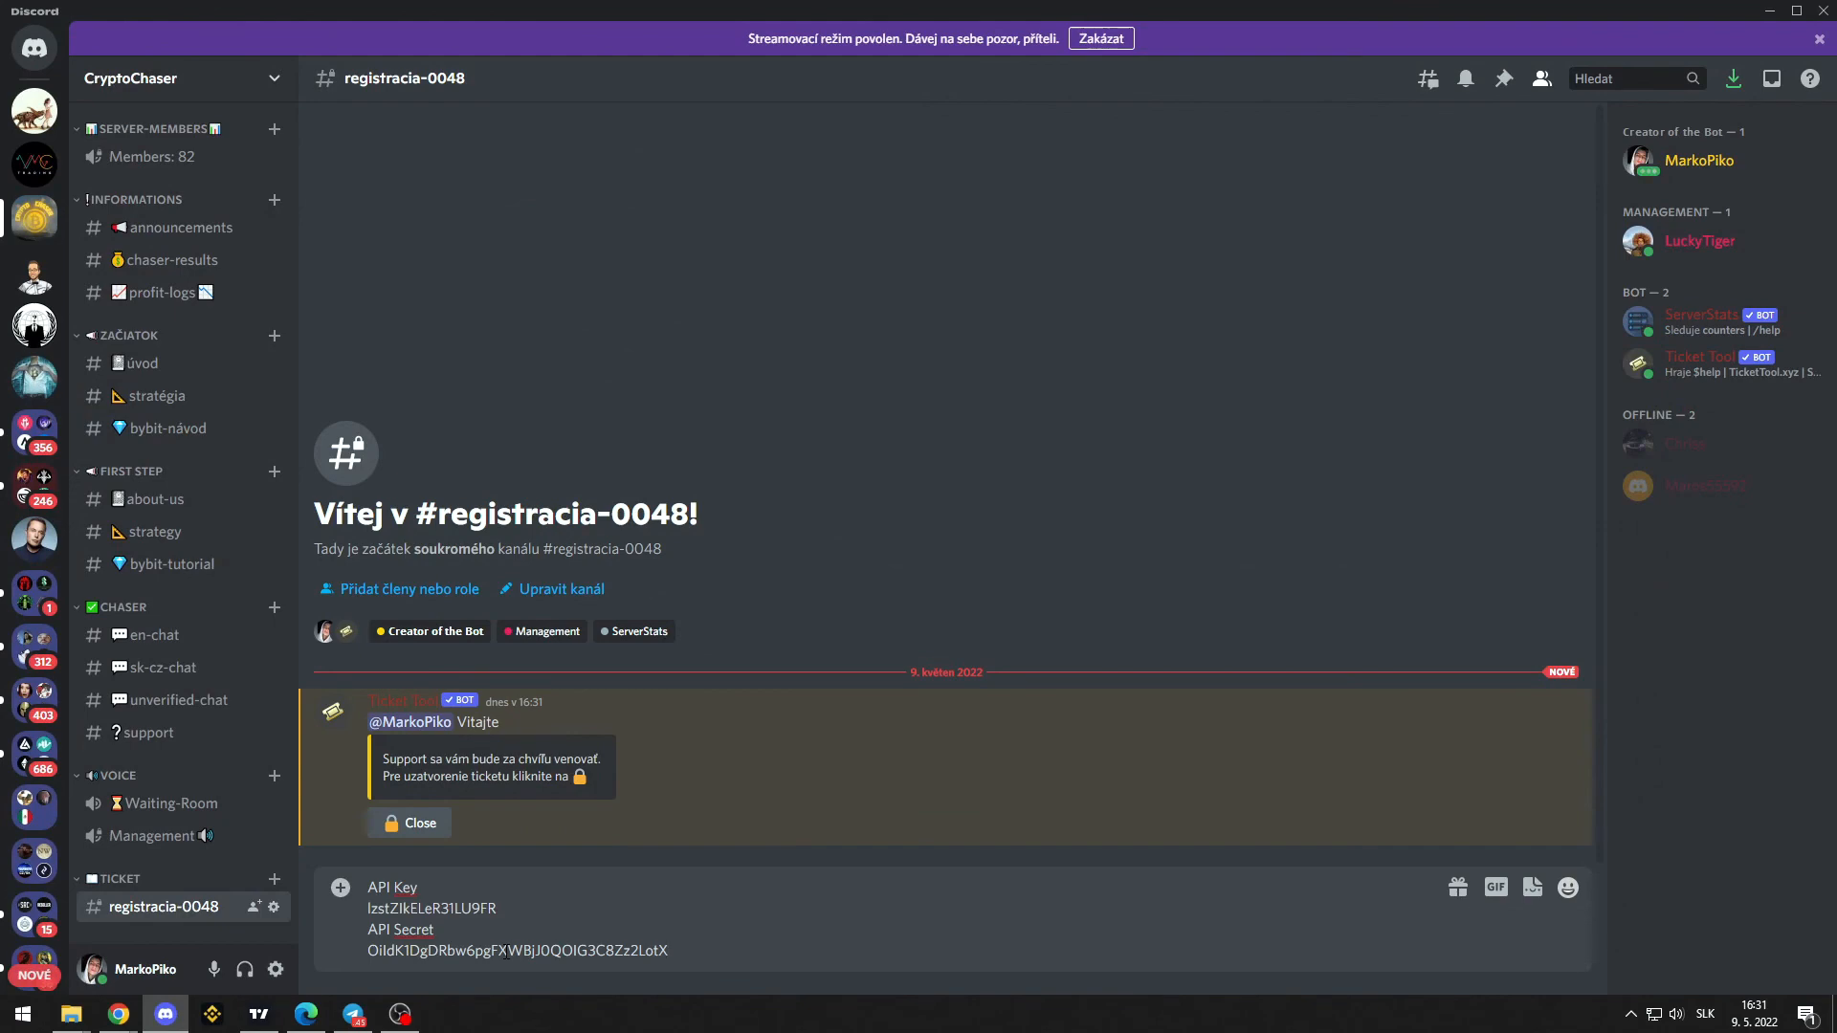
key(Return)
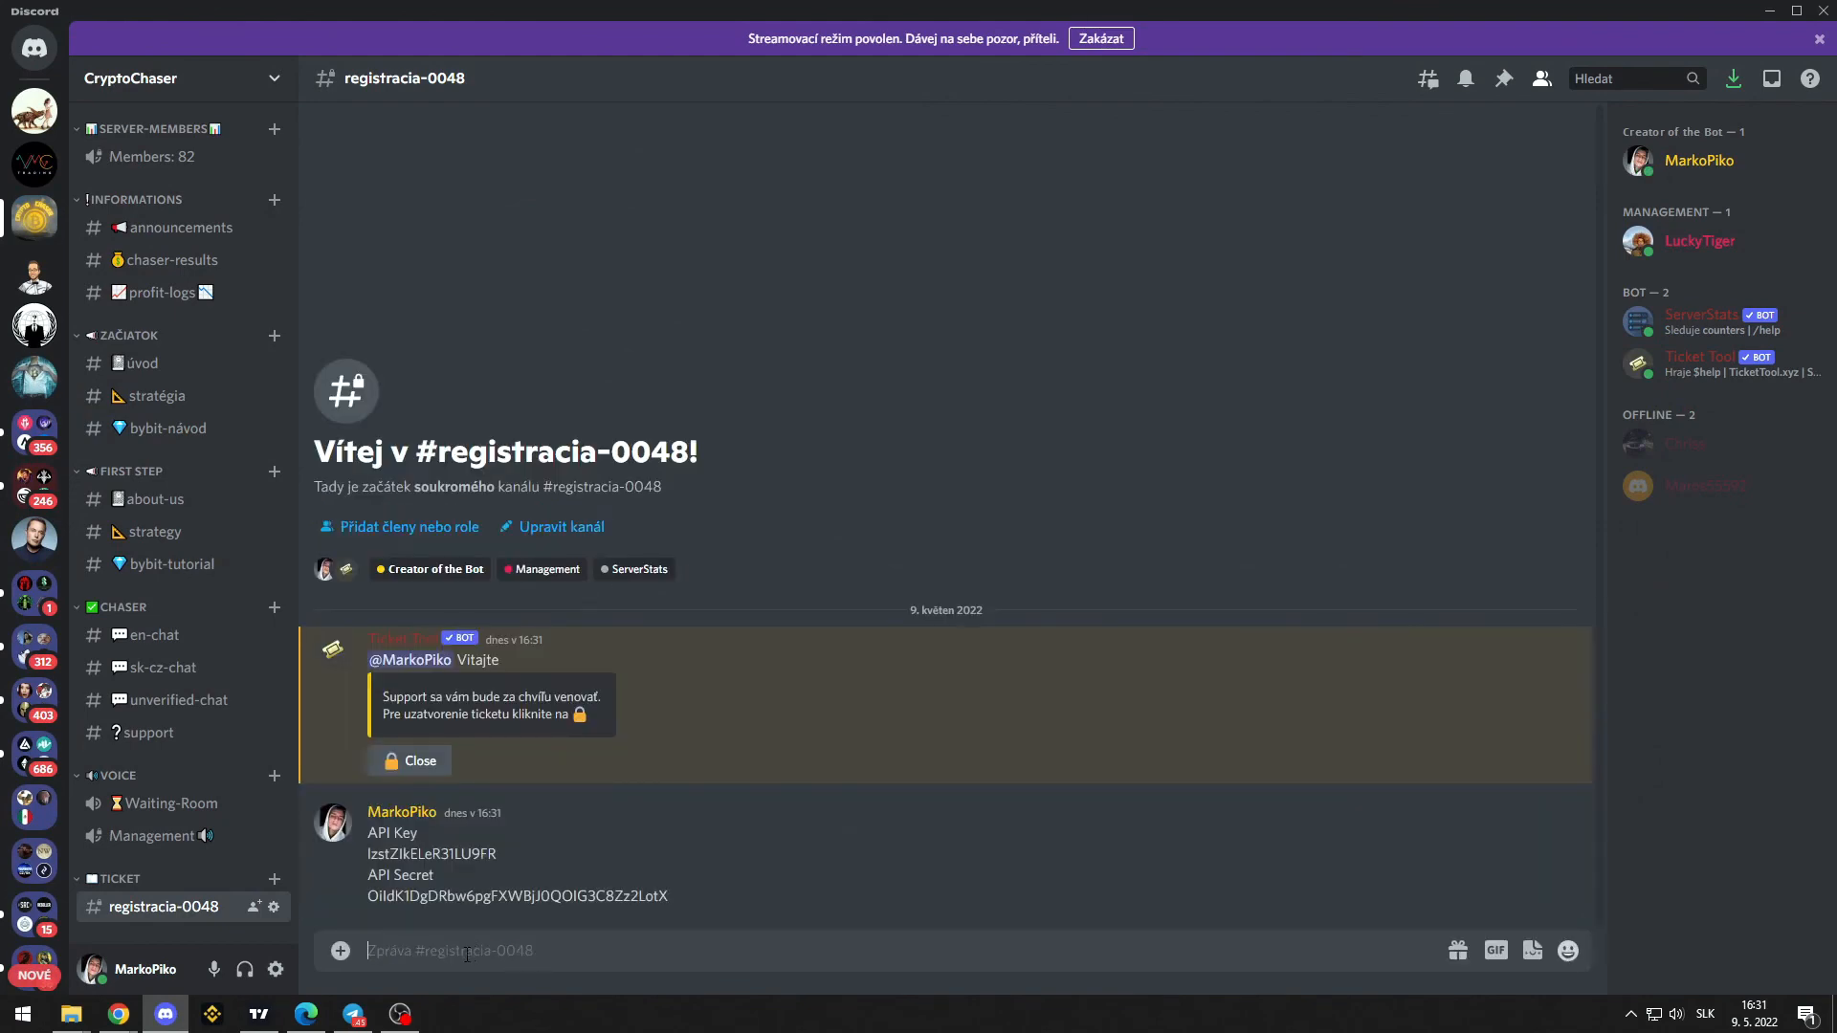
click(306, 1014)
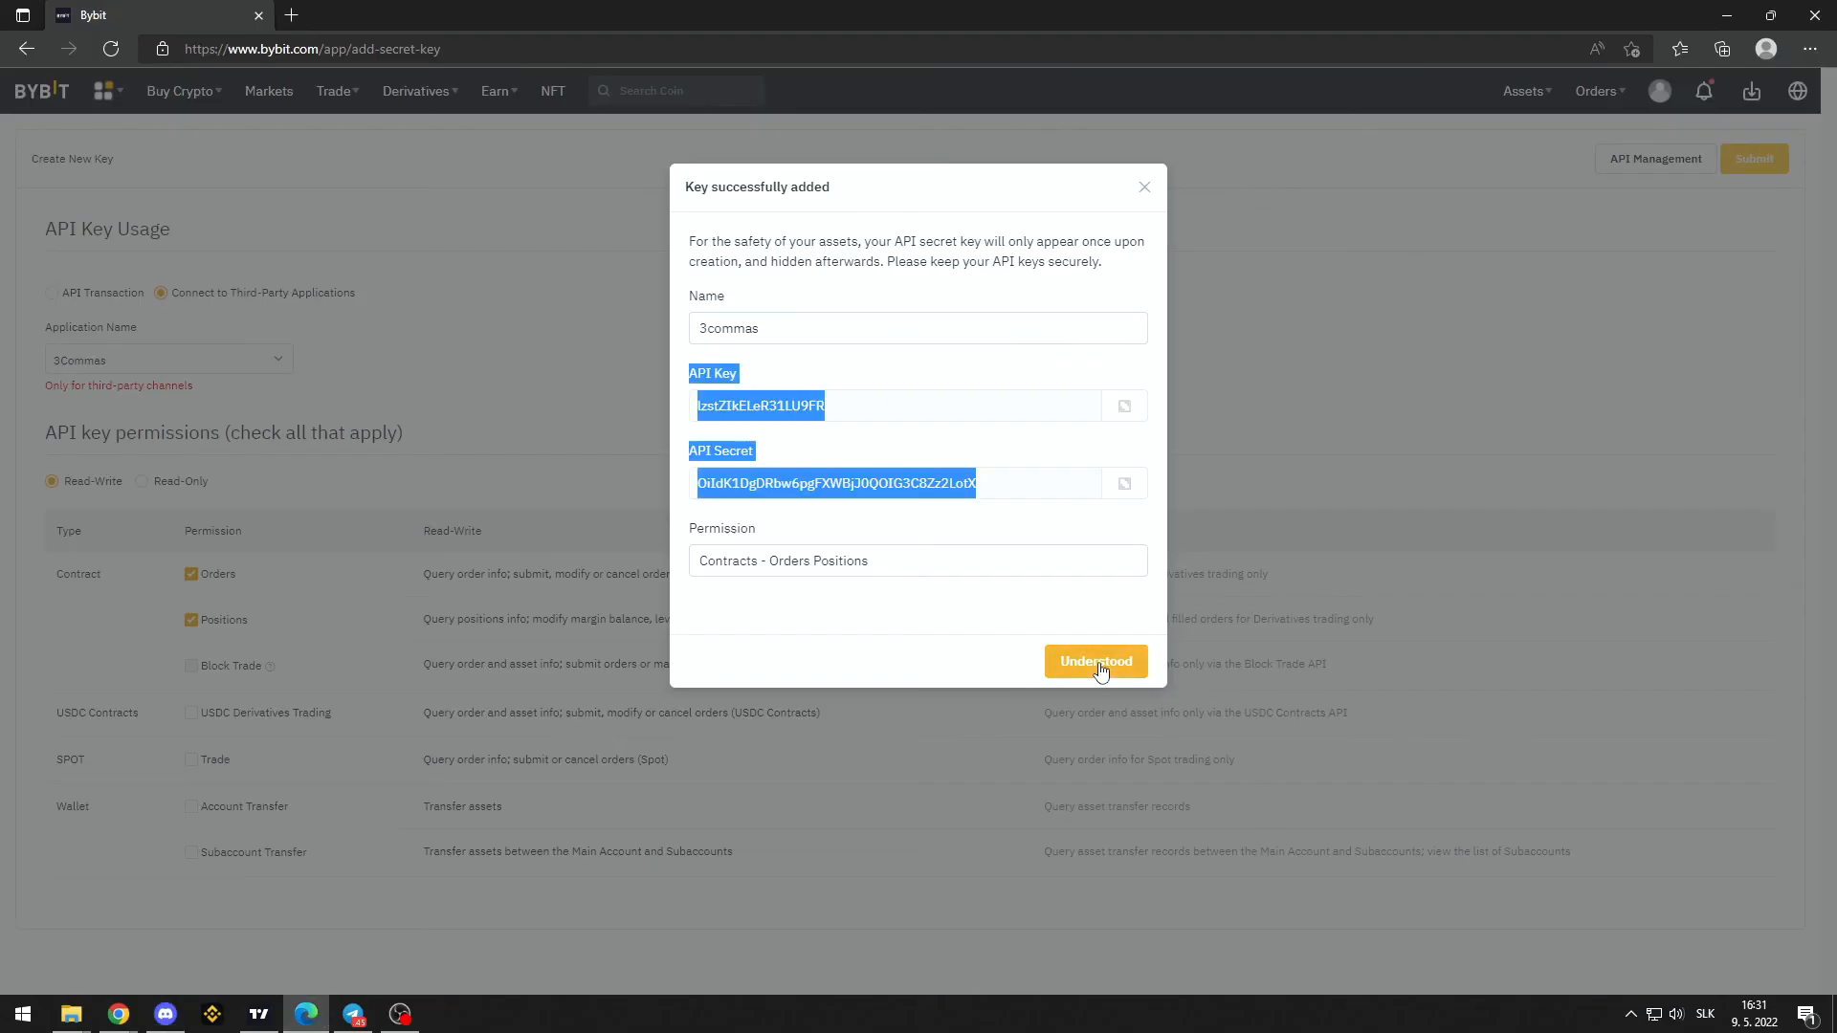
click(1098, 662)
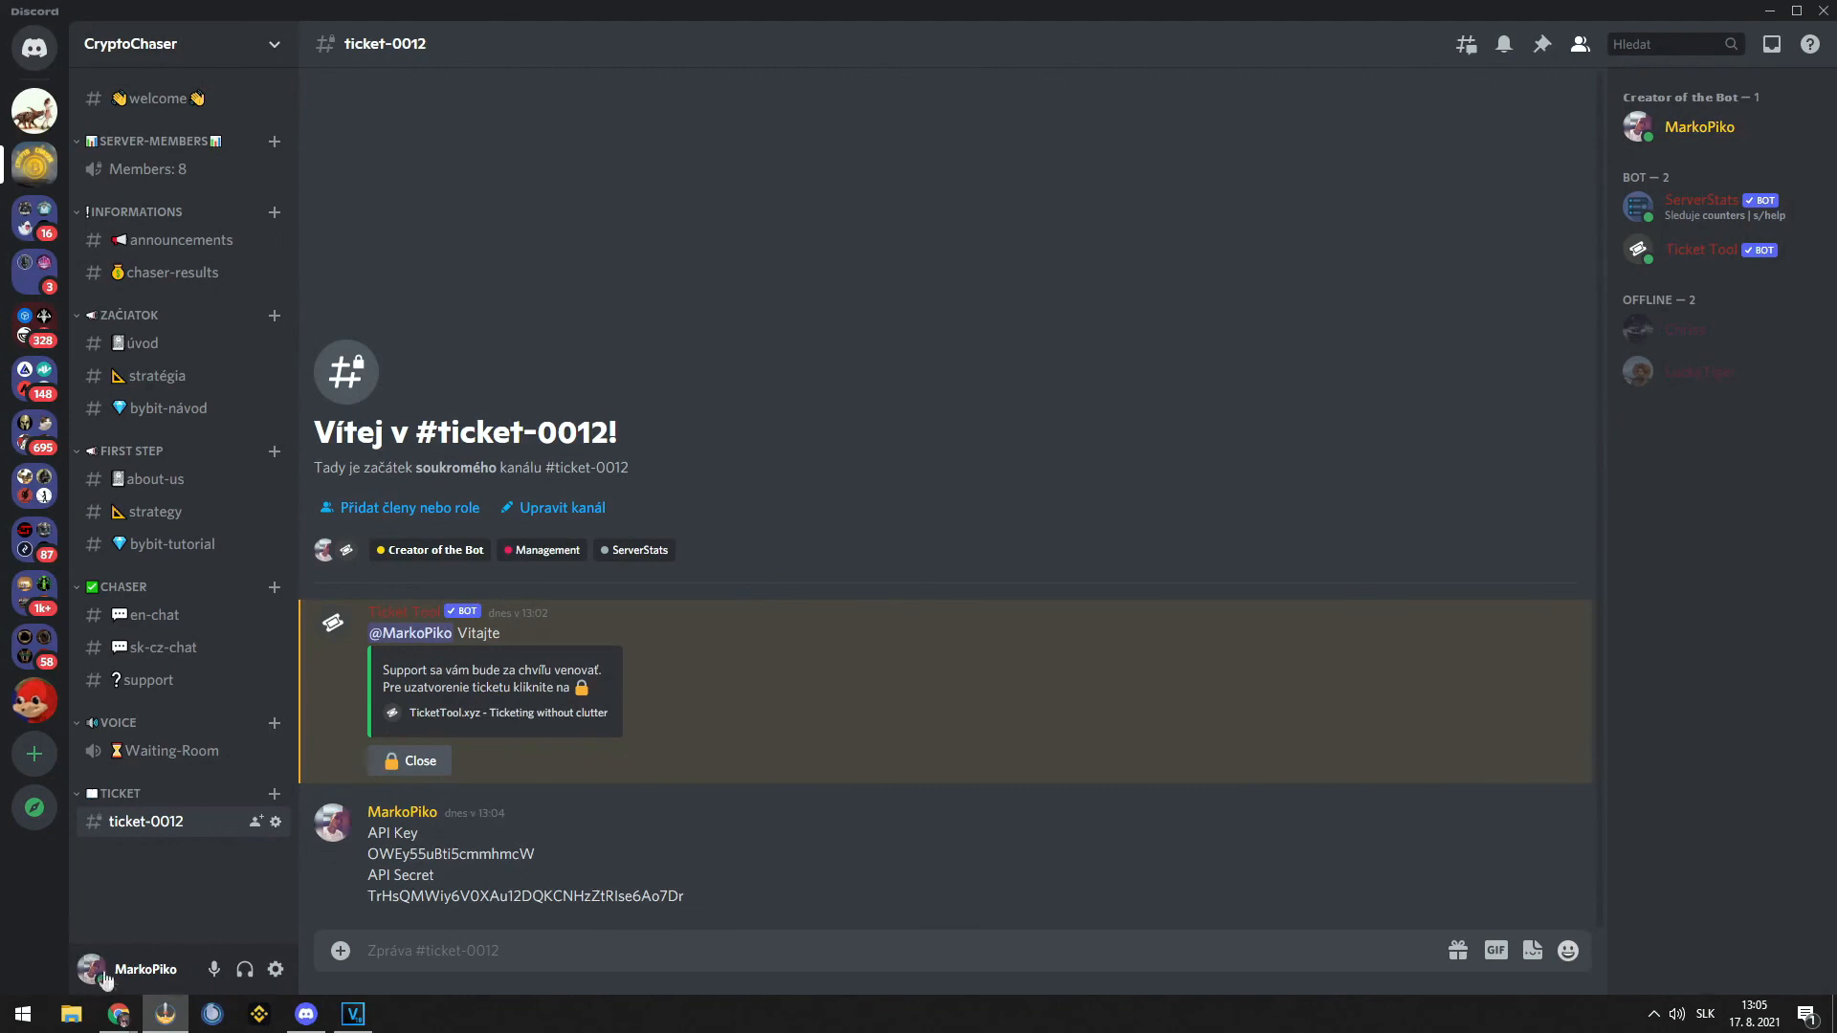
Copy the account UID from Bybit's Account & Security page and return to Discord.
mouse_move(119, 1014)
click(277, 961)
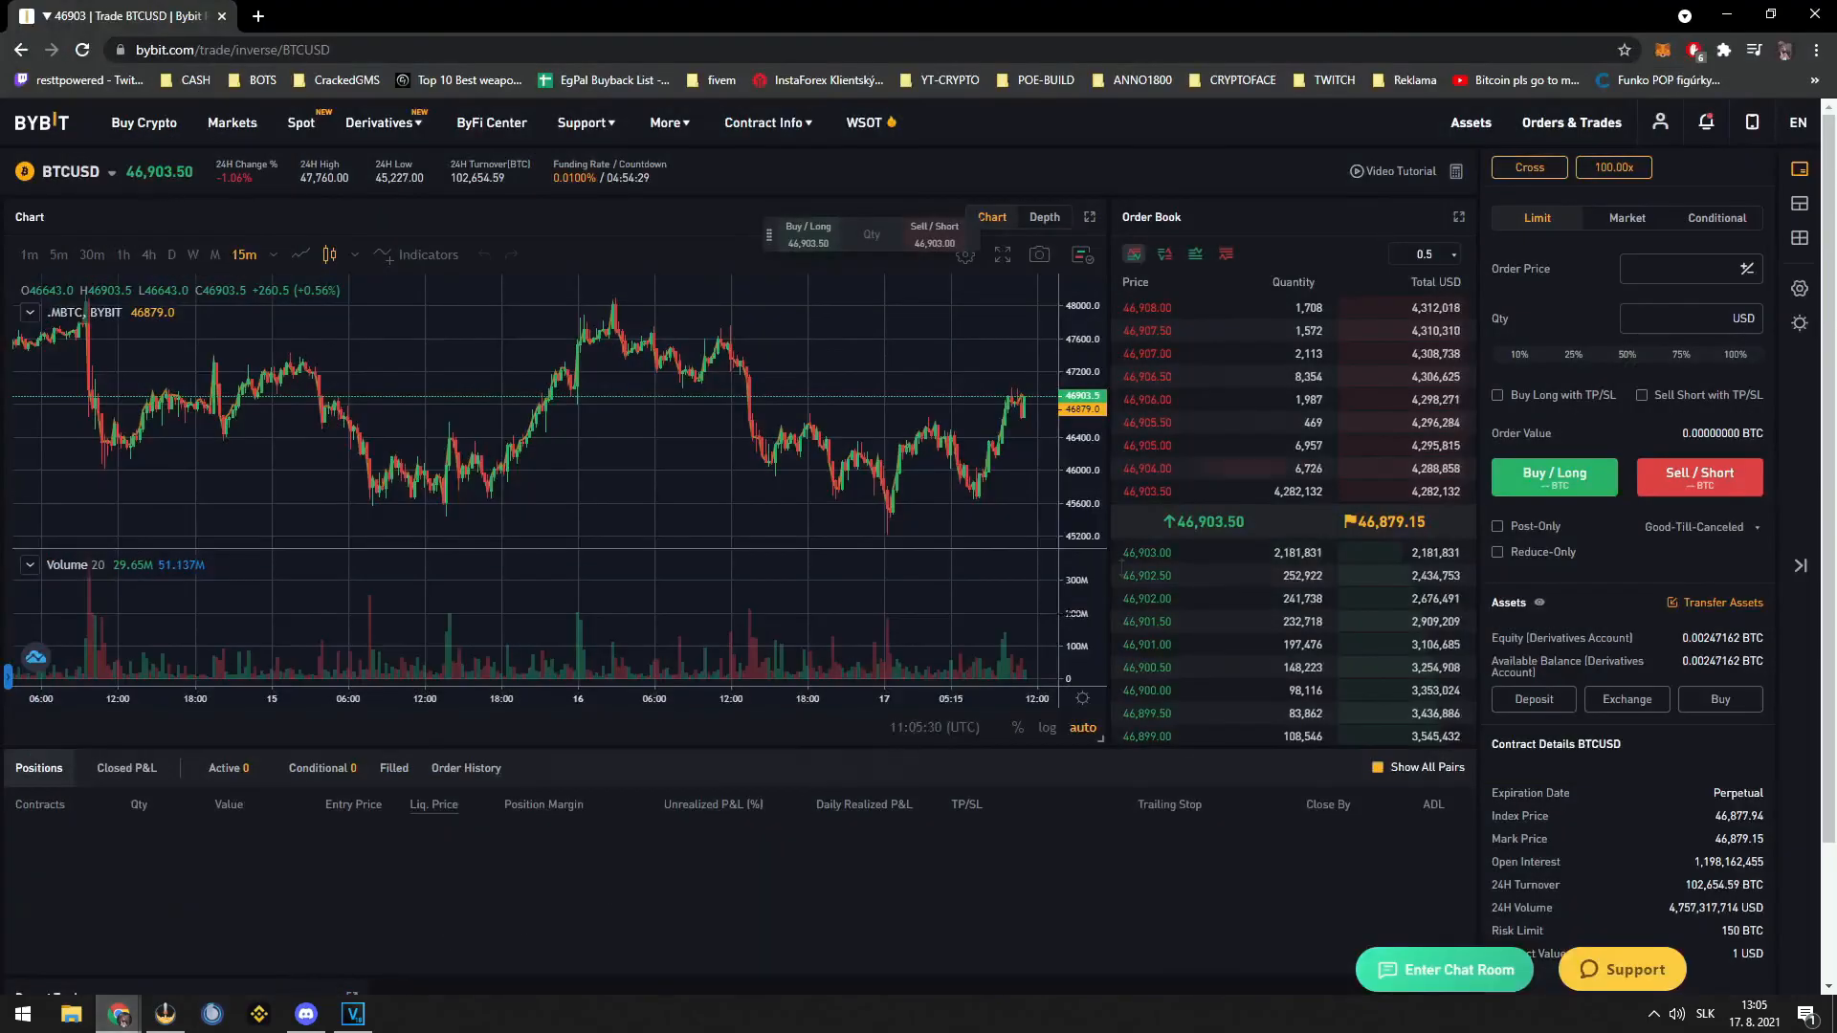
mouse_move(1661, 126)
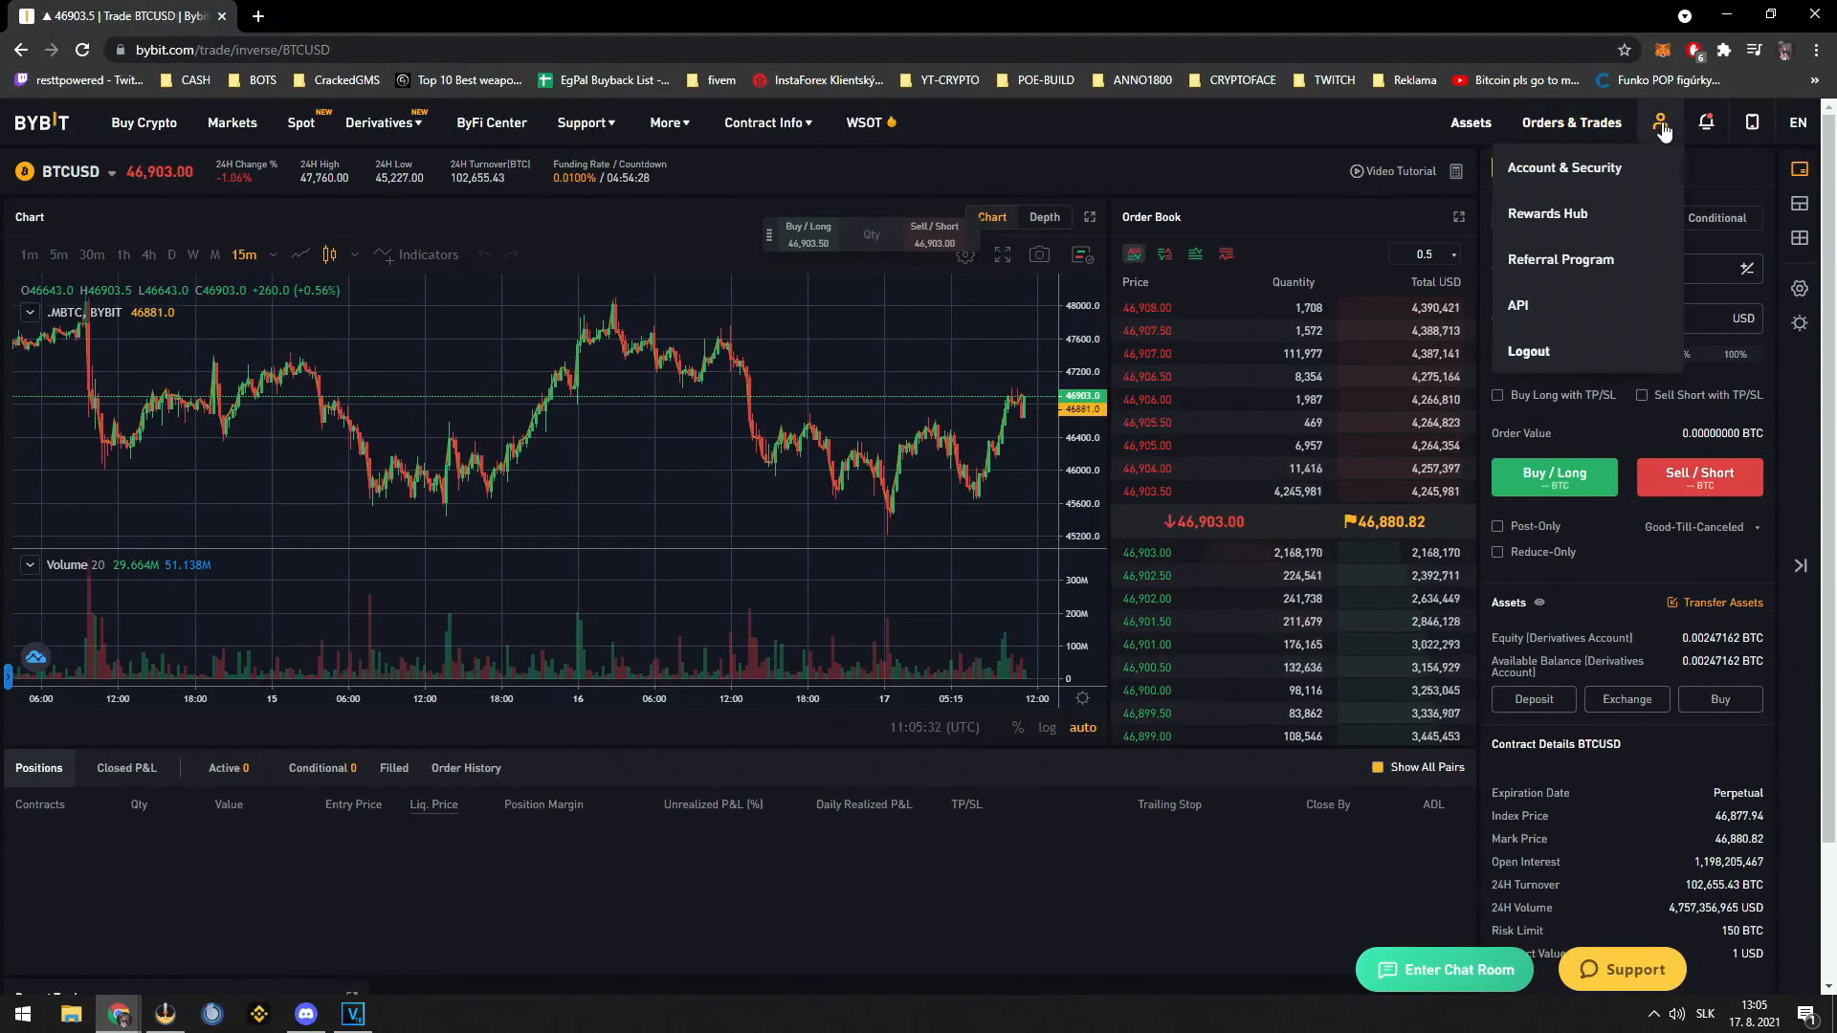
click(1551, 180)
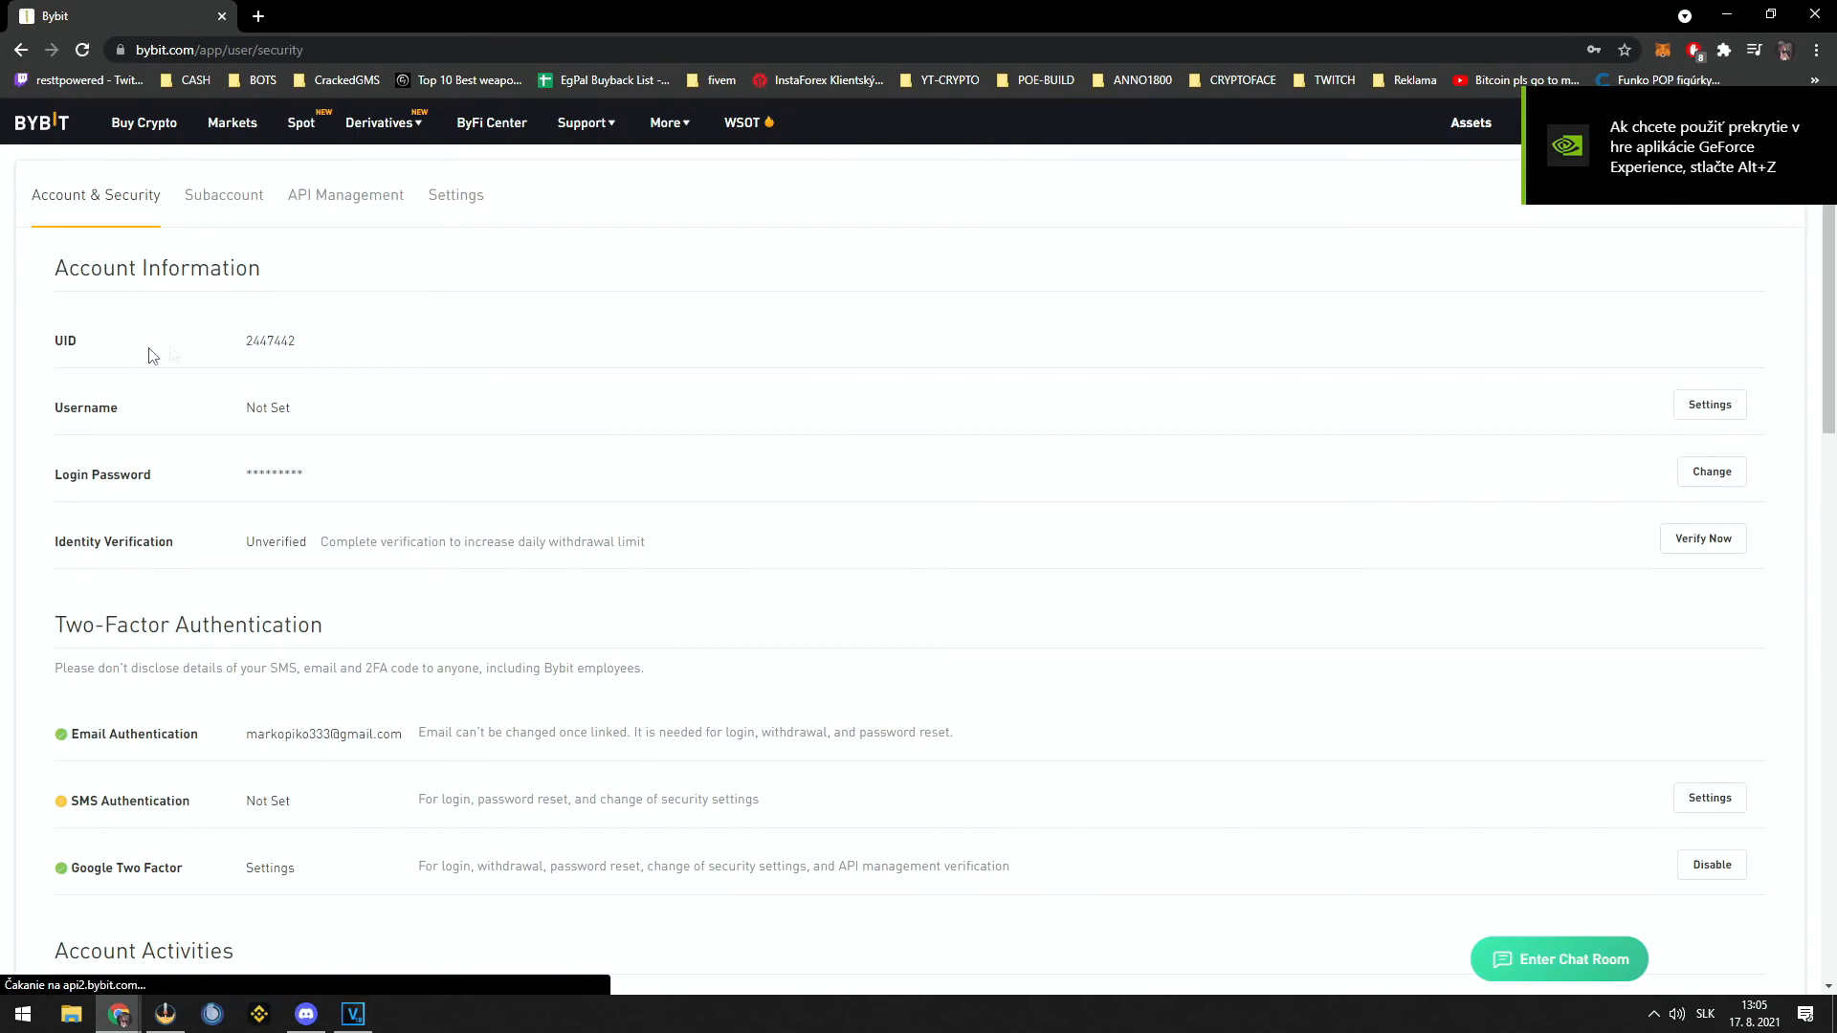
drag(306, 346, 247, 344)
right_click(262, 340)
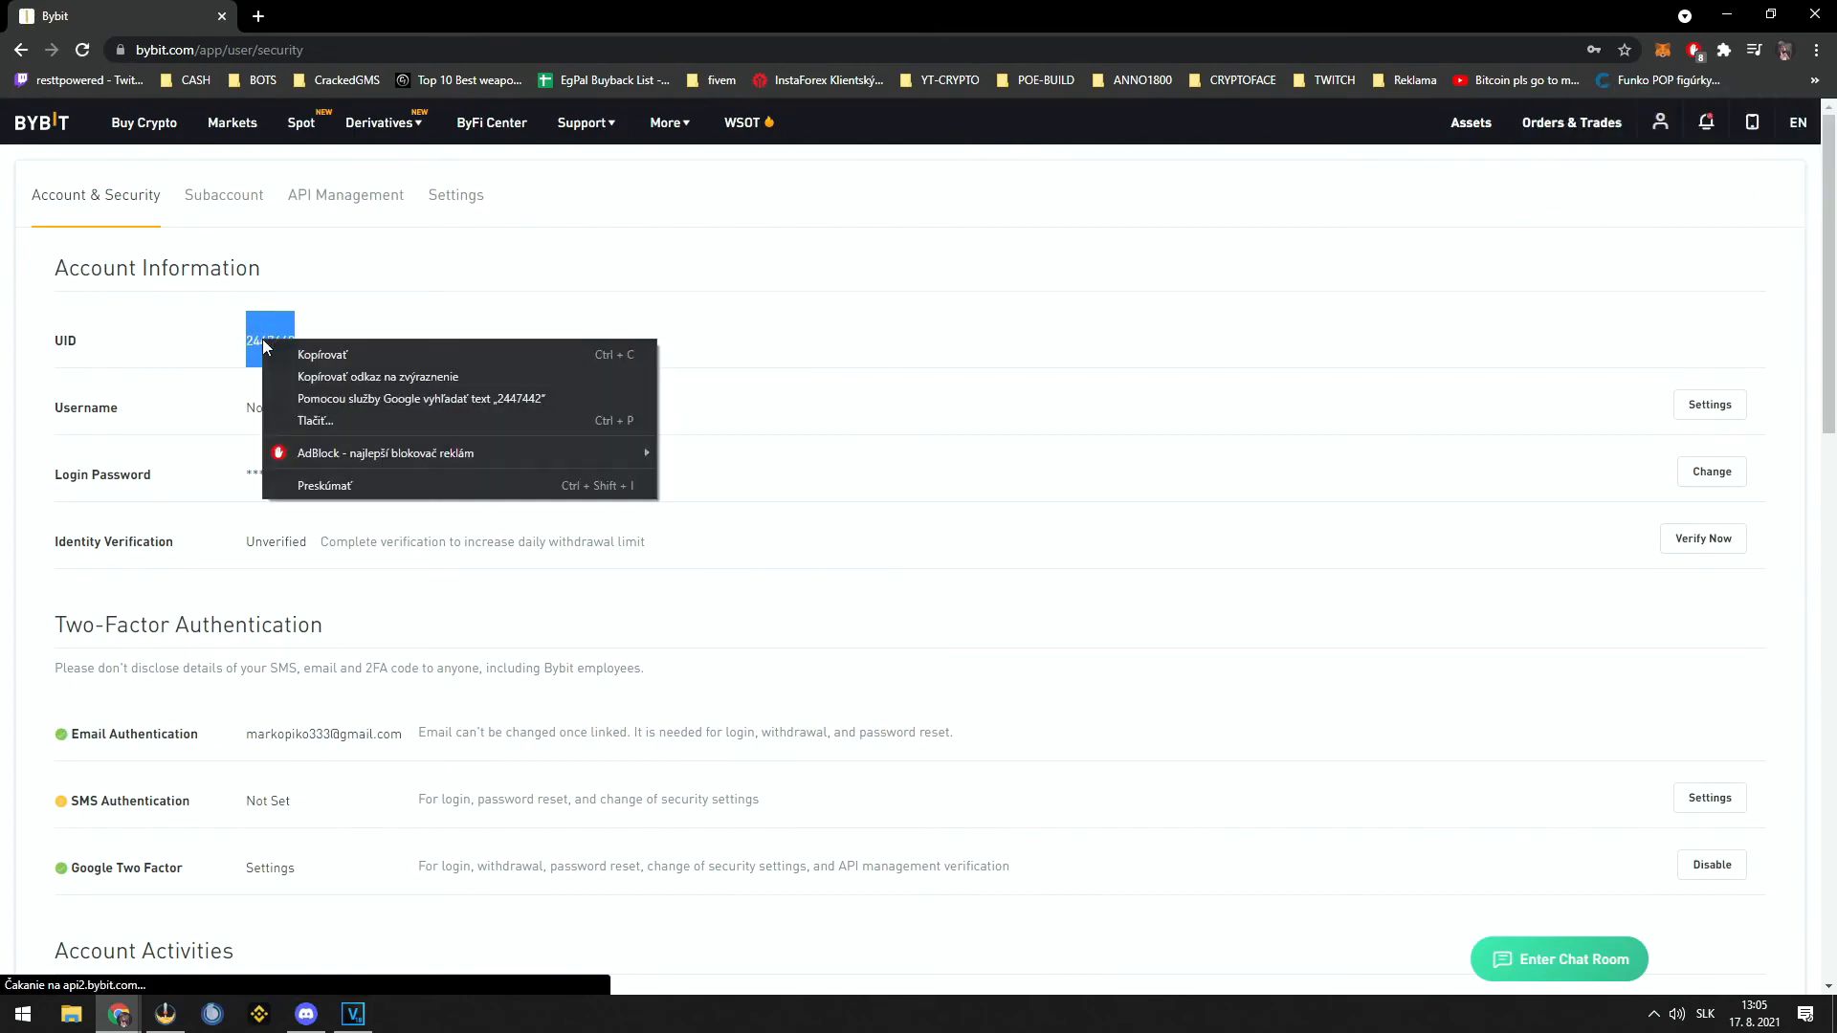
click(321, 355)
click(306, 1014)
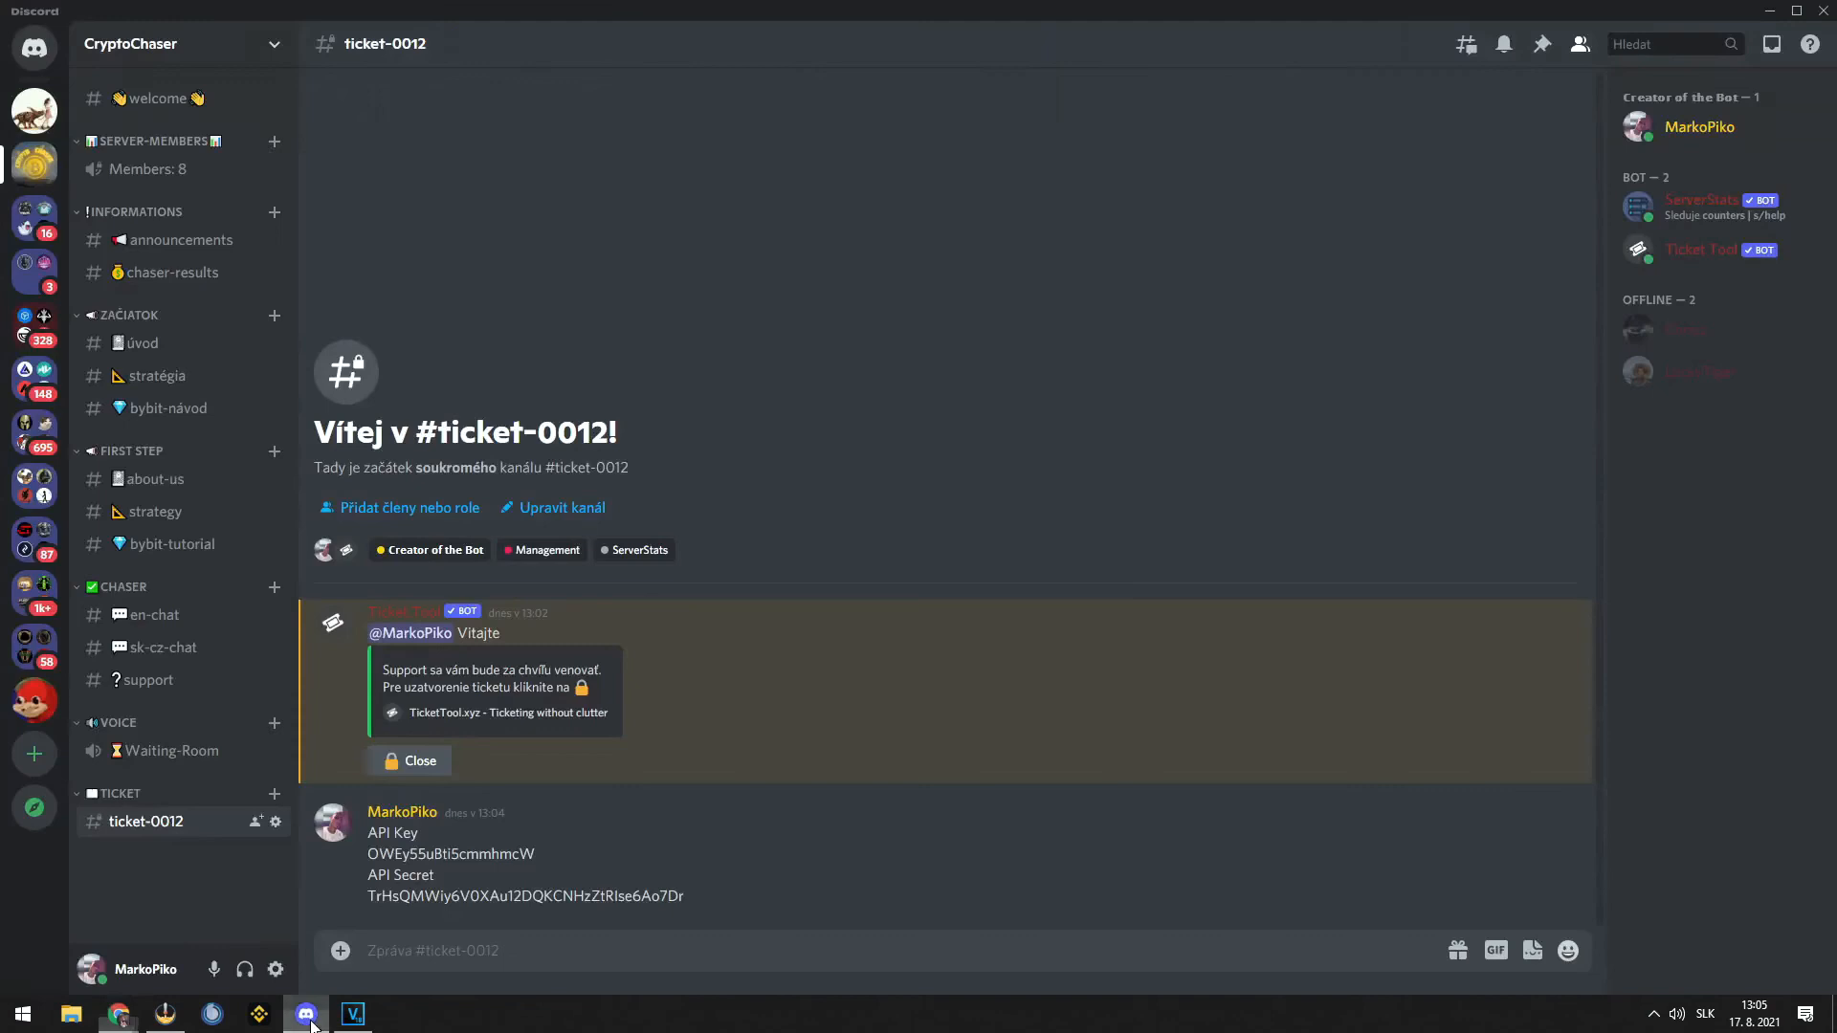
Send the pasted account UID, labelled 'UID' on the next line, in the ticket-0012 channel.
right_click(387, 949)
click(415, 922)
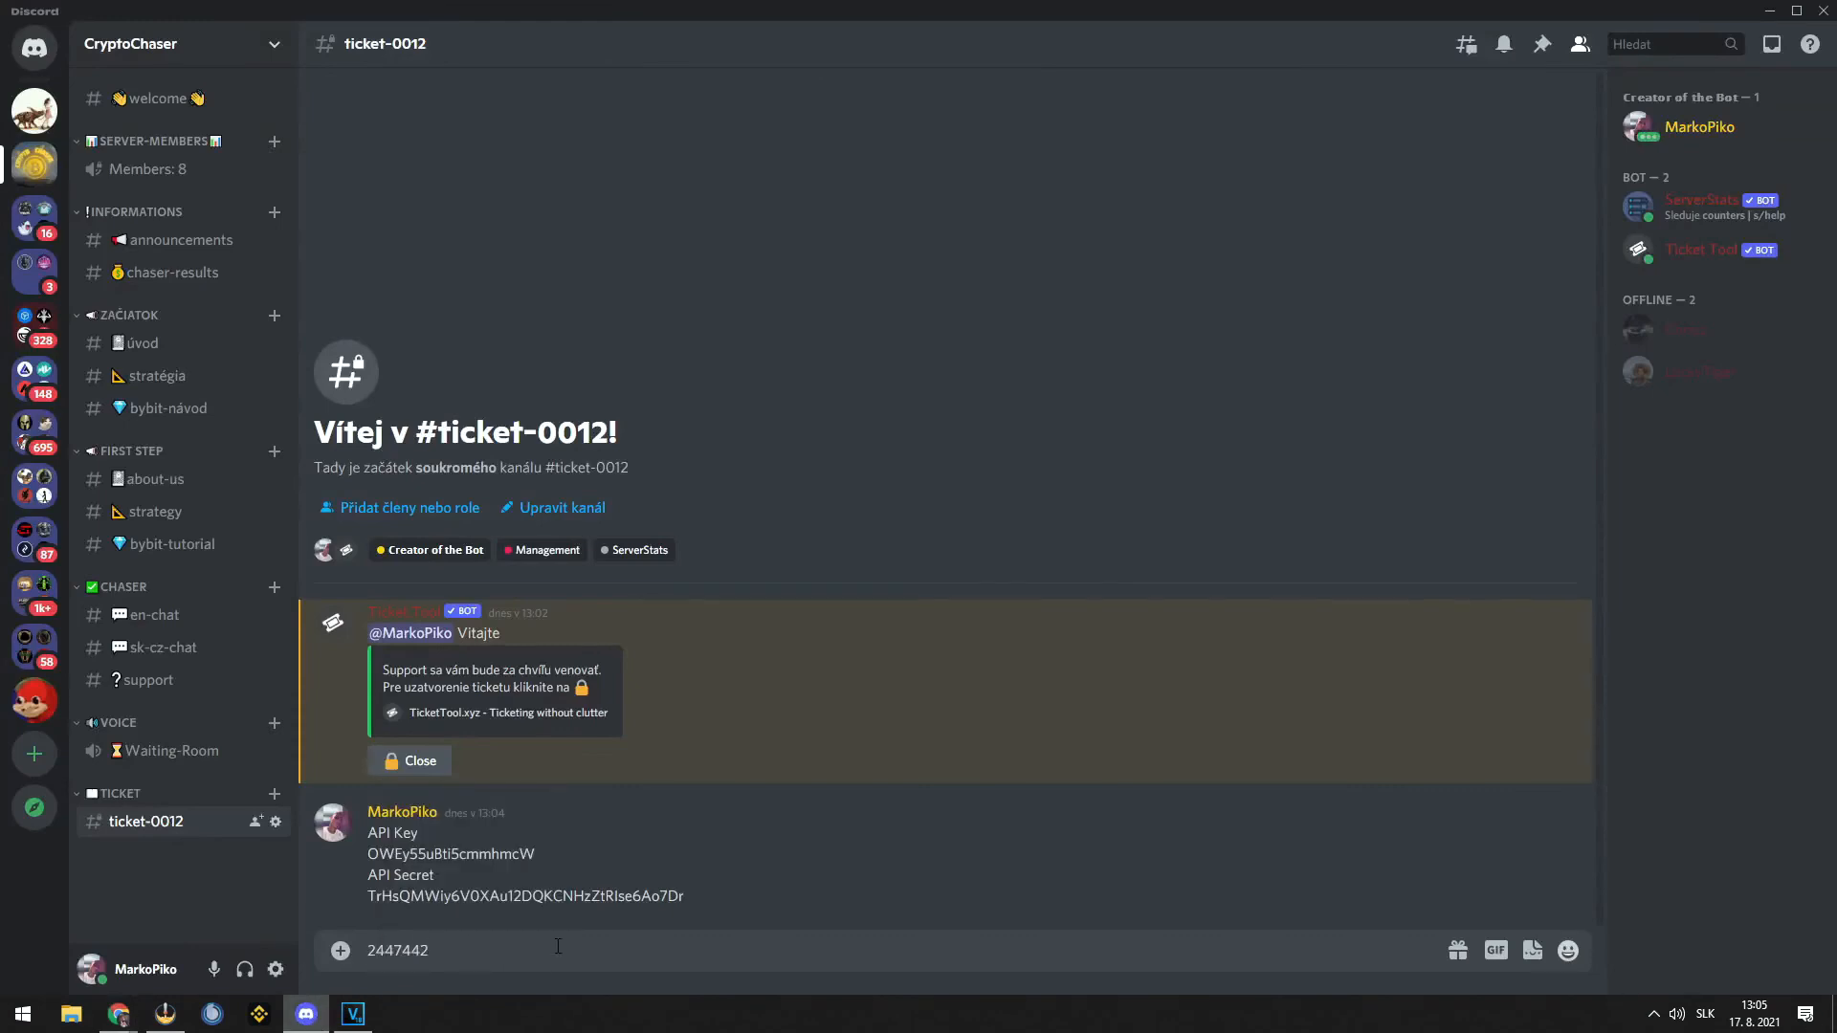
key(shift+Return)
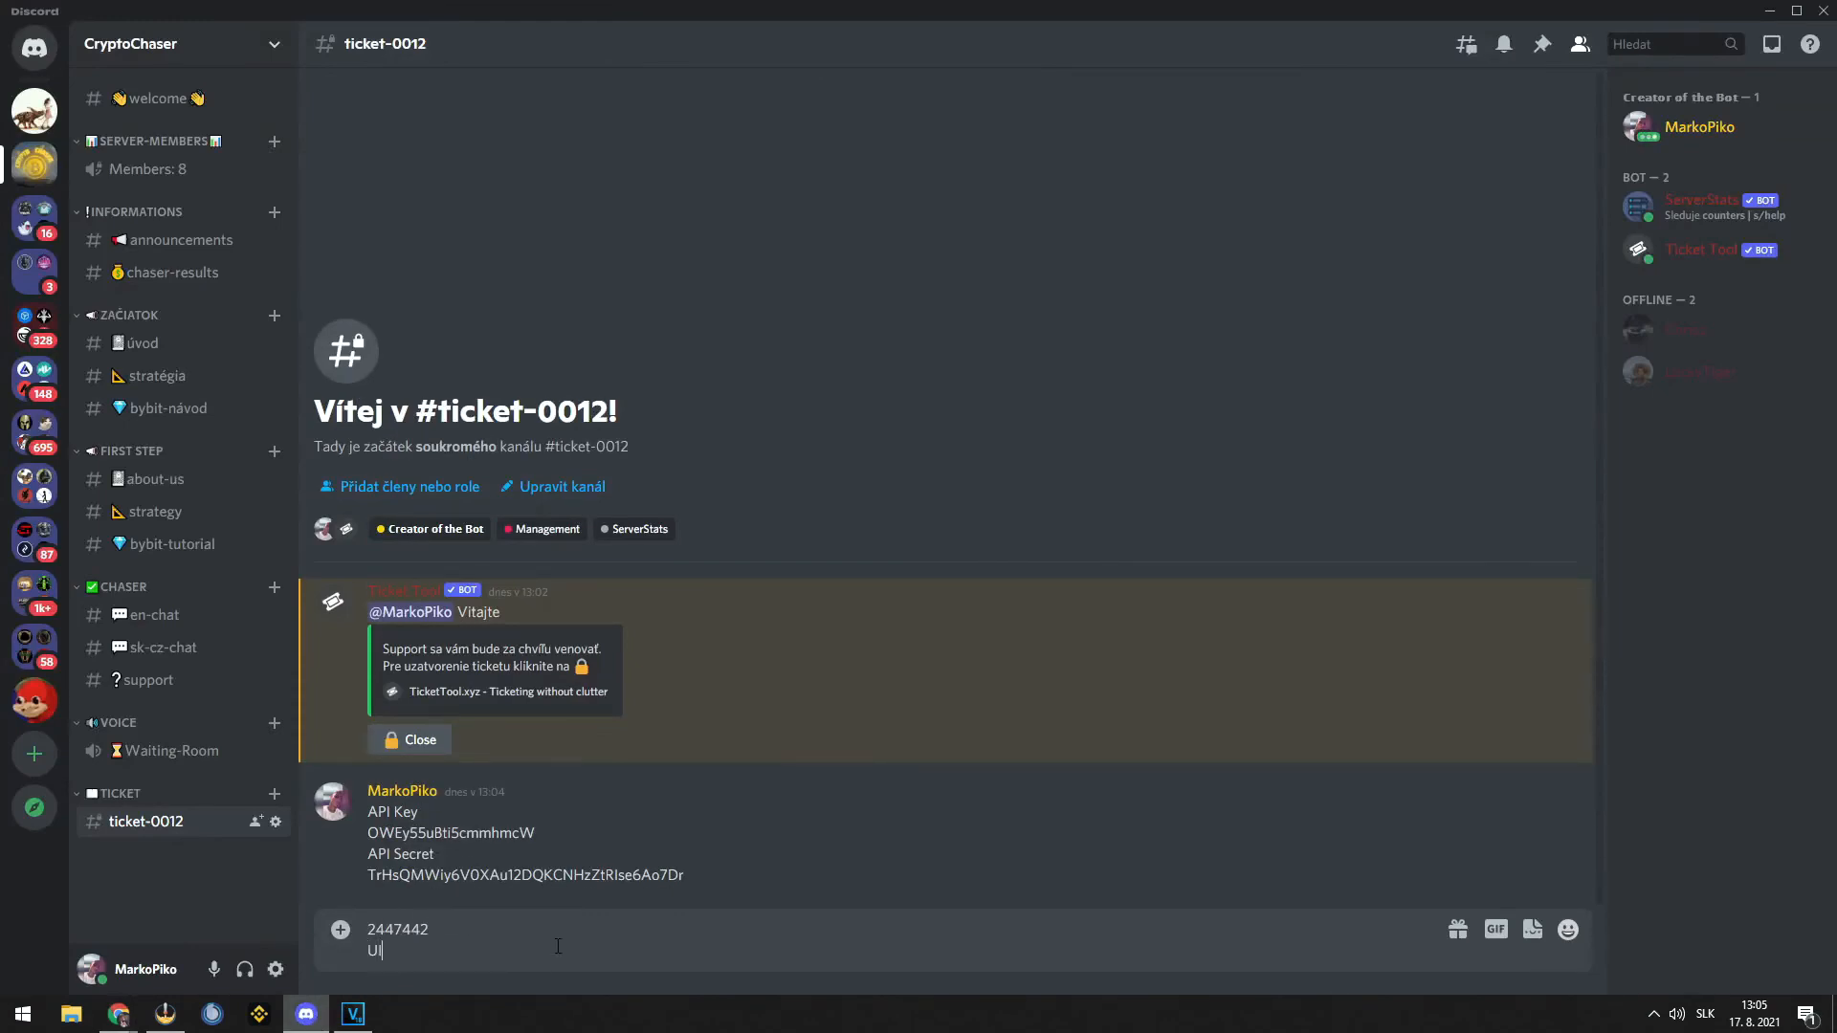
key(Return)
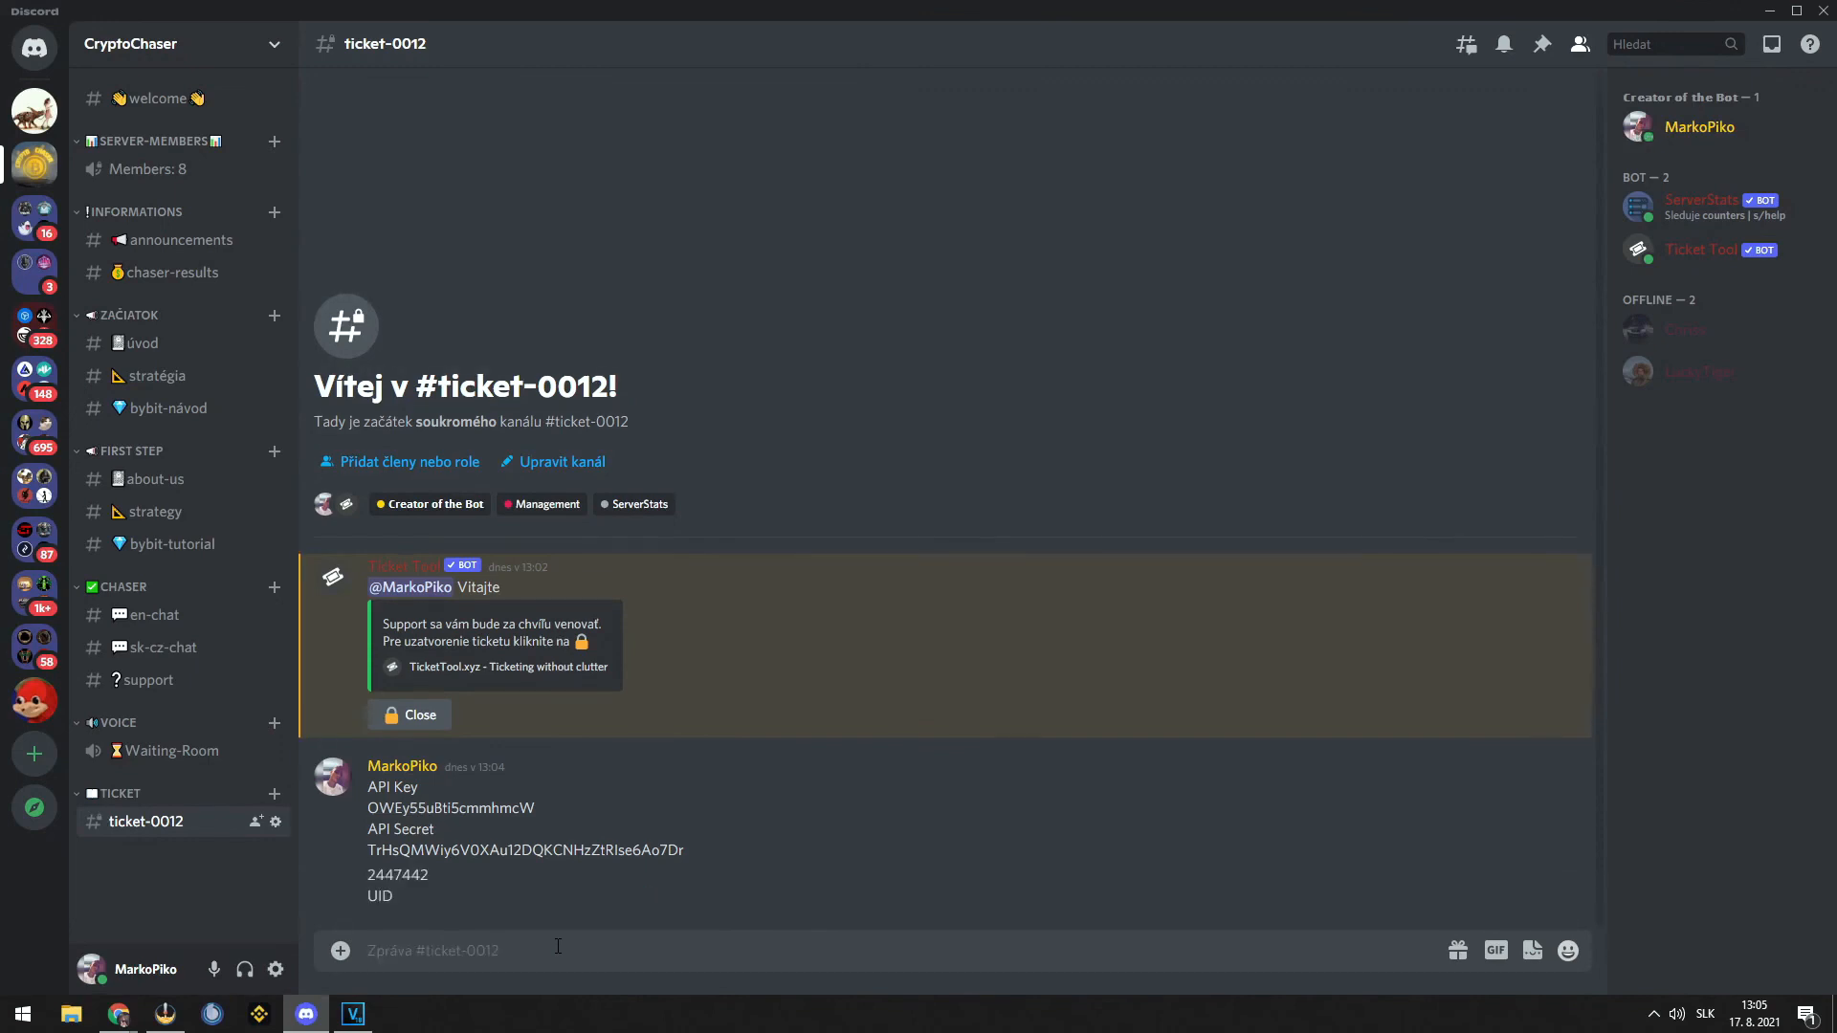